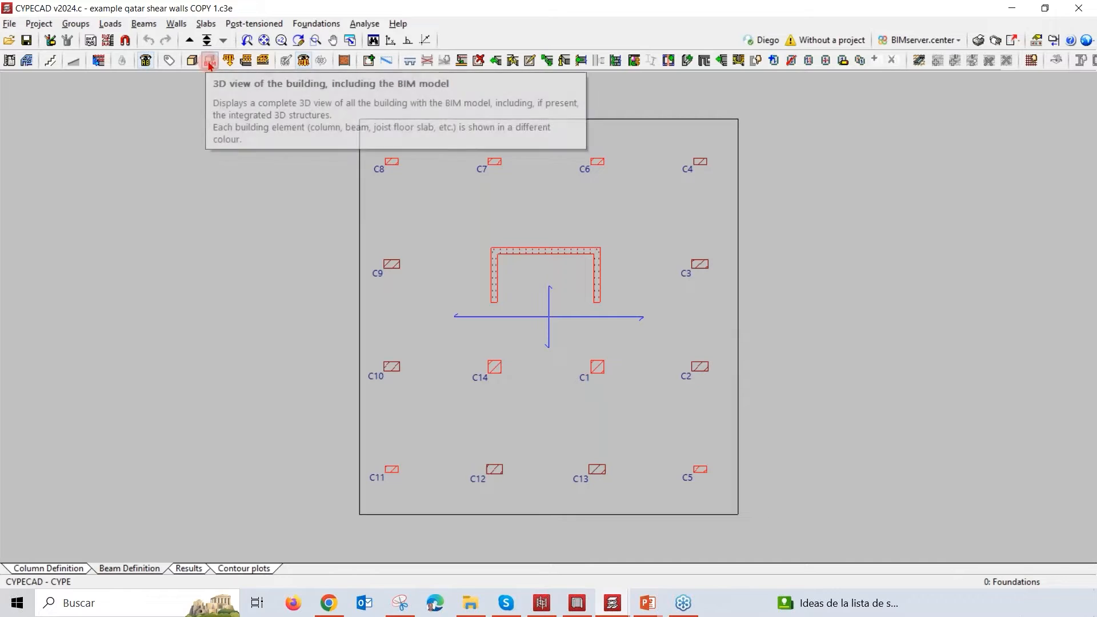
Step: Open the 3D view of the building with its element list and show the floor slabs
{"action": "left_click", "coordinate": [192, 61]}
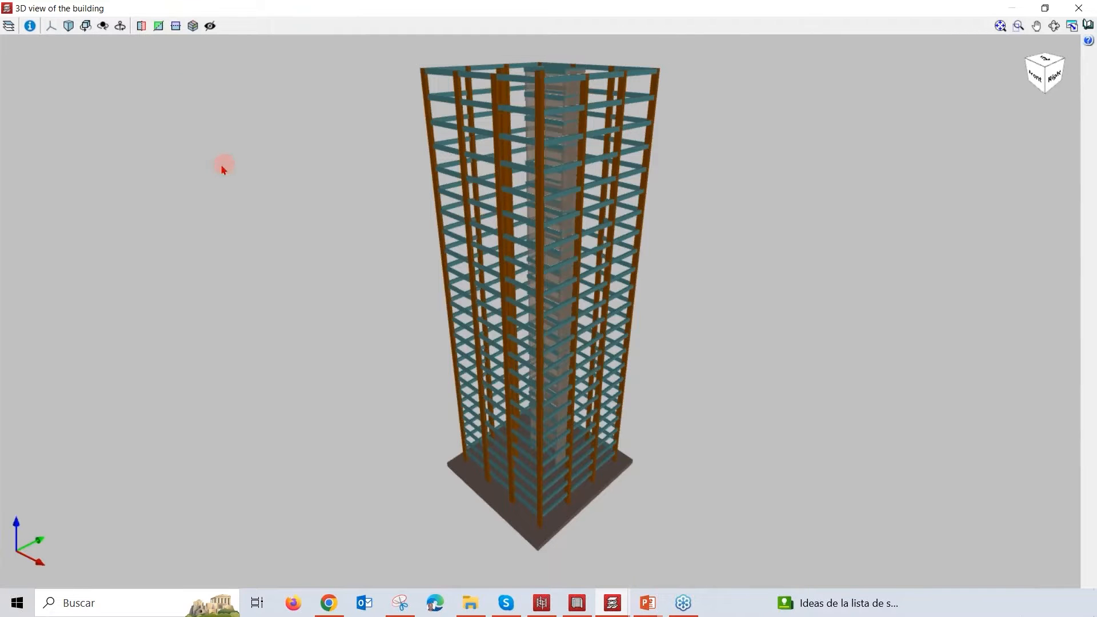
{"action": "left_click", "coordinate": [8, 26]}
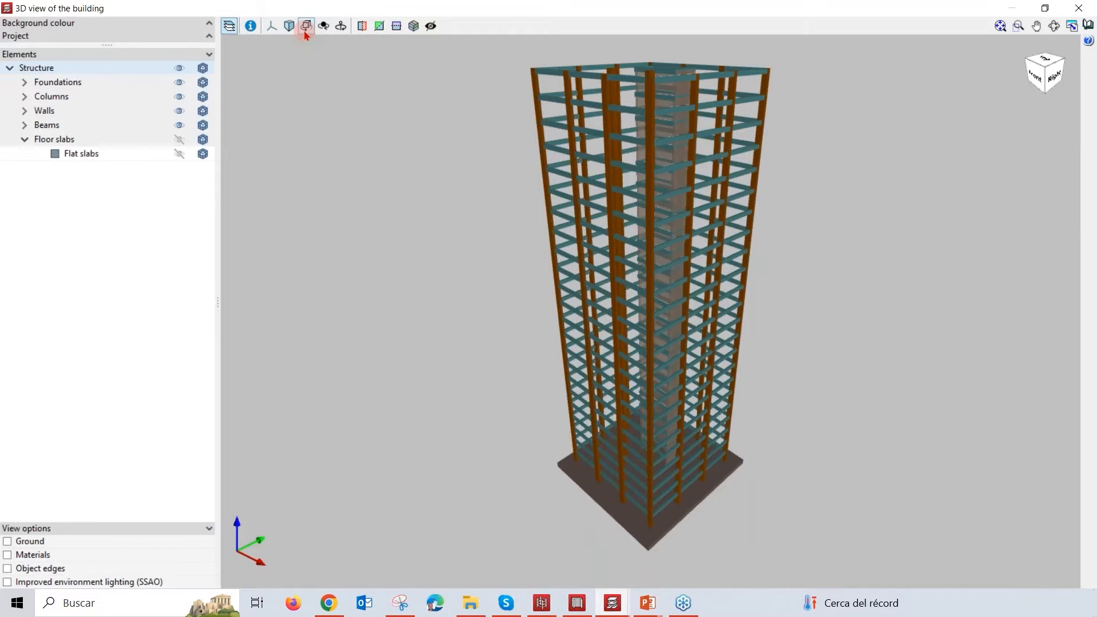
{"action": "left_click", "coordinate": [306, 28]}
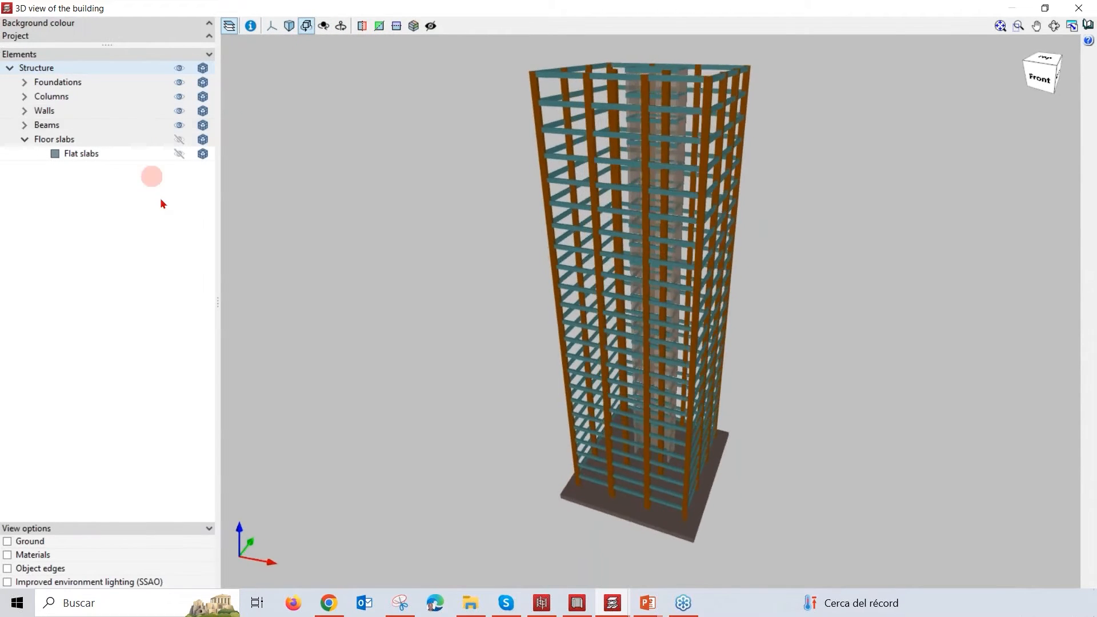
{"action": "left_click", "coordinate": [179, 140]}
{"action": "left_click_drag", "start_coordinate": [396, 237], "coordinate": [427, 244]}
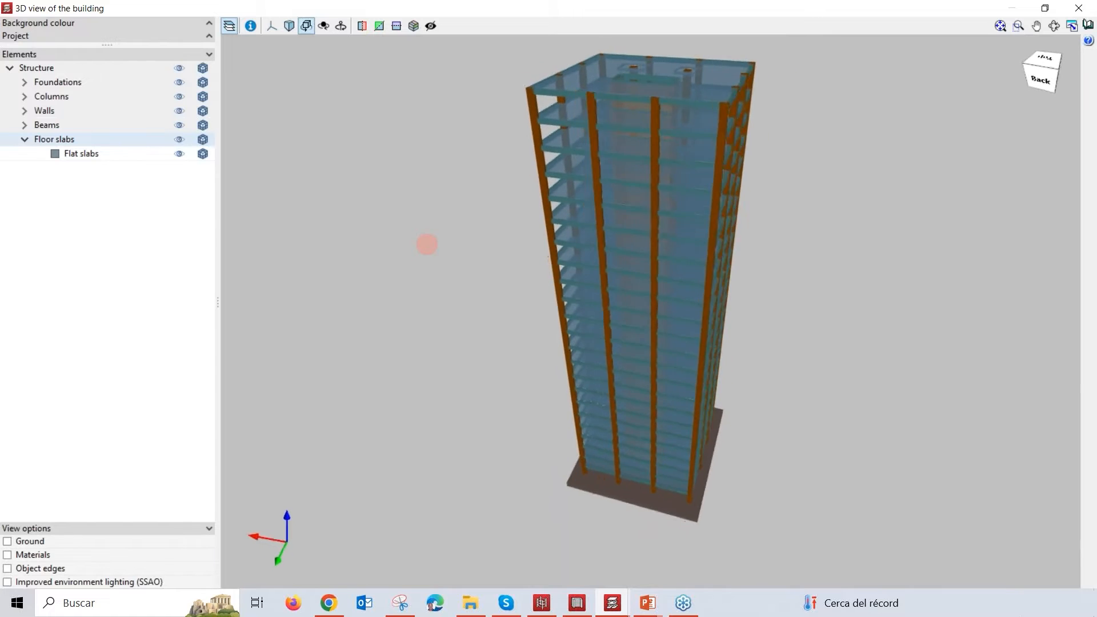
{"action": "mouse_move", "coordinate": [427, 244]}
{"action": "left_mouse_down"}
{"action": "mouse_move", "coordinate": [233, 231]}
{"action": "mouse_move", "coordinate": [199, 187]}
{"action": "left_mouse_up"}
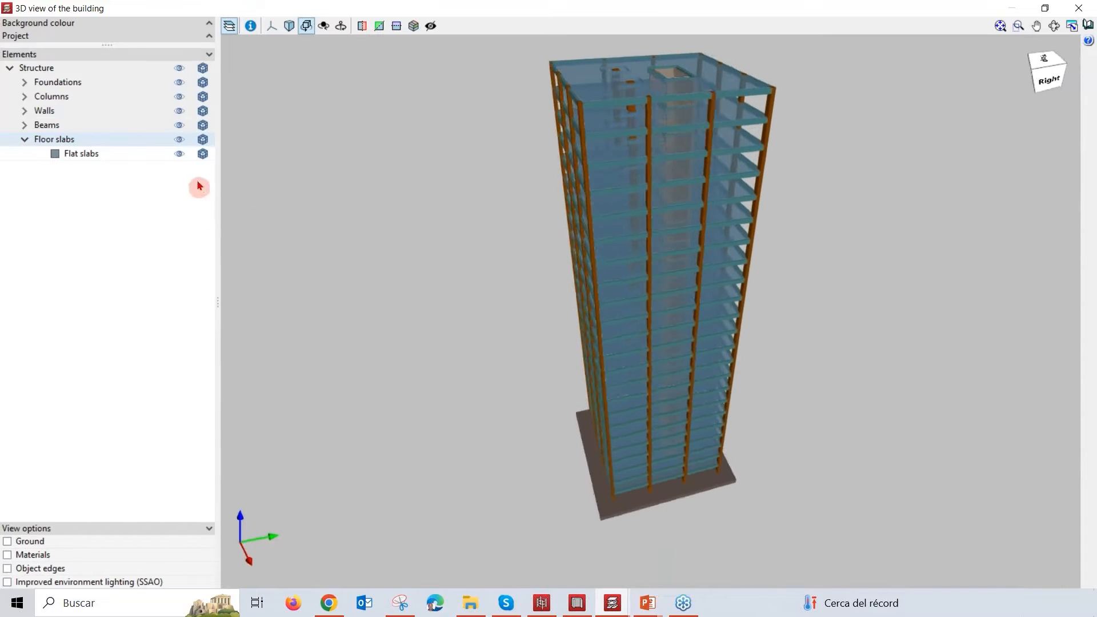
Step: Hide the floor slabs, beams and columns to examine the shear walls on the foundation, and close the 3D view
{"action": "left_click", "coordinate": [179, 139]}
{"action": "left_click", "coordinate": [179, 125]}
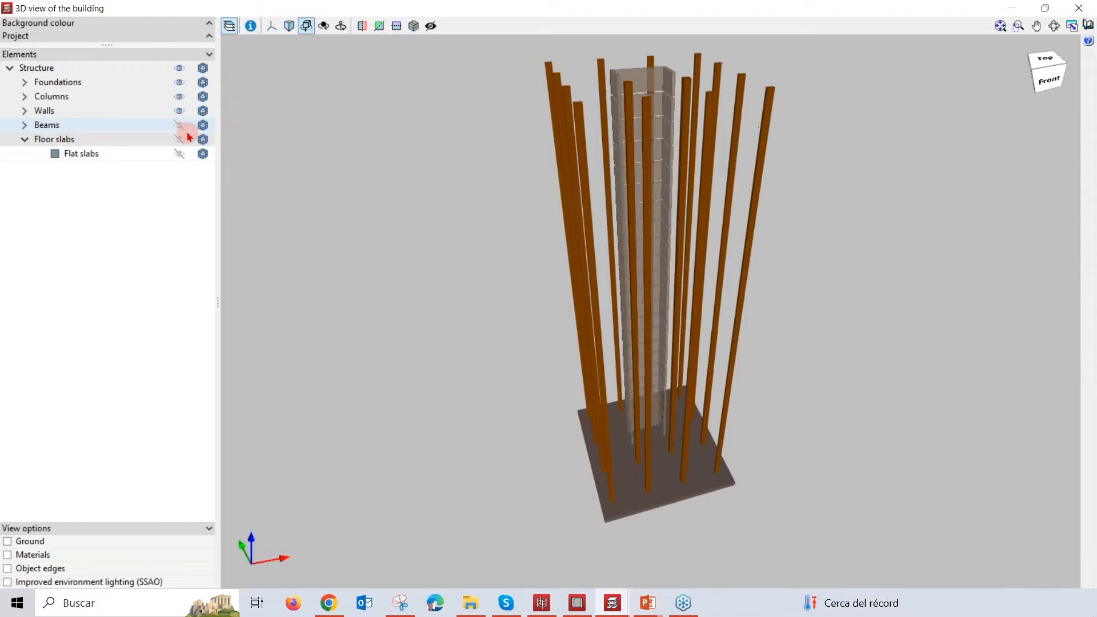
{"action": "left_click", "coordinate": [179, 97]}
{"action": "left_click_drag", "start_coordinate": [545, 262], "coordinate": [593, 309]}
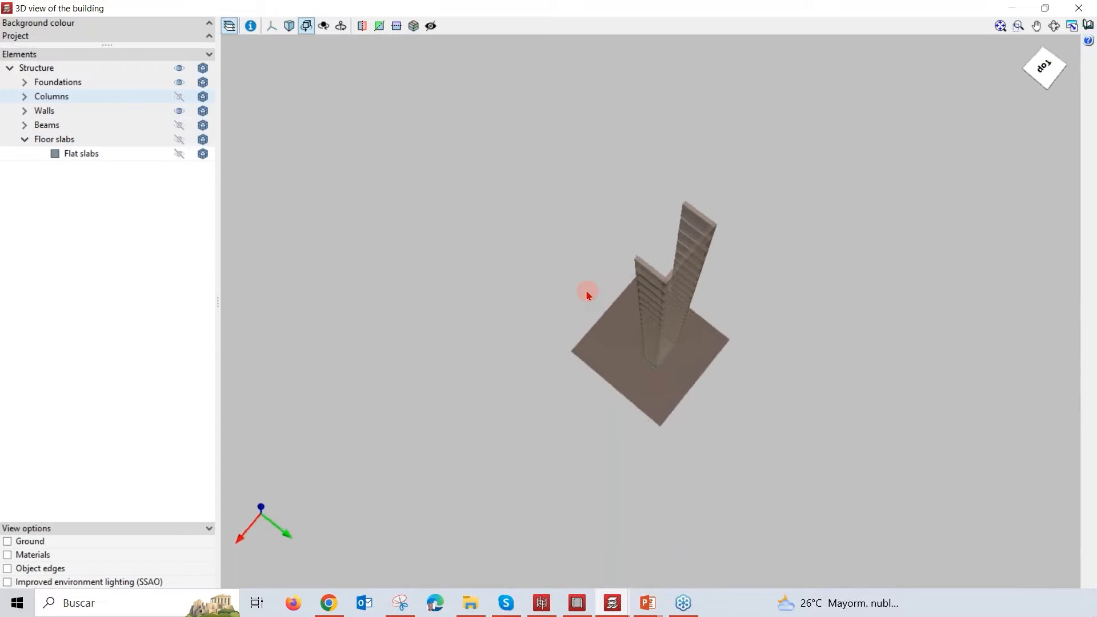
{"action": "middle_click_drag", "start_coordinate": [587, 292], "coordinate": [598, 293]}
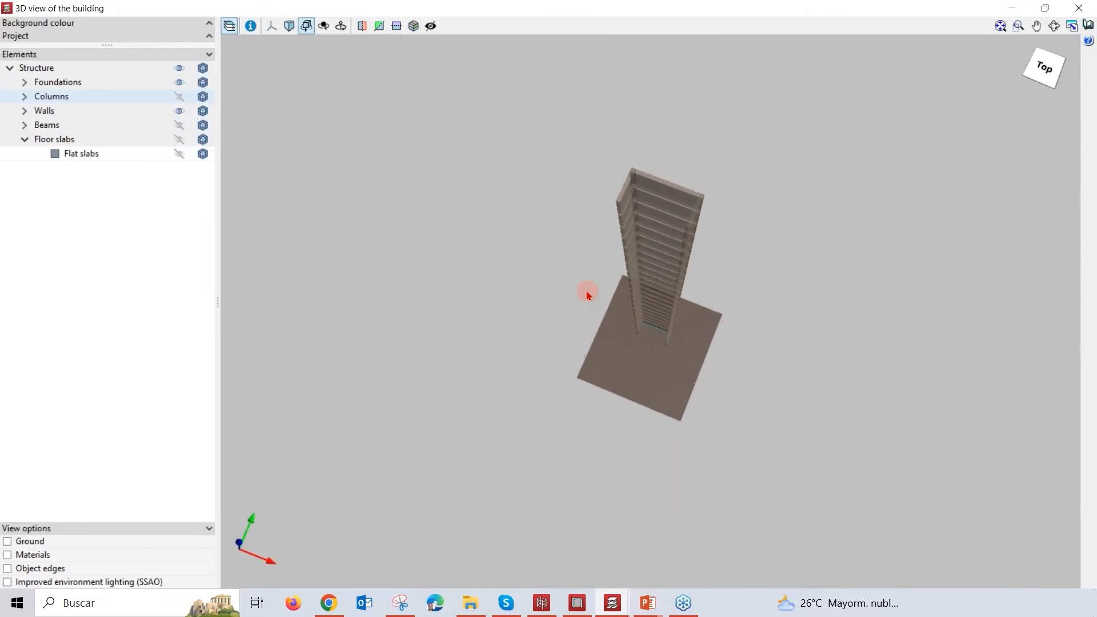
{"action": "middle_click_drag", "start_coordinate": [587, 292], "coordinate": [587, 293]}
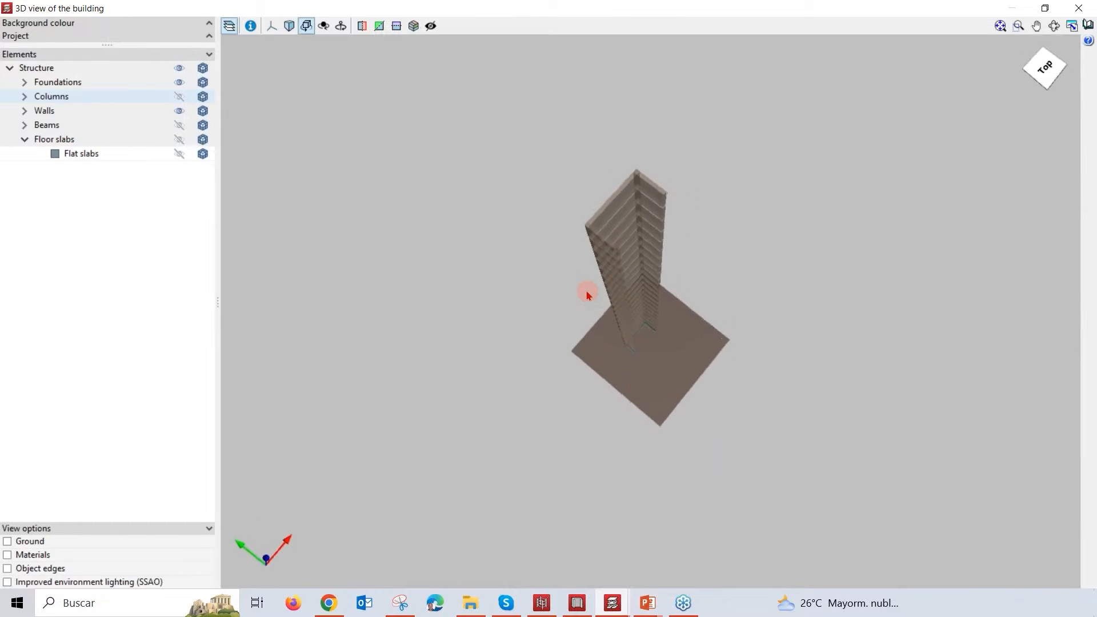
{"action": "middle_click_drag", "start_coordinate": [587, 294], "coordinate": [587, 293]}
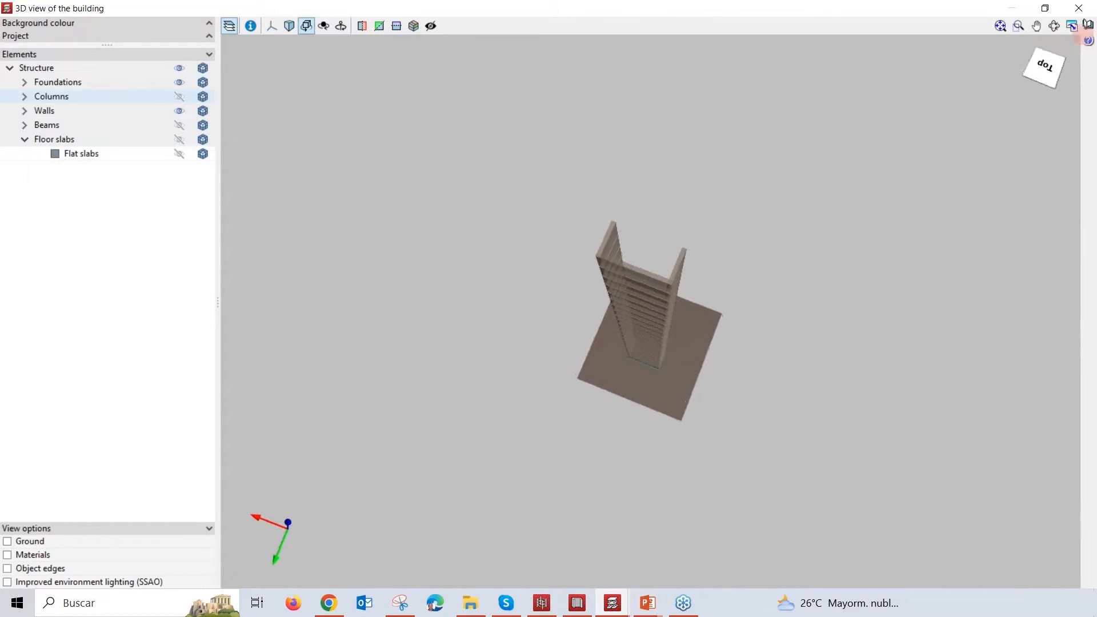
{"action": "left_click", "coordinate": [1091, 14]}
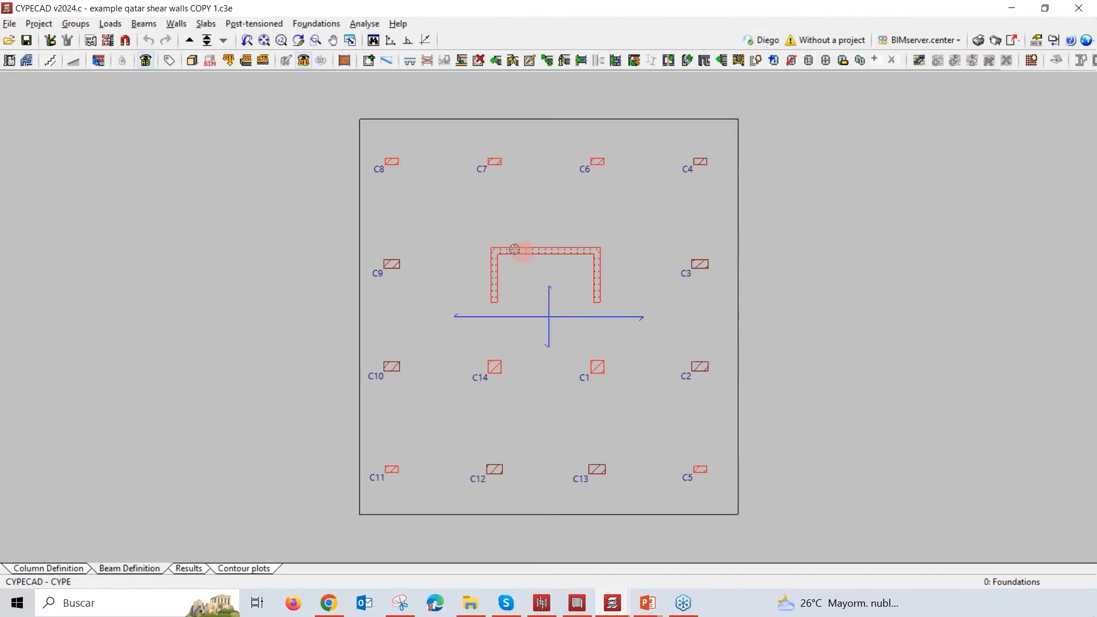
Step: Review the floor heights, elevations and grouping in the column definition's floor editing dialog, and close it without changes
{"action": "left_click", "coordinate": [73, 570]}
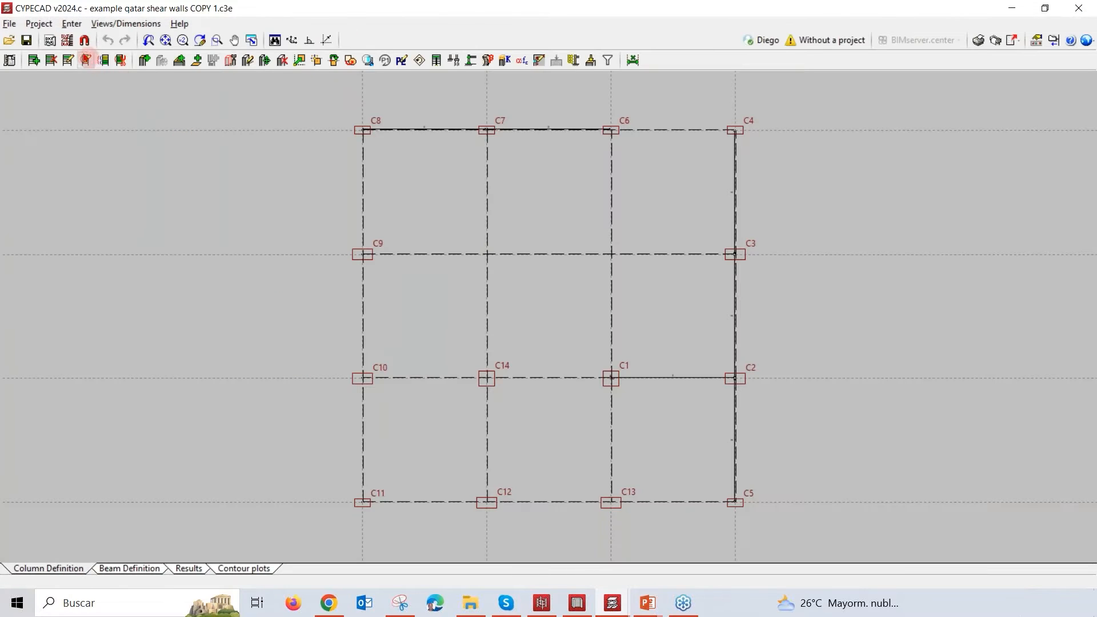
{"action": "left_click", "coordinate": [67, 30]}
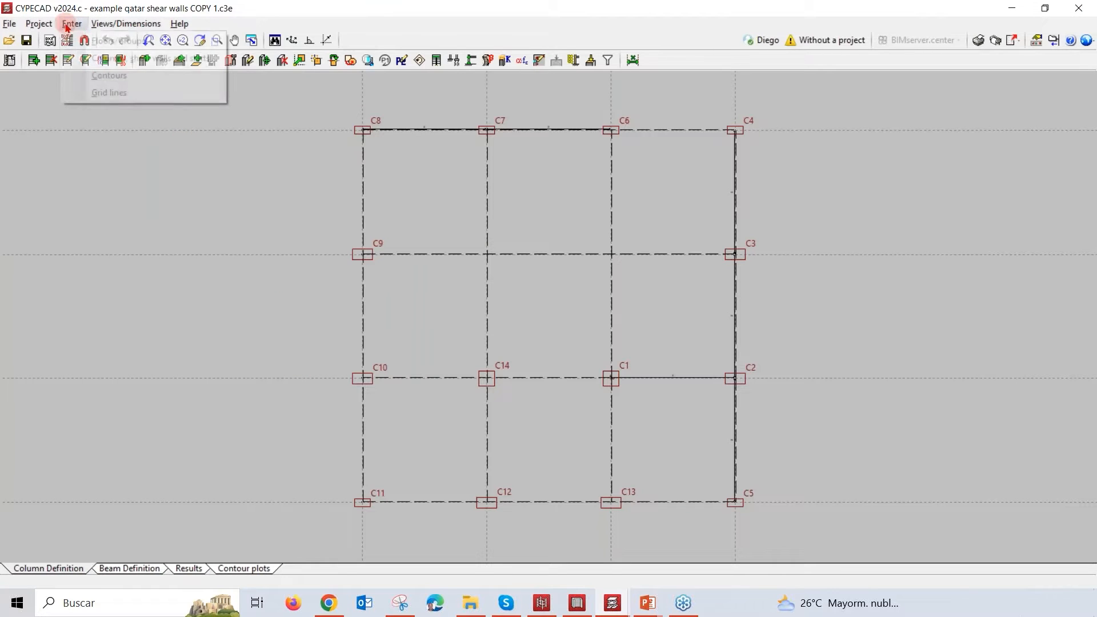
{"action": "left_click", "coordinate": [107, 41]}
{"action": "left_click", "coordinate": [49, 134]}
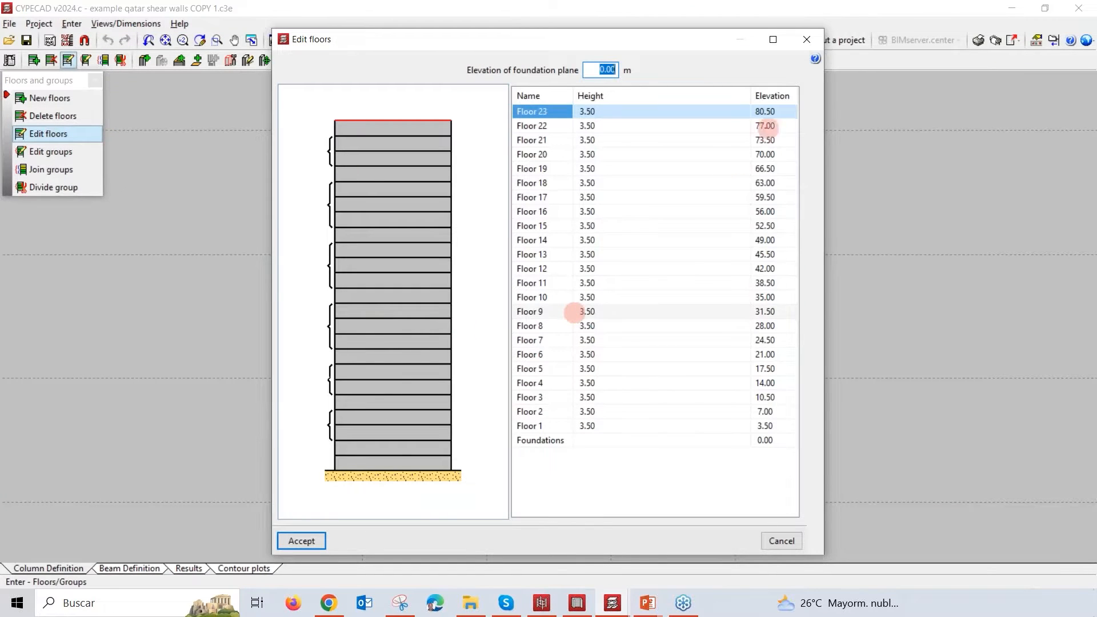
{"action": "left_click_drag", "start_coordinate": [828, 141], "coordinate": [738, 92]}
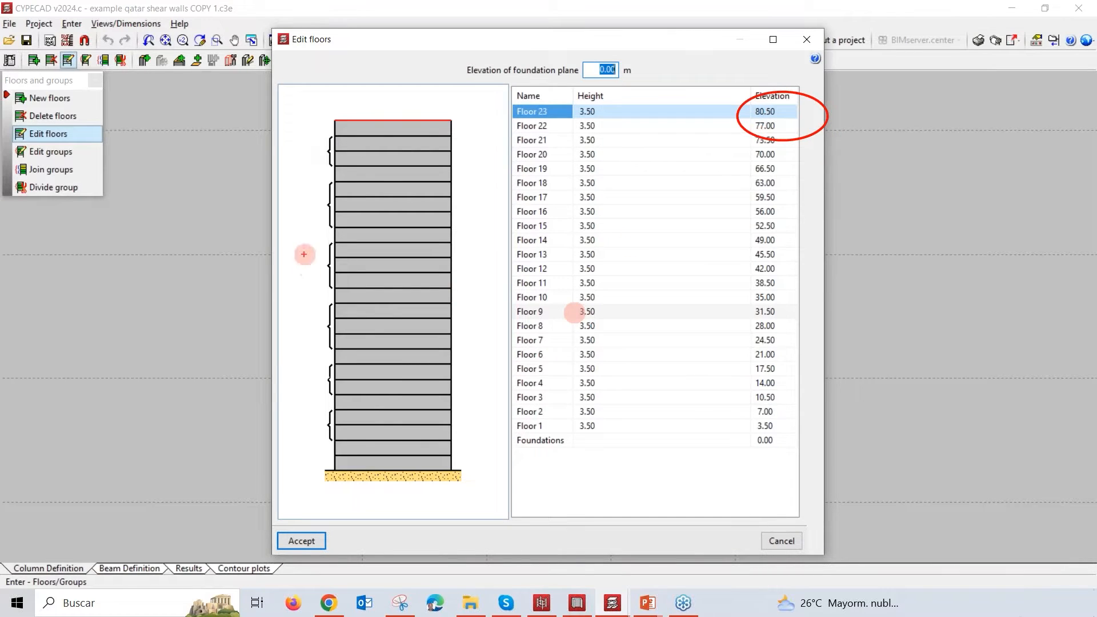
{"action": "mouse_move", "coordinate": [384, 188]}
{"action": "left_mouse_down"}
{"action": "mouse_move", "coordinate": [301, 128]}
{"action": "mouse_move", "coordinate": [316, 142]}
{"action": "left_mouse_up"}
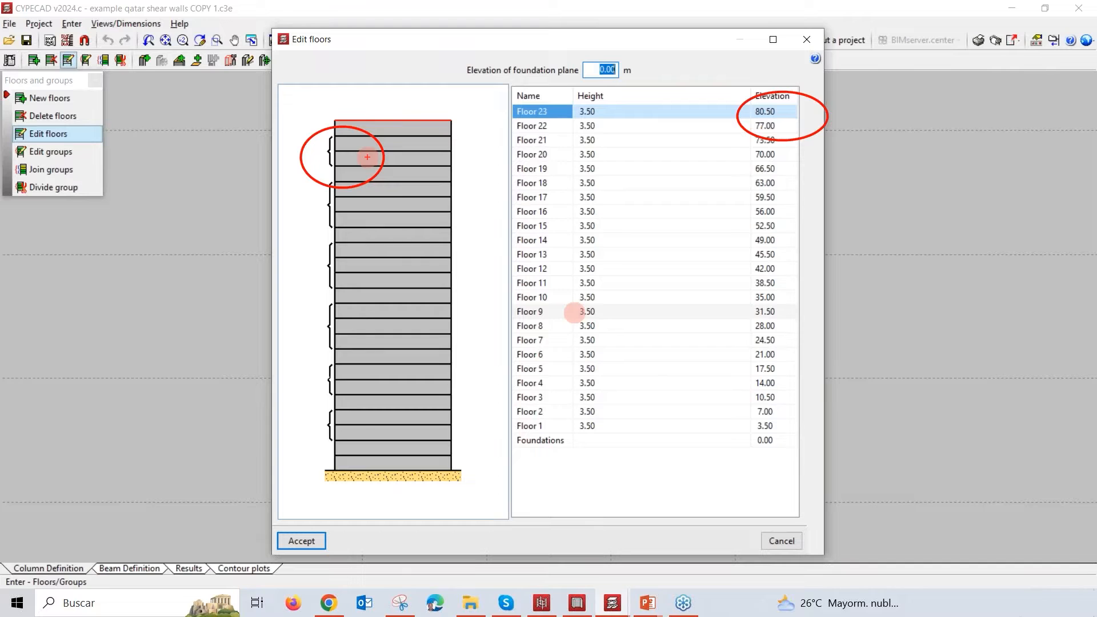
{"action": "key", "text": "Escape"}
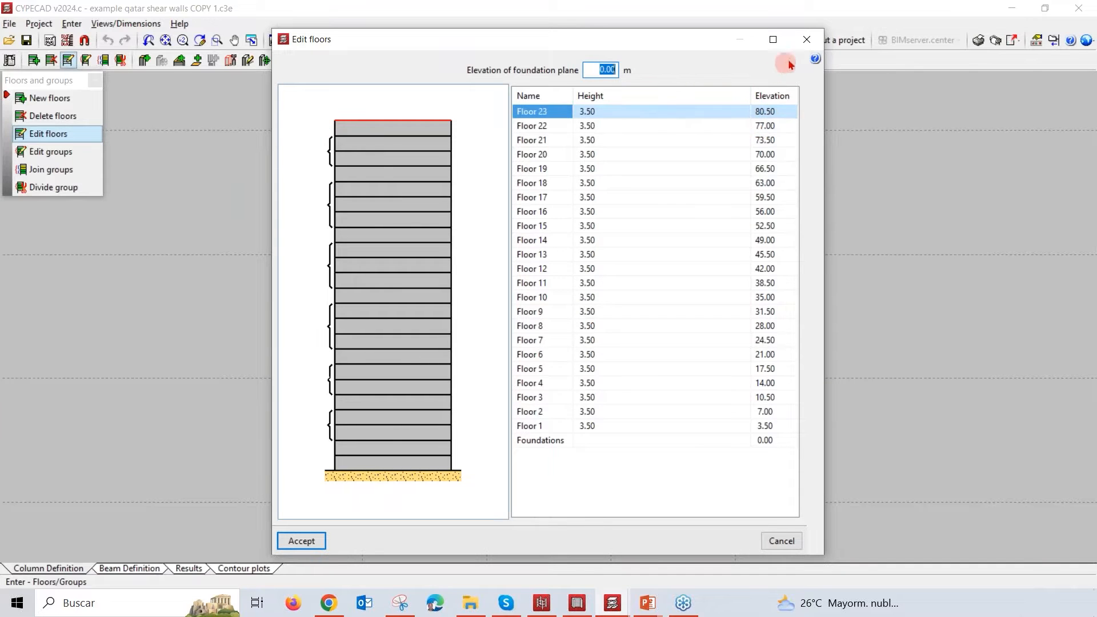
{"action": "left_click", "coordinate": [807, 39]}
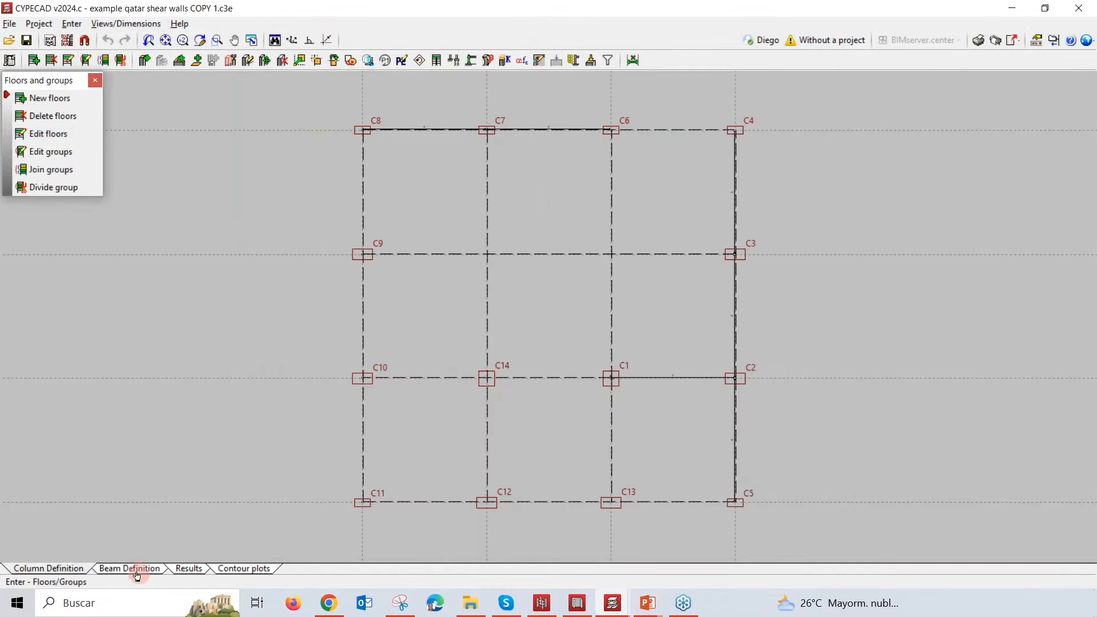
Step: Return to the beam definition and open the project's general data
{"action": "left_click", "coordinate": [133, 569]}
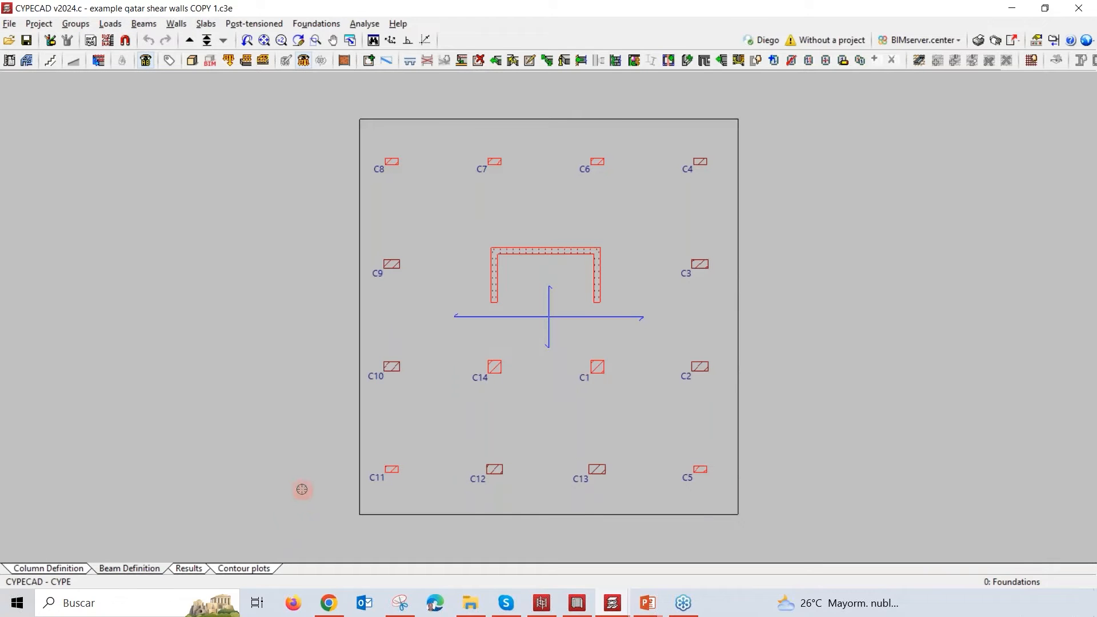
{"action": "left_click", "coordinate": [76, 23]}
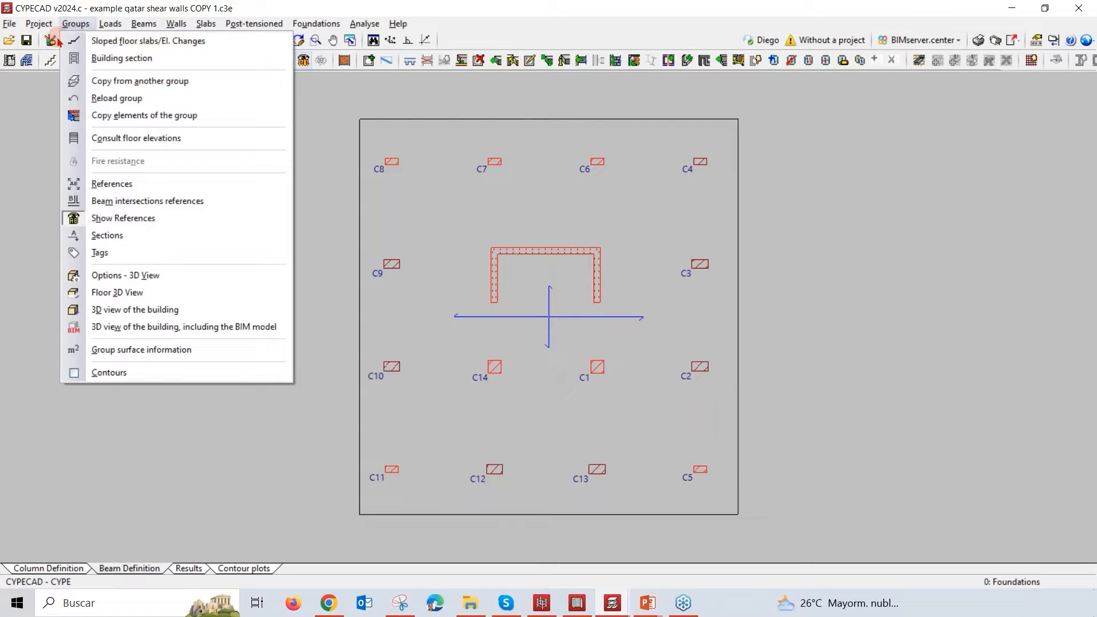
{"action": "mouse_move", "coordinate": [39, 23]}
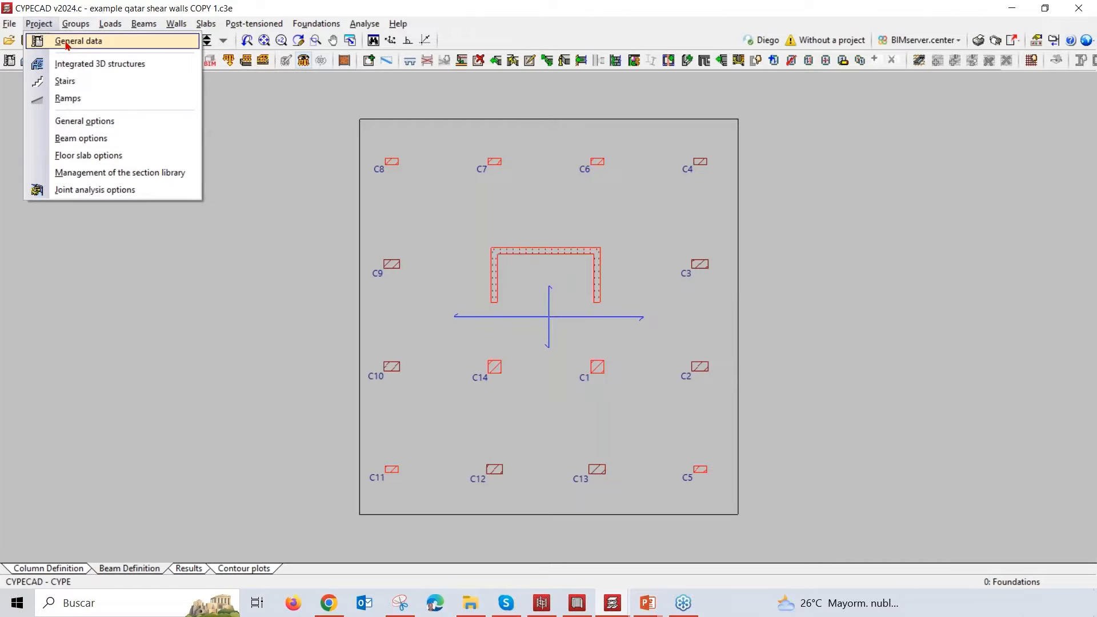
{"action": "left_click", "coordinate": [67, 41]}
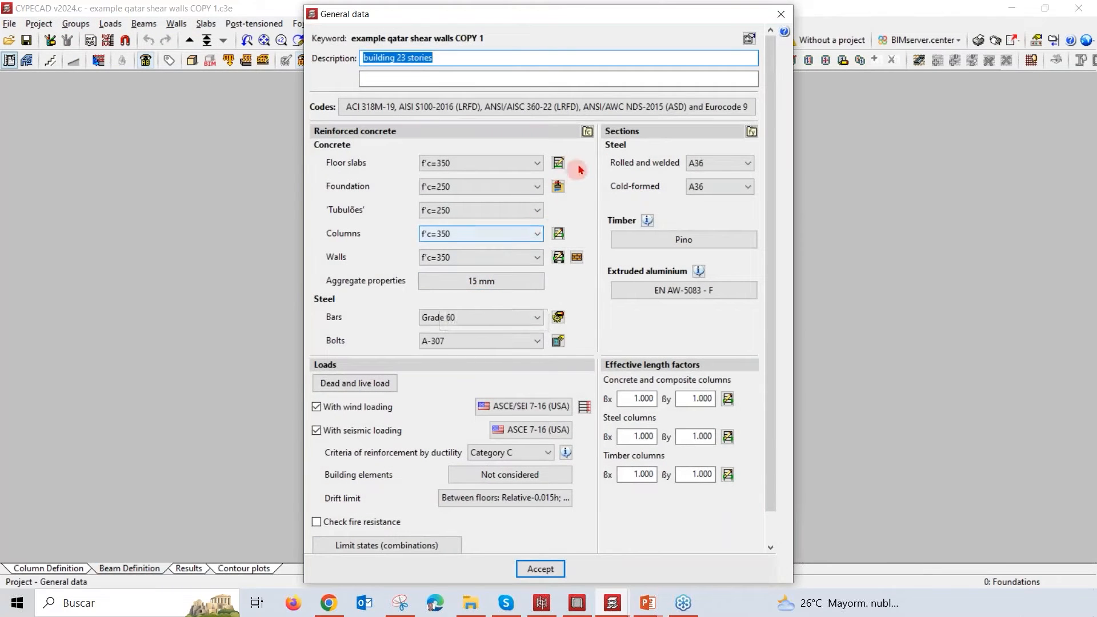
Step: Open the design code selection and examine the available concrete codes, keeping ACI 318M-19 (USA)
{"action": "left_click", "coordinate": [573, 108]}
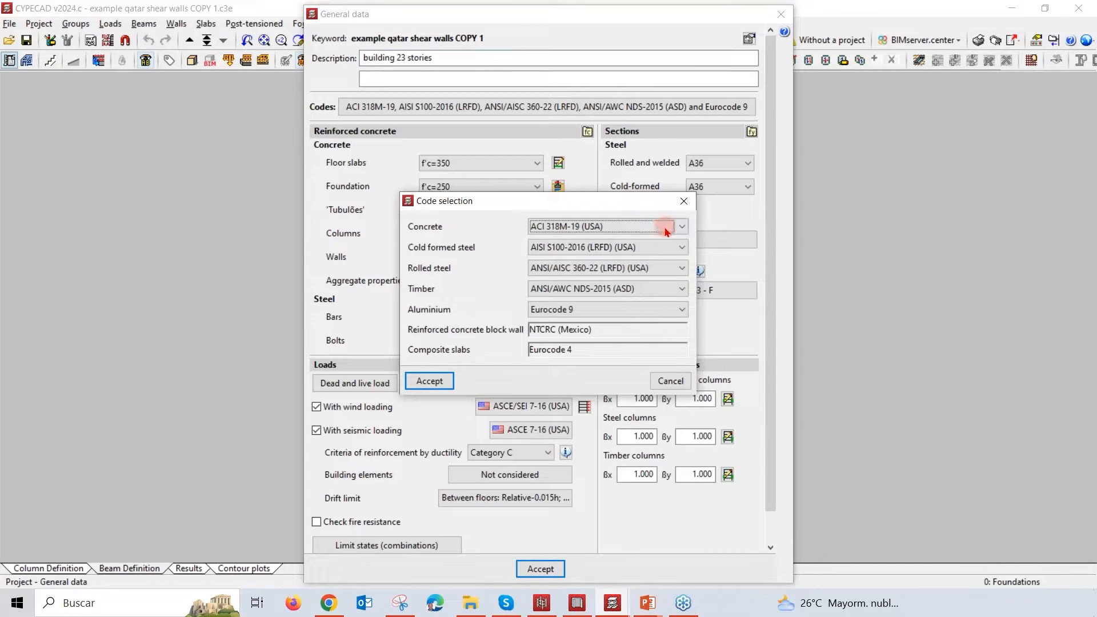
{"action": "left_click", "coordinate": [682, 228]}
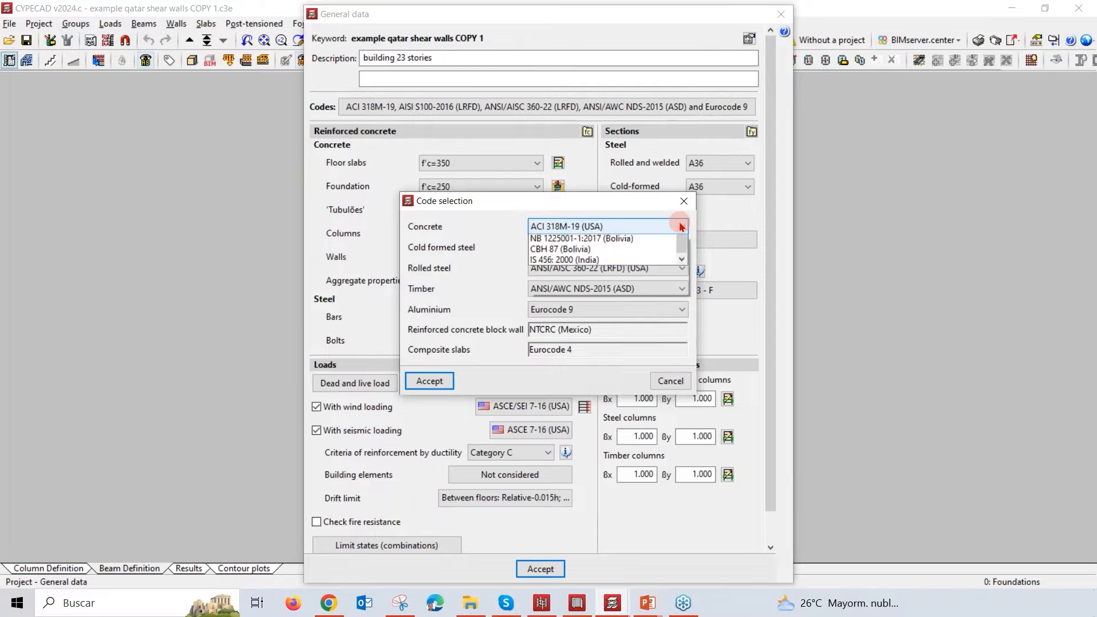
{"action": "left_click_drag", "start_coordinate": [686, 372], "coordinate": [696, 273]}
{"action": "left_click", "coordinate": [640, 229]}
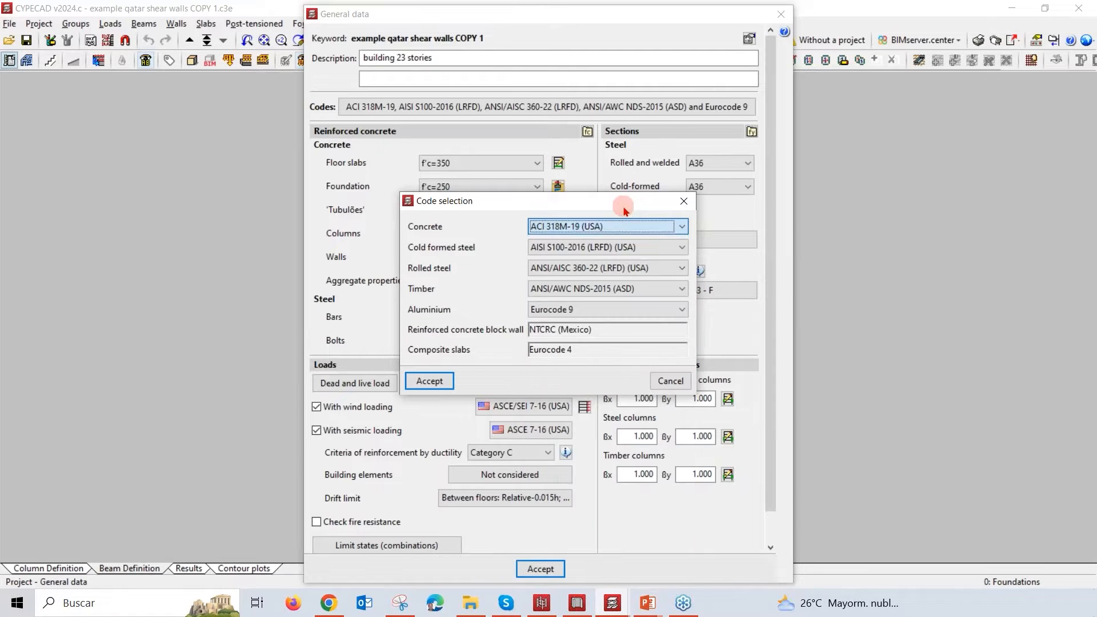
{"action": "left_click_drag", "start_coordinate": [591, 204], "coordinate": [571, 45]}
{"action": "left_click", "coordinate": [660, 68]}
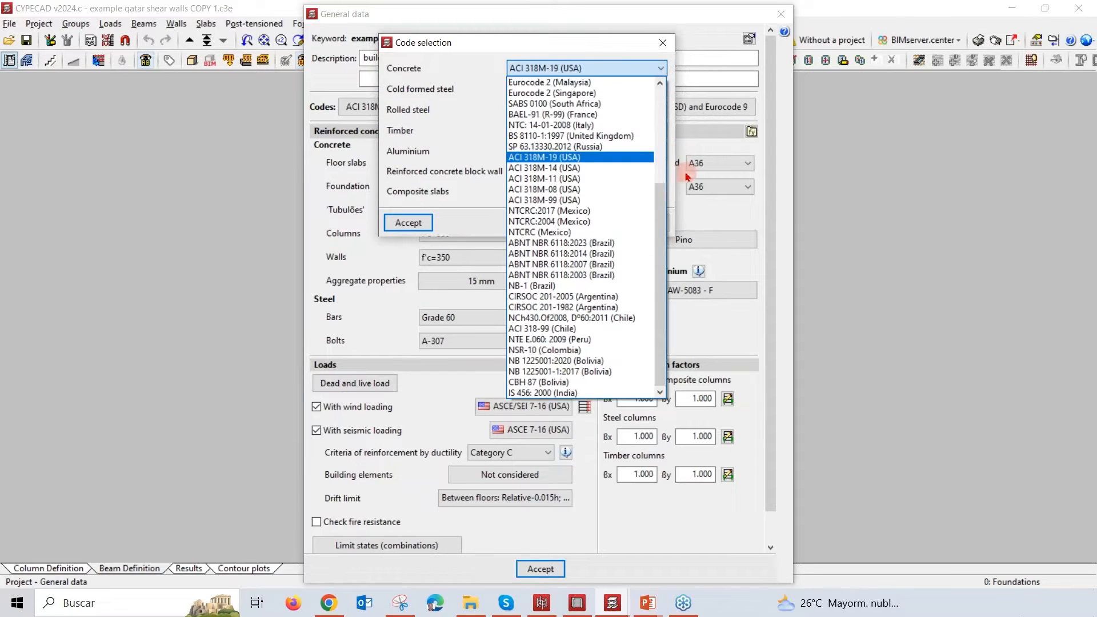
{"action": "left_click_drag", "start_coordinate": [662, 193], "coordinate": [677, 99]}
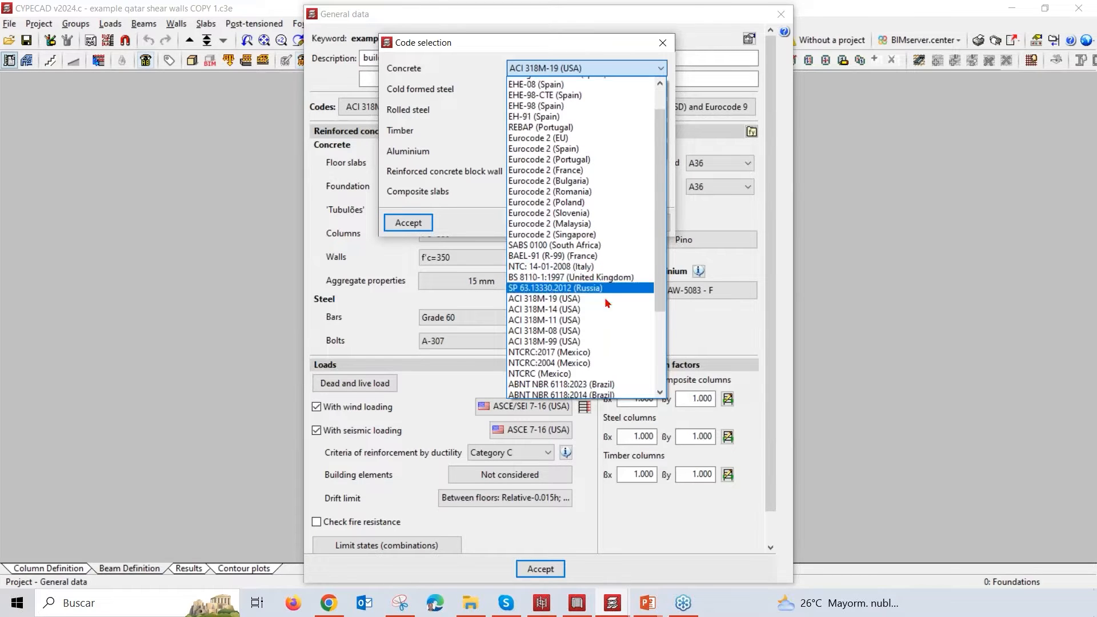
{"action": "scroll", "coordinate": [611, 289], "scroll_direction": "down", "scroll_amount": 5}
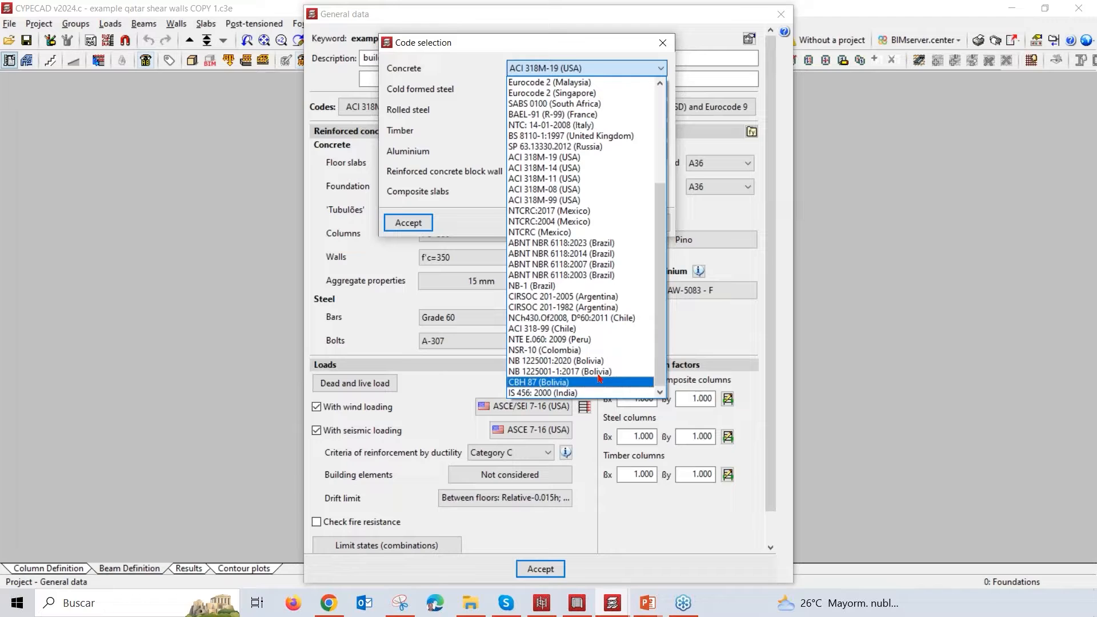
{"action": "left_click", "coordinate": [736, 222]}
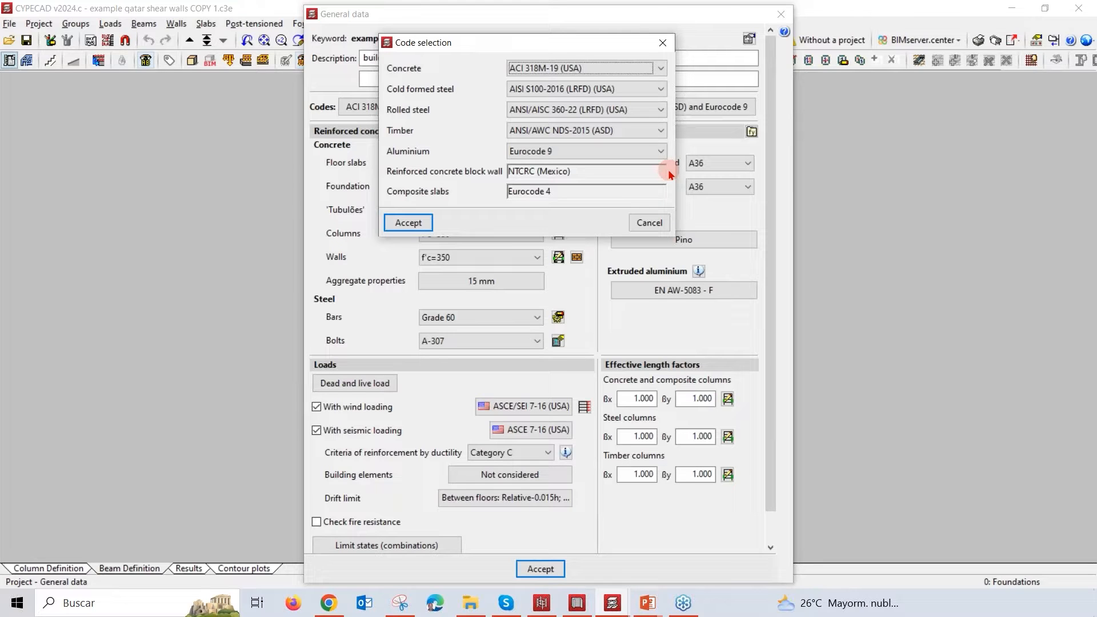
Step: Examine the available cold-formed steel design codes, keeping AISI S100-2016 (LRFD) (USA)
{"action": "left_click", "coordinate": [660, 95]}
{"action": "scroll", "coordinate": [663, 143], "scroll_direction": "up", "scroll_amount": 6}
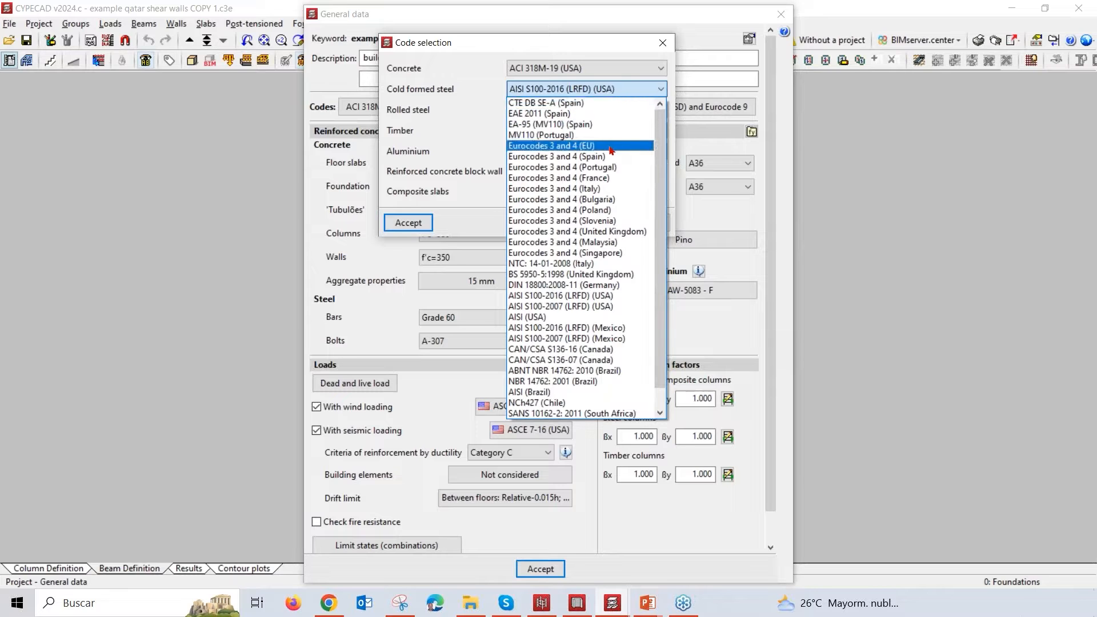
{"action": "scroll", "coordinate": [615, 274], "scroll_direction": "down", "scroll_amount": 1}
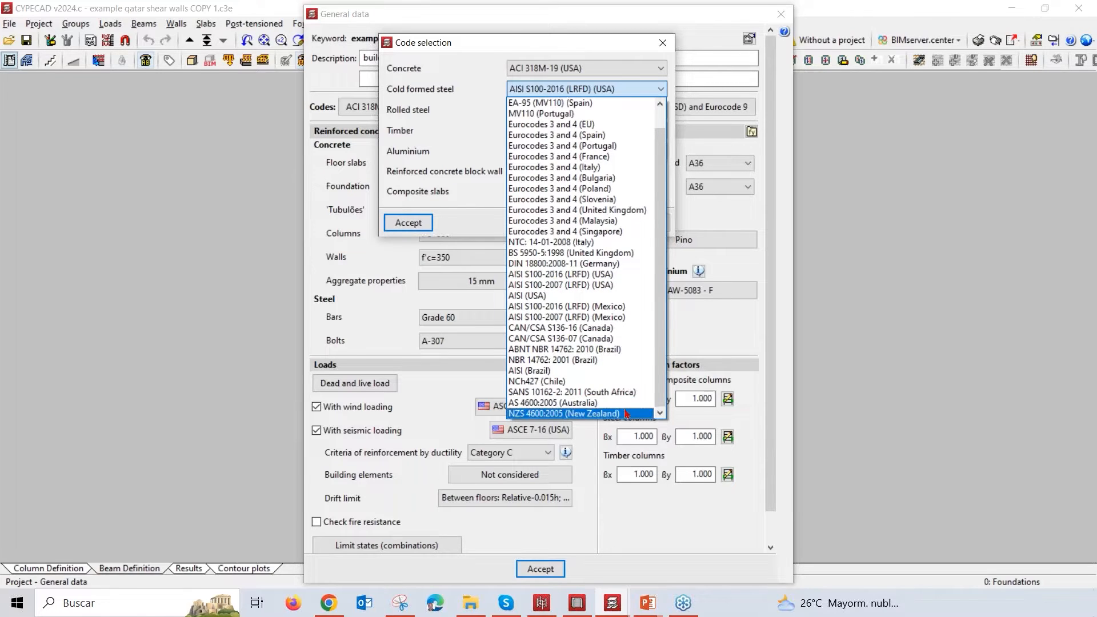
{"action": "left_click", "coordinate": [729, 222]}
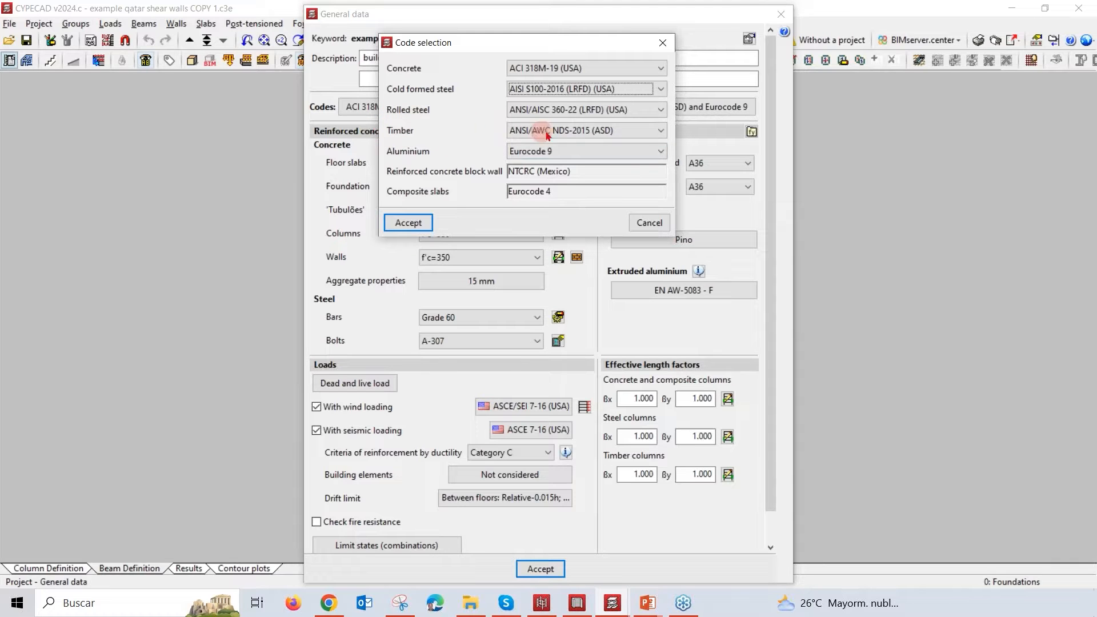
Step: Examine the available rolled steel design codes, keeping ANSI/AISC 360-22 (LRFD) (USA)
{"action": "left_click", "coordinate": [646, 116]}
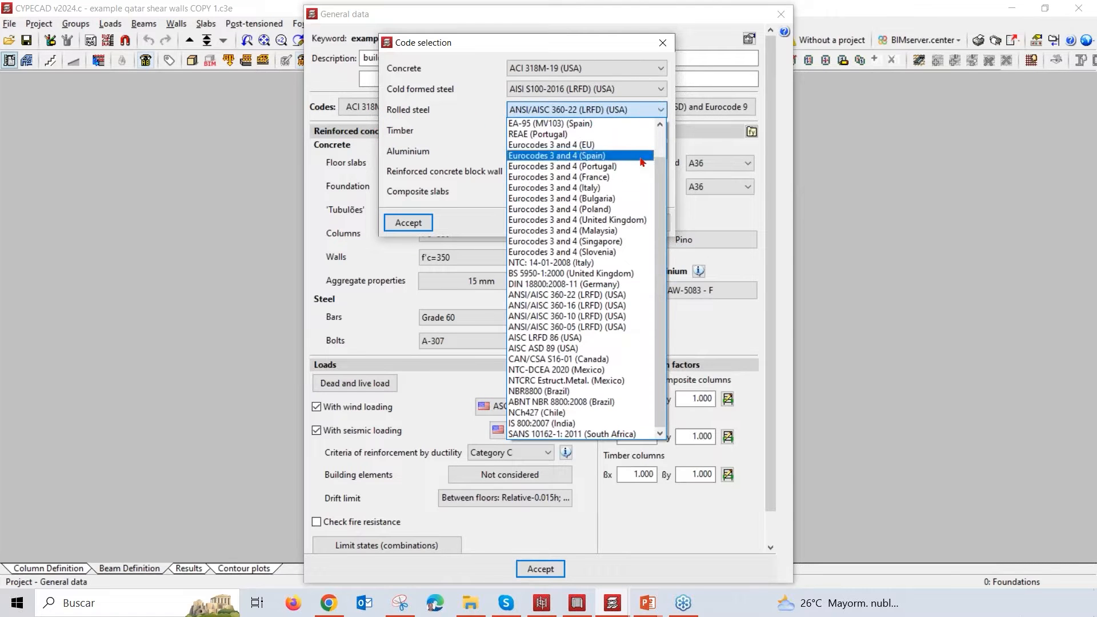
{"action": "scroll", "coordinate": [656, 197], "scroll_direction": "up", "scroll_amount": 1}
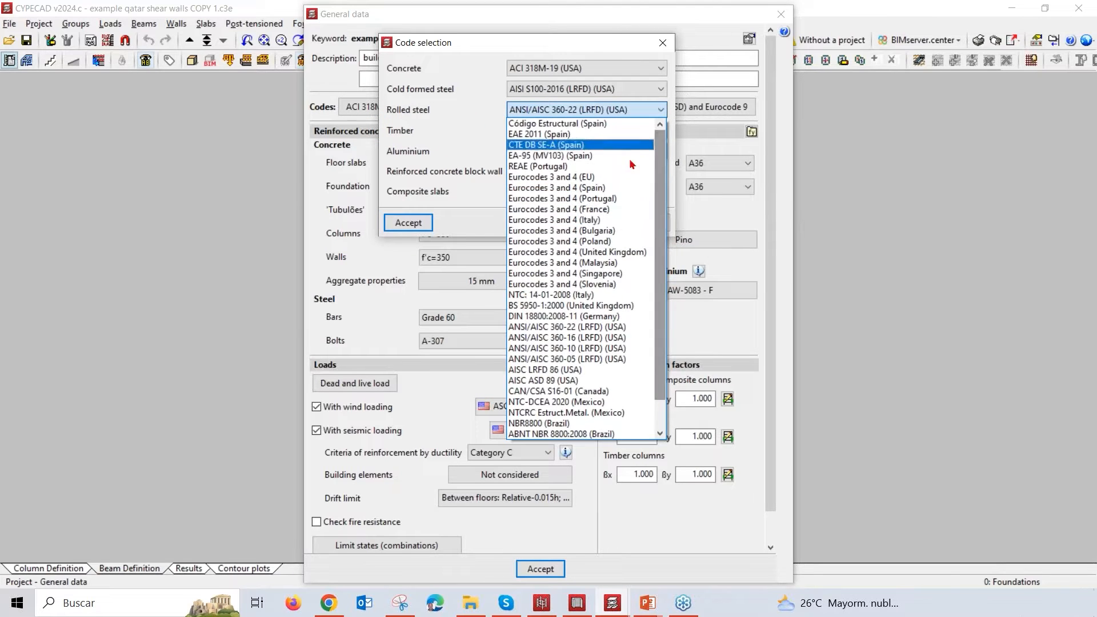
{"action": "scroll", "coordinate": [631, 286], "scroll_direction": "down", "scroll_amount": 1}
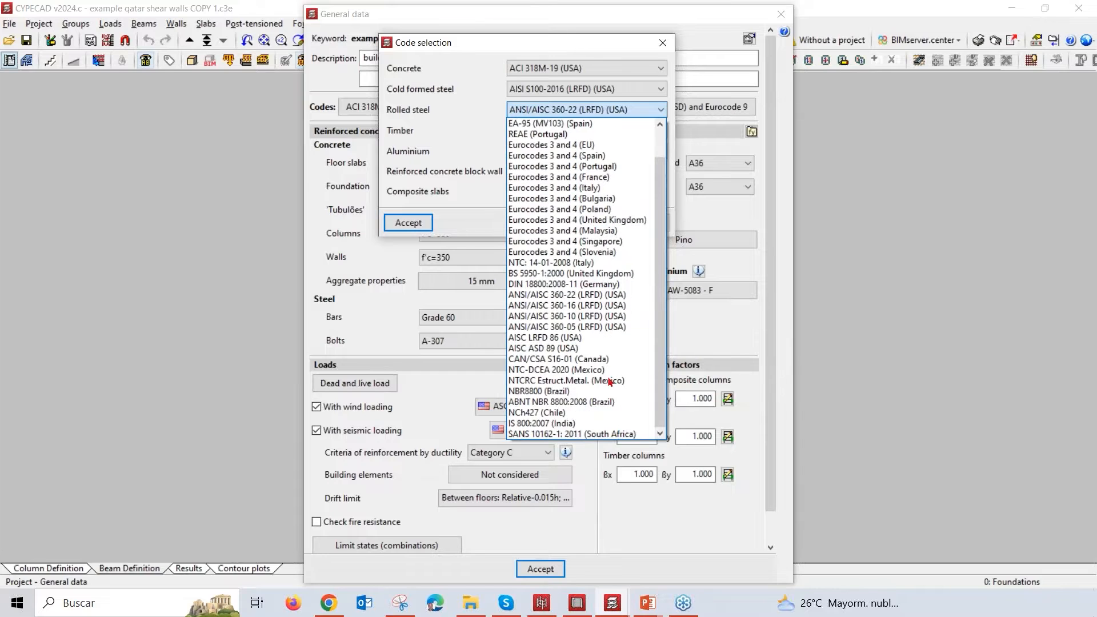
{"action": "left_click", "coordinate": [727, 258]}
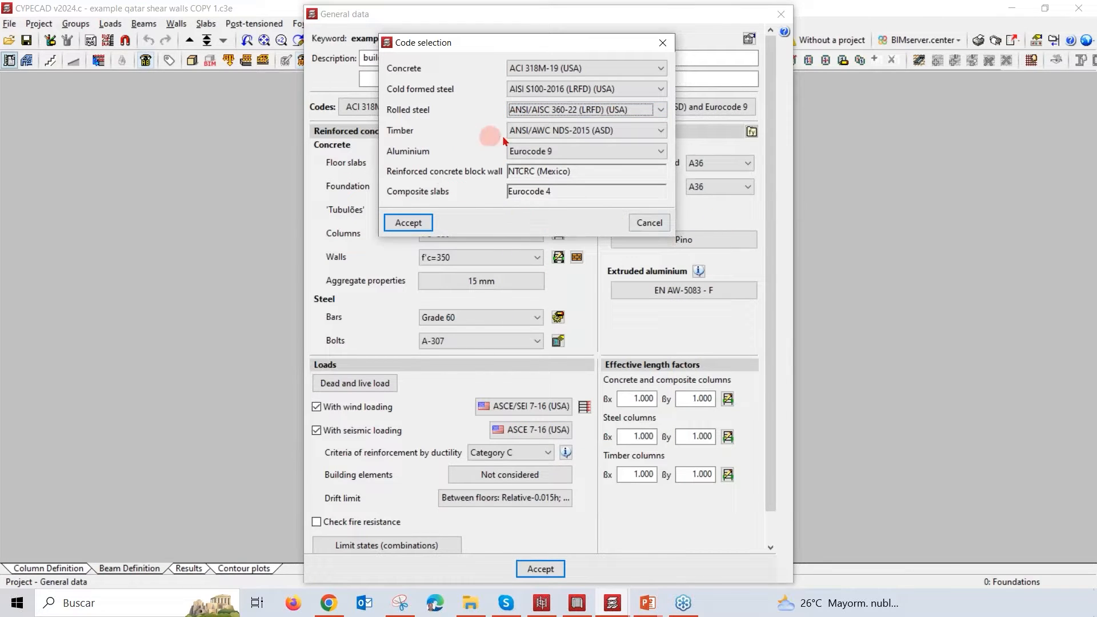
Step: Examine the available timber design codes, keep ANSI/AWC NDS-2015 (ASD), and accept the code selection
{"action": "left_click", "coordinate": [639, 133]}
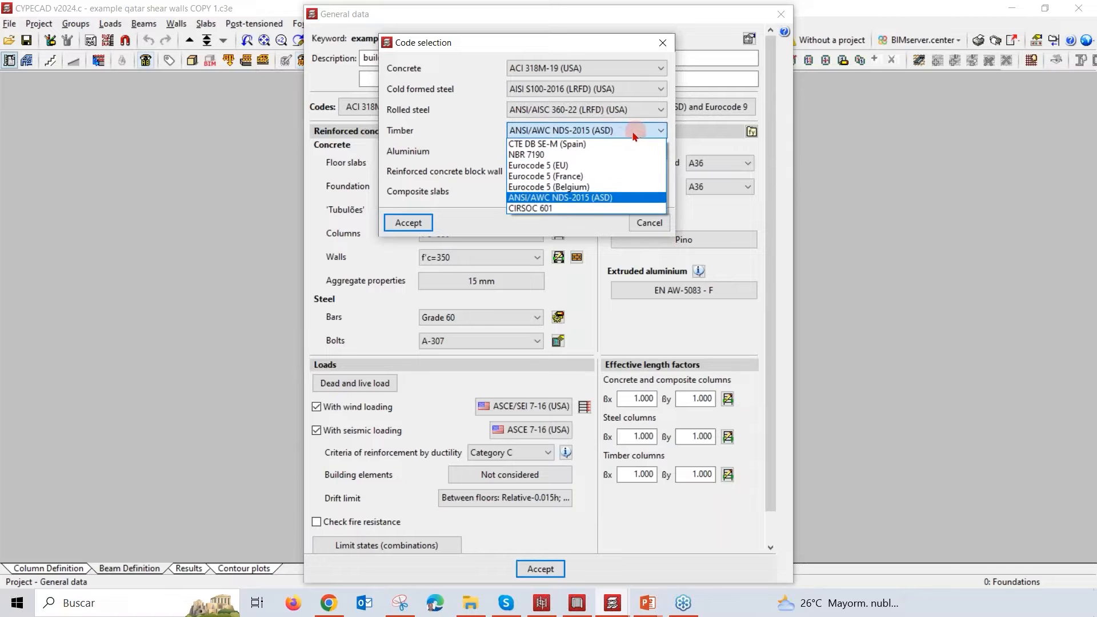
{"action": "left_click", "coordinate": [620, 198]}
{"action": "left_click", "coordinate": [570, 172]}
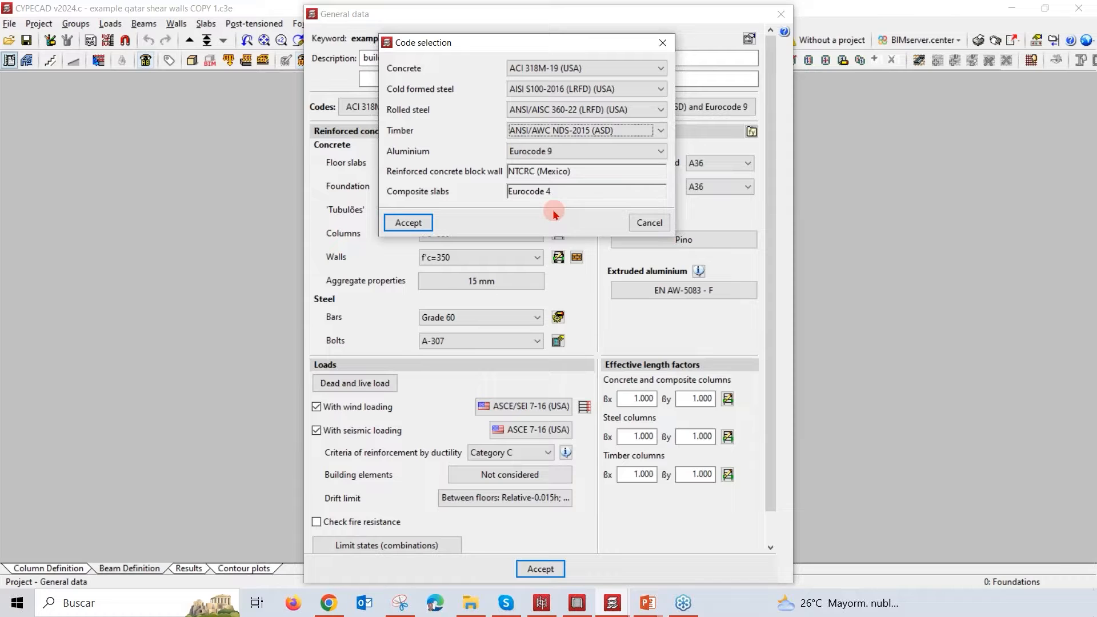
{"action": "left_click", "coordinate": [408, 223]}
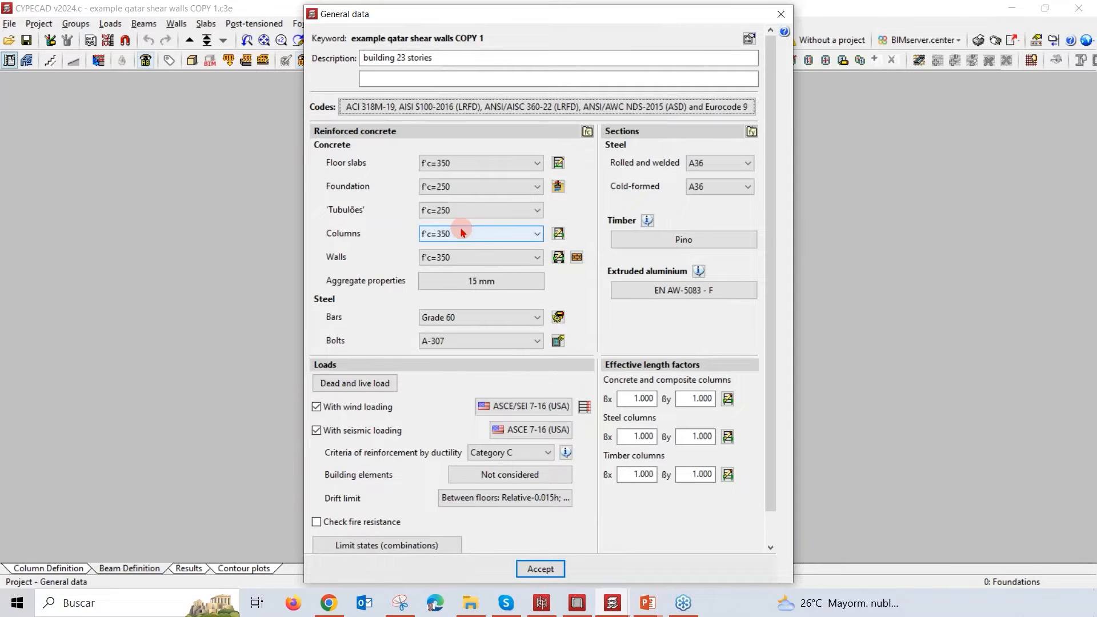
Step: Switch to Chrome and view CYPE's Design Codes Implemented page down to its filters
{"action": "mouse_move", "coordinate": [330, 604]}
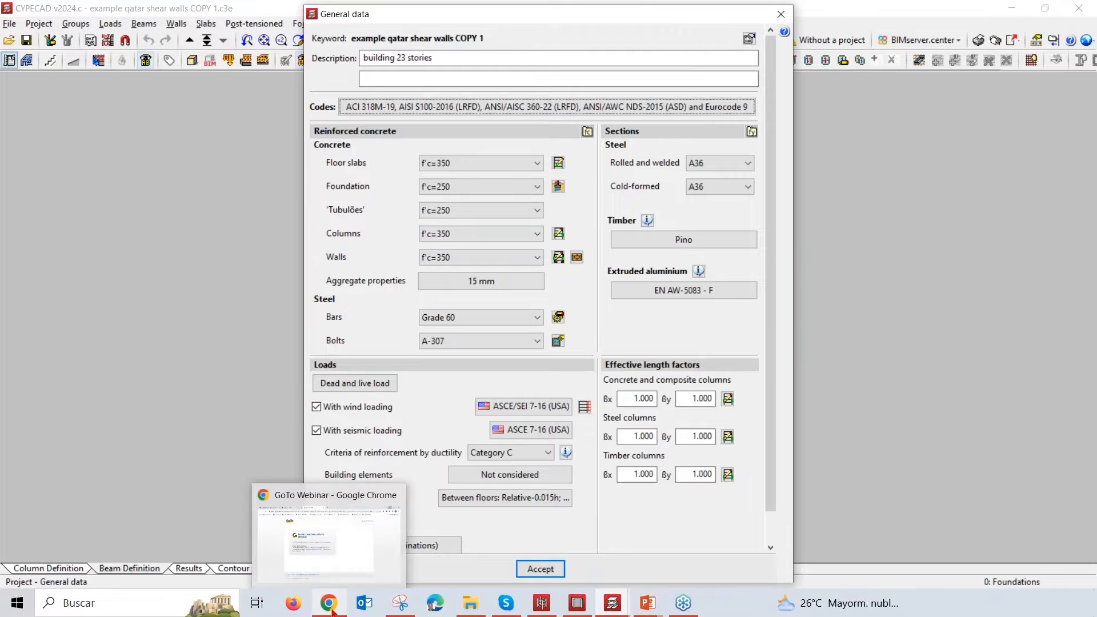
{"action": "left_click", "coordinate": [335, 563]}
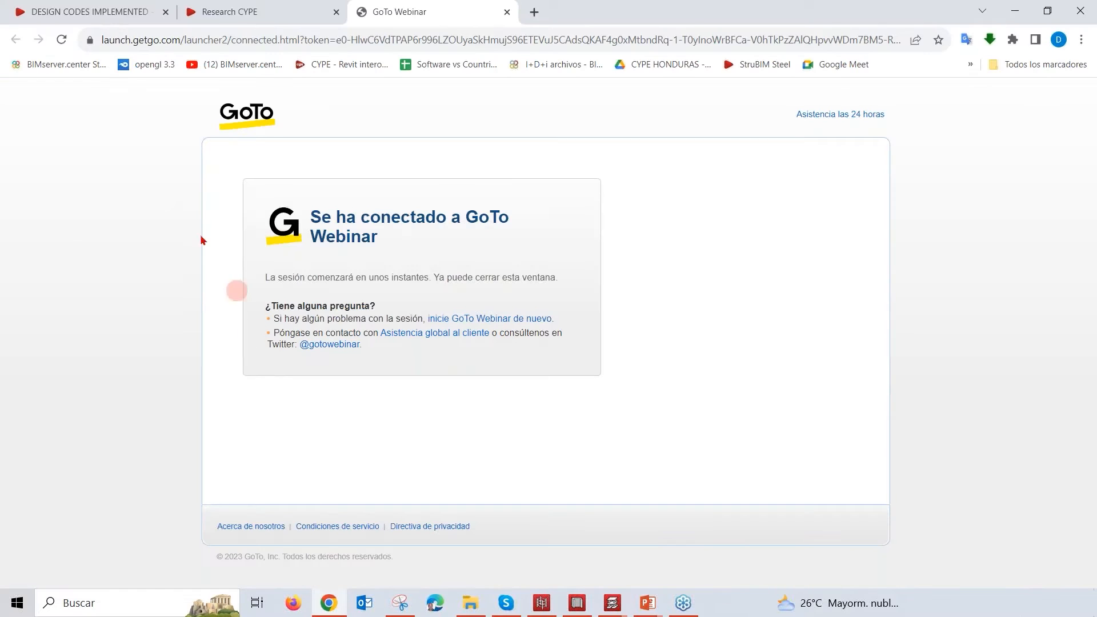
{"action": "left_click", "coordinate": [116, 16]}
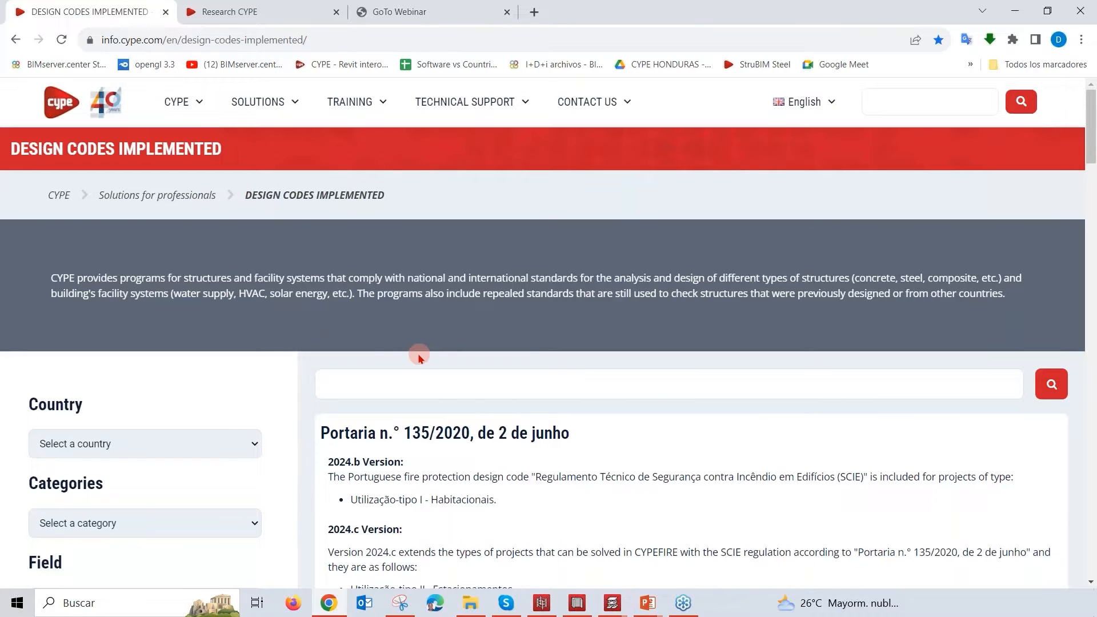
{"action": "scroll", "coordinate": [419, 357], "scroll_direction": "down", "scroll_amount": 1}
{"action": "scroll", "coordinate": [419, 357], "scroll_direction": "down", "scroll_amount": 3}
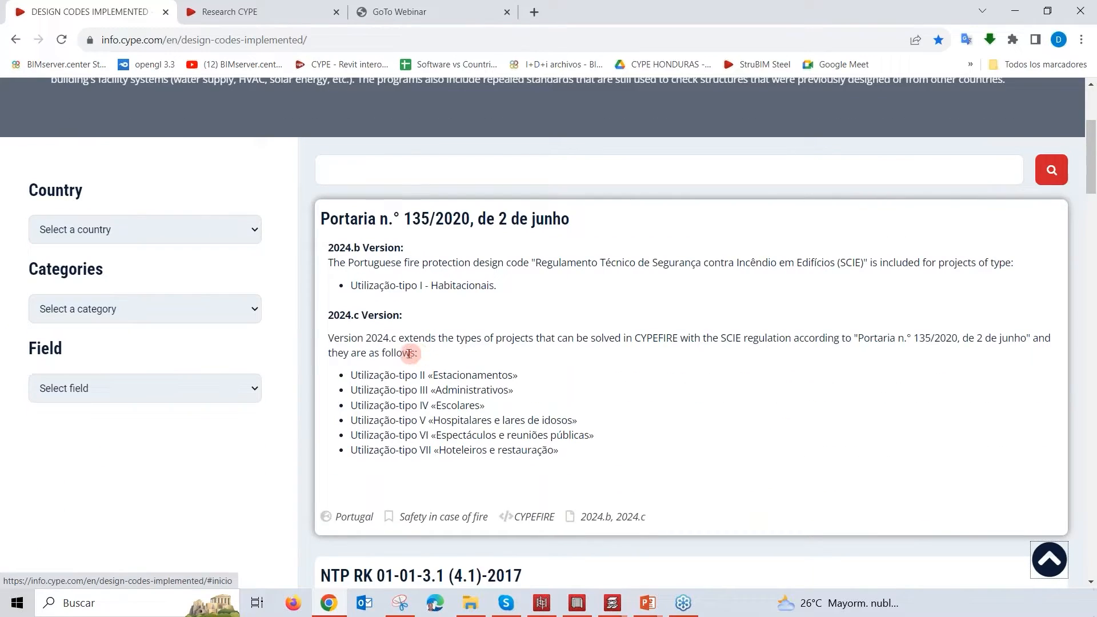
Step: Filter the implemented design codes by country USA, category Structures and field Concrete structures
{"action": "left_click", "coordinate": [256, 229]}
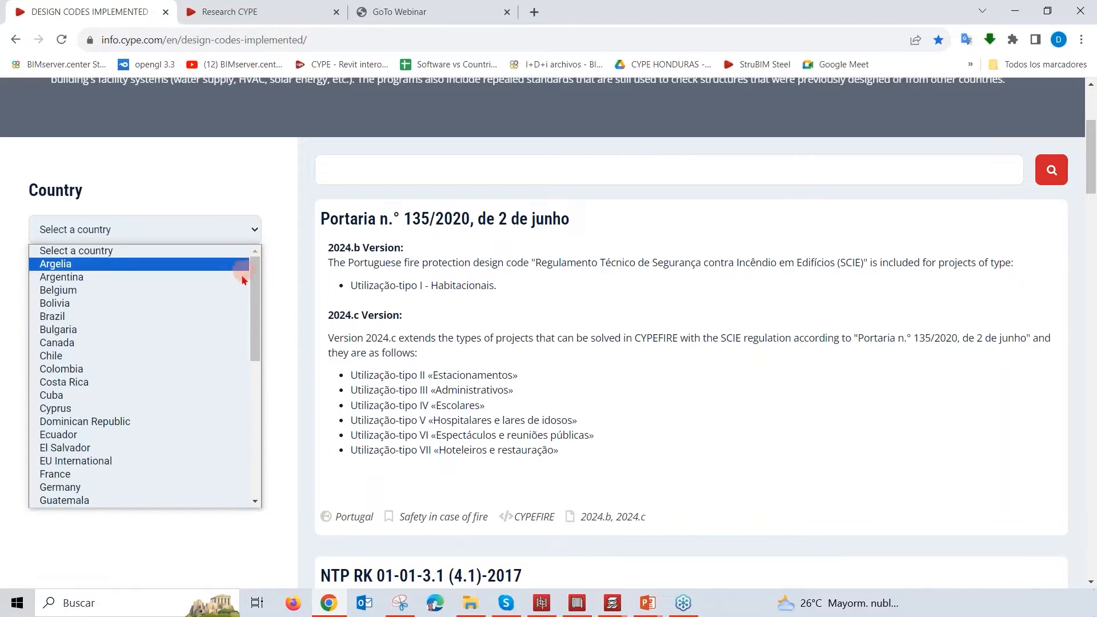
{"action": "left_click_drag", "start_coordinate": [257, 301], "coordinate": [262, 454]}
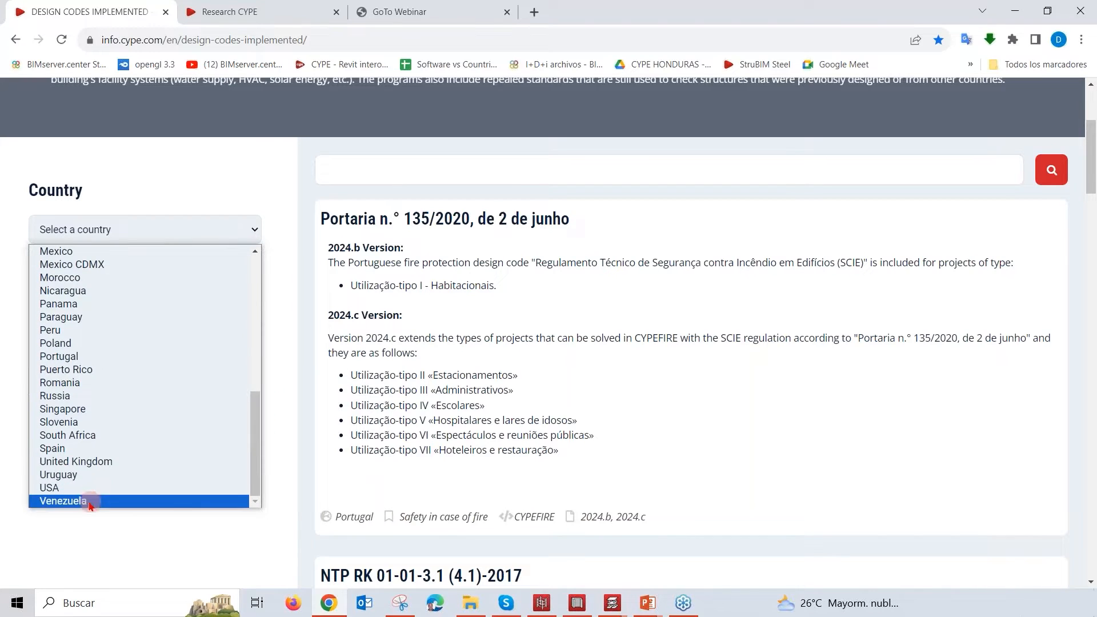
{"action": "left_click", "coordinate": [81, 487]}
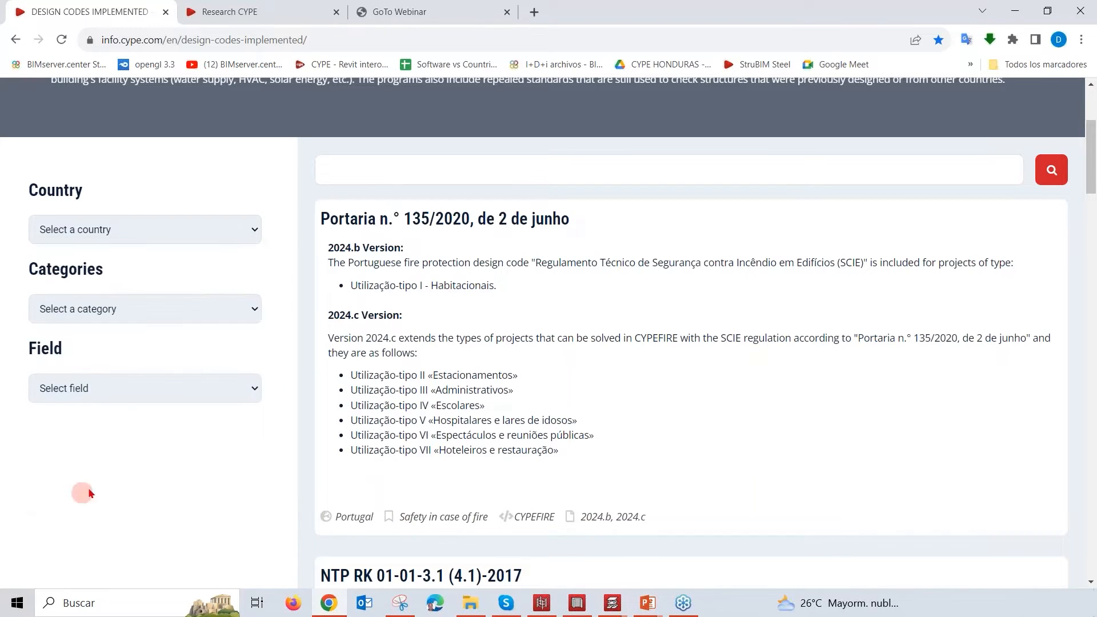
{"action": "left_click", "coordinate": [250, 316]}
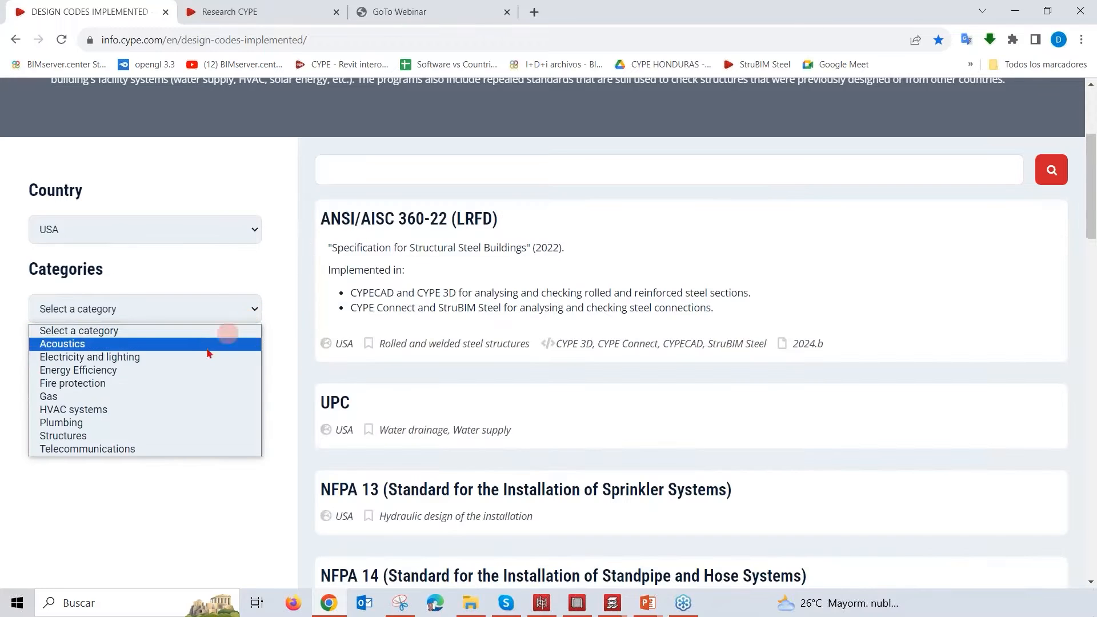
{"action": "left_click", "coordinate": [145, 436]}
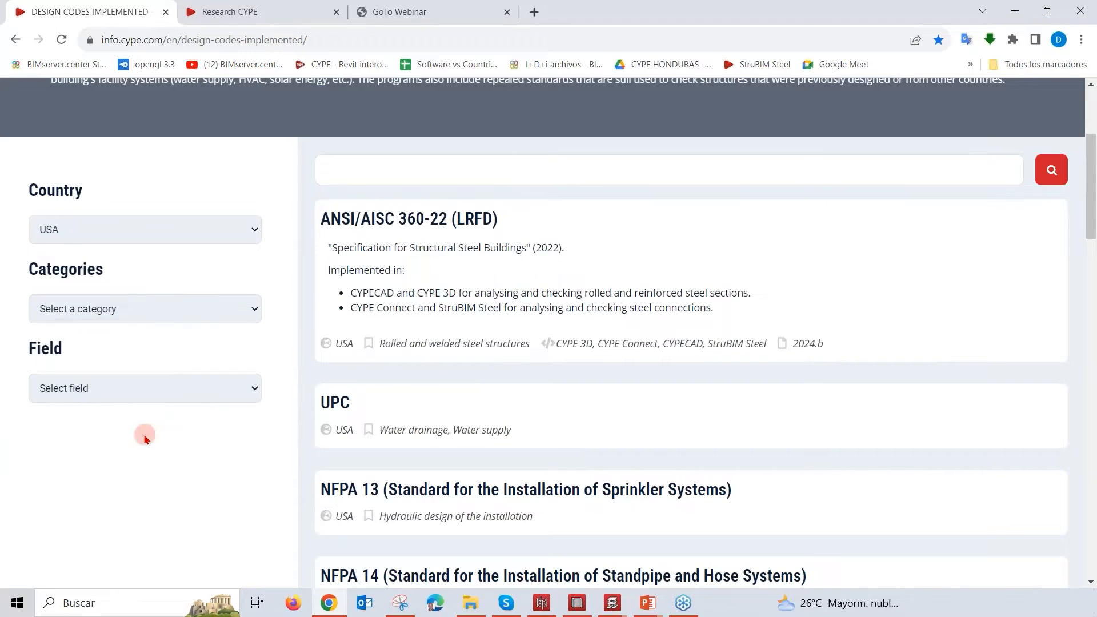
{"action": "left_click", "coordinate": [254, 390]}
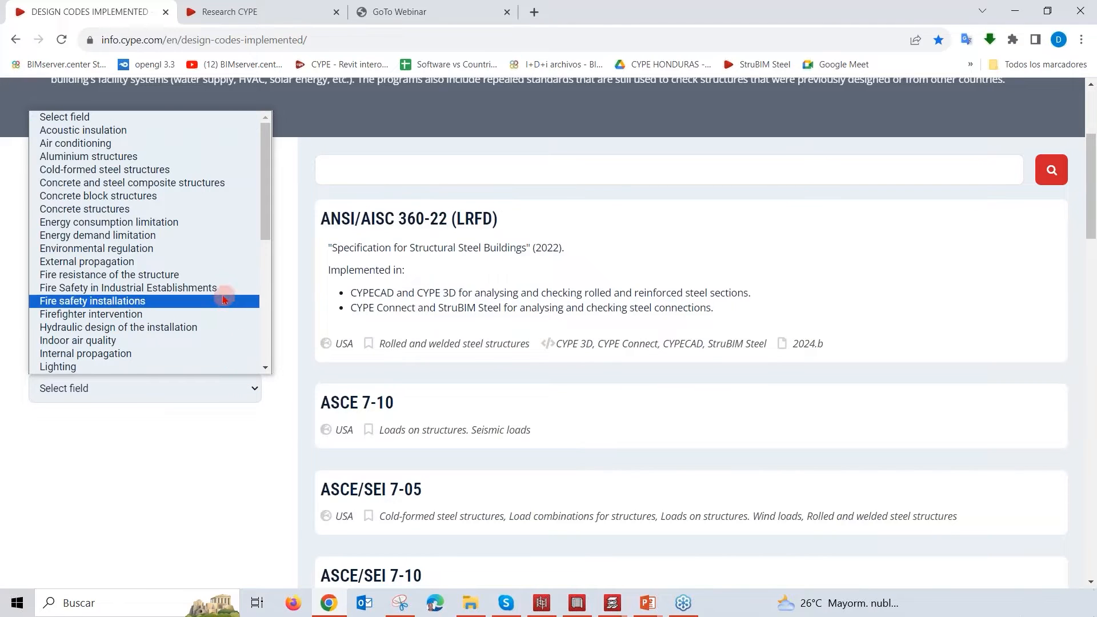
{"action": "left_click", "coordinate": [202, 210]}
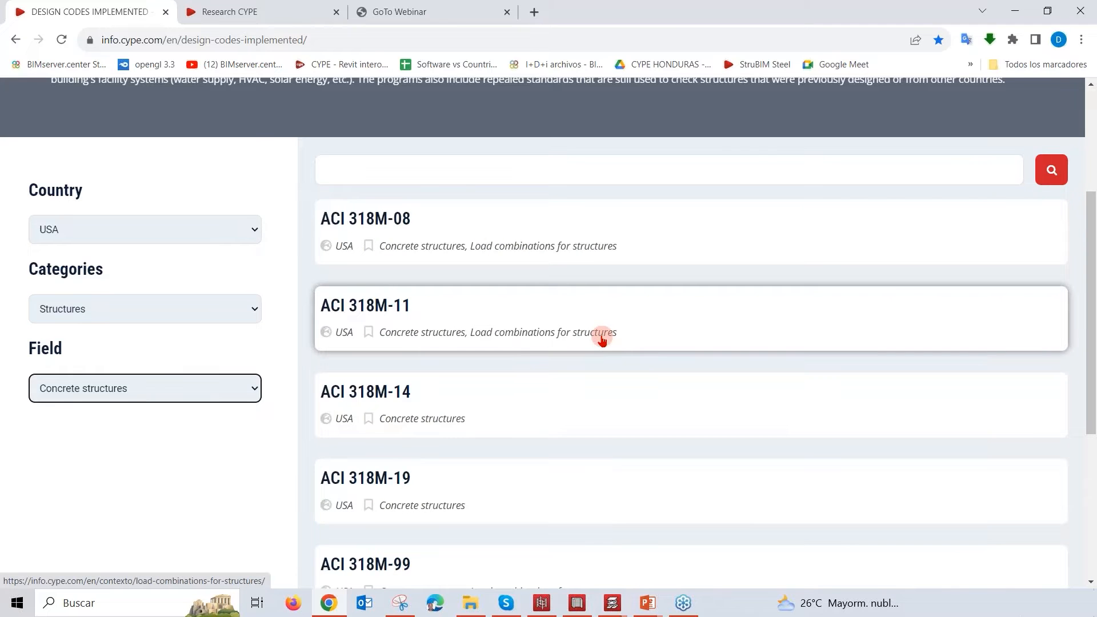
Step: Look through the filtered list of USA concrete codes and return to the general data in CYPECAD
{"action": "scroll", "coordinate": [603, 336], "scroll_direction": "down", "scroll_amount": 3}
{"action": "scroll", "coordinate": [602, 343], "scroll_direction": "down", "scroll_amount": 2}
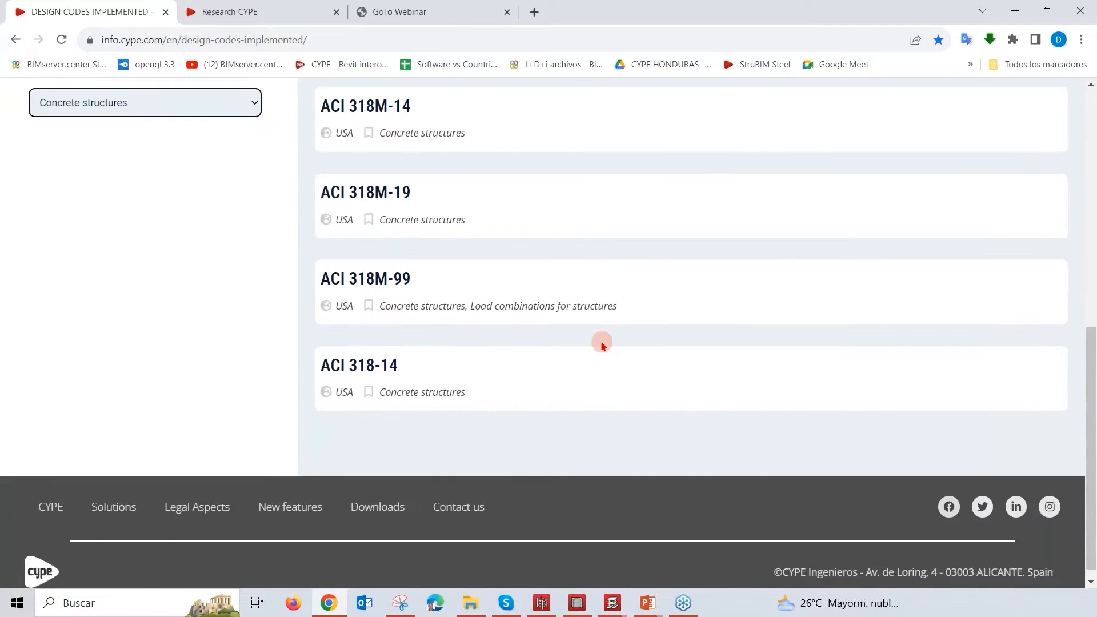
{"action": "scroll", "coordinate": [594, 337], "scroll_direction": "up", "scroll_amount": 1}
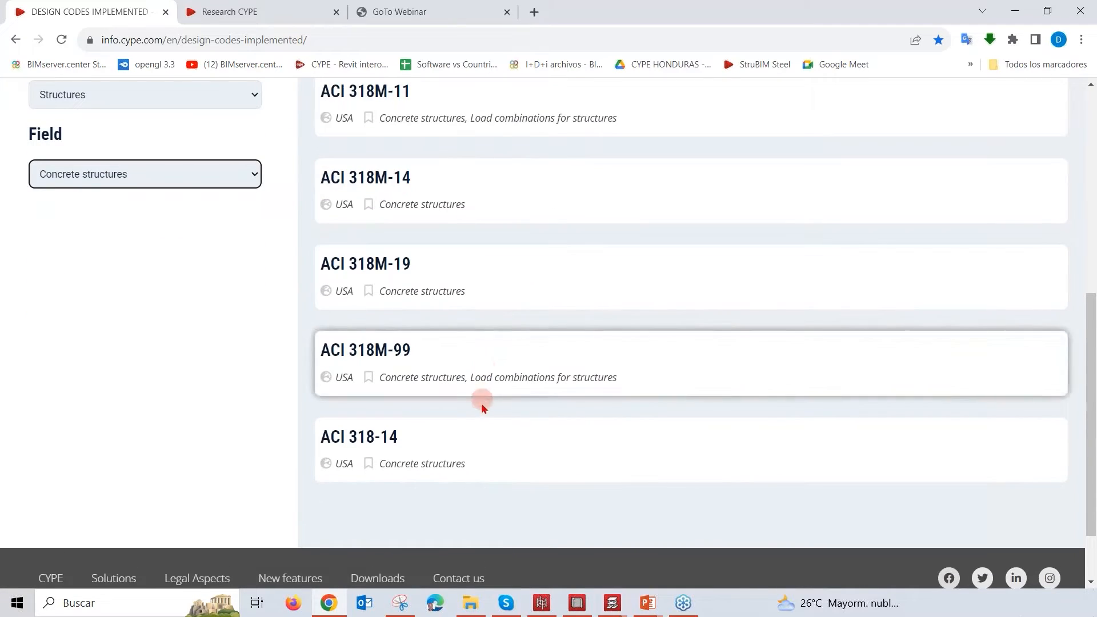
{"action": "scroll", "coordinate": [485, 412], "scroll_direction": "up", "scroll_amount": 1}
{"action": "scroll", "coordinate": [463, 227], "scroll_direction": "up", "scroll_amount": 1}
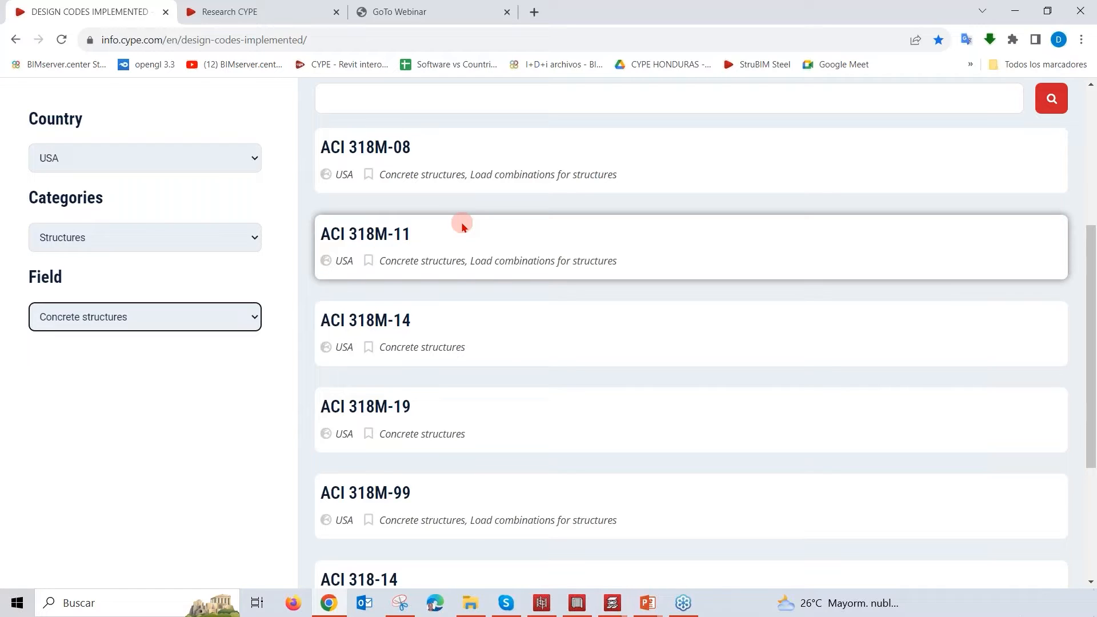
{"action": "left_click", "coordinate": [1015, 9]}
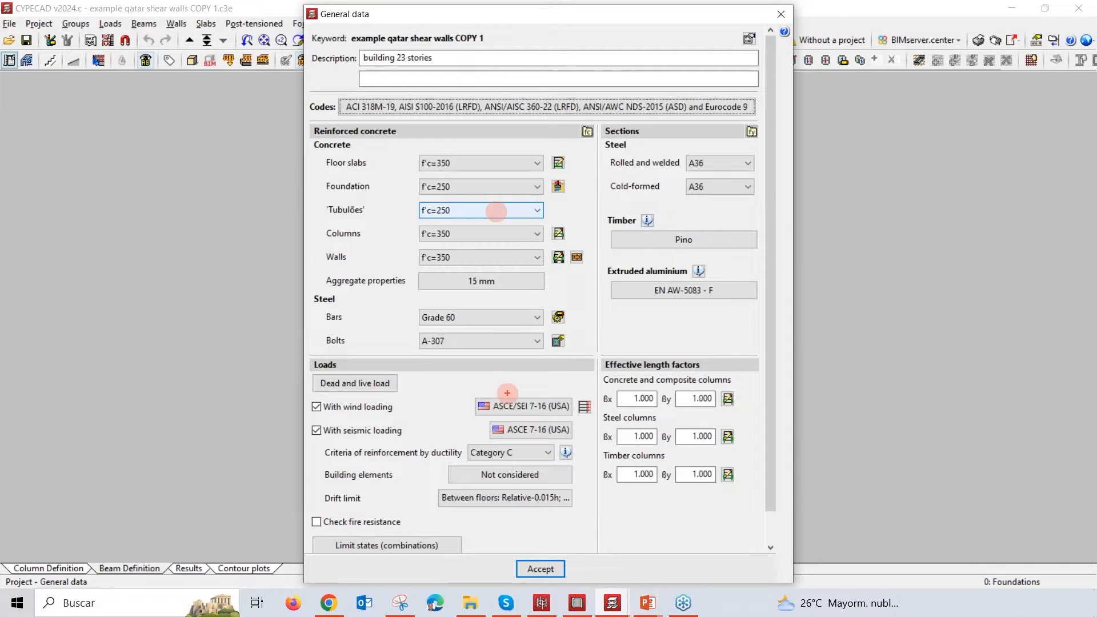
Step: Review the dead and live loads of the floor groups without changes, and open the wind load code settings
{"action": "mouse_move", "coordinate": [321, 364]}
{"action": "left_mouse_down"}
{"action": "mouse_move", "coordinate": [594, 423]}
{"action": "mouse_move", "coordinate": [596, 563]}
{"action": "mouse_move", "coordinate": [597, 547]}
{"action": "left_mouse_up"}
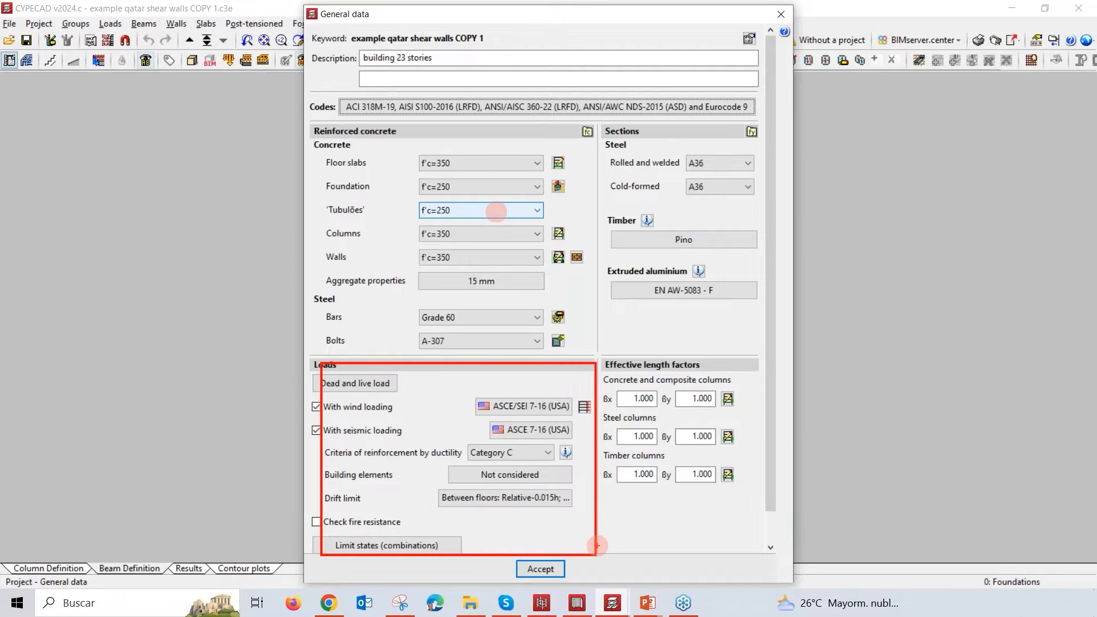
{"action": "key", "text": "Escape"}
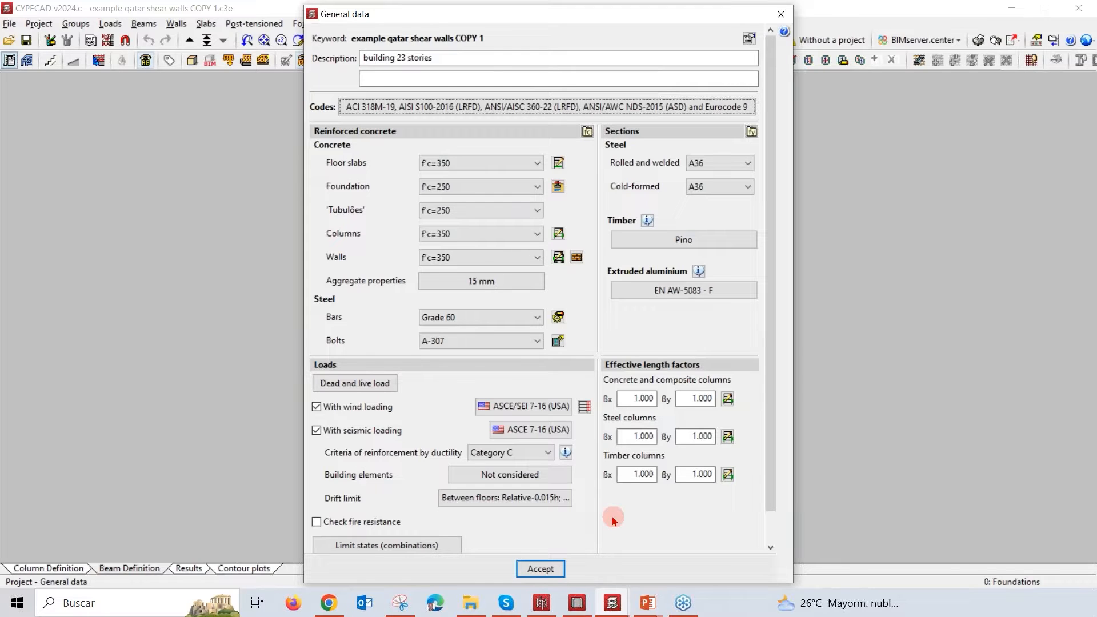
{"action": "left_click", "coordinate": [389, 384]}
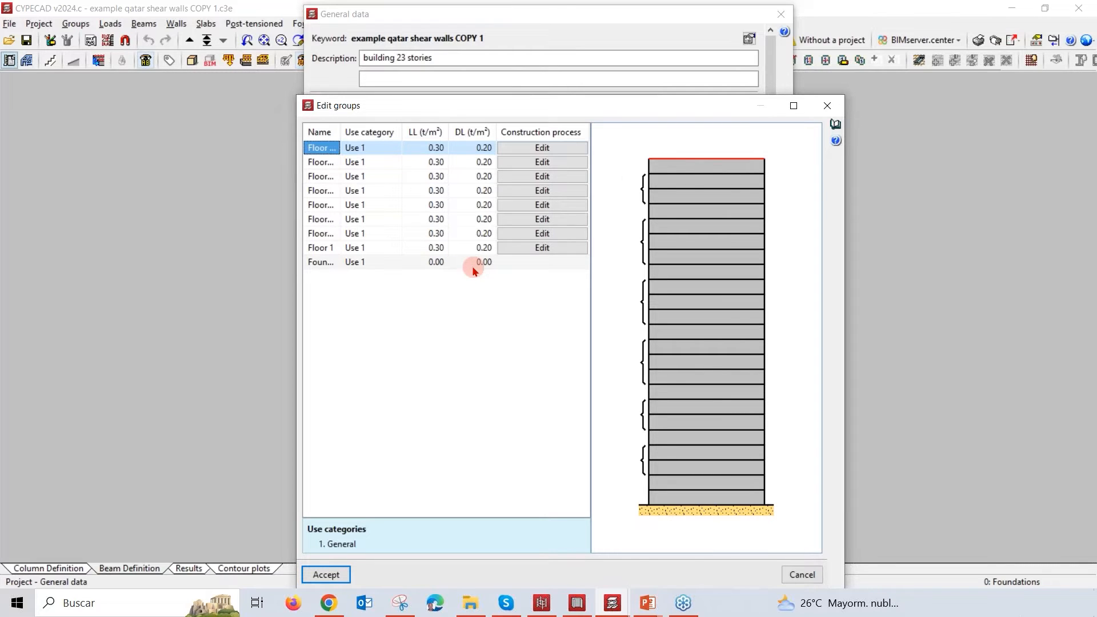
{"action": "left_click", "coordinate": [827, 105]}
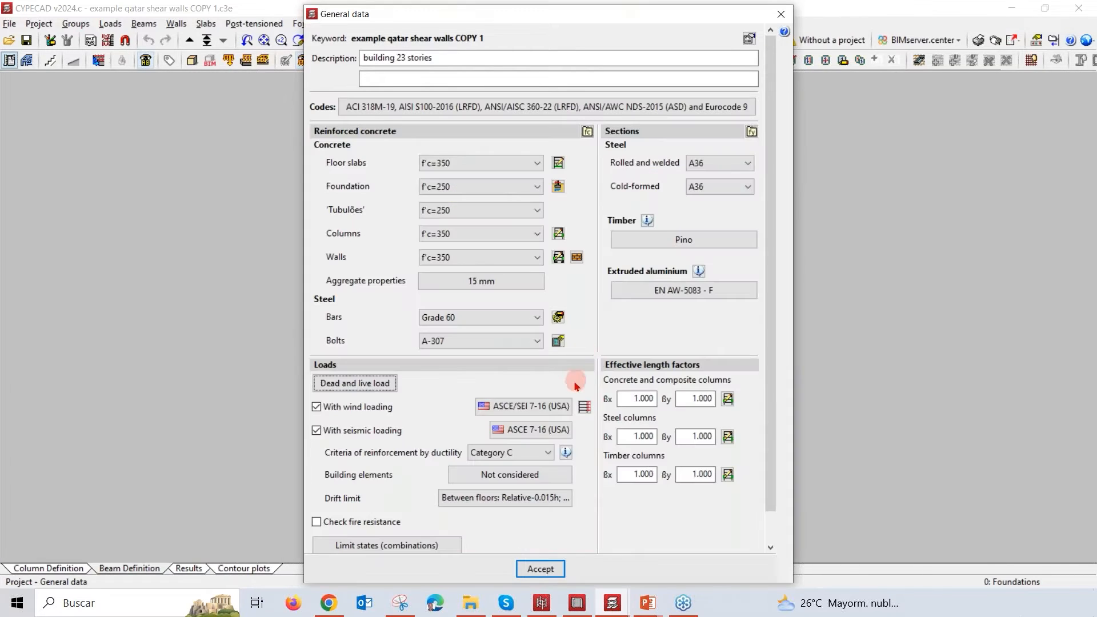
{"action": "left_click", "coordinate": [546, 412]}
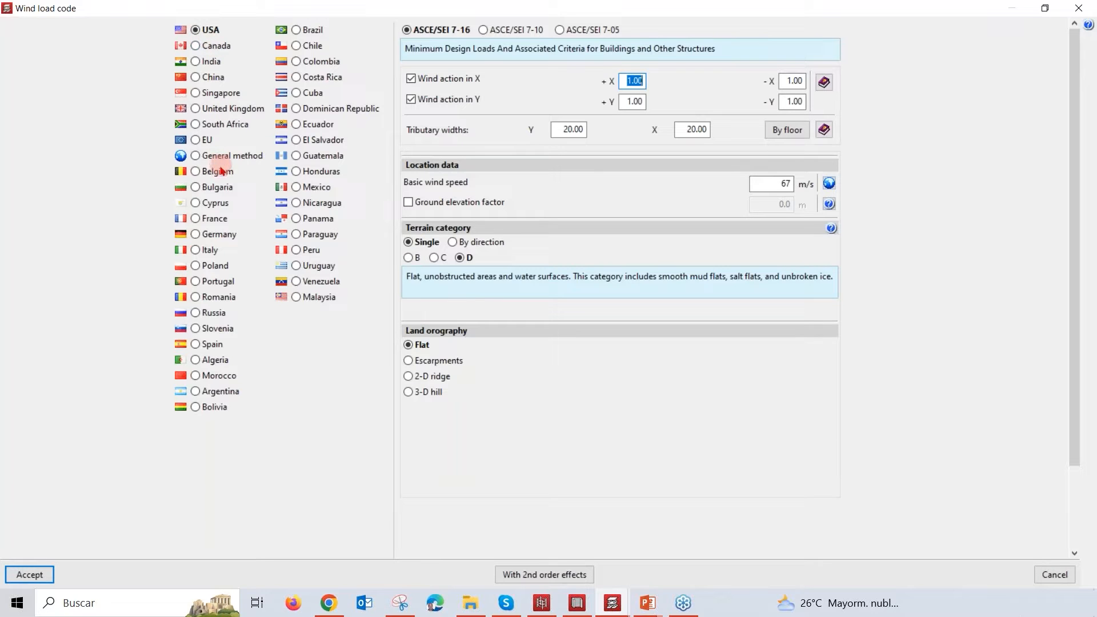
Step: Try the General method wind code with a new pressure curve of added height rows, discard the curve and restore the USA ASCE/SEI 7-16 code
{"action": "left_click", "coordinate": [196, 159]}
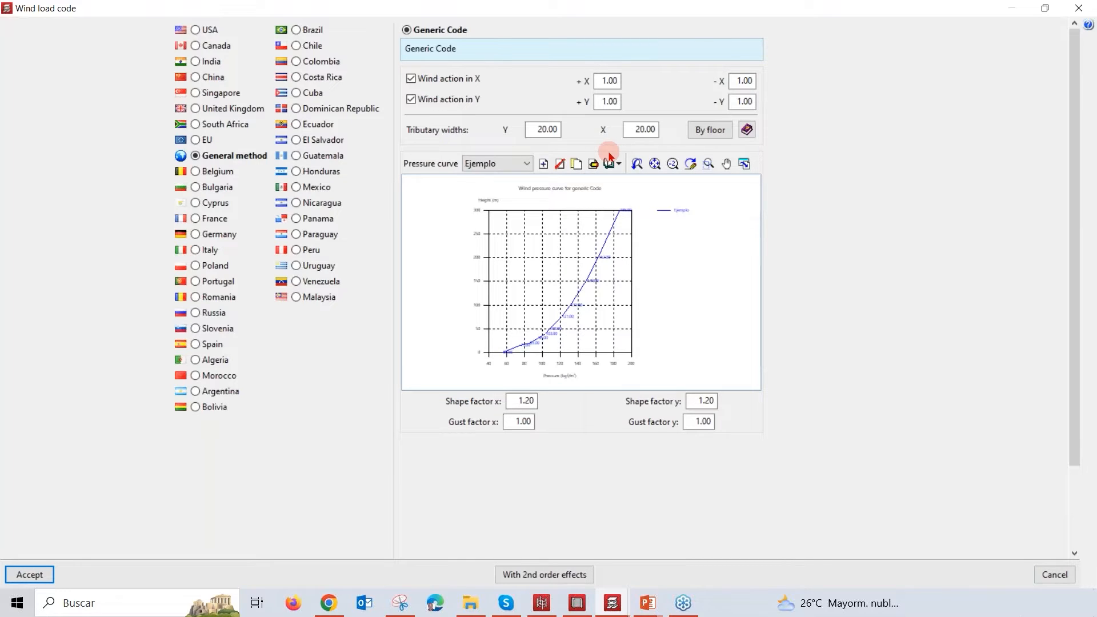
{"action": "left_click", "coordinate": [543, 164]}
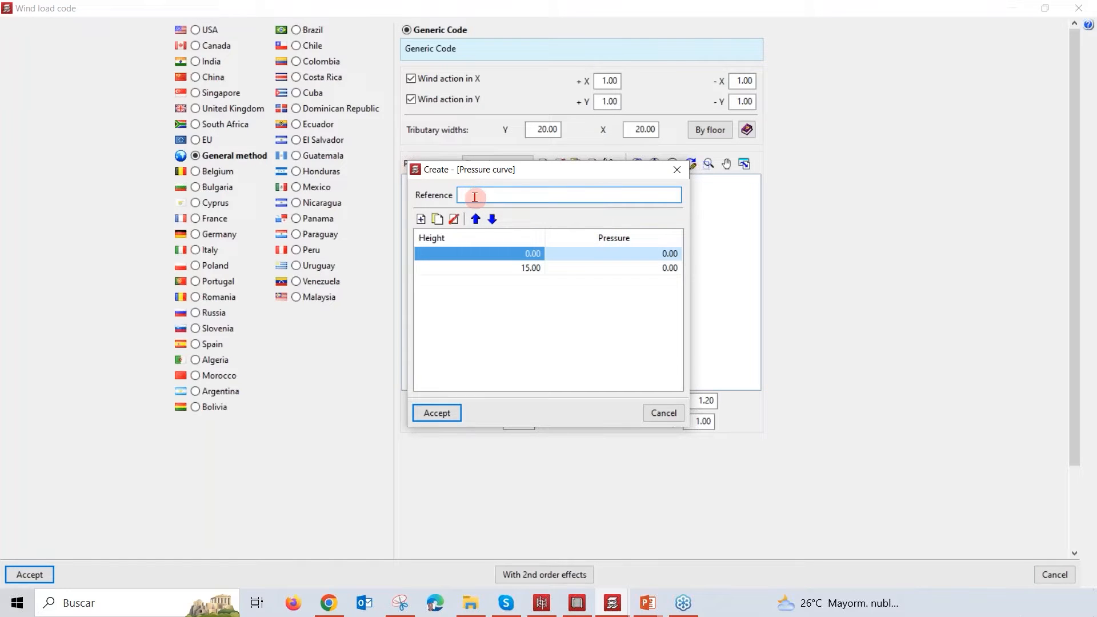
{"action": "left_click", "coordinate": [422, 220]}
{"action": "left_click", "coordinate": [422, 220]}
{"action": "left_click", "coordinate": [422, 220]}
{"action": "left_click", "coordinate": [421, 220]}
{"action": "left_click", "coordinate": [422, 220]}
{"action": "left_click", "coordinate": [422, 220]}
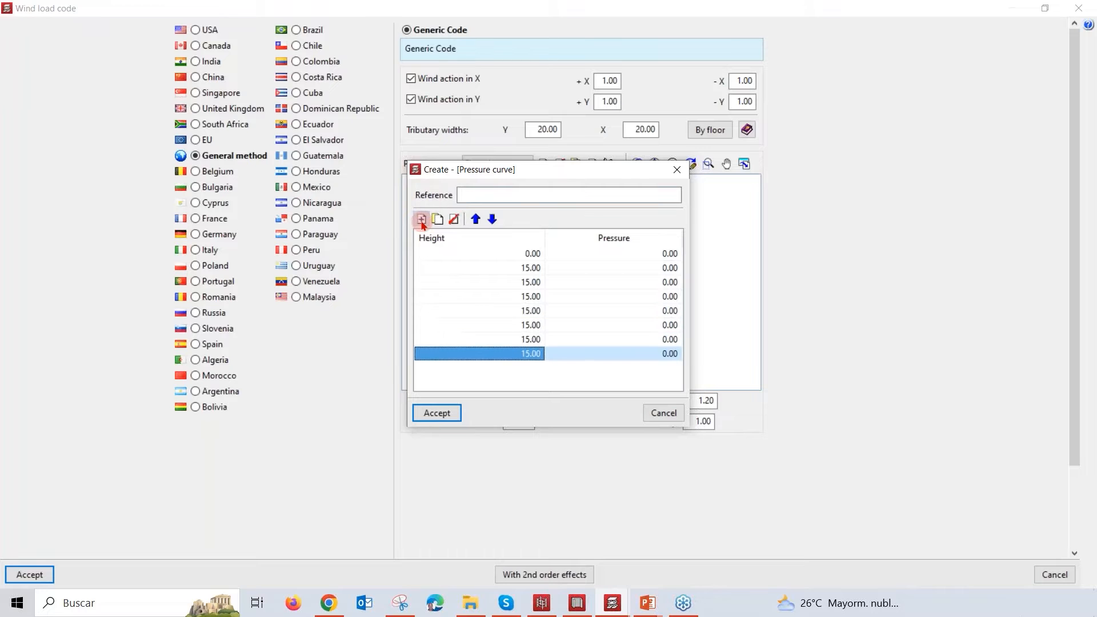
{"action": "left_click", "coordinate": [422, 220]}
{"action": "left_click", "coordinate": [677, 172]}
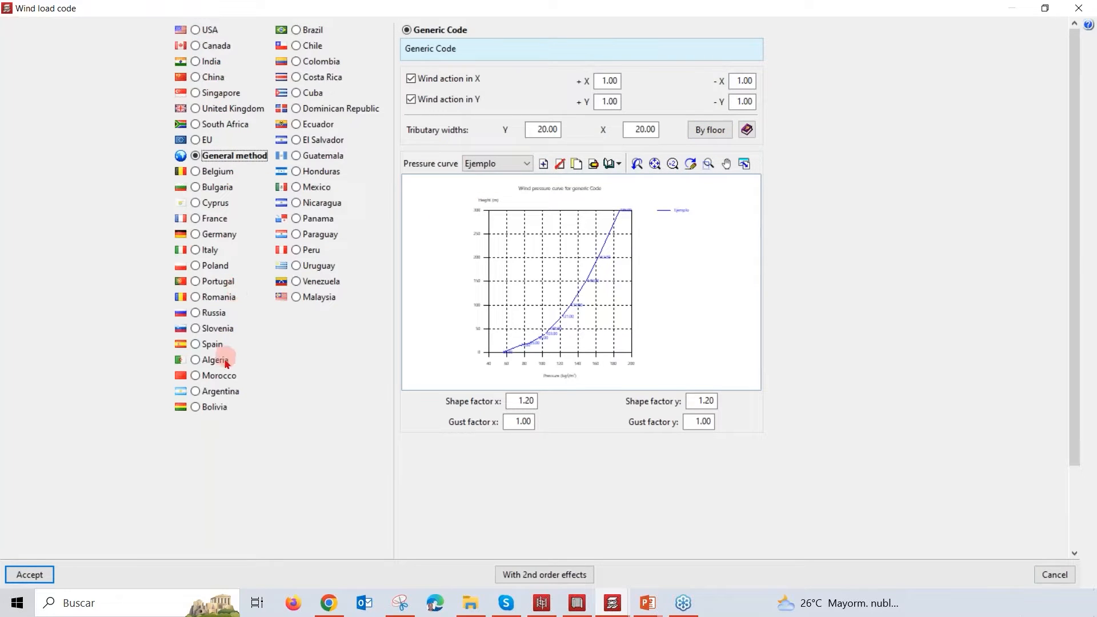
{"action": "left_click", "coordinate": [195, 31]}
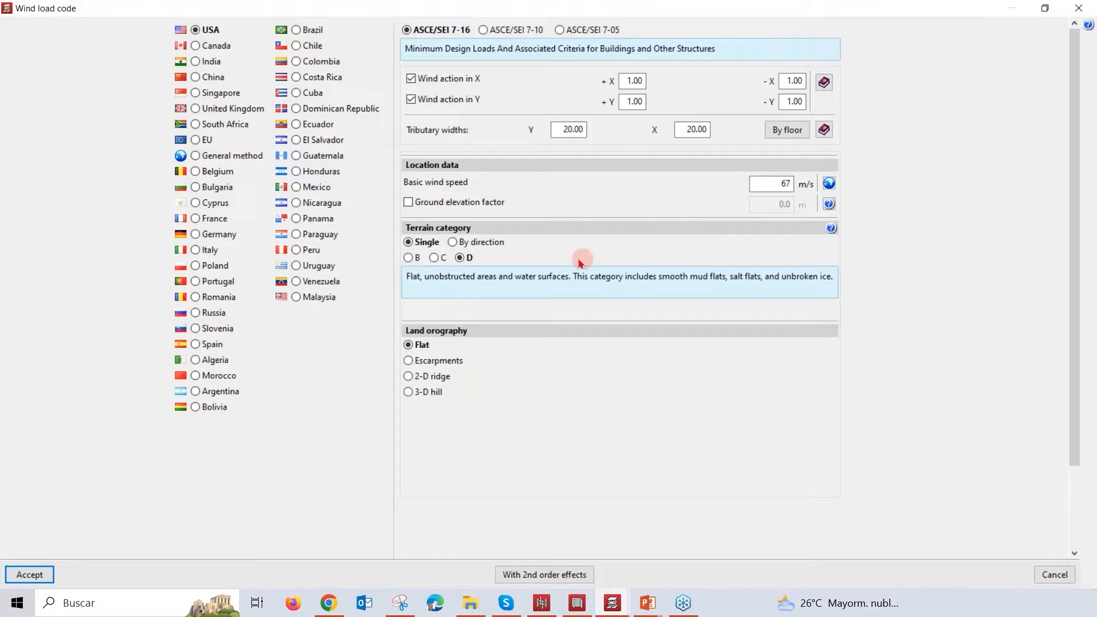
Step: Set the terrain category to be defined by direction, and display the wind directions diagram beside the category list
{"action": "left_click", "coordinate": [454, 243]}
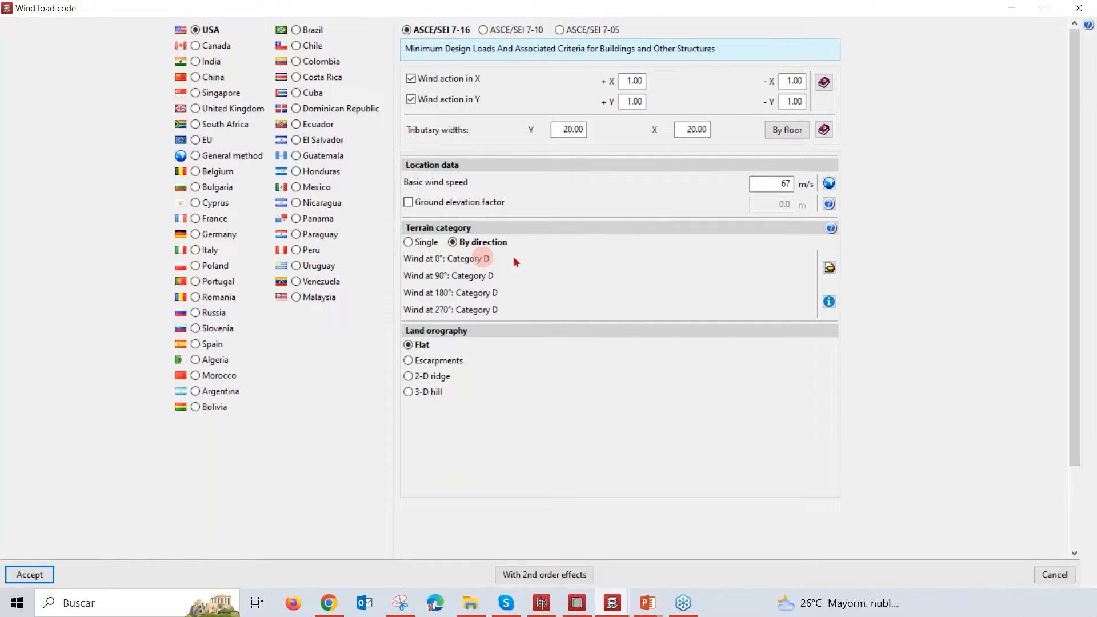
{"action": "left_click", "coordinate": [829, 303]}
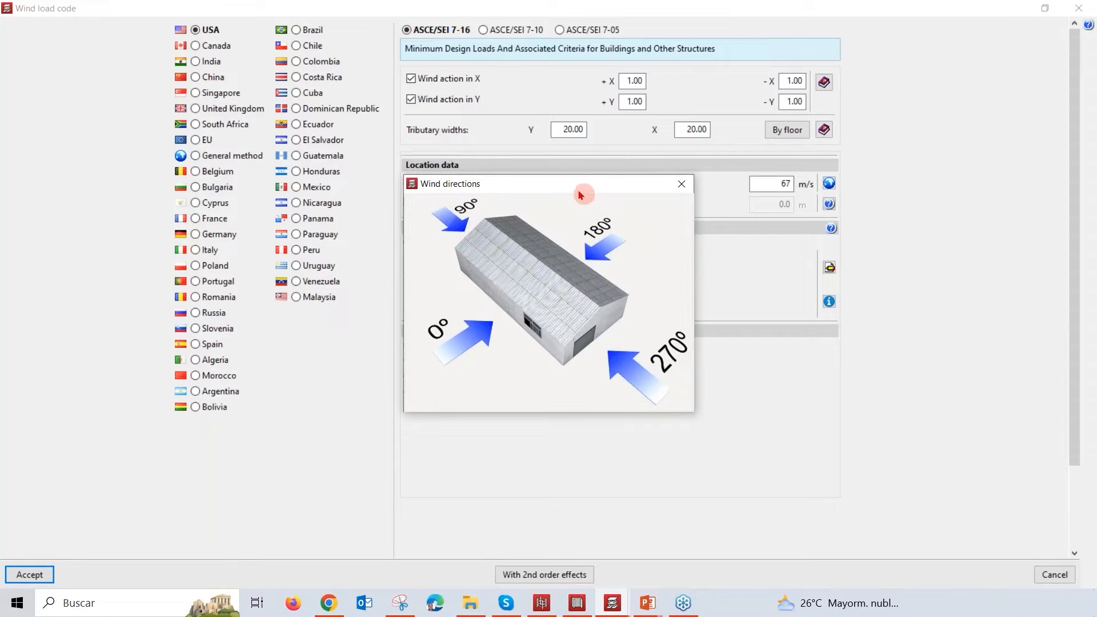
{"action": "left_click_drag", "start_coordinate": [584, 183], "coordinate": [714, 178]}
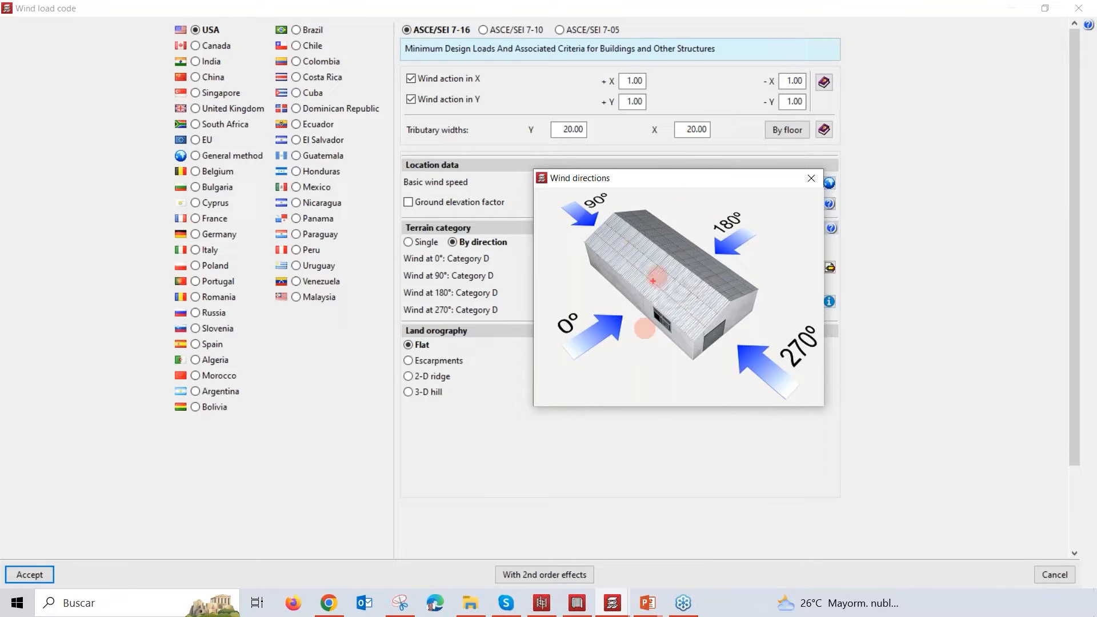
Step: Mark the 0° wind direction on the wind directions diagram with two arrows and close the diagram
{"action": "mouse_move", "coordinate": [659, 328]}
{"action": "left_mouse_down"}
{"action": "mouse_move", "coordinate": [602, 357]}
{"action": "mouse_move", "coordinate": [596, 383]}
{"action": "left_mouse_up"}
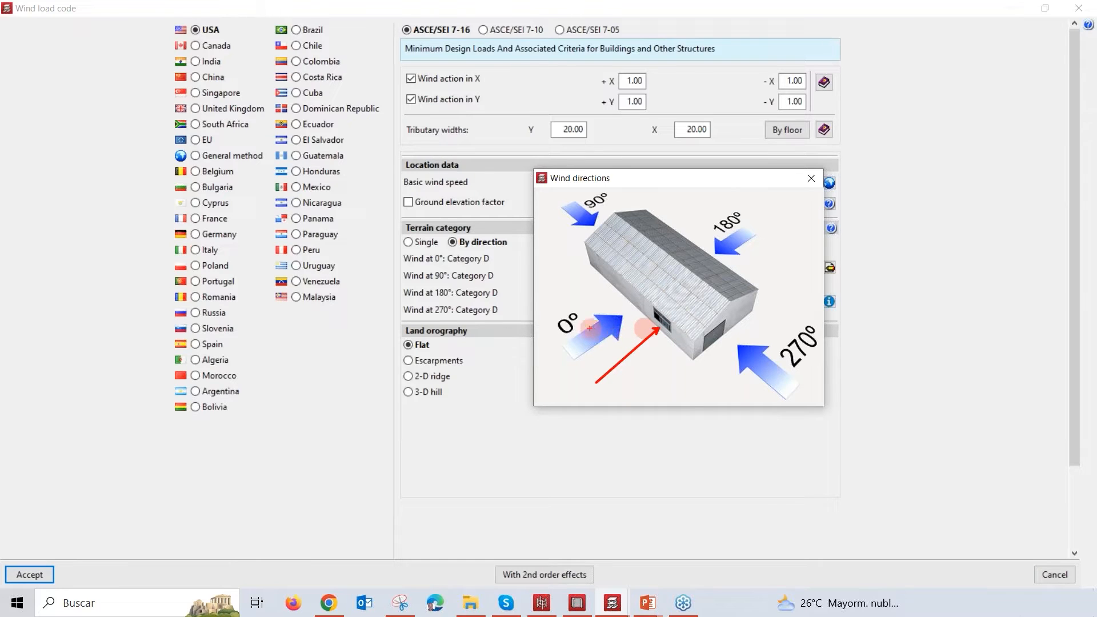
{"action": "left_click_drag", "start_coordinate": [572, 324], "coordinate": [610, 296]}
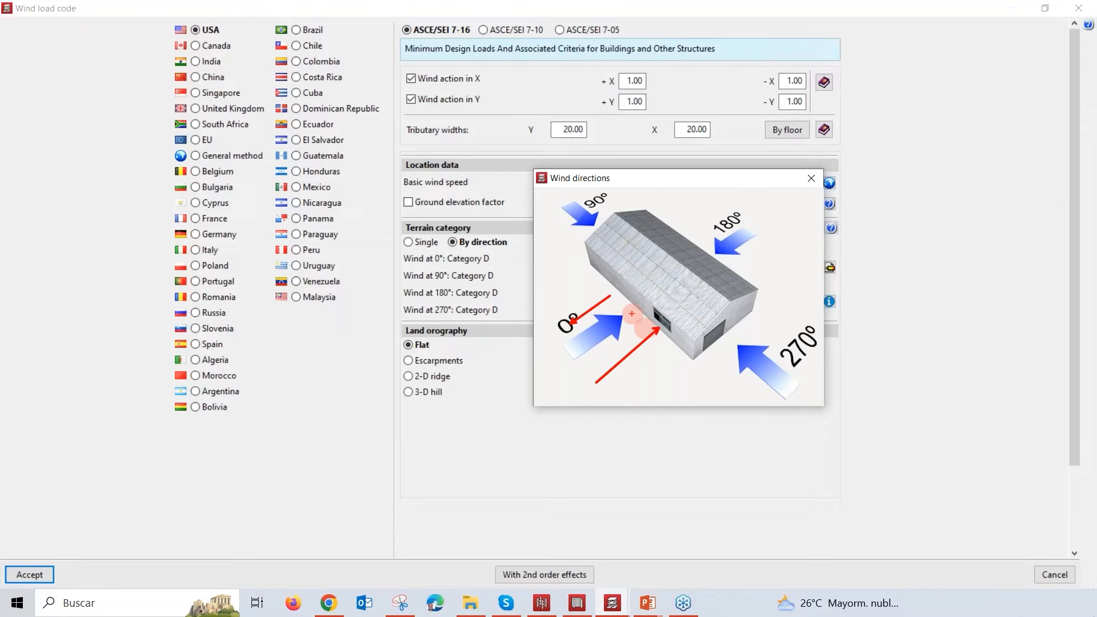
{"action": "left_click", "coordinate": [809, 181]}
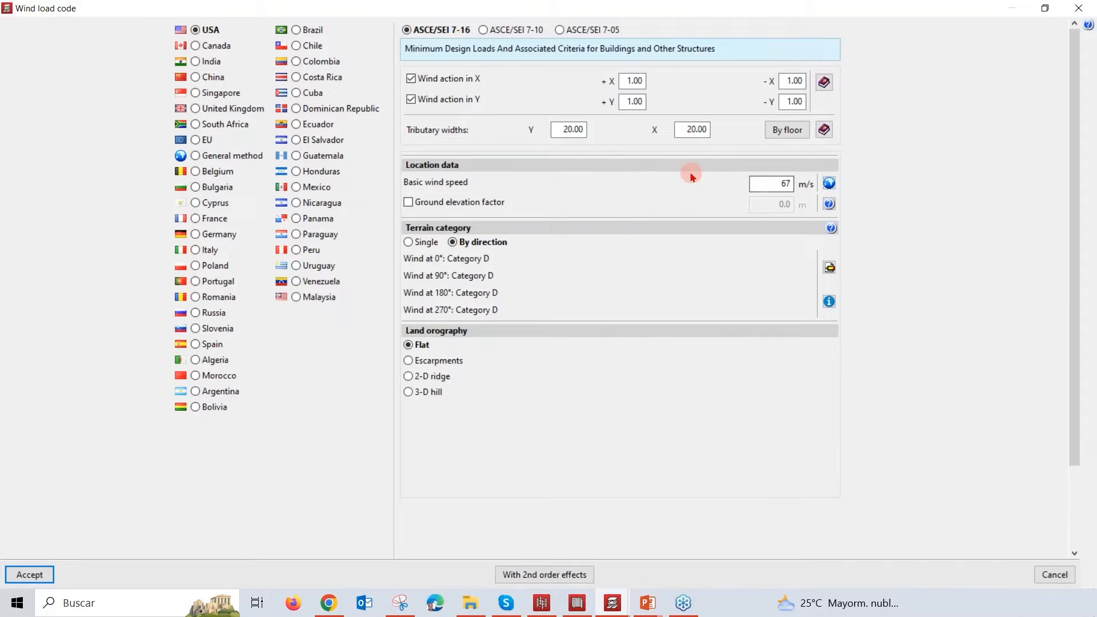
Step: Read the wind action help on the ASCE/SEI 7-16 pressure expression and Cp coefficients, and return to the wind settings
{"action": "left_click", "coordinate": [824, 83]}
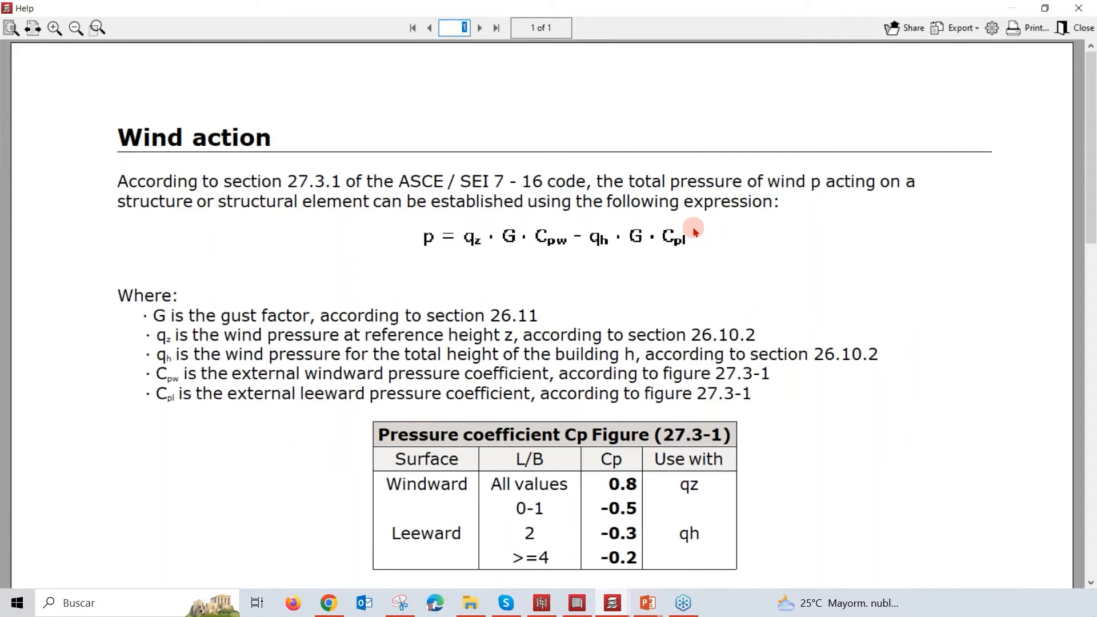
{"action": "scroll", "coordinate": [697, 246], "scroll_direction": "down", "scroll_amount": 2}
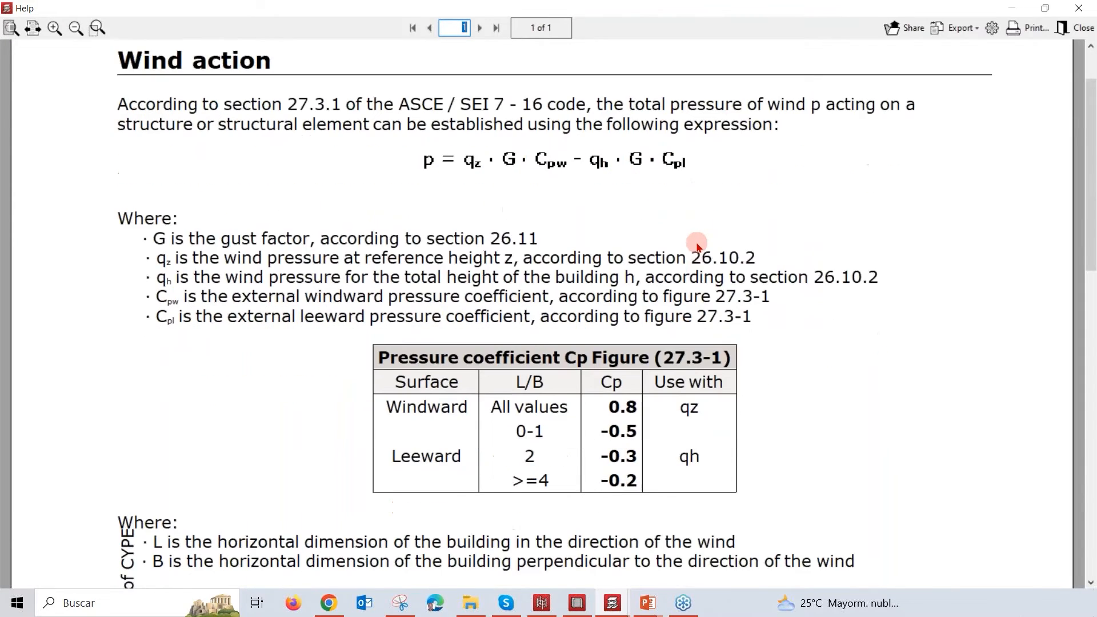
{"action": "scroll", "coordinate": [698, 246], "scroll_direction": "down", "scroll_amount": 1}
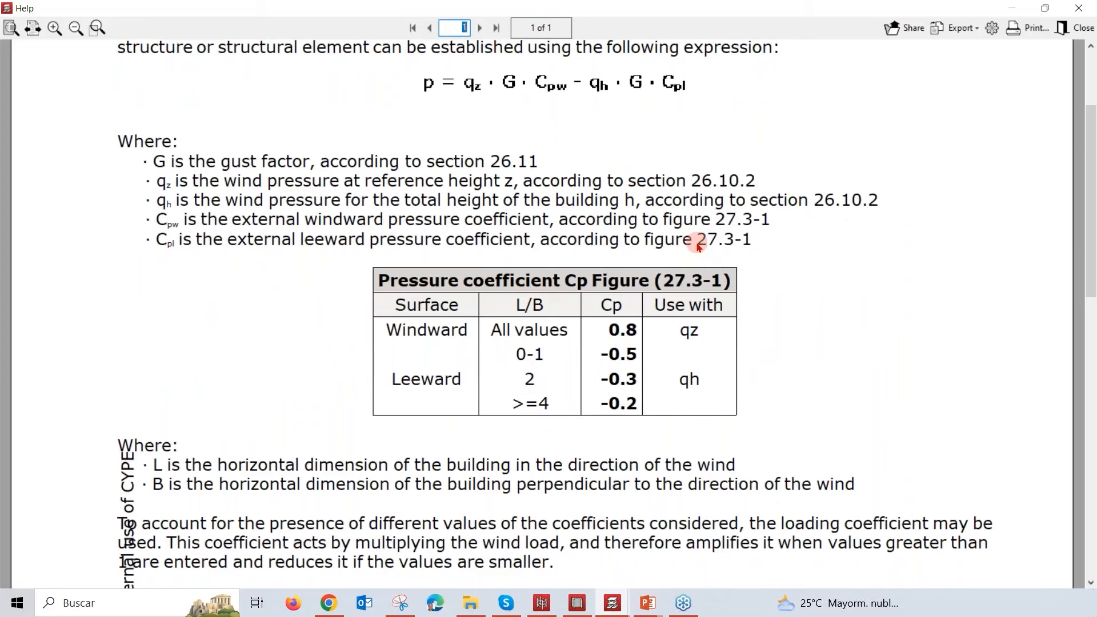
{"action": "scroll", "coordinate": [686, 240], "scroll_direction": "down", "scroll_amount": 2}
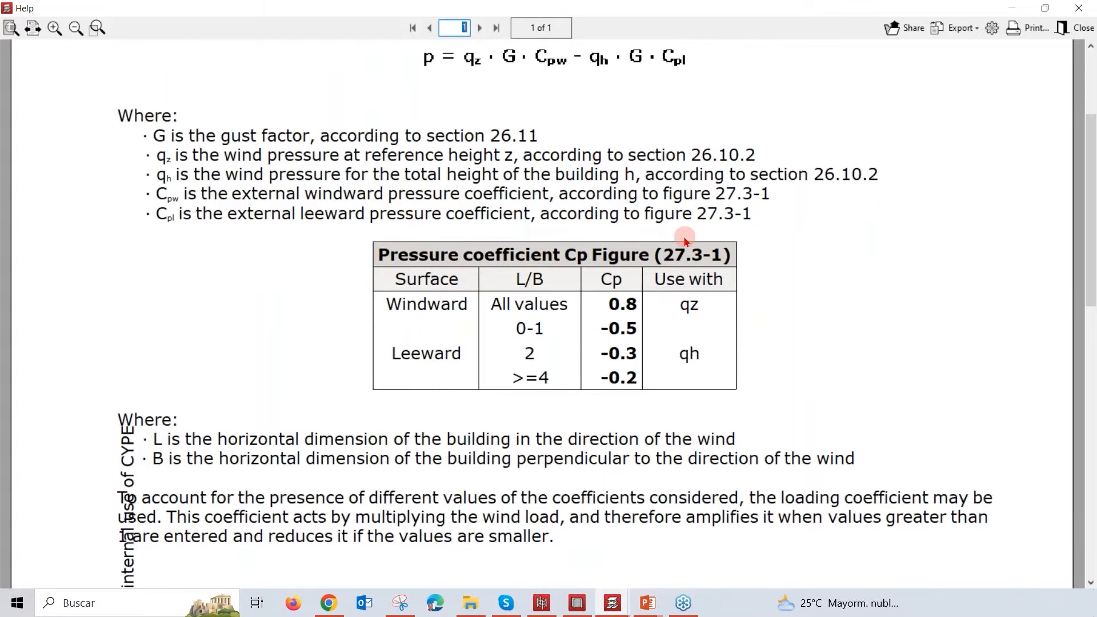
{"action": "scroll", "coordinate": [688, 244], "scroll_direction": "down", "scroll_amount": 2}
{"action": "scroll", "coordinate": [692, 242], "scroll_direction": "down", "scroll_amount": 1}
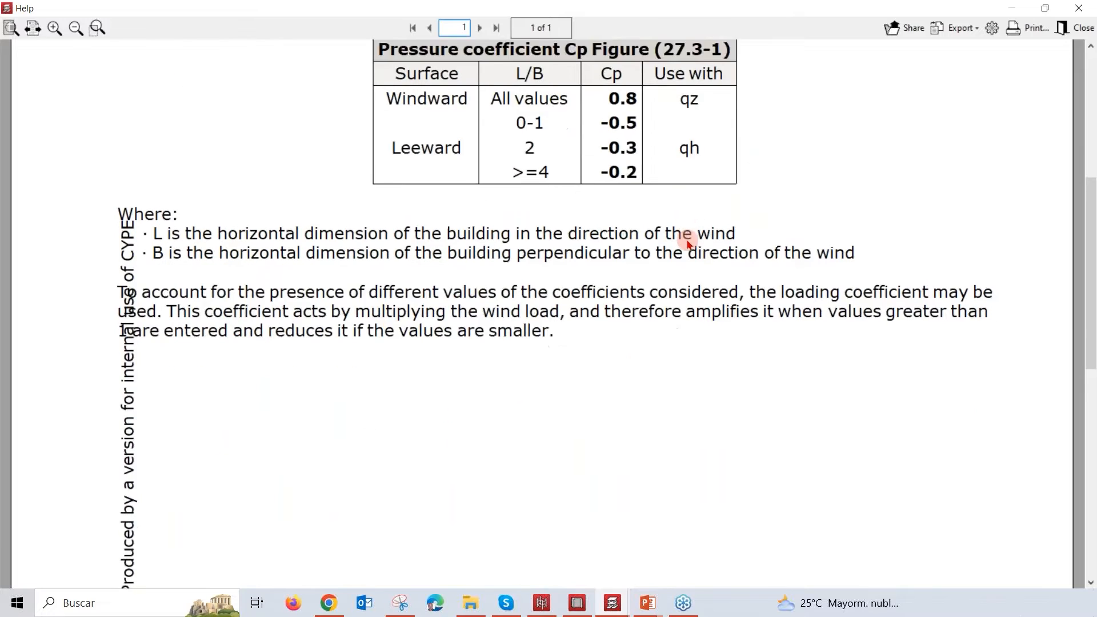
{"action": "left_click", "coordinate": [1080, 8]}
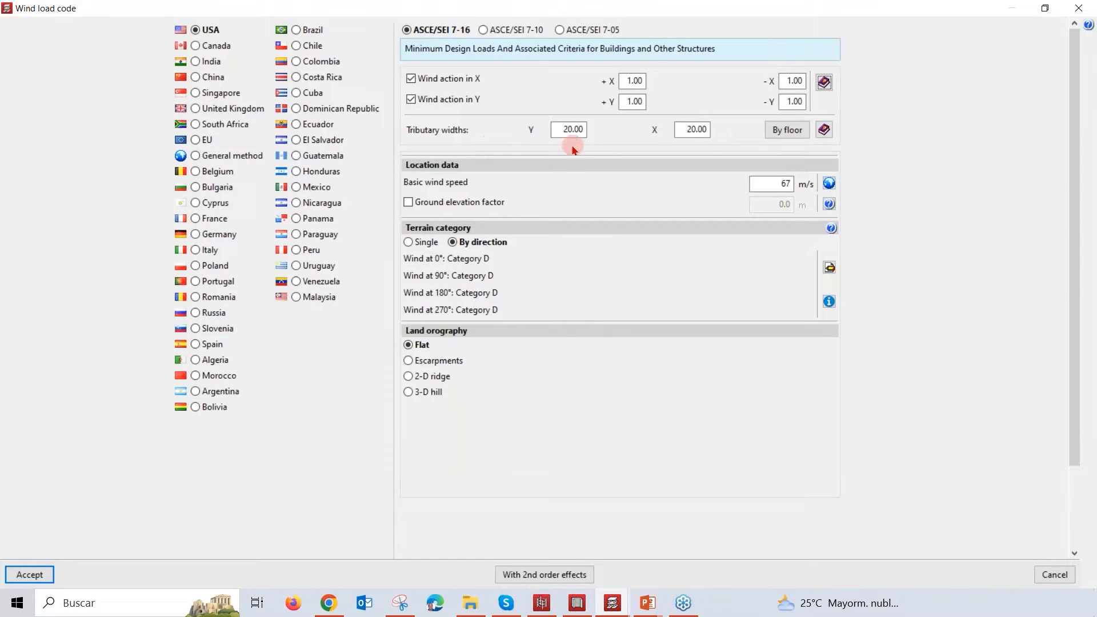
Step: Review the tributary widths by floor and their explanation, and view the USA wind map for the basic wind speed
{"action": "left_click", "coordinate": [677, 131]}
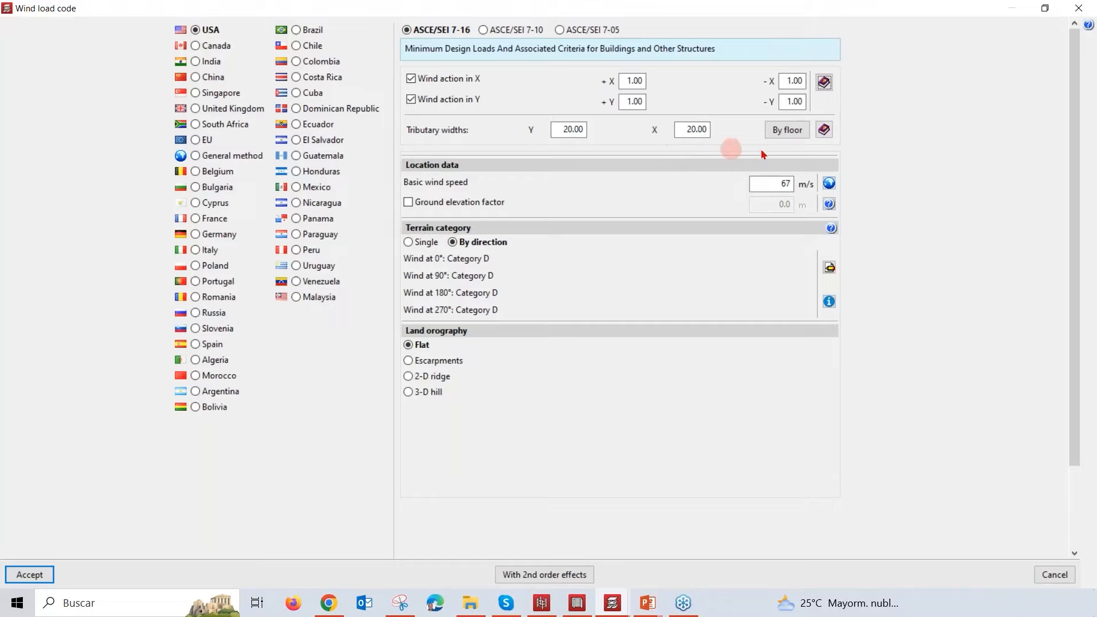
{"action": "left_click", "coordinate": [787, 130]}
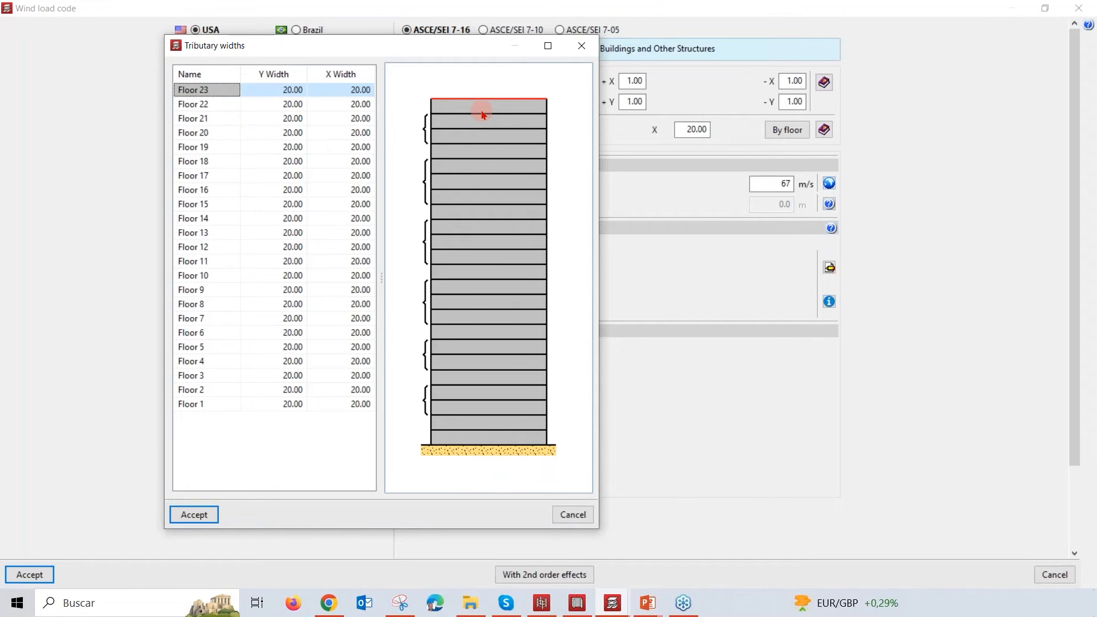
{"action": "left_click", "coordinate": [588, 51]}
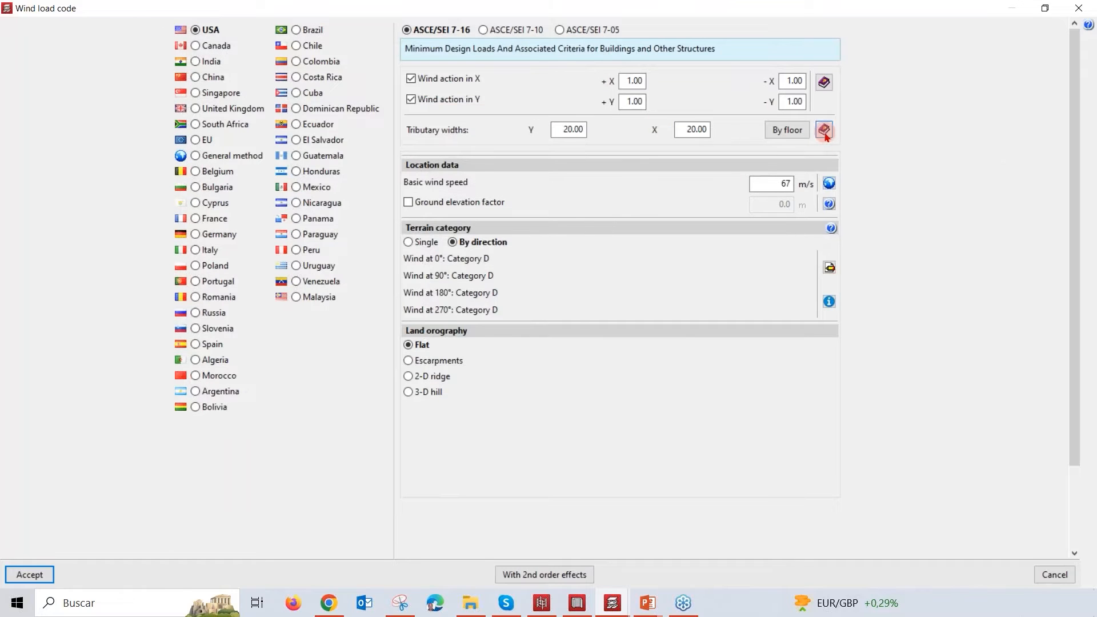
{"action": "left_click", "coordinate": [823, 131]}
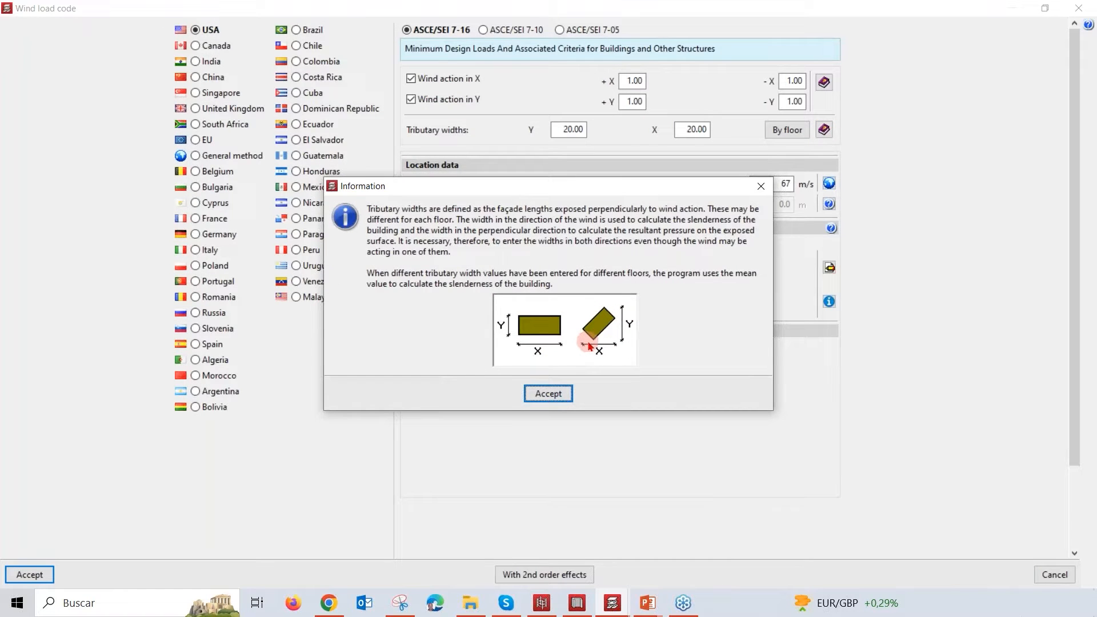
{"action": "left_click", "coordinate": [760, 186]}
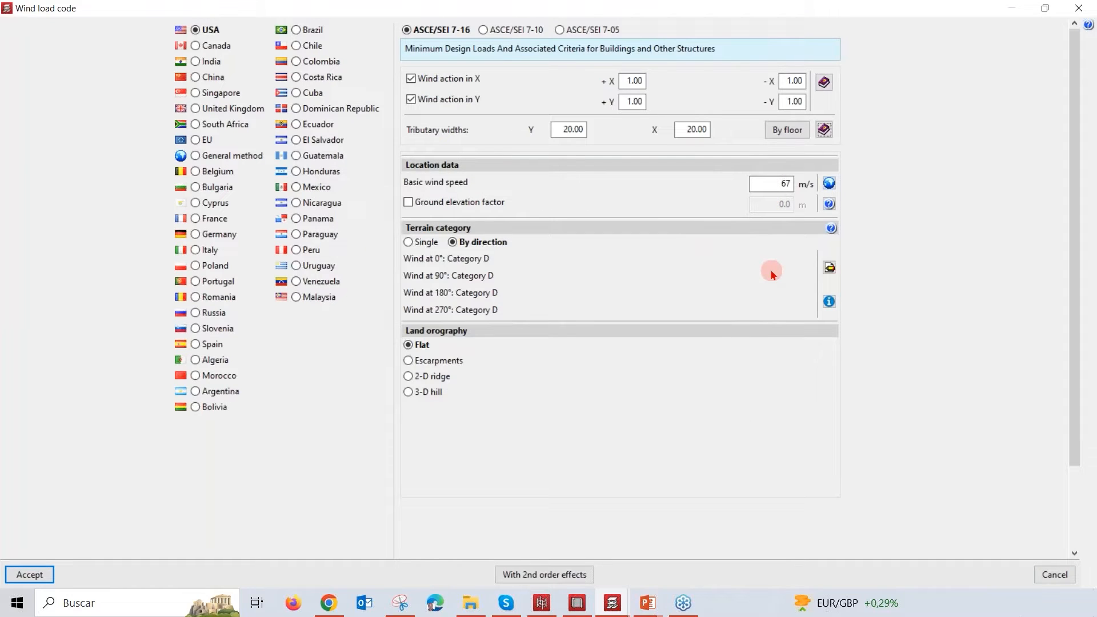
{"action": "left_click", "coordinate": [830, 184]}
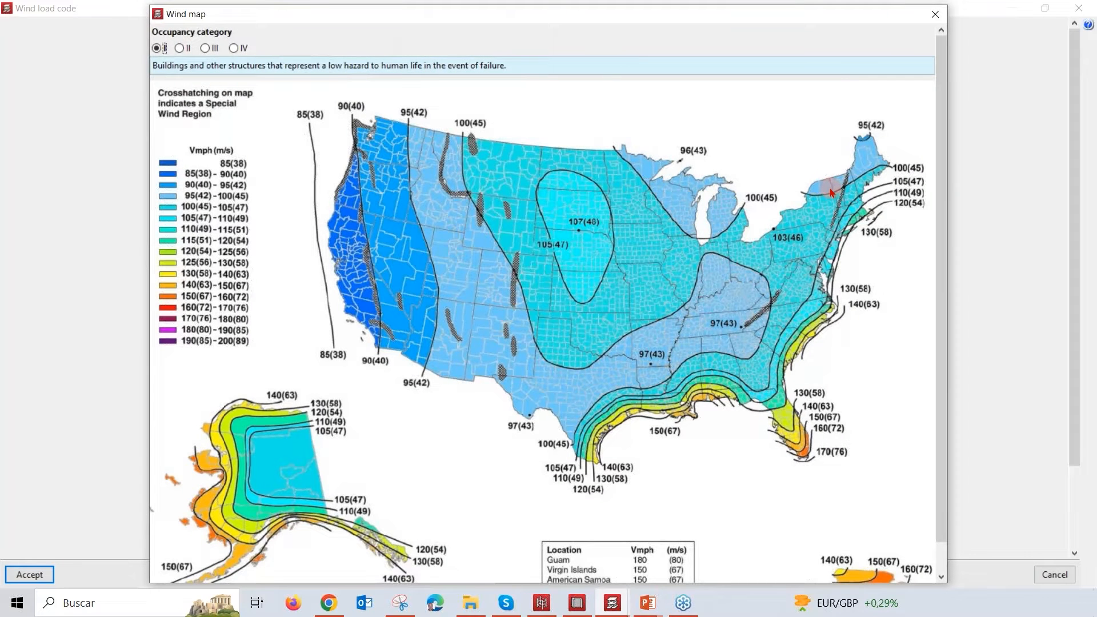
{"action": "left_click", "coordinate": [934, 16]}
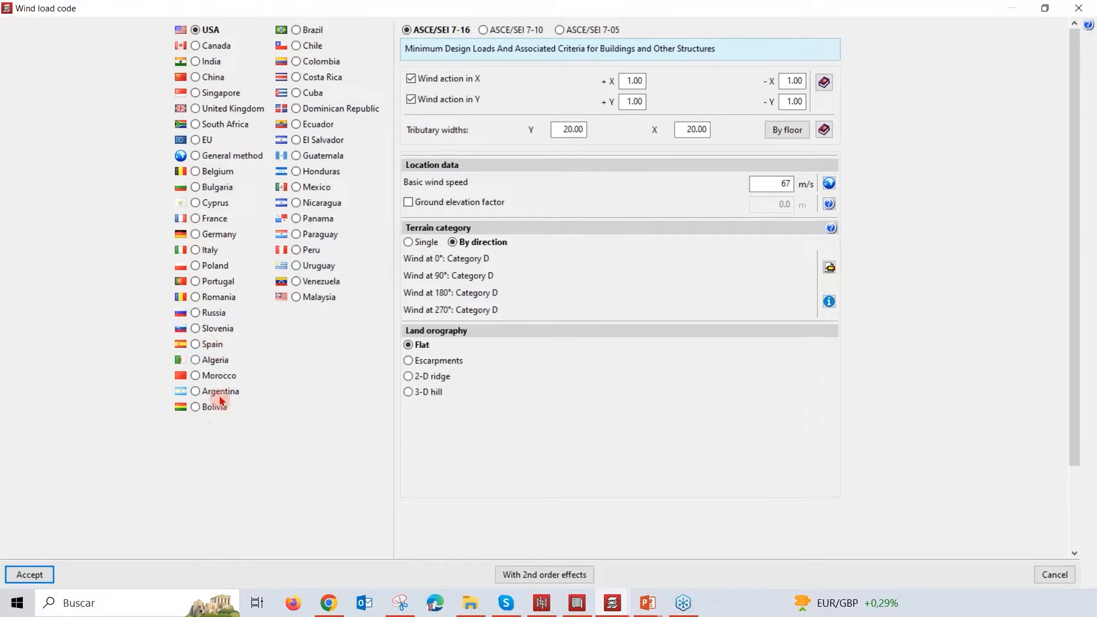
Step: View the wind zone maps of the Russia and Poland wind codes, and restore the USA ASCE/SEI 7-16 code
{"action": "left_click", "coordinate": [195, 314]}
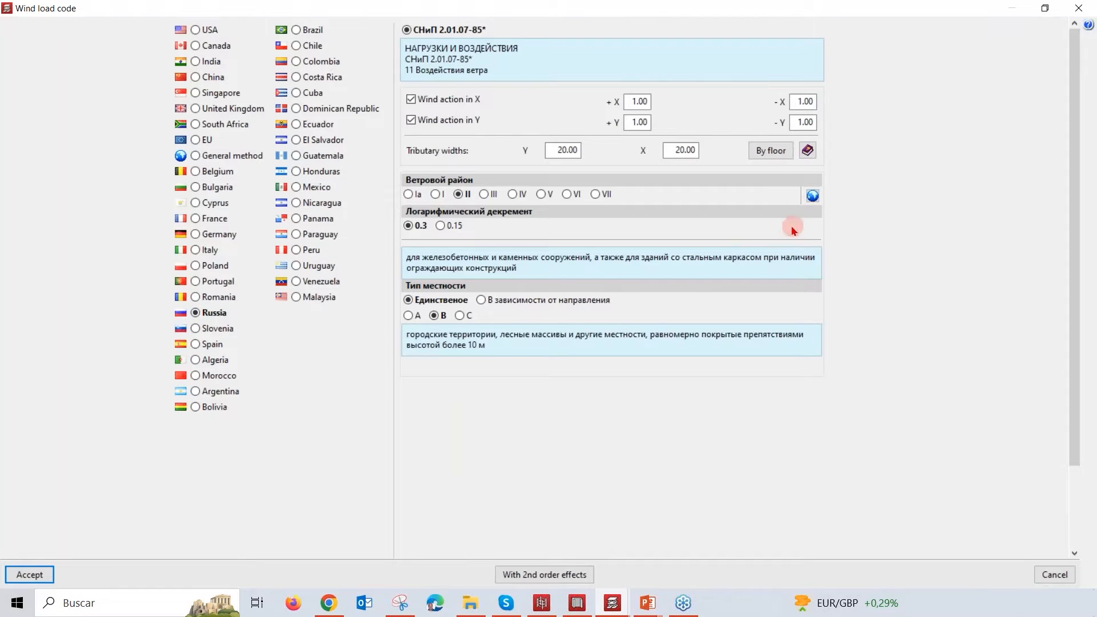
{"action": "left_click", "coordinate": [813, 196]}
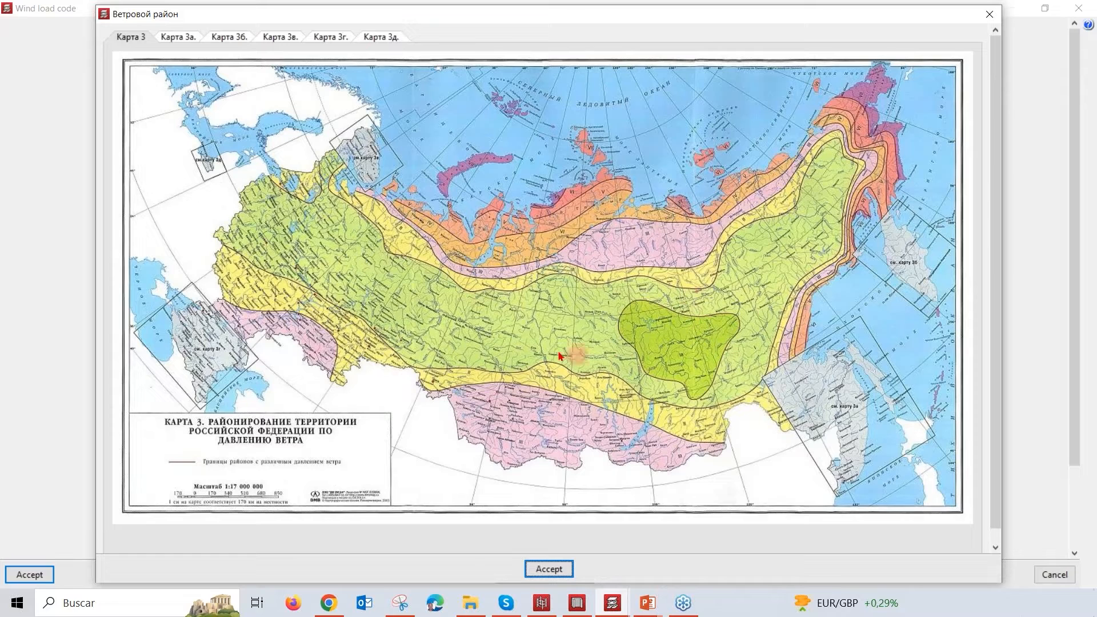
{"action": "left_click", "coordinate": [990, 15]}
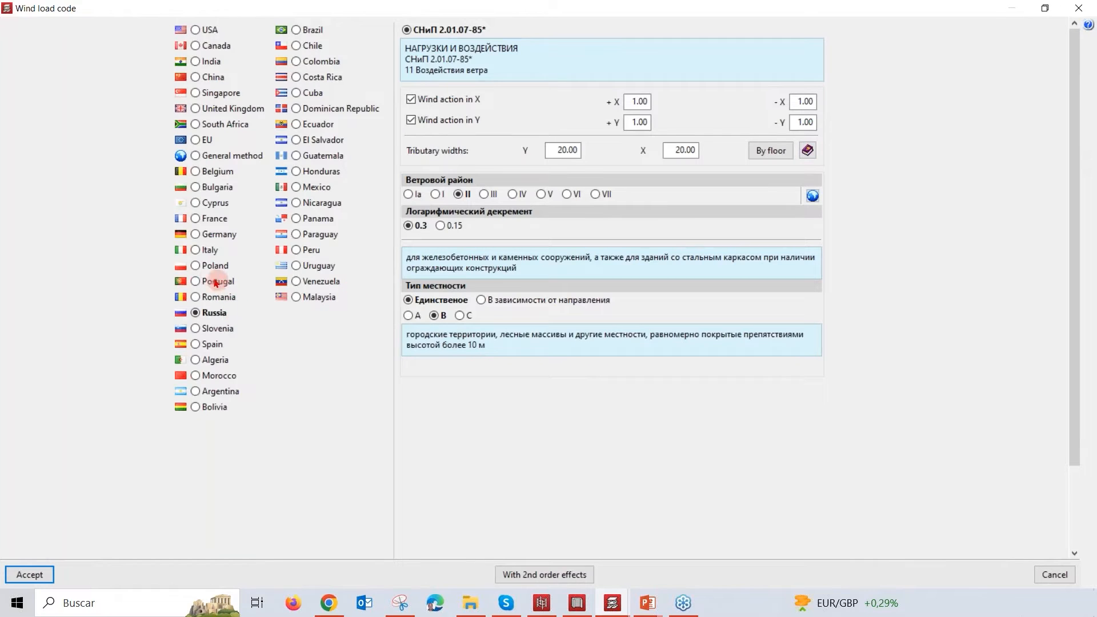
{"action": "left_click", "coordinate": [196, 267]}
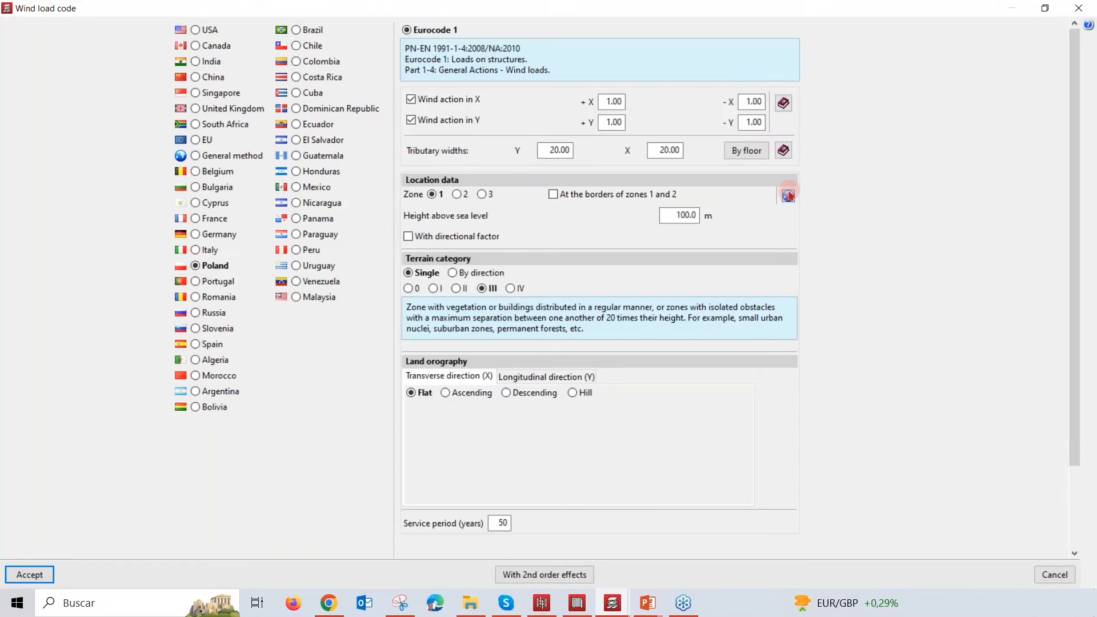
{"action": "left_click", "coordinate": [787, 200]}
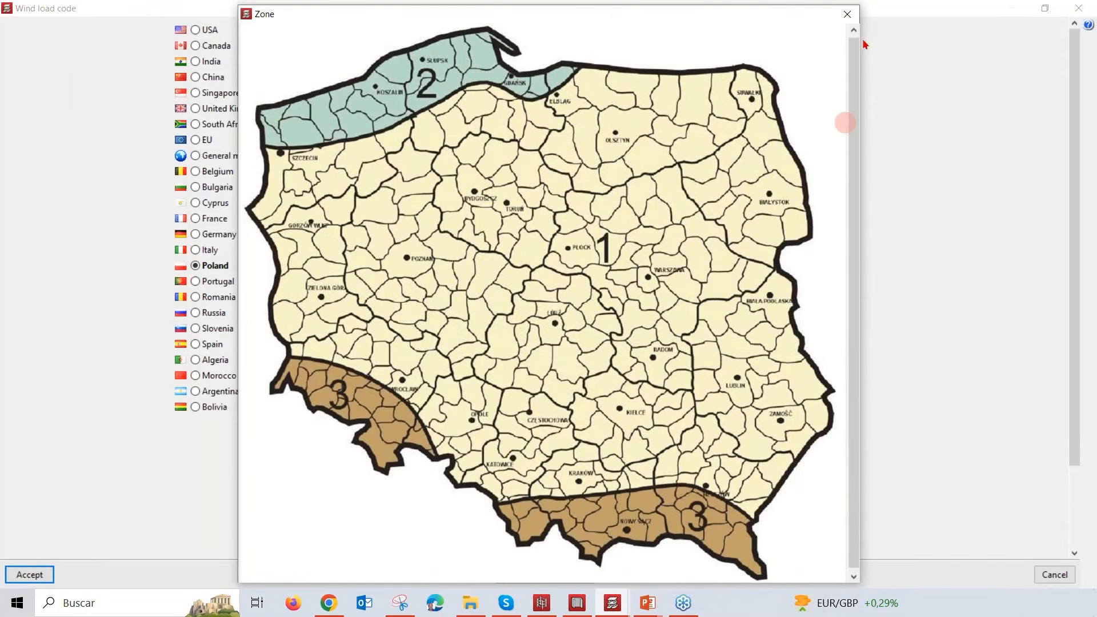
{"action": "left_click", "coordinate": [847, 15]}
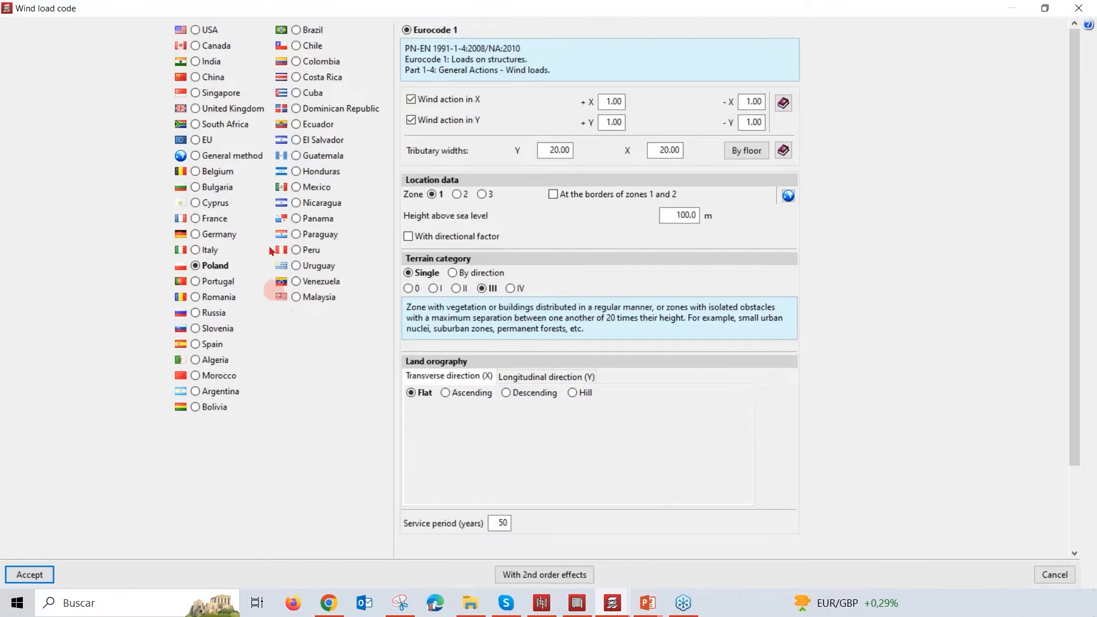
{"action": "left_click", "coordinate": [195, 31]}
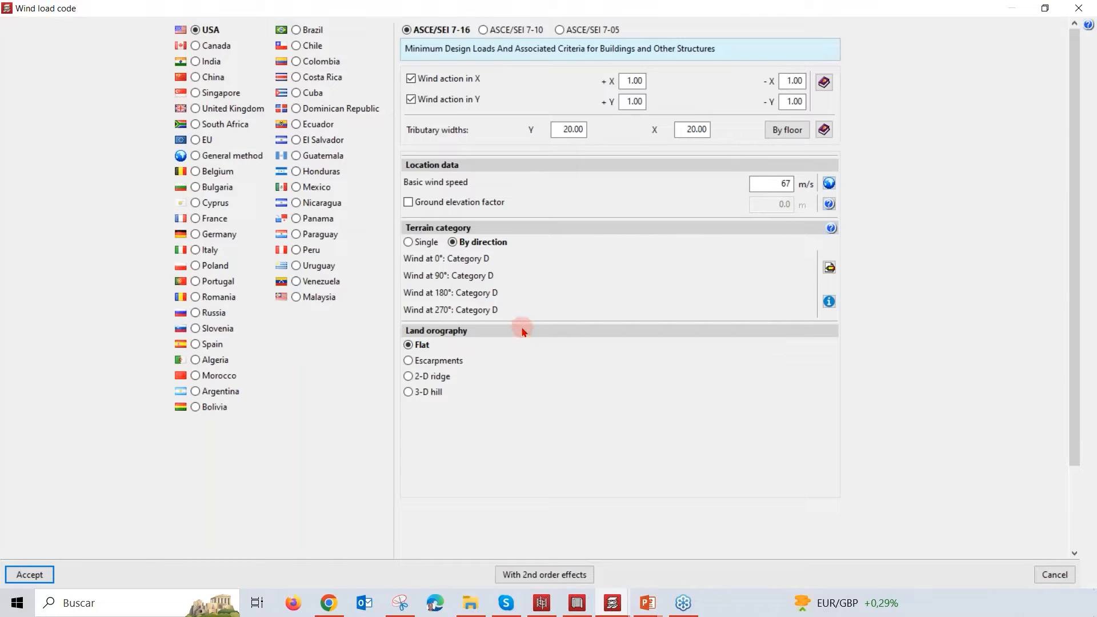
Step: Try the Single terrain category, return to By direction, and check the wind directions diagram
{"action": "left_click", "coordinate": [409, 242]}
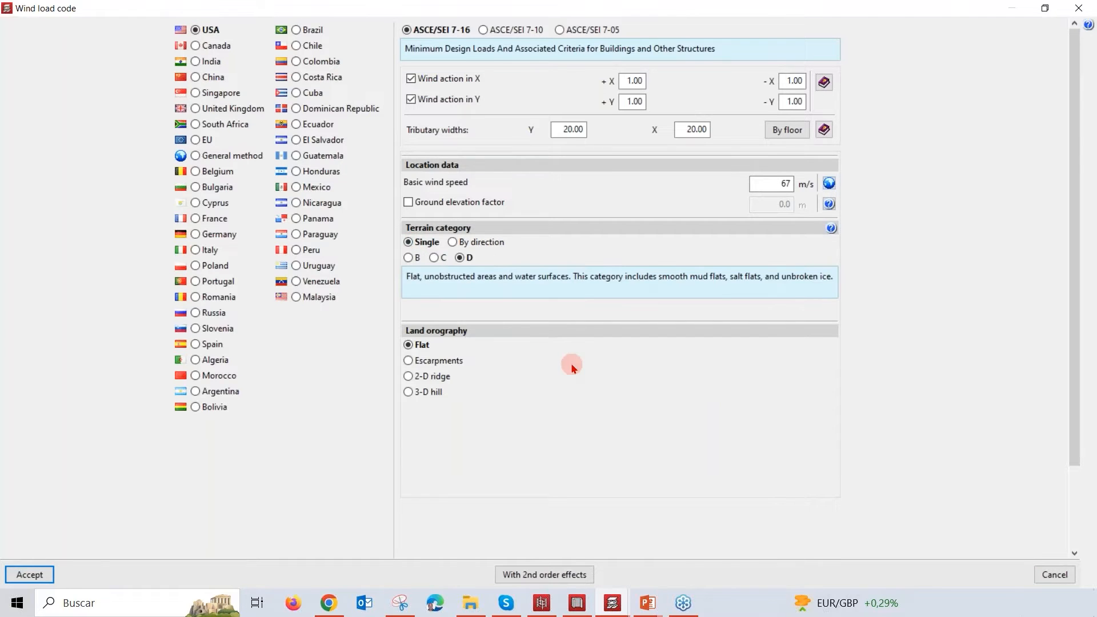
{"action": "left_click", "coordinate": [452, 243]}
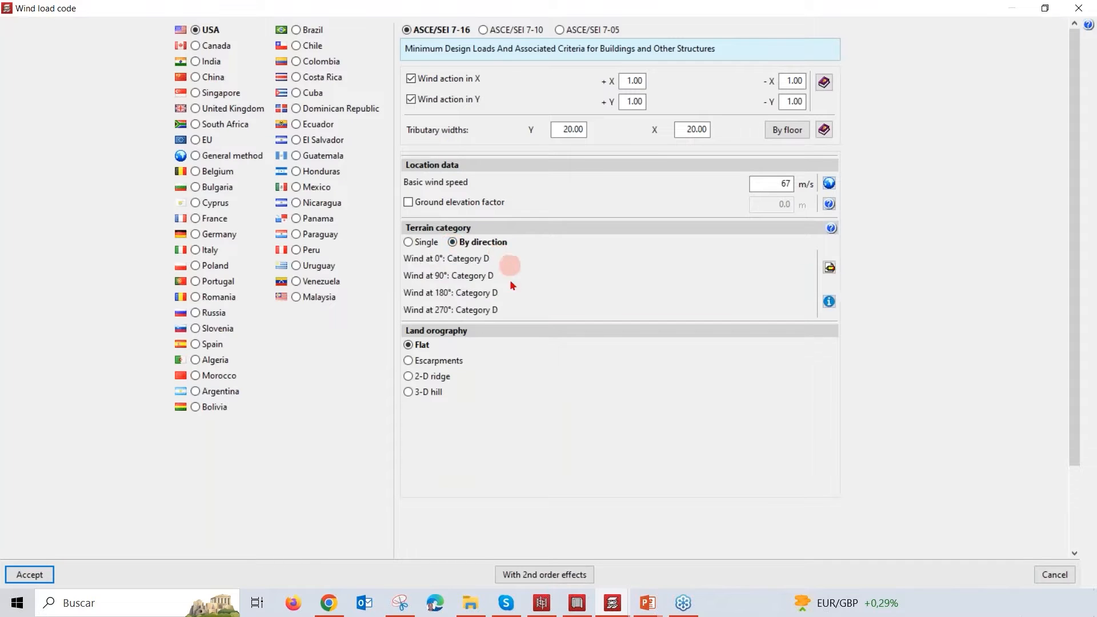
{"action": "left_click", "coordinate": [830, 301]}
{"action": "left_click_drag", "start_coordinate": [607, 187], "coordinate": [750, 183]}
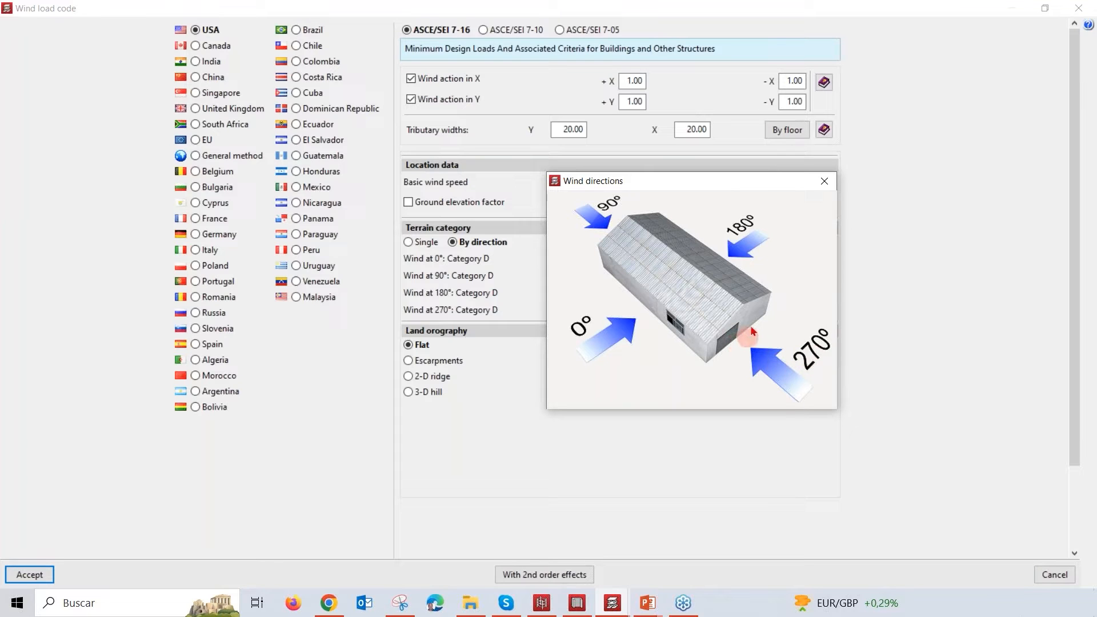
{"action": "left_click", "coordinate": [824, 182]}
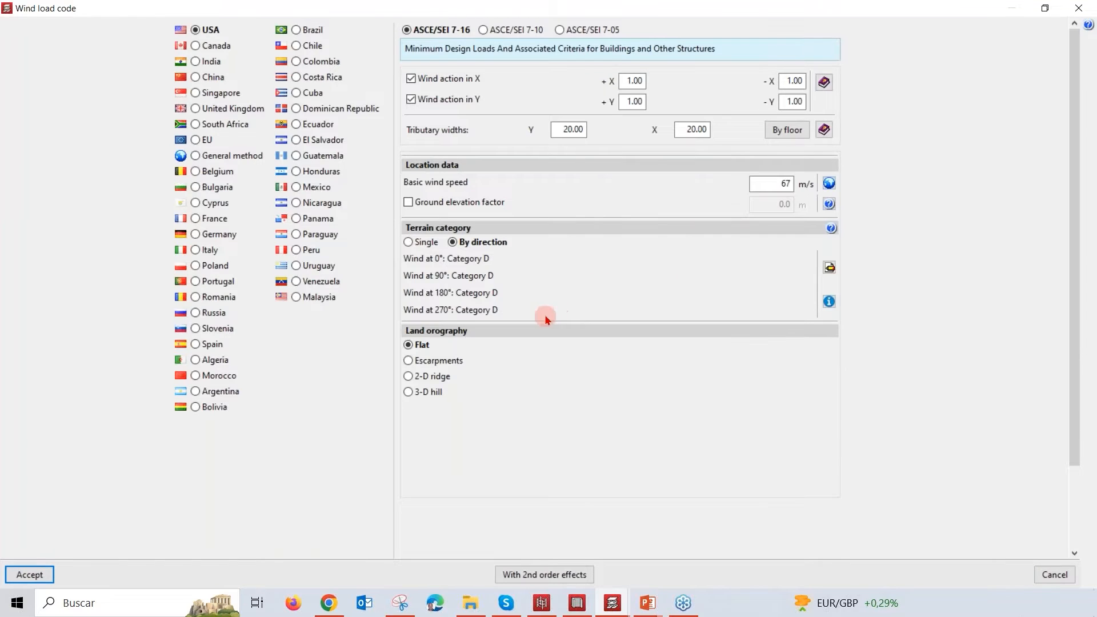
Step: Set the terrain category to Single, try the Escarpments land orography, and choose 2-D ridge instead
{"action": "left_click", "coordinate": [422, 244]}
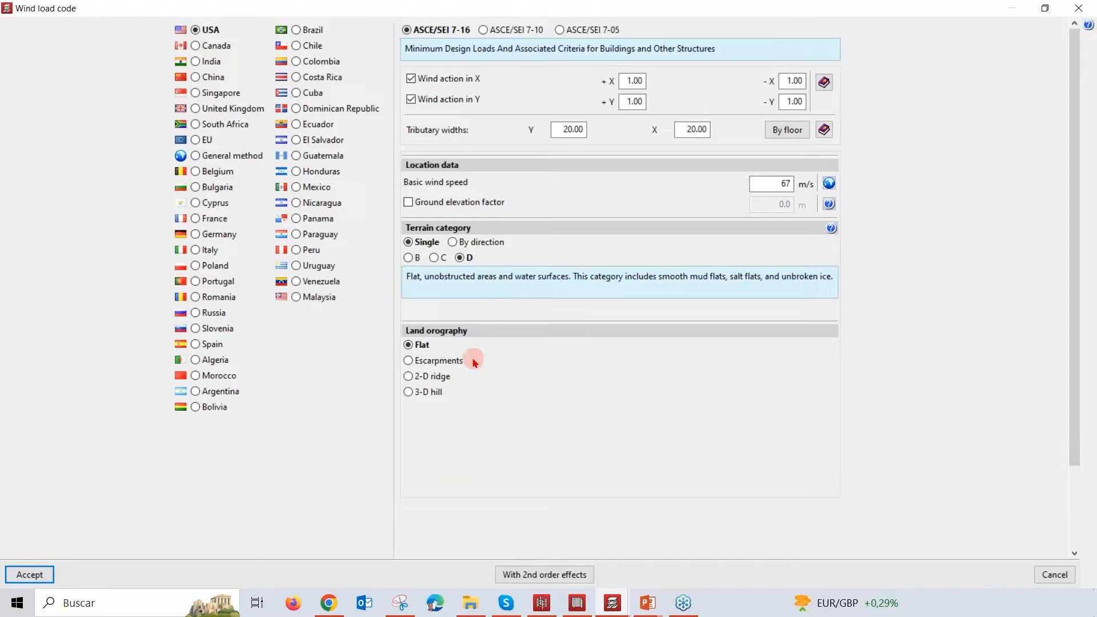
{"action": "left_click", "coordinate": [439, 361]}
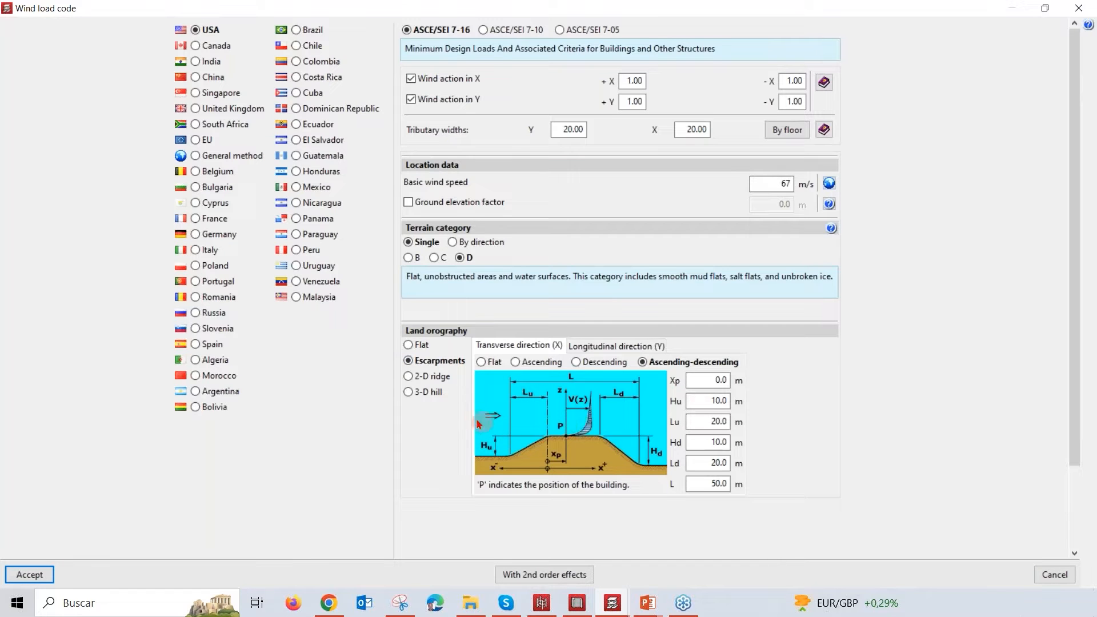
{"action": "left_click", "coordinate": [439, 378]}
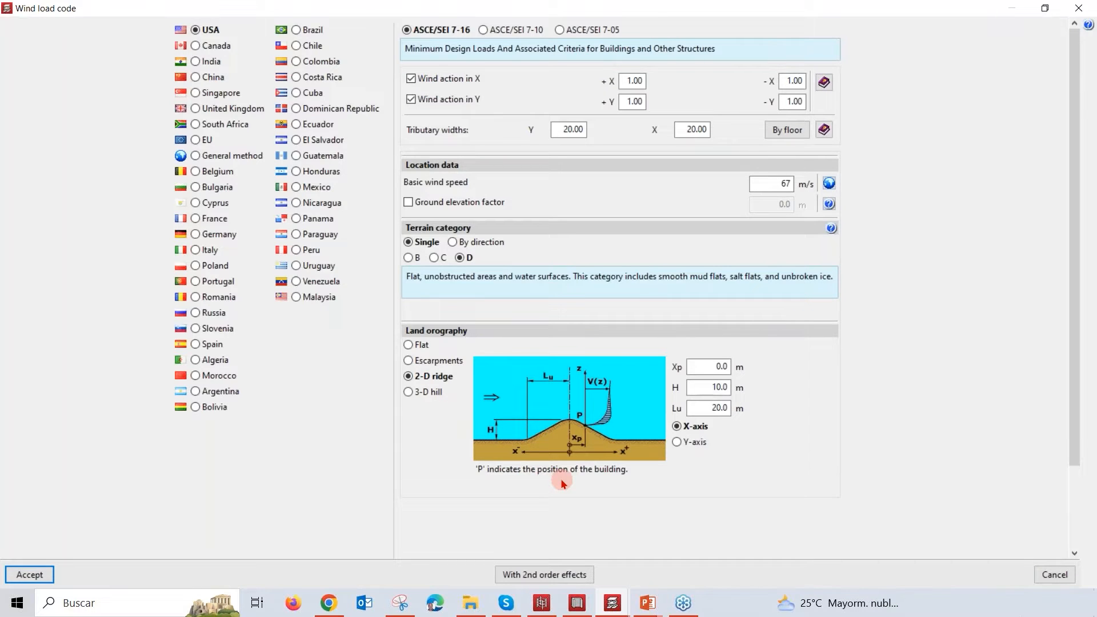
Step: Open the second order effects settings and review the amplification factors of the load combinations up to combination 14
{"action": "left_click", "coordinate": [563, 574]}
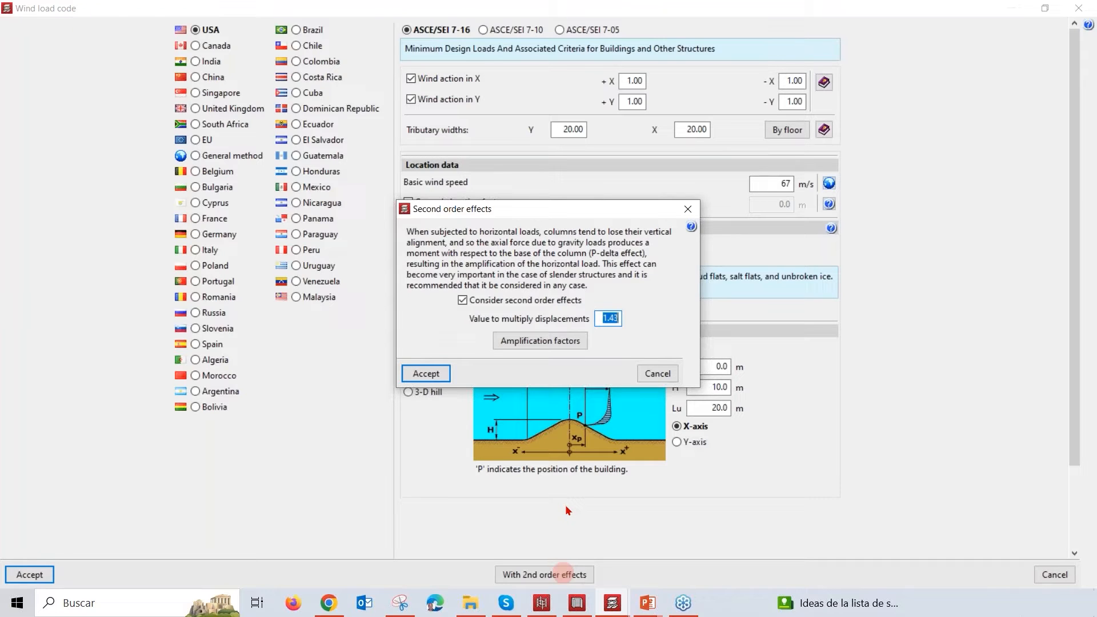
{"action": "left_click", "coordinate": [563, 341]}
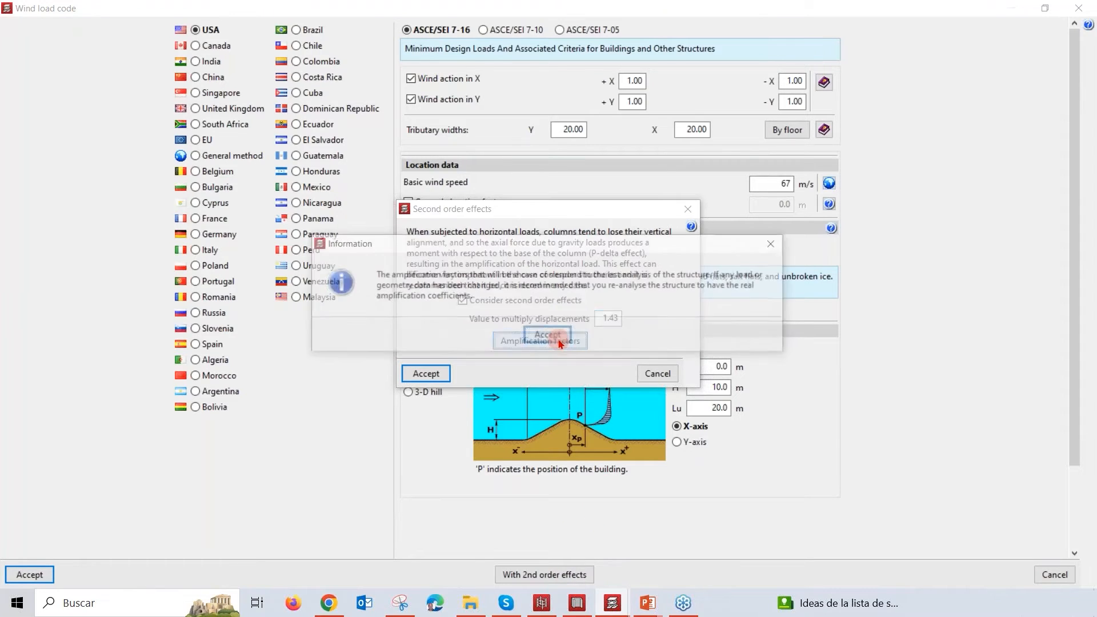
{"action": "left_click", "coordinate": [549, 337]}
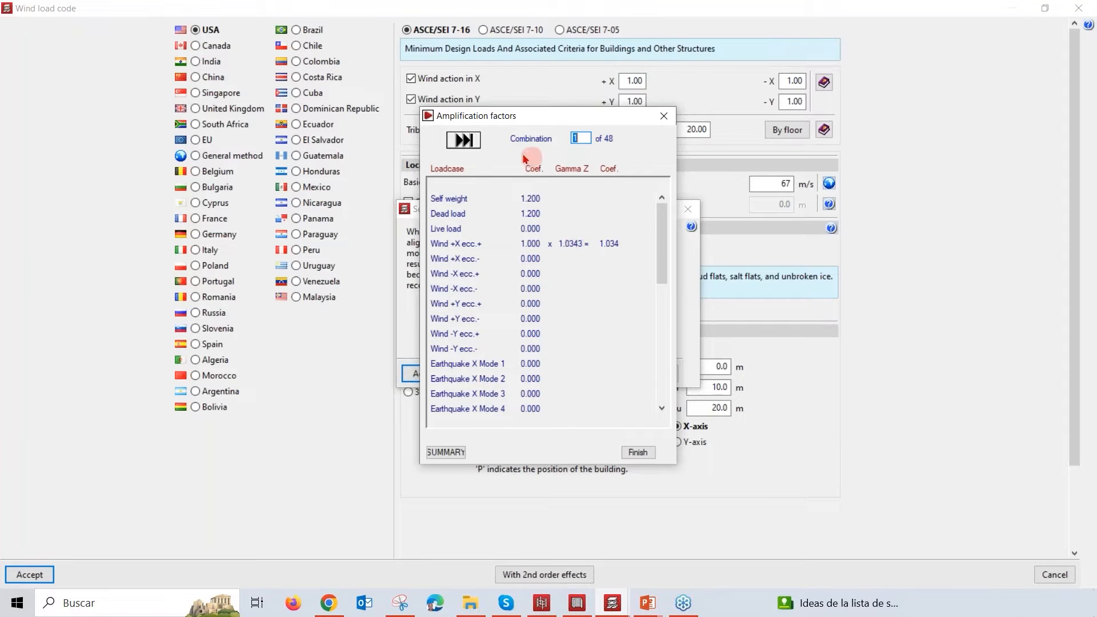
{"action": "left_click", "coordinate": [463, 140]}
{"action": "left_click", "coordinate": [463, 141]}
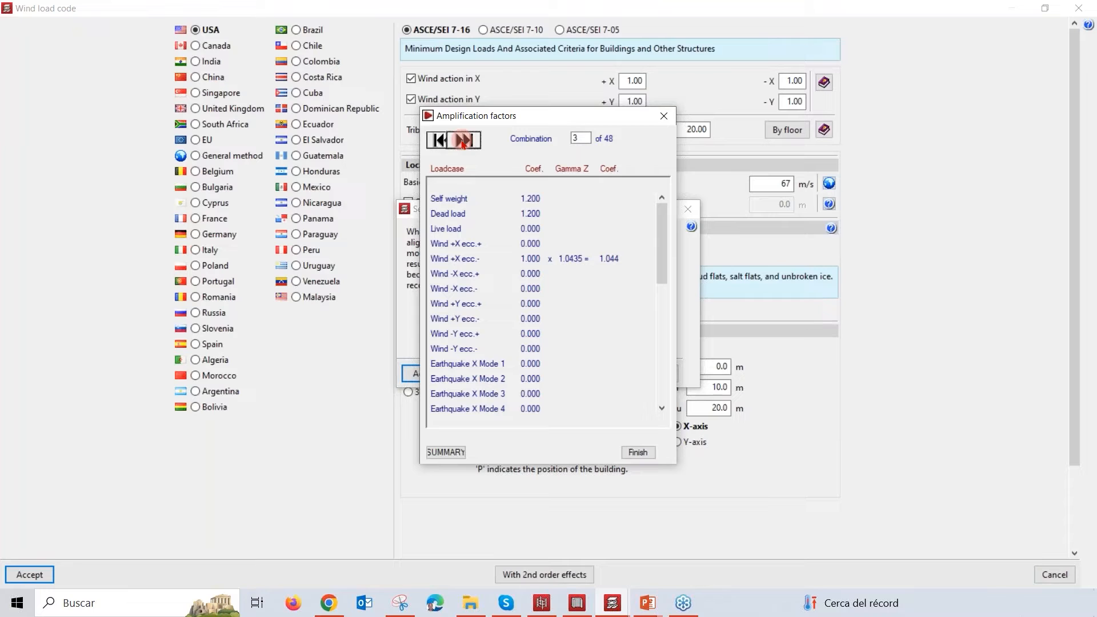
{"action": "left_click", "coordinate": [463, 140]}
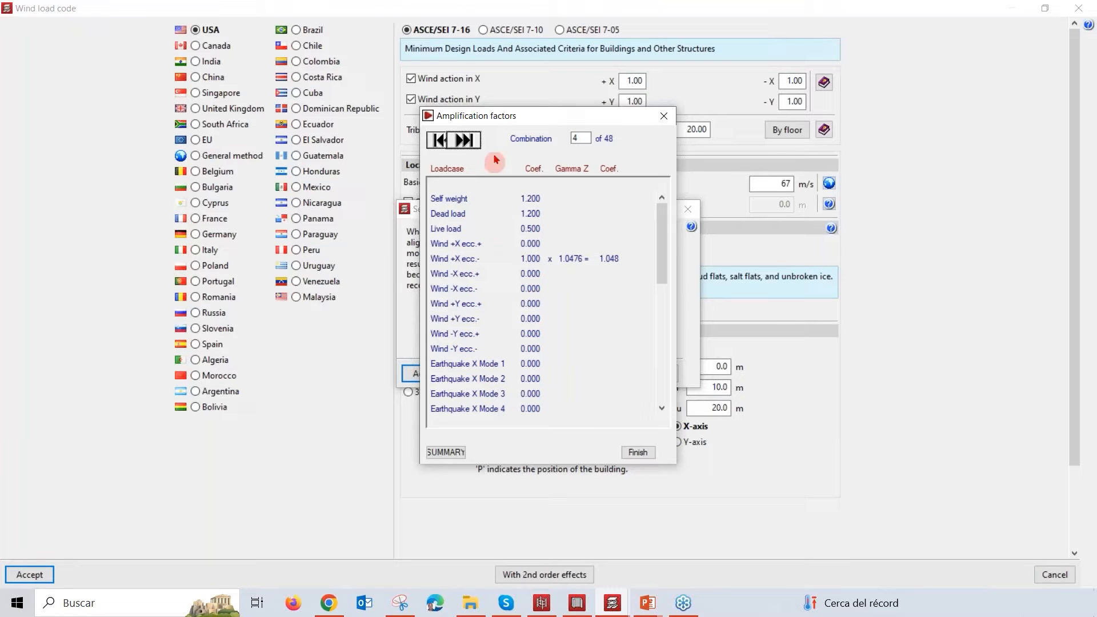
{"action": "left_click", "coordinate": [464, 141]}
{"action": "left_click", "coordinate": [464, 141]}
{"action": "left_click", "coordinate": [464, 141]}
{"action": "left_click", "coordinate": [464, 141]}
{"action": "left_click", "coordinate": [464, 140]}
{"action": "left_click", "coordinate": [464, 141]}
{"action": "left_click", "coordinate": [465, 141]}
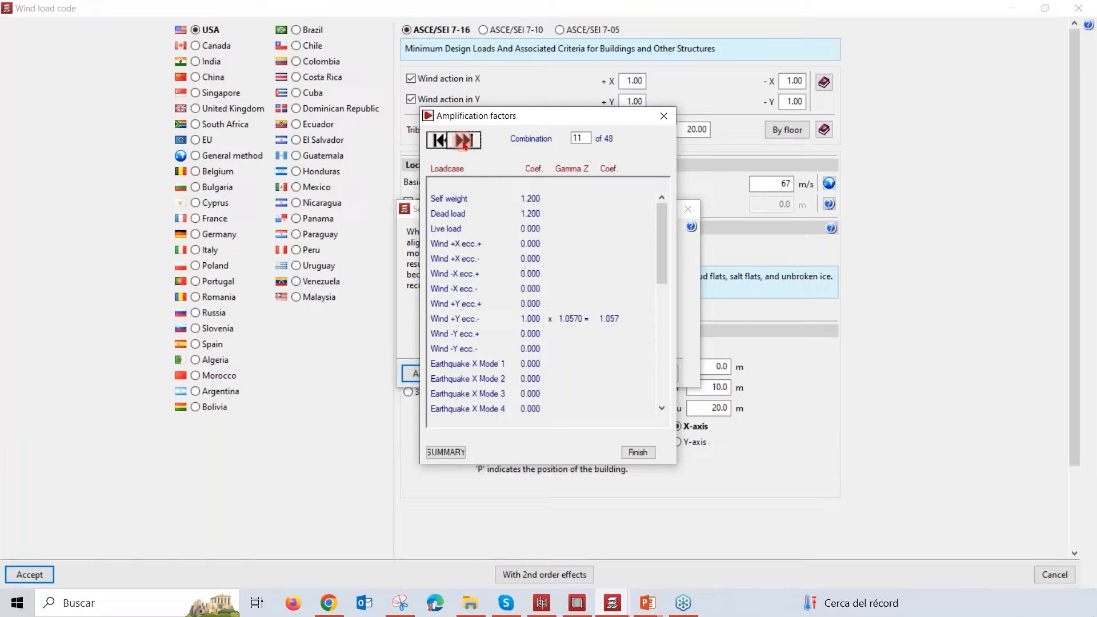
{"action": "left_click", "coordinate": [464, 140]}
{"action": "left_click", "coordinate": [464, 140]}
{"action": "left_click", "coordinate": [465, 141]}
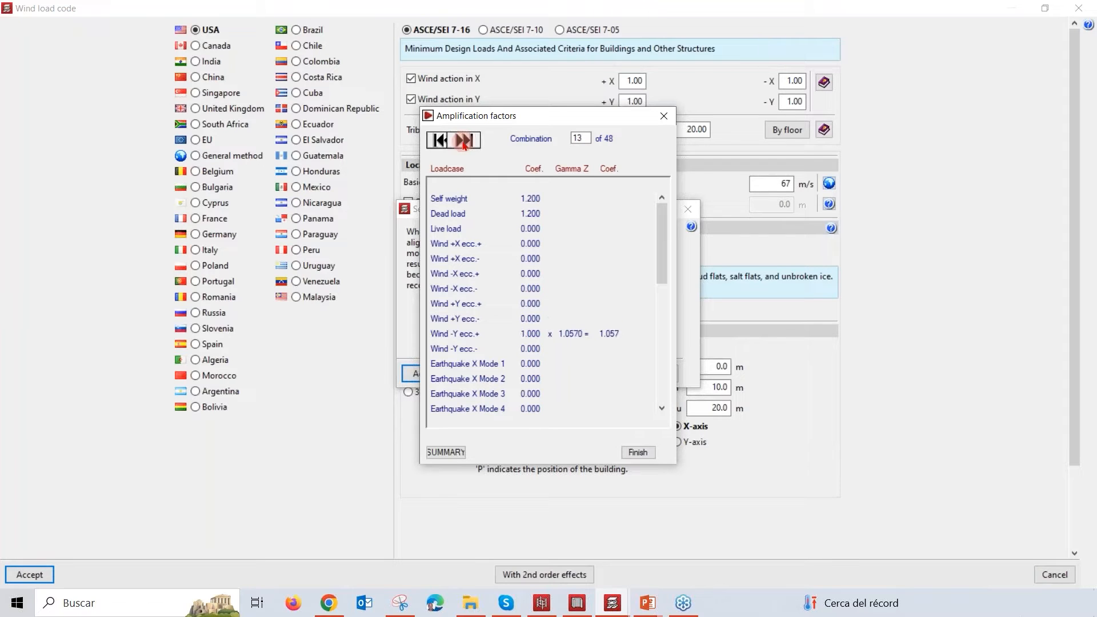
Step: Review the global stability analysis summary, mark the amplification terms in the load factor formula's denominator, and close the report
{"action": "left_click", "coordinate": [460, 452]}
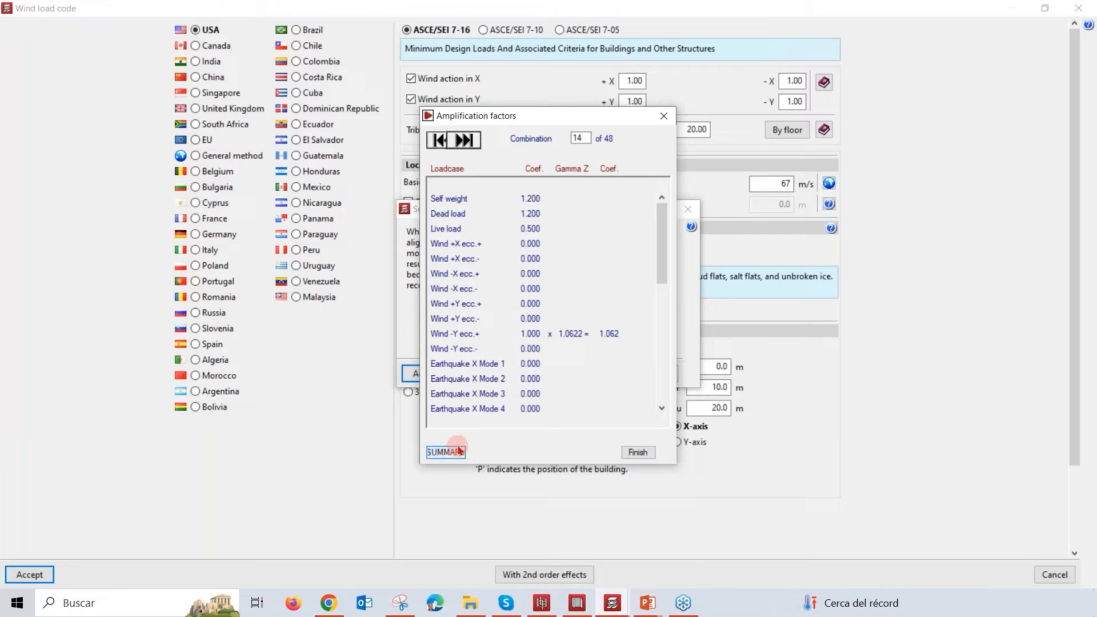
{"action": "left_click", "coordinate": [453, 451]}
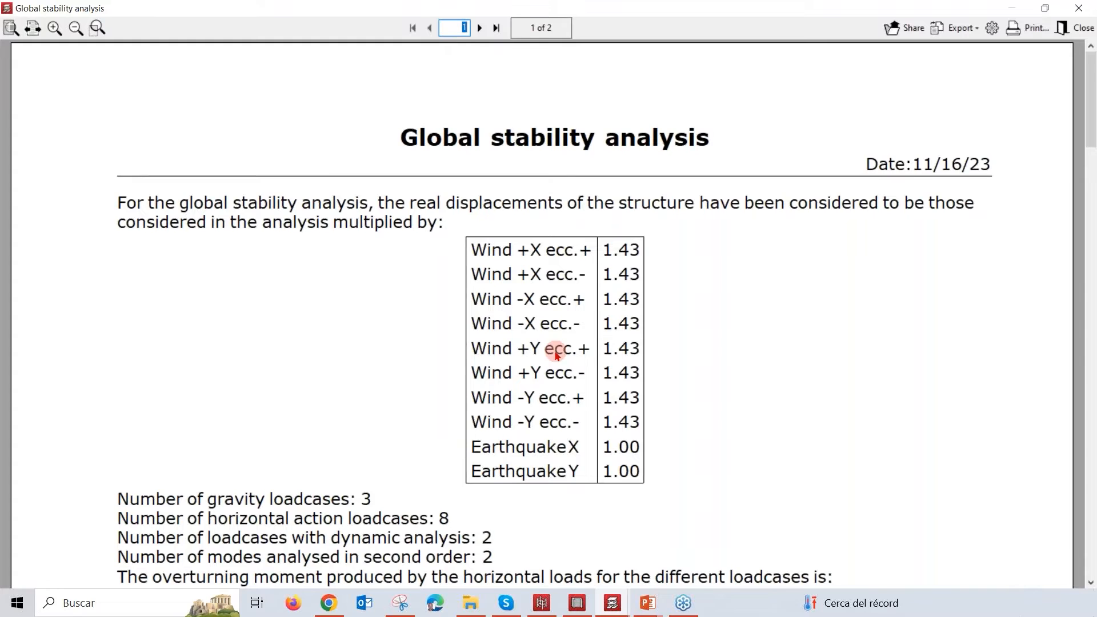
{"action": "scroll", "coordinate": [660, 339], "scroll_direction": "down", "scroll_amount": 1}
{"action": "scroll", "coordinate": [661, 340], "scroll_direction": "down", "scroll_amount": 6}
{"action": "scroll", "coordinate": [660, 354], "scroll_direction": "down", "scroll_amount": 6}
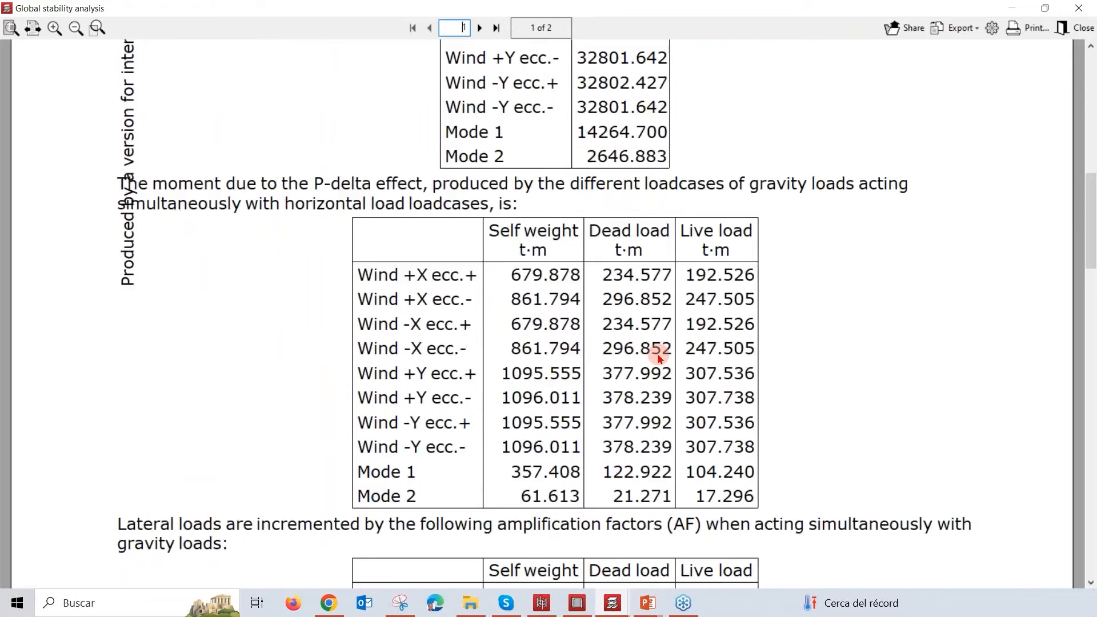
{"action": "scroll", "coordinate": [660, 358], "scroll_direction": "down", "scroll_amount": 11}
{"action": "scroll", "coordinate": [657, 372], "scroll_direction": "down", "scroll_amount": 7}
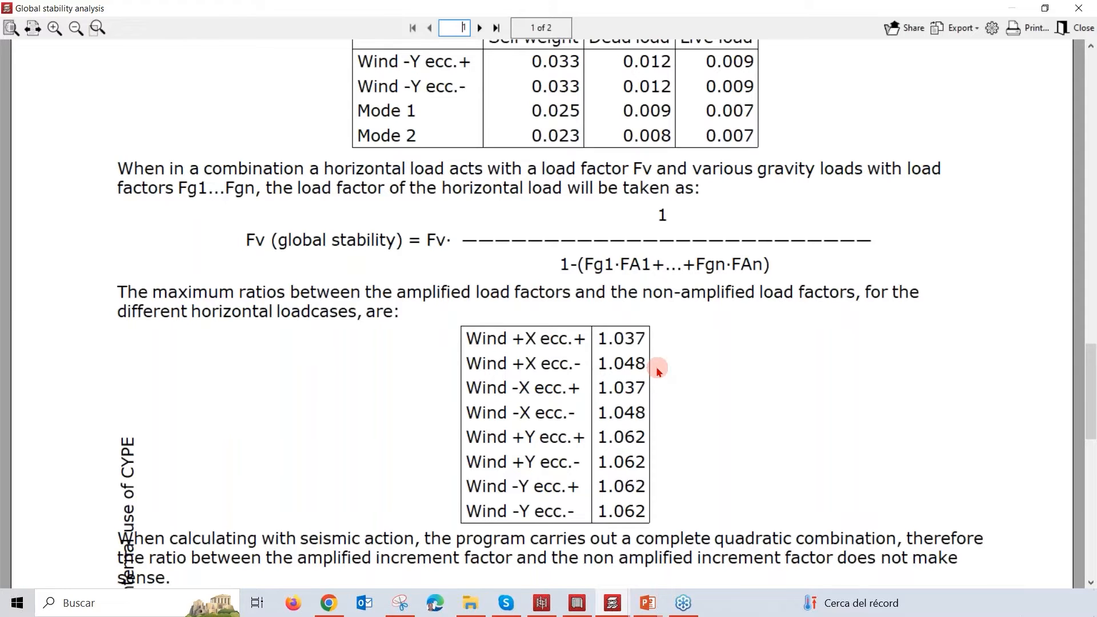
{"action": "left_click_drag", "start_coordinate": [579, 253], "coordinate": [786, 289]}
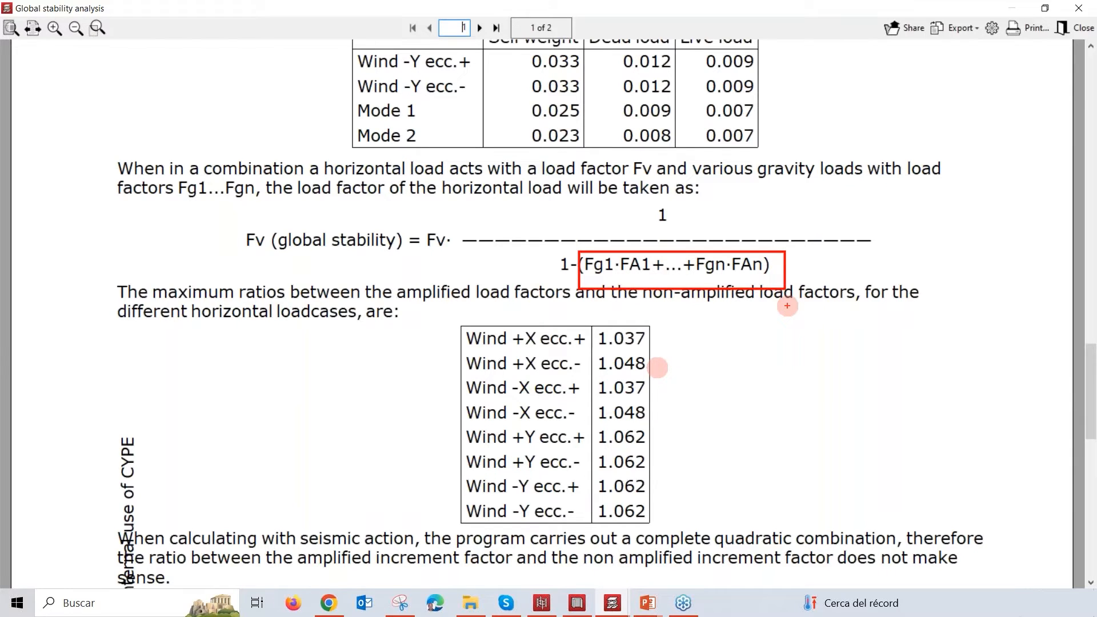
{"action": "left_click", "coordinate": [788, 311]}
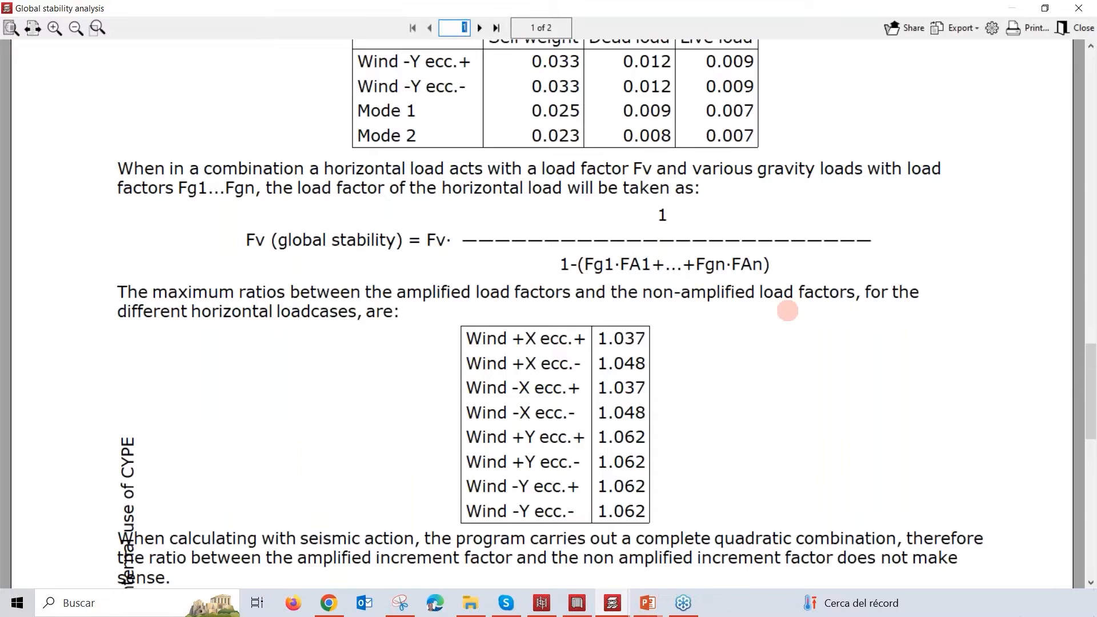
{"action": "scroll", "coordinate": [788, 320], "scroll_direction": "down", "scroll_amount": 3}
{"action": "scroll", "coordinate": [789, 331], "scroll_direction": "down", "scroll_amount": 10}
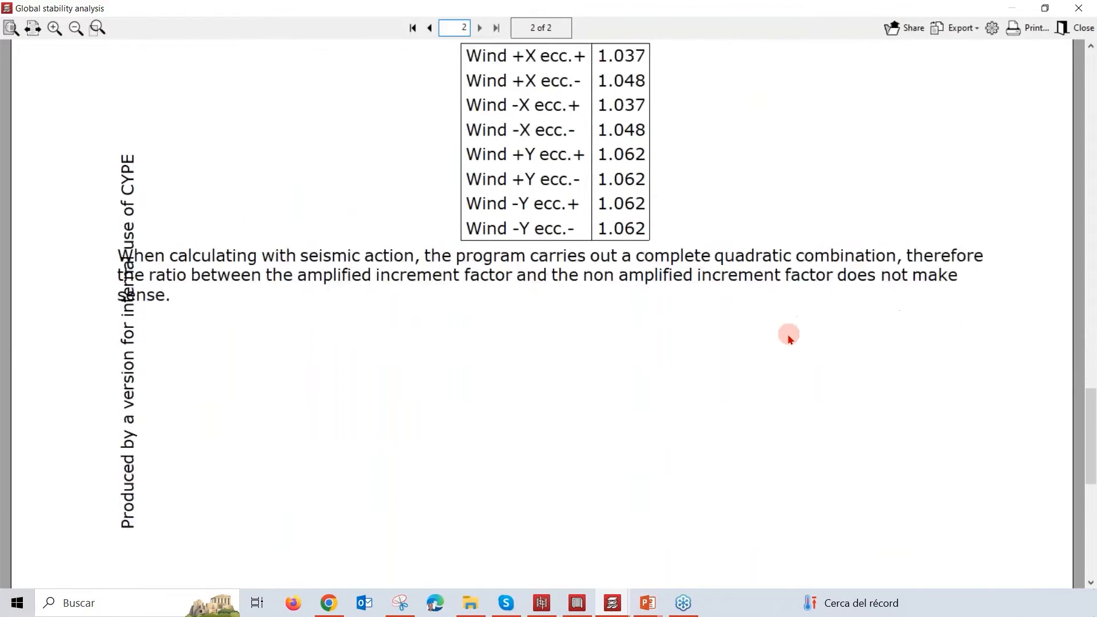
{"action": "left_click", "coordinate": [1081, 27]}
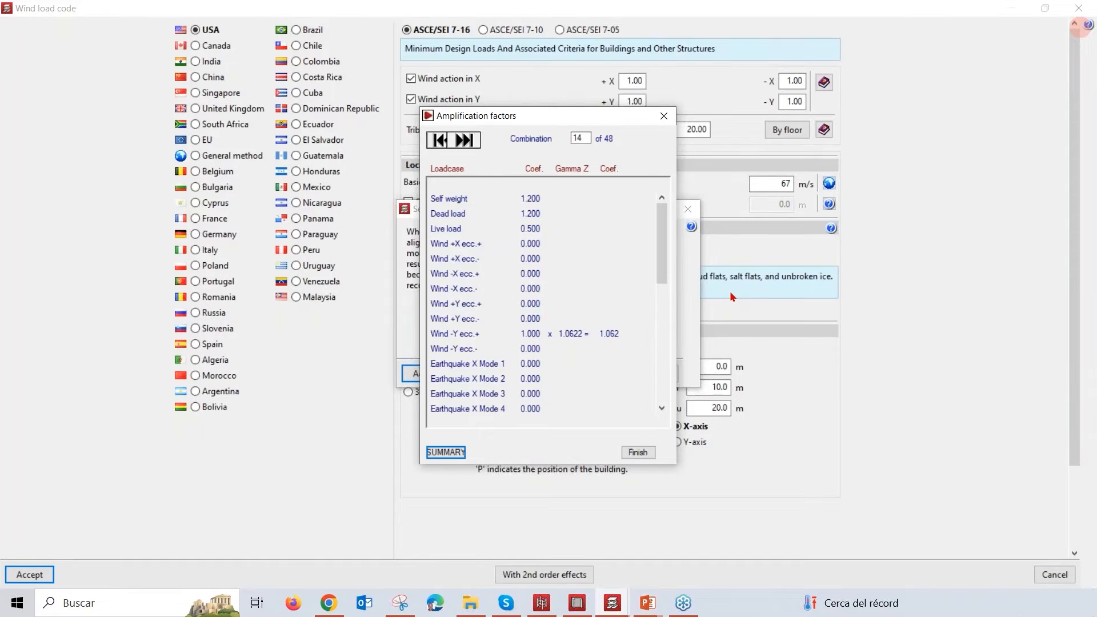
Step: Review the amplification factors of the remaining combinations up to 48, including the last one's earthquake modes, and close them
{"action": "left_click", "coordinate": [664, 120]}
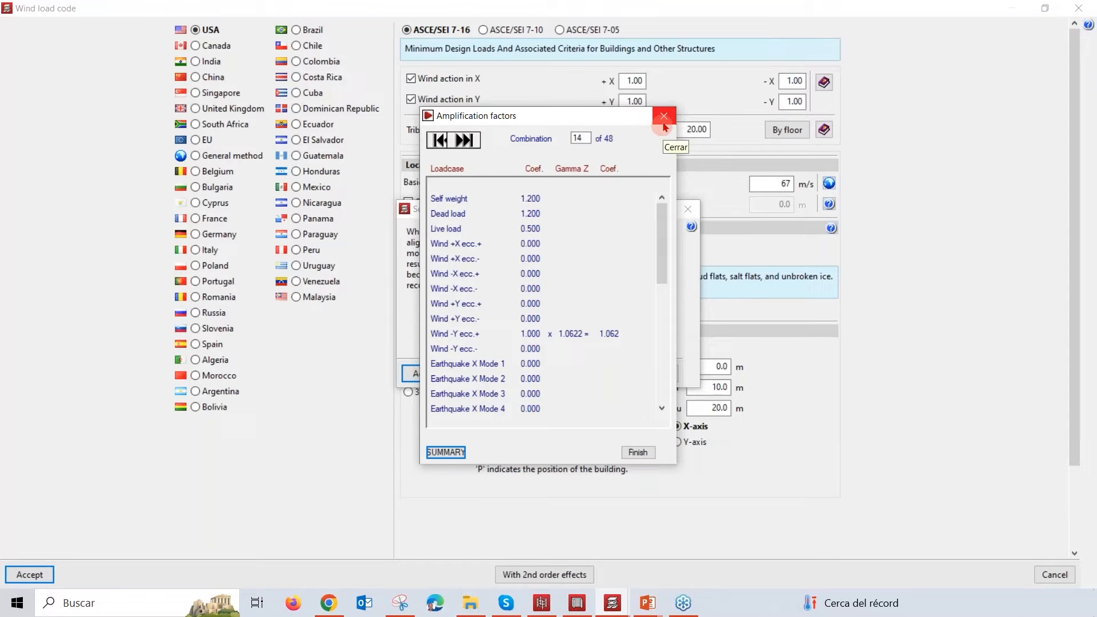
{"action": "left_click", "coordinate": [465, 141]}
{"action": "left_click", "coordinate": [464, 141]}
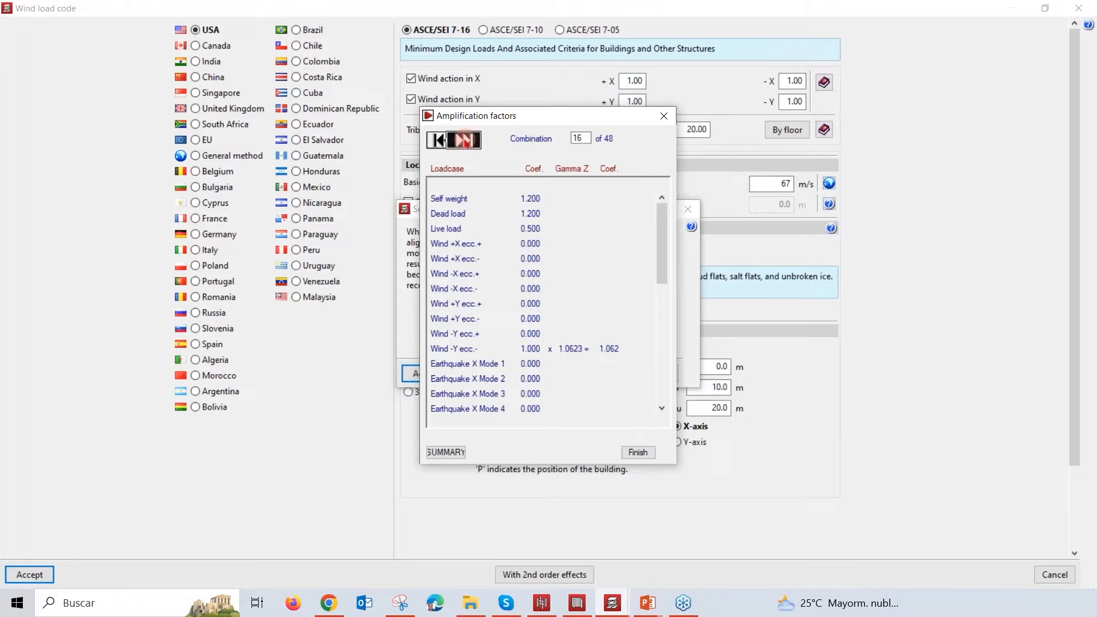
{"action": "left_click", "coordinate": [464, 141]}
{"action": "left_click", "coordinate": [465, 141]}
{"action": "left_click", "coordinate": [465, 141]}
{"action": "left_click", "coordinate": [465, 141]}
{"action": "left_click", "coordinate": [465, 140]}
{"action": "left_click", "coordinate": [465, 141]}
{"action": "left_click", "coordinate": [465, 141]}
{"action": "left_click", "coordinate": [464, 141]}
{"action": "left_click", "coordinate": [465, 141]}
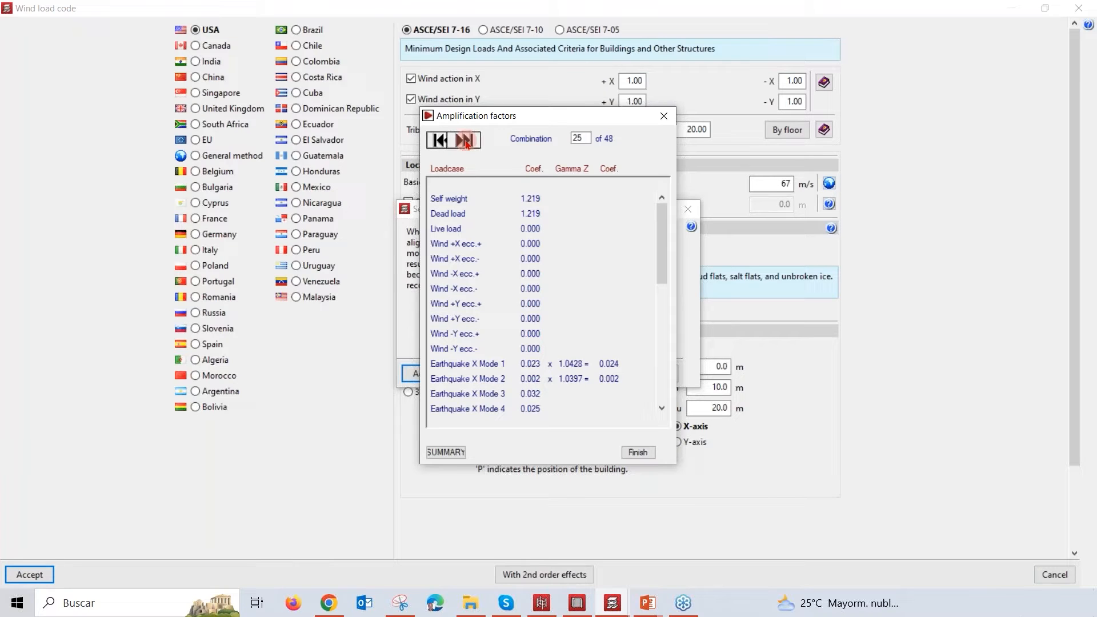
{"action": "left_click", "coordinate": [464, 141]}
{"action": "left_click", "coordinate": [465, 140]}
{"action": "left_click", "coordinate": [464, 141]}
{"action": "left_click", "coordinate": [464, 140]}
{"action": "left_click", "coordinate": [465, 141]}
{"action": "left_click", "coordinate": [465, 140]}
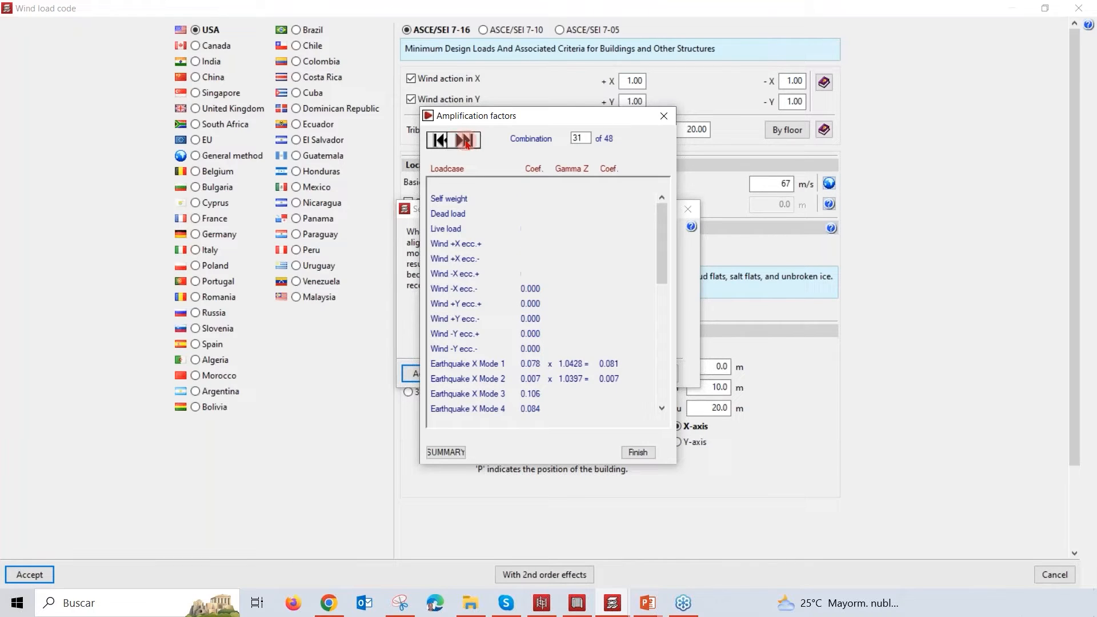
{"action": "left_click", "coordinate": [465, 141]}
{"action": "left_click", "coordinate": [465, 141]}
{"action": "left_click", "coordinate": [464, 141]}
{"action": "left_click", "coordinate": [464, 141]}
{"action": "left_click", "coordinate": [465, 140]}
{"action": "left_click", "coordinate": [465, 141]}
{"action": "left_click", "coordinate": [465, 140]}
{"action": "left_click", "coordinate": [465, 141]}
{"action": "left_click", "coordinate": [465, 141]}
{"action": "left_click", "coordinate": [465, 141]}
{"action": "left_click", "coordinate": [465, 140]}
{"action": "left_click", "coordinate": [465, 141]}
{"action": "left_click", "coordinate": [465, 141]}
{"action": "left_click", "coordinate": [465, 141]}
{"action": "left_click", "coordinate": [465, 141]}
{"action": "left_click", "coordinate": [464, 140]}
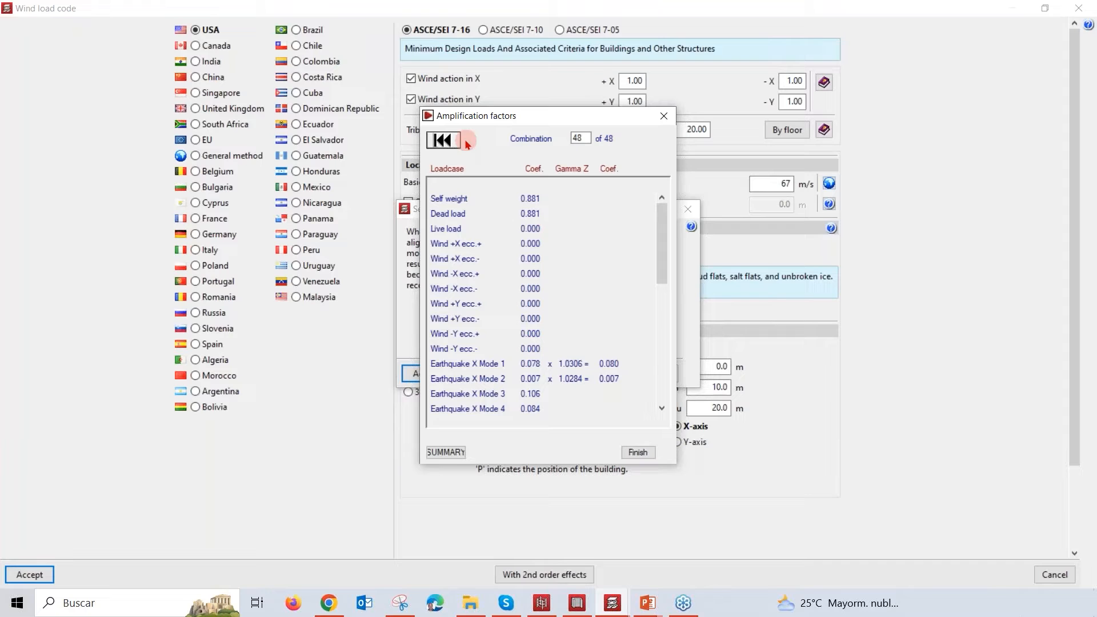
{"action": "left_click_drag", "start_coordinate": [661, 238], "coordinate": [672, 393]}
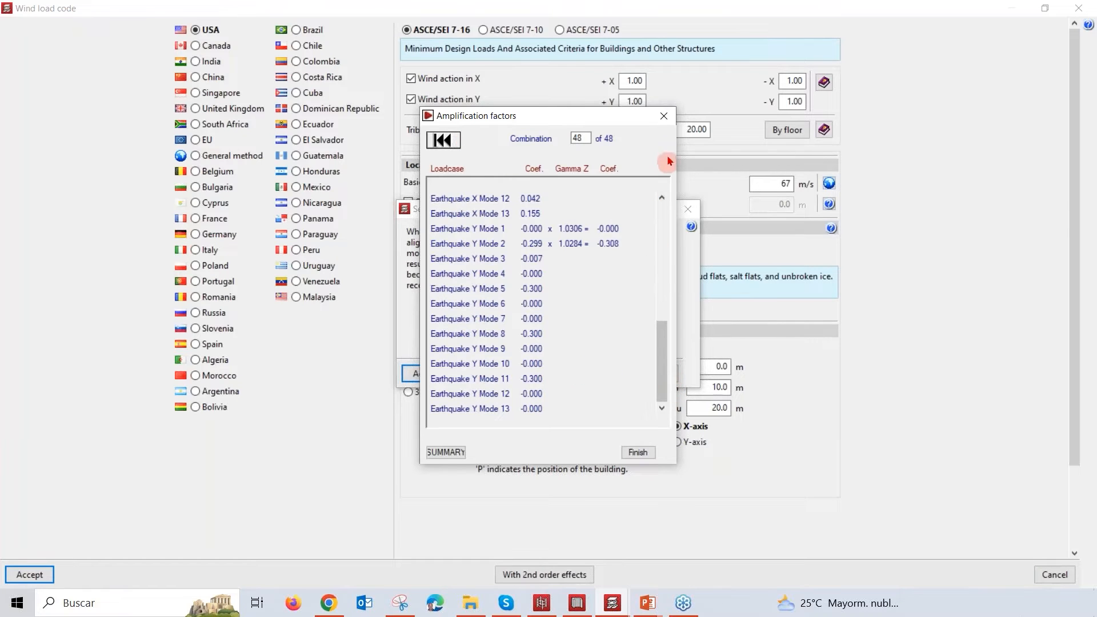
{"action": "left_click", "coordinate": [663, 118]}
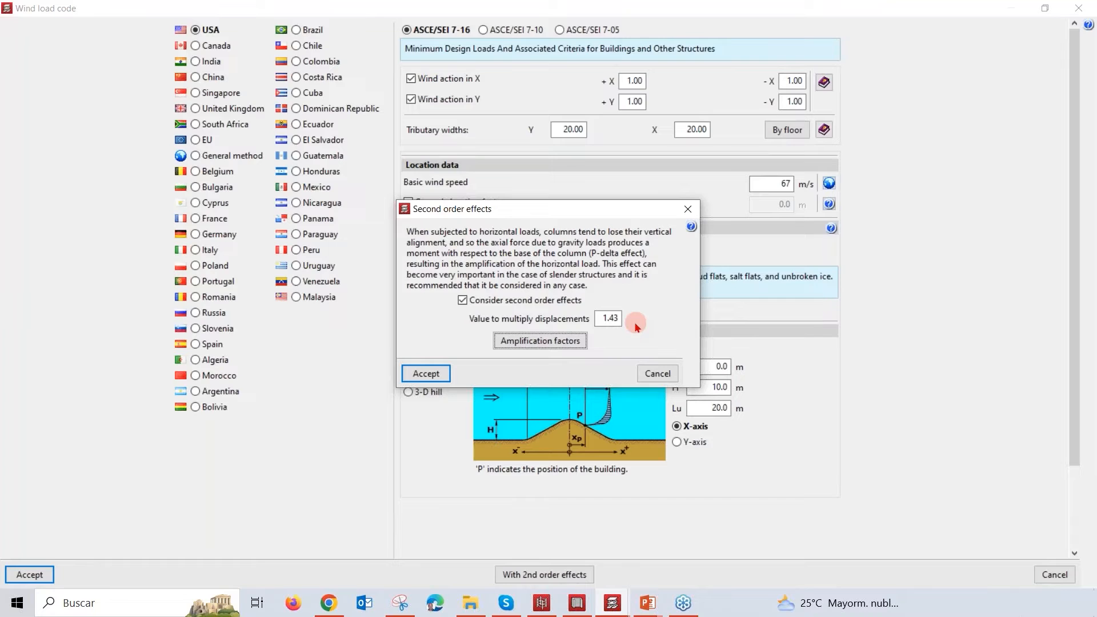
Step: Close the second order effects settings, accept the ASCE/SEI 7-16 wind load settings, and check the drift limit in the general data
{"action": "left_click", "coordinate": [689, 217]}
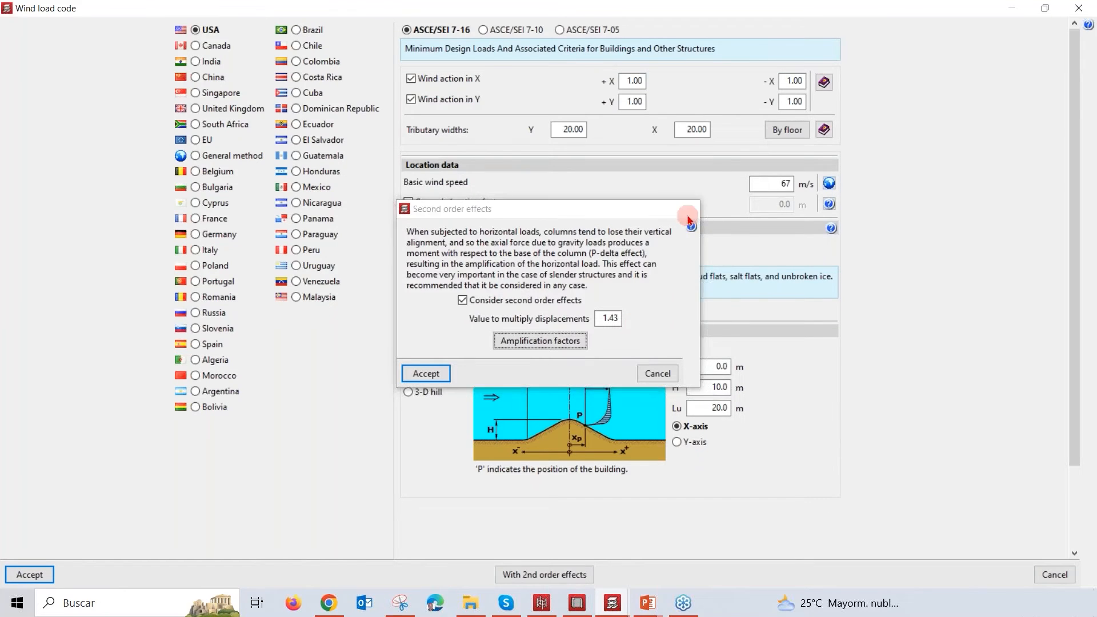
{"action": "left_click", "coordinate": [36, 575]}
{"action": "left_click", "coordinate": [567, 497]}
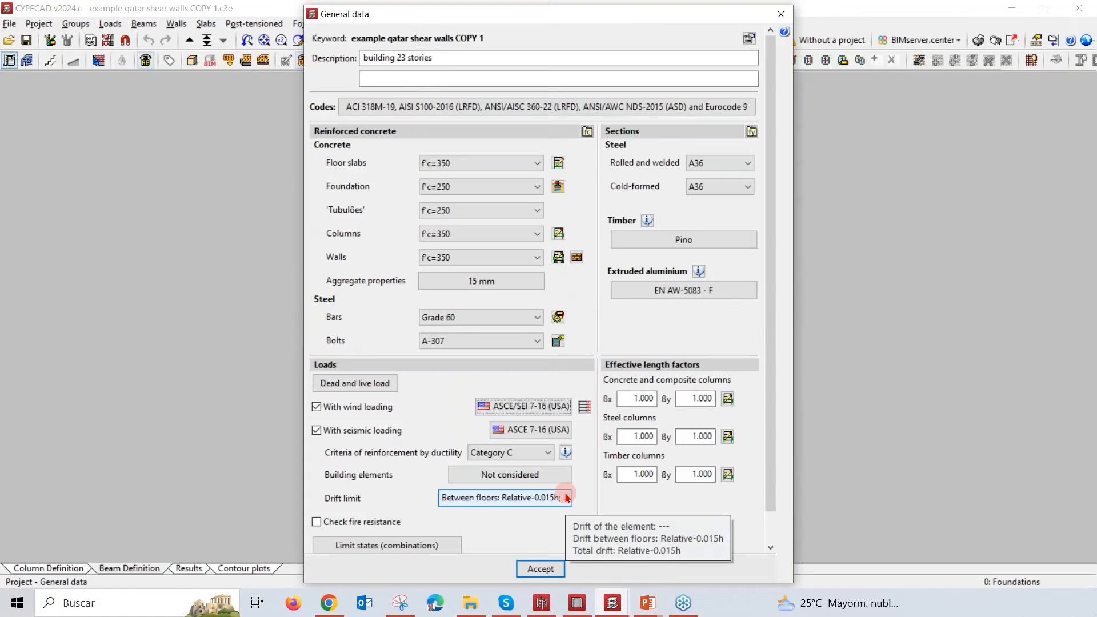
{"action": "left_click", "coordinate": [549, 498]}
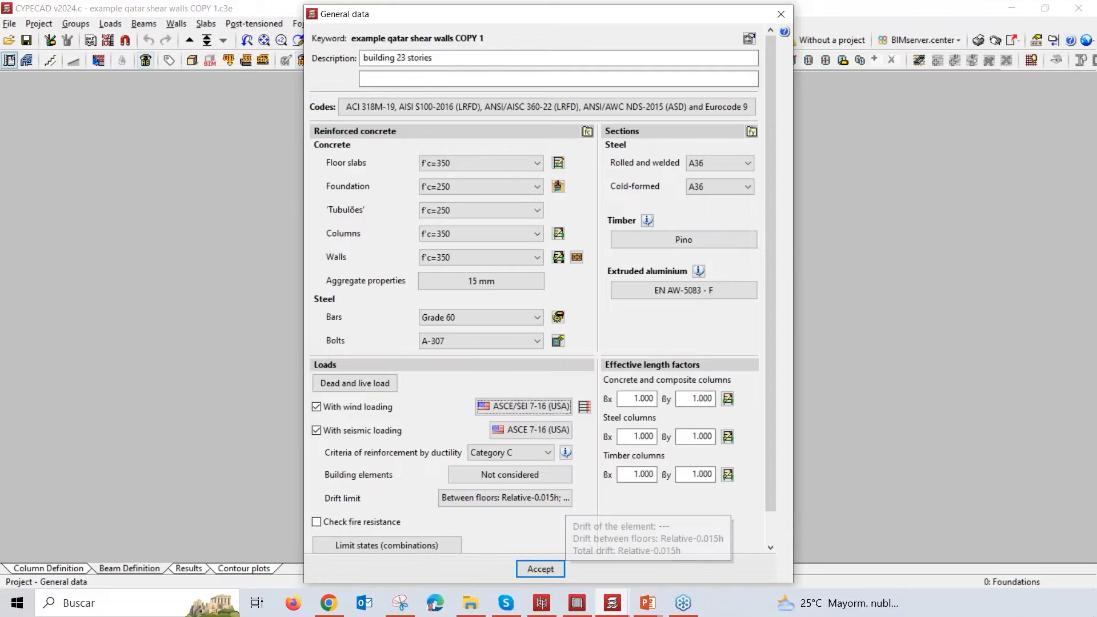
Step: Switch to HORIZONTAL LOADS.pptx in PowerPoint, start the slide show from the highlights slide, and advance to the vibration modes slide
{"action": "mouse_move", "coordinate": [652, 607]}
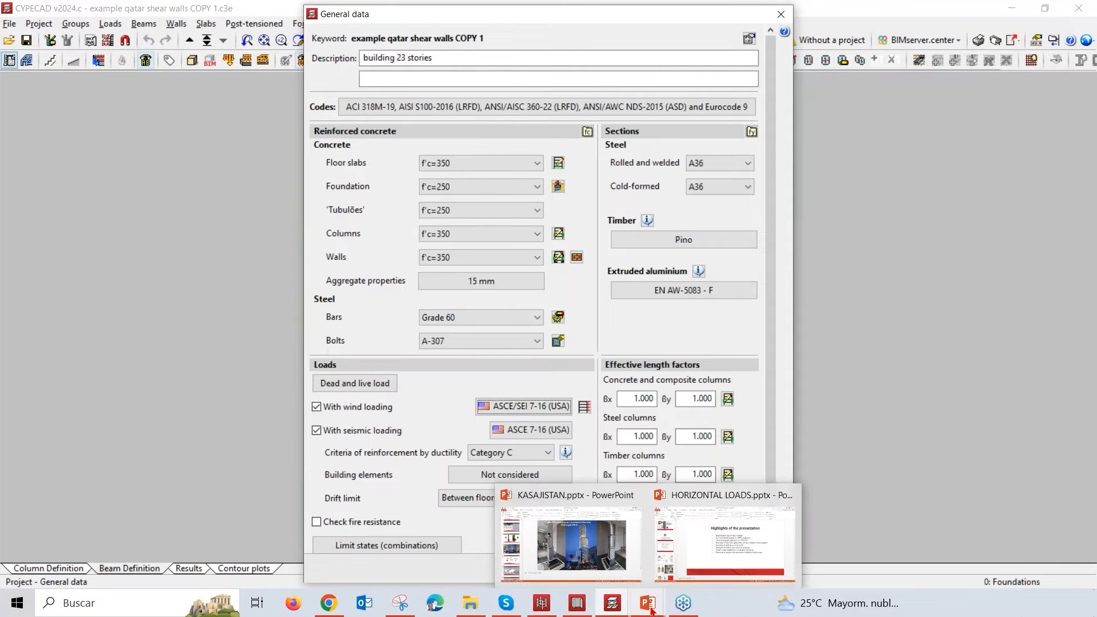
{"action": "left_click", "coordinate": [720, 552]}
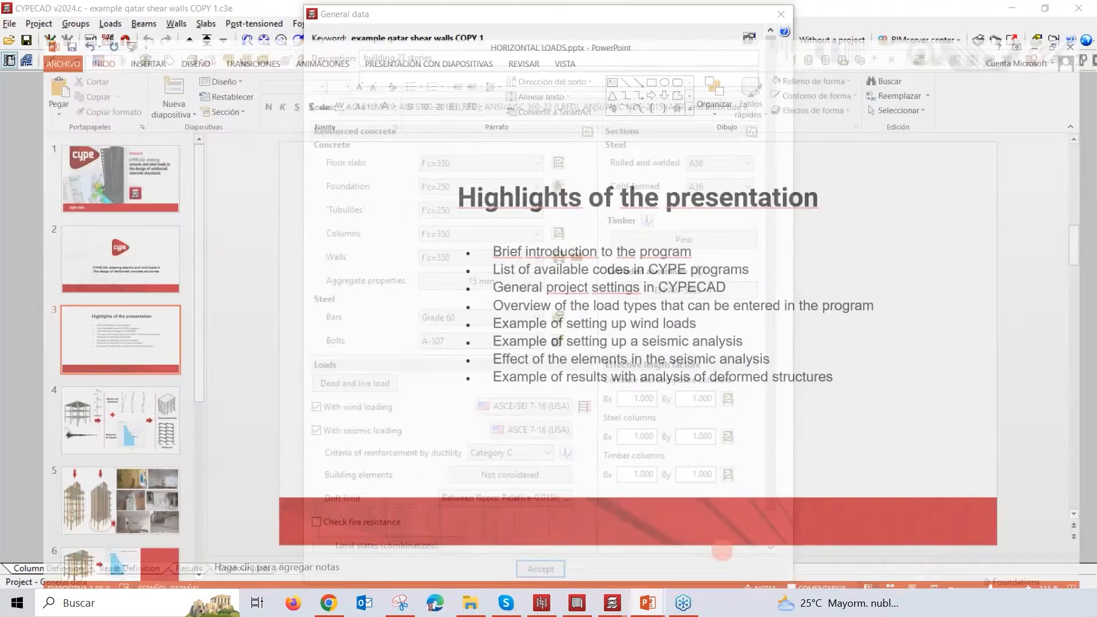
{"action": "left_click", "coordinate": [944, 581]}
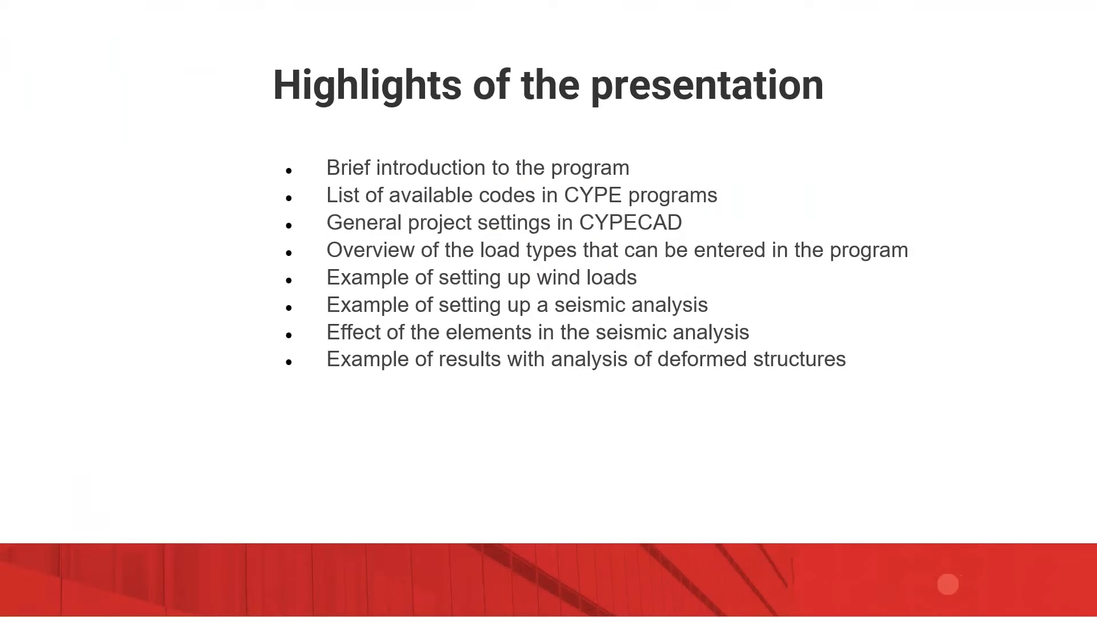
{"action": "left_click", "coordinate": [924, 546]}
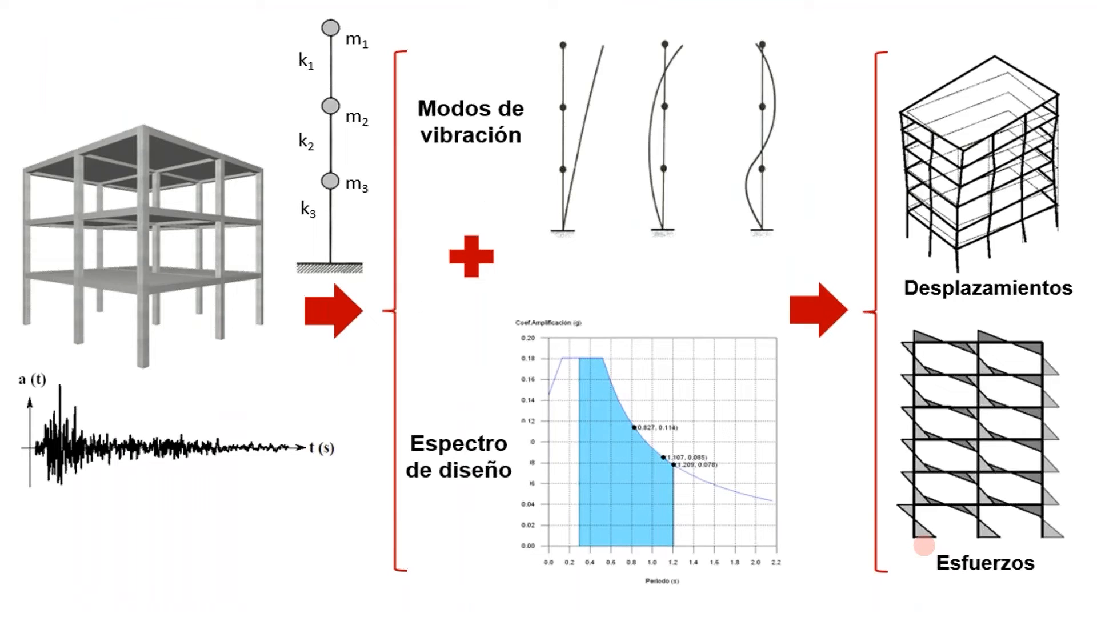
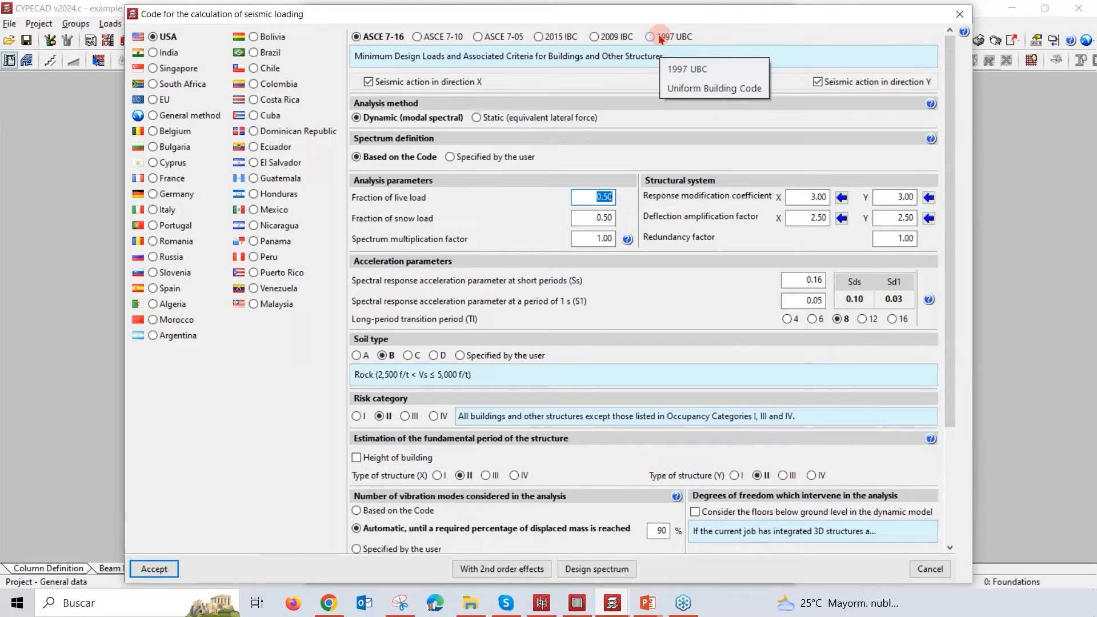
Step: Compare the 2009 IBC seismic code with ASCE 7-16, and view Chile's NCh433.Of1996 Mod.2009 seismic settings
{"action": "left_click", "coordinate": [616, 38]}
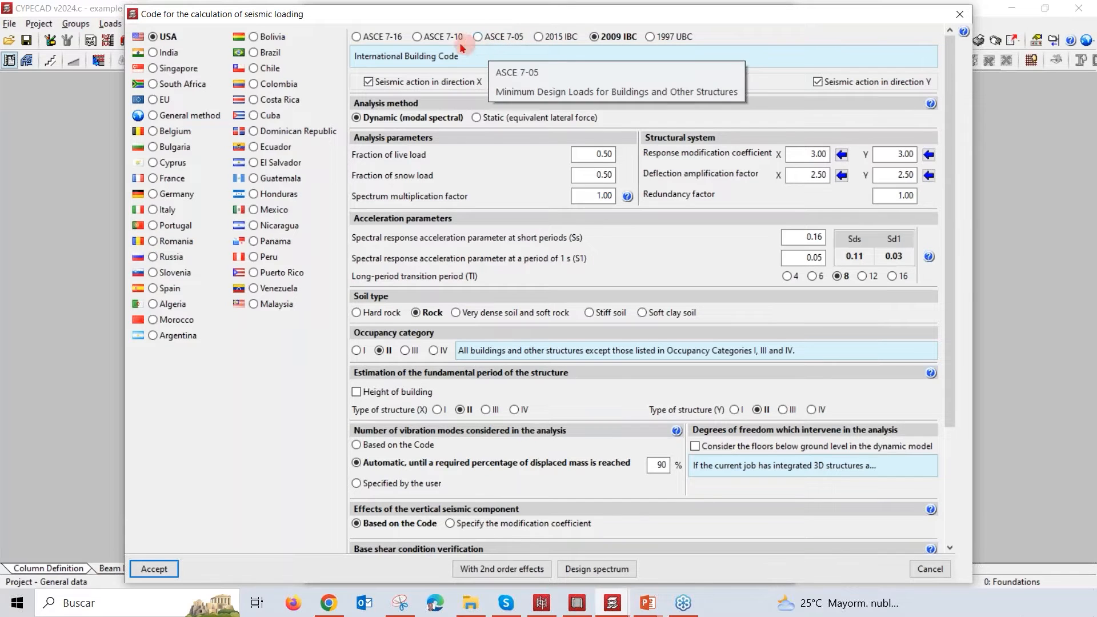
{"action": "left_click", "coordinate": [364, 40]}
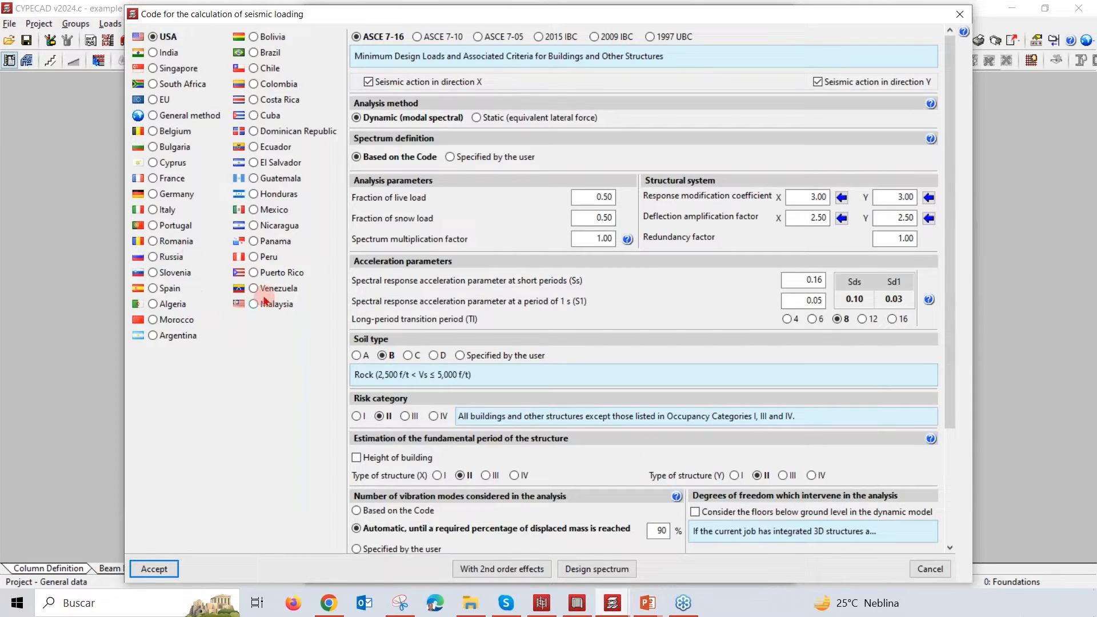
{"action": "left_click", "coordinate": [254, 69]}
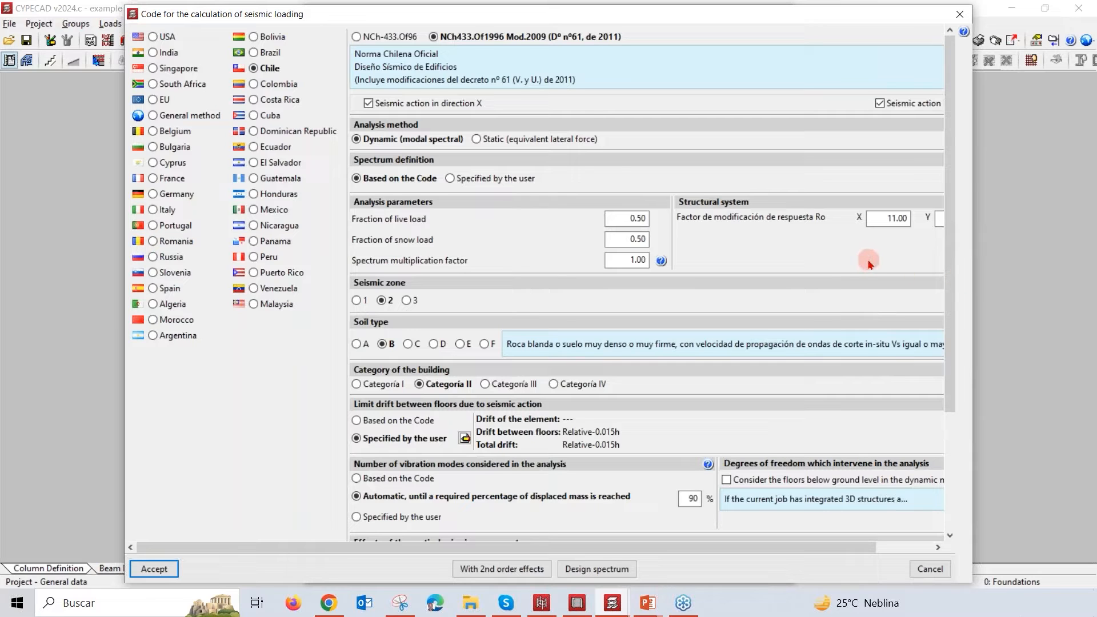
{"action": "left_click_drag", "start_coordinate": [666, 550], "coordinate": [635, 563]}
Step: Switch to the general method and plot the NCSE-94 K:1,4 Suelo:III, R.P.A. 99 Terrain:S3 and R.S.A. Tipo:I; Terreno:III; Amortiguamiento:10% spectra
{"action": "left_click", "coordinate": [152, 116]}
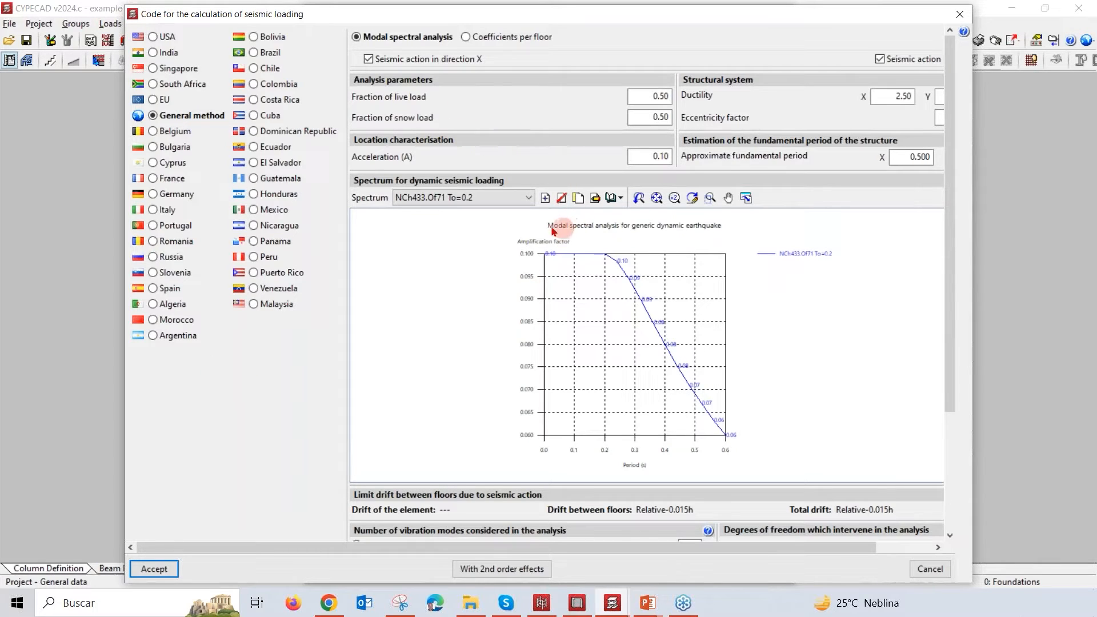
{"action": "left_click", "coordinate": [529, 198]}
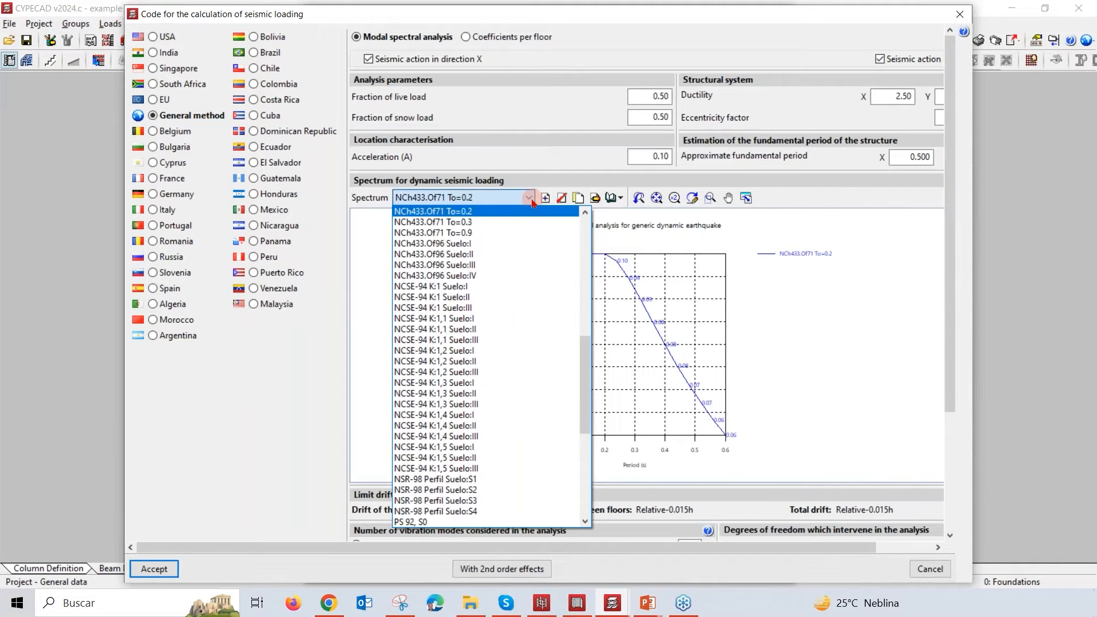
{"action": "scroll", "coordinate": [506, 318], "scroll_direction": "down", "scroll_amount": 2}
{"action": "scroll", "coordinate": [506, 317], "scroll_direction": "down", "scroll_amount": 3}
{"action": "left_click", "coordinate": [505, 315]}
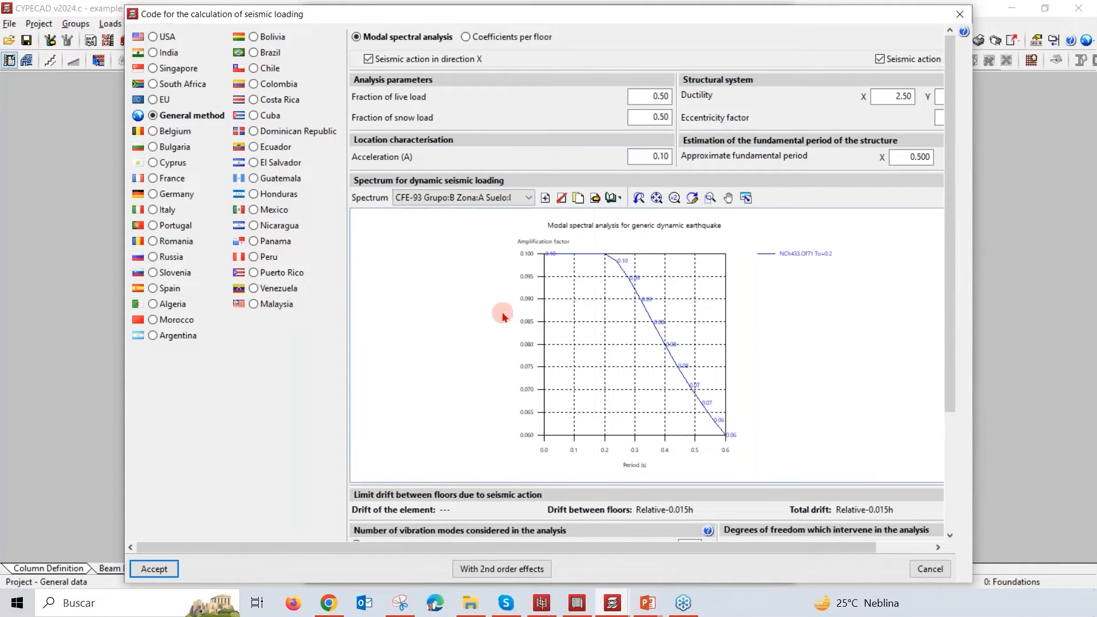
{"action": "left_click", "coordinate": [528, 198]}
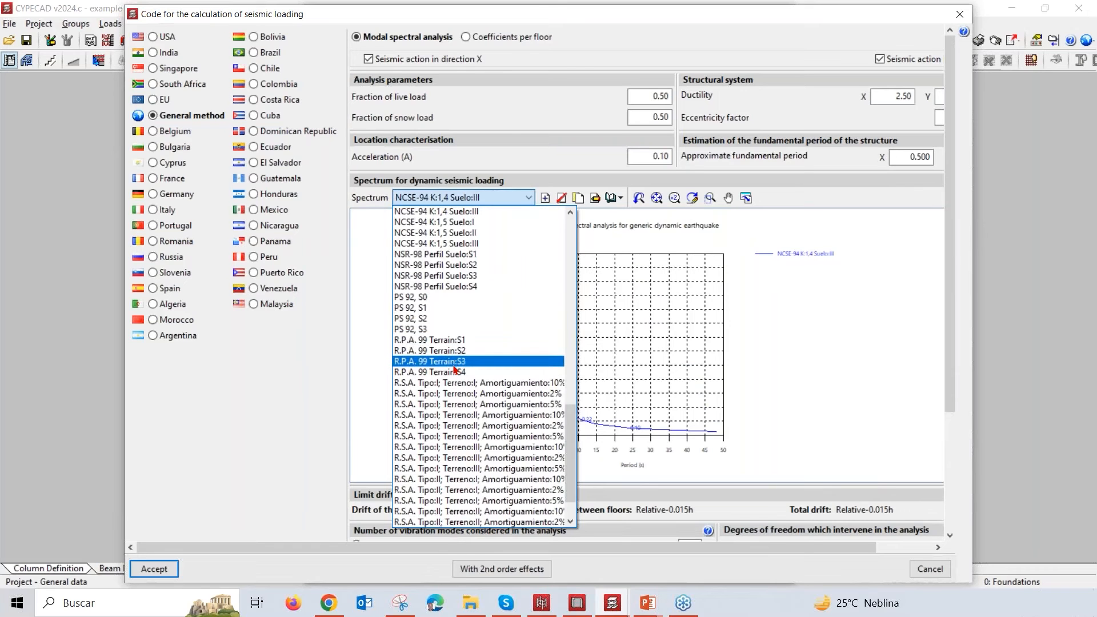
{"action": "left_click", "coordinate": [454, 366]}
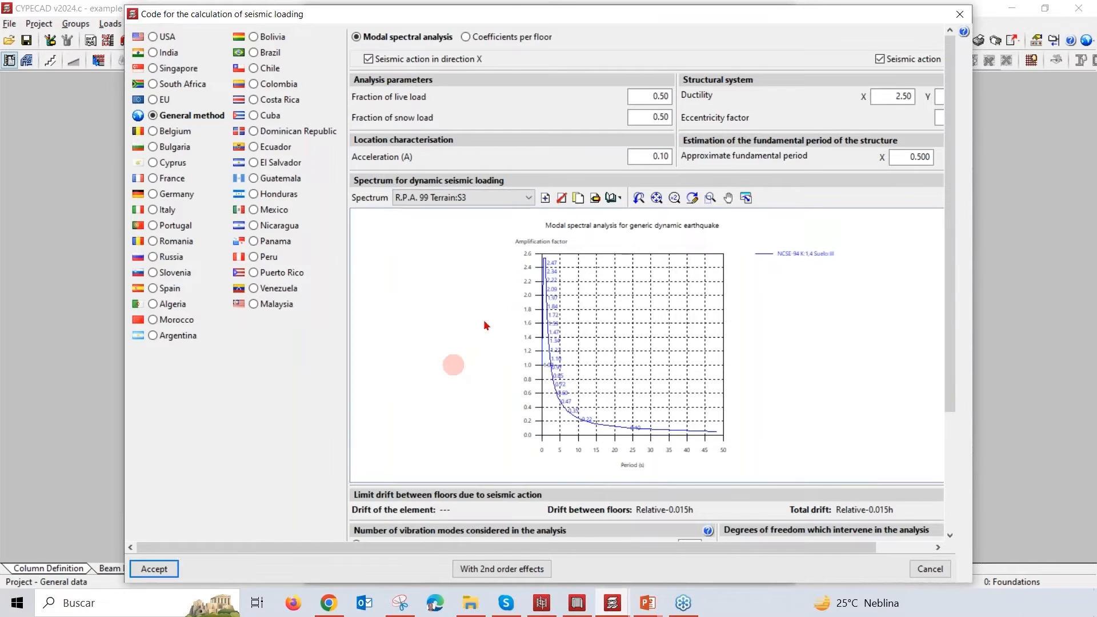
{"action": "left_click", "coordinate": [529, 198]}
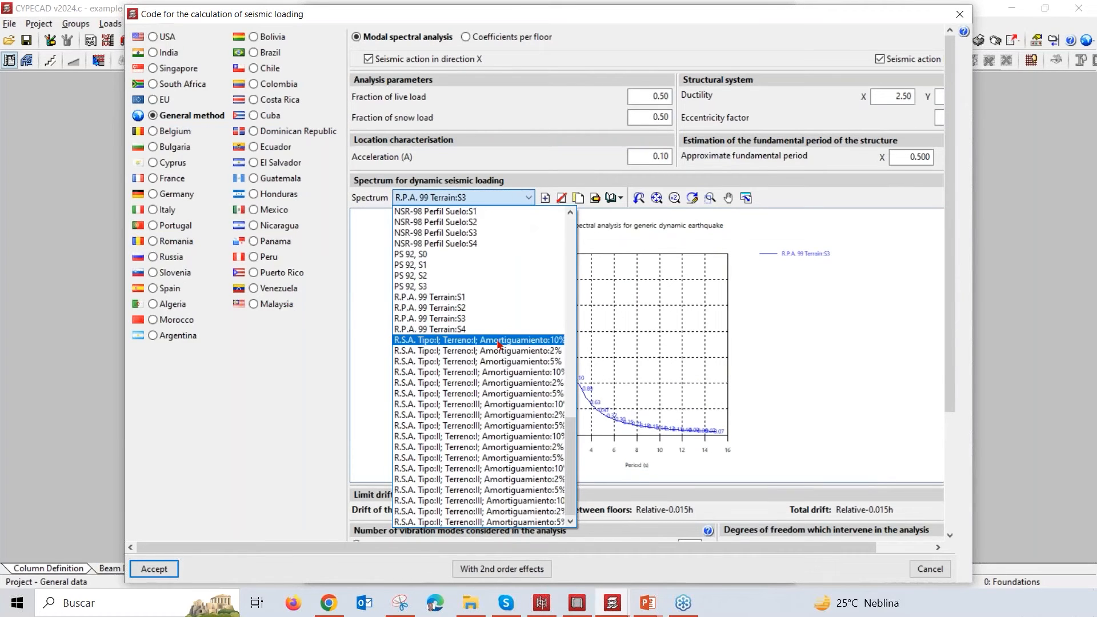
{"action": "left_click", "coordinate": [489, 404]}
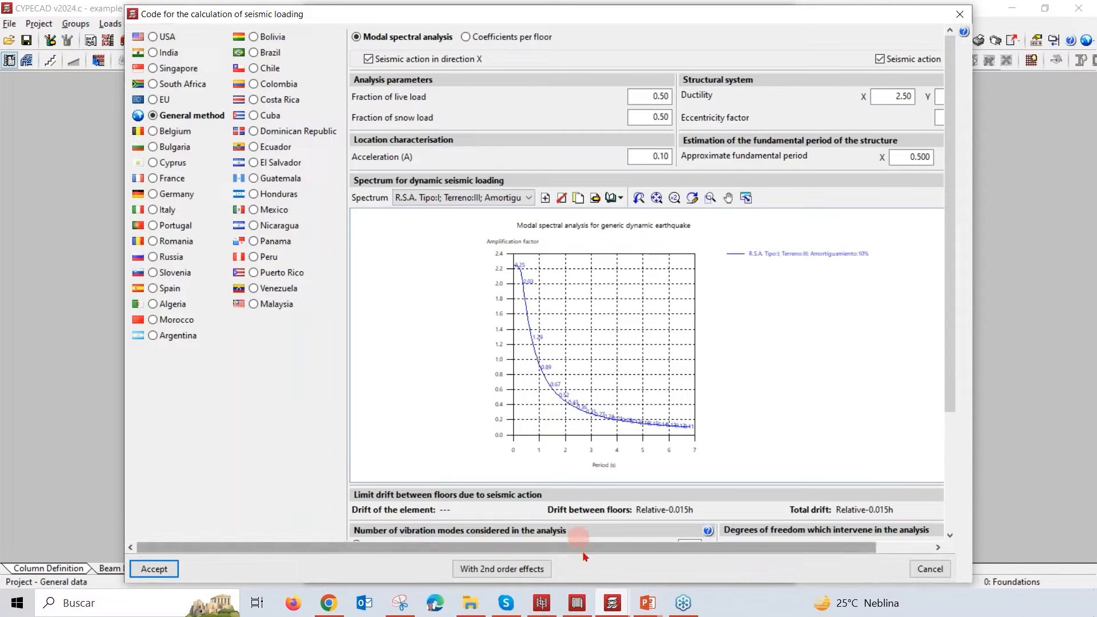
Step: Examine the spectrum library's import and export options and the general method's drift, vibration mode and base shear settings
{"action": "left_click_drag", "start_coordinate": [595, 548], "coordinate": [649, 547]}
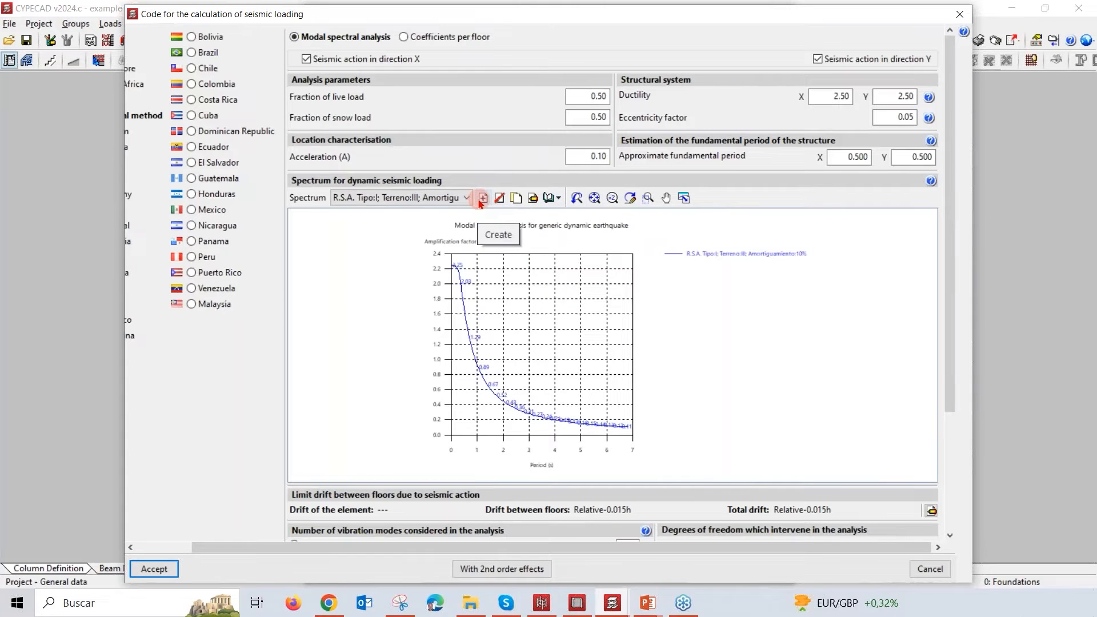
{"action": "left_click", "coordinate": [557, 198]}
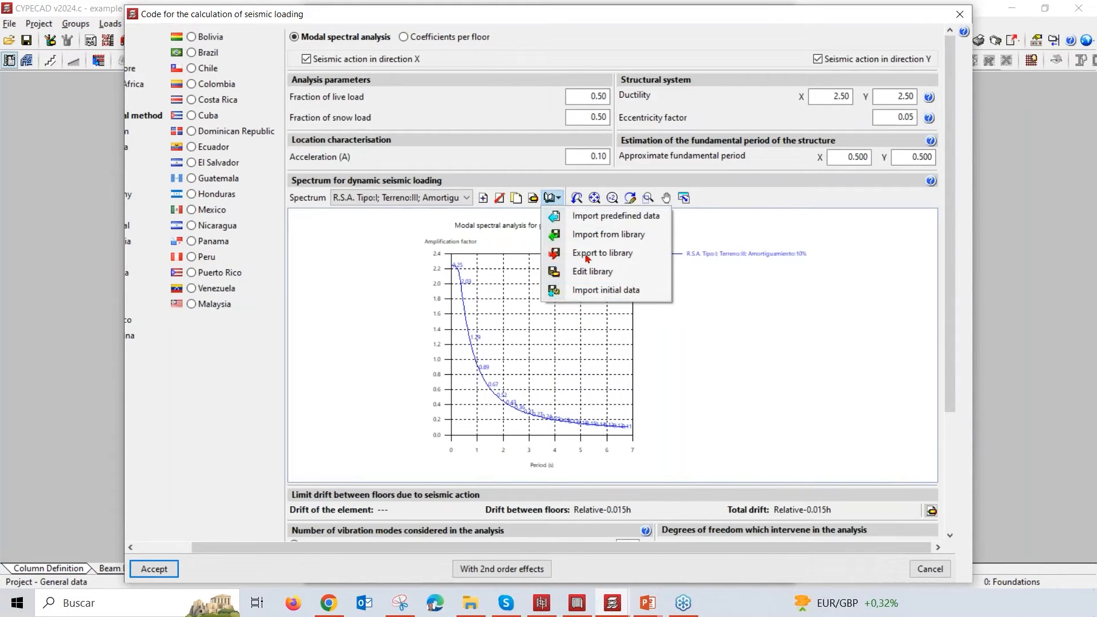
{"action": "left_click", "coordinate": [677, 267]}
{"action": "left_click", "coordinate": [609, 201]}
{"action": "left_click", "coordinate": [631, 306]}
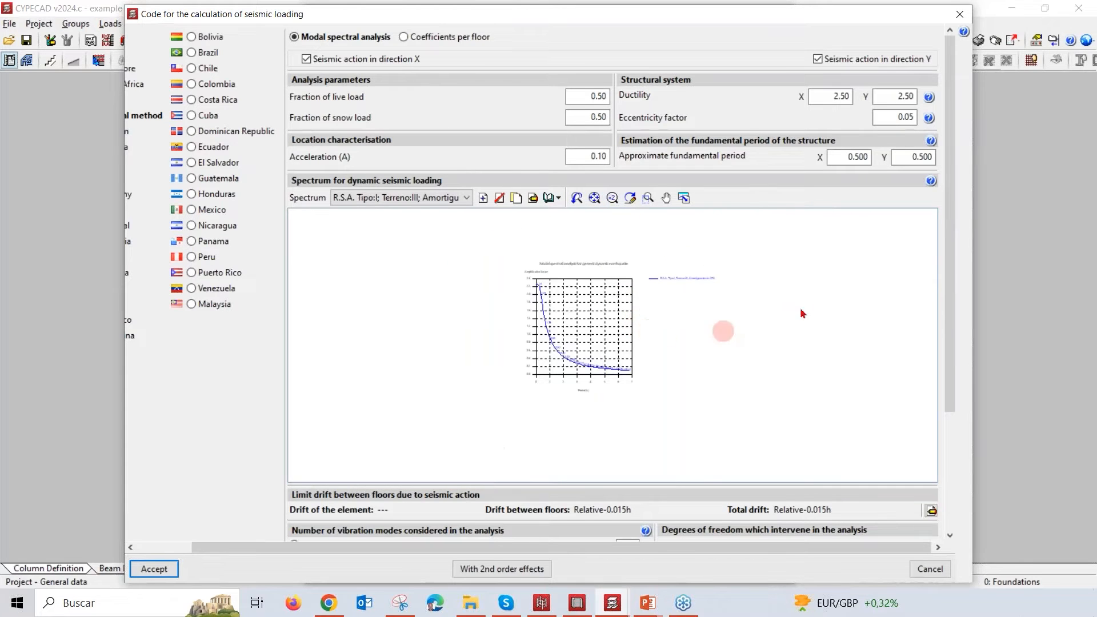
{"action": "left_click_drag", "start_coordinate": [953, 268], "coordinate": [944, 360]}
{"action": "left_click", "coordinate": [315, 167]}
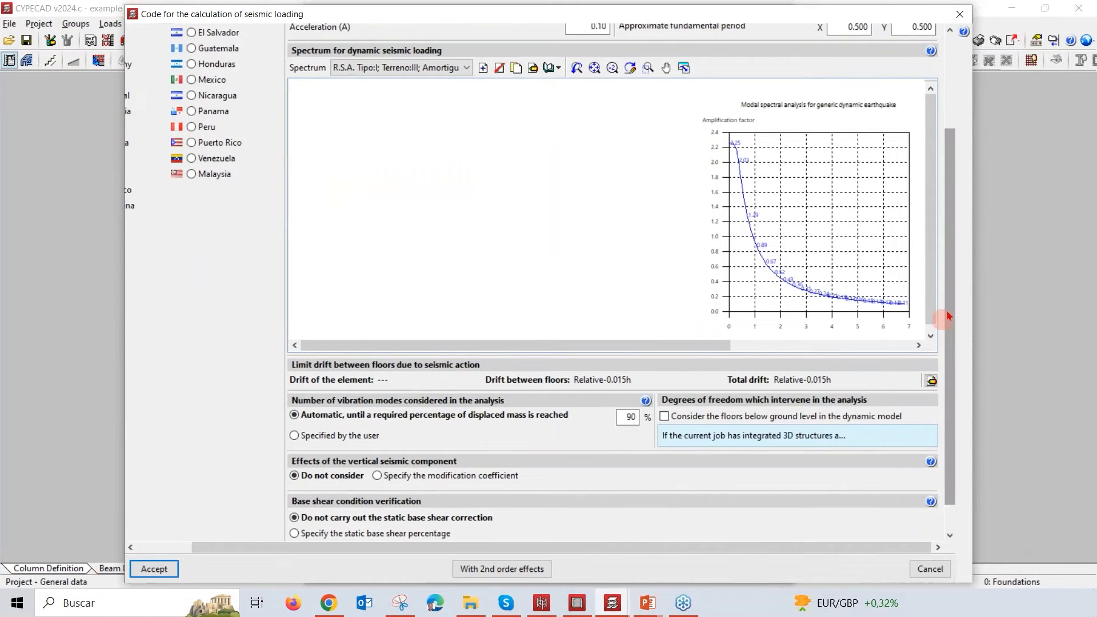
{"action": "left_click_drag", "start_coordinate": [948, 314], "coordinate": [945, 200]}
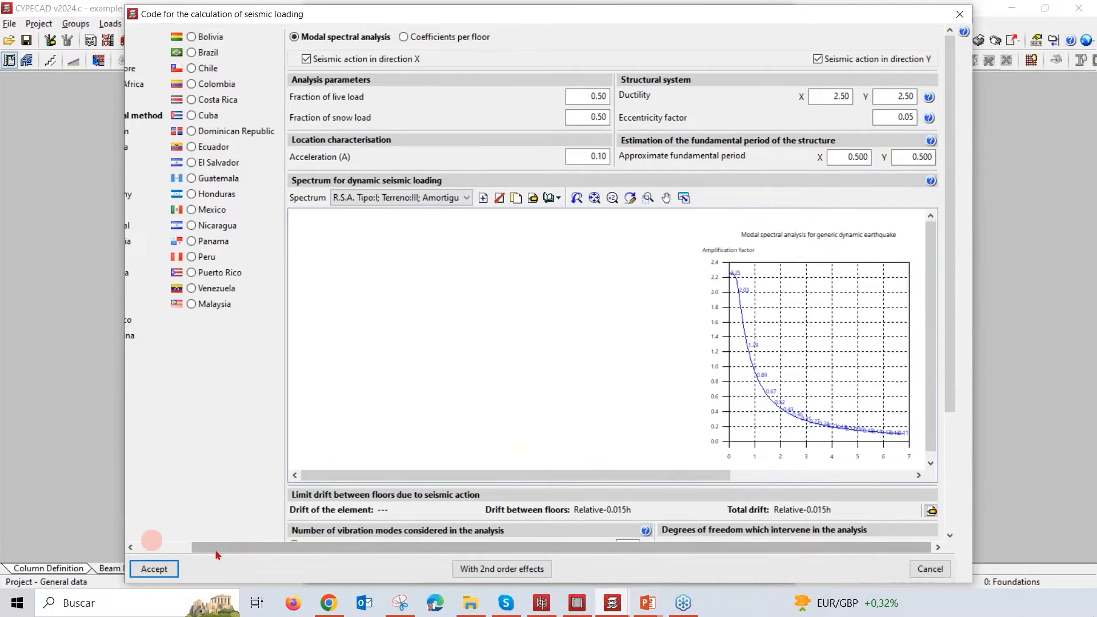
{"action": "left_click_drag", "start_coordinate": [229, 548], "coordinate": [174, 547]}
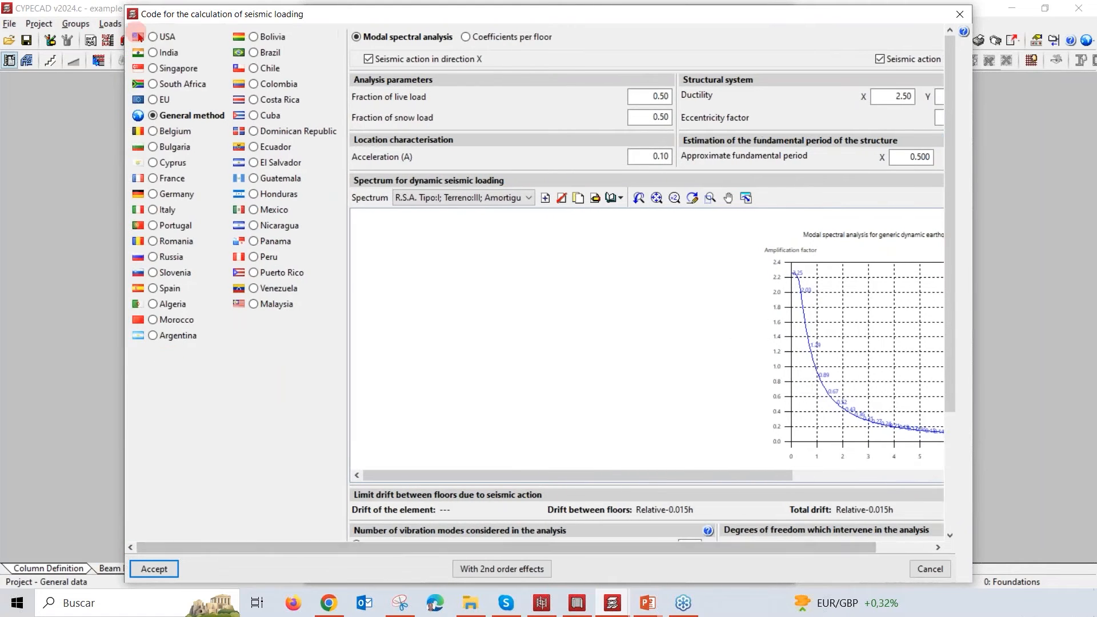
Step: Return to the USA ASCE 7-16 code, try the user-specified spectrum, and view the typical response modification coefficients for direction X
{"action": "left_click", "coordinate": [153, 36]}
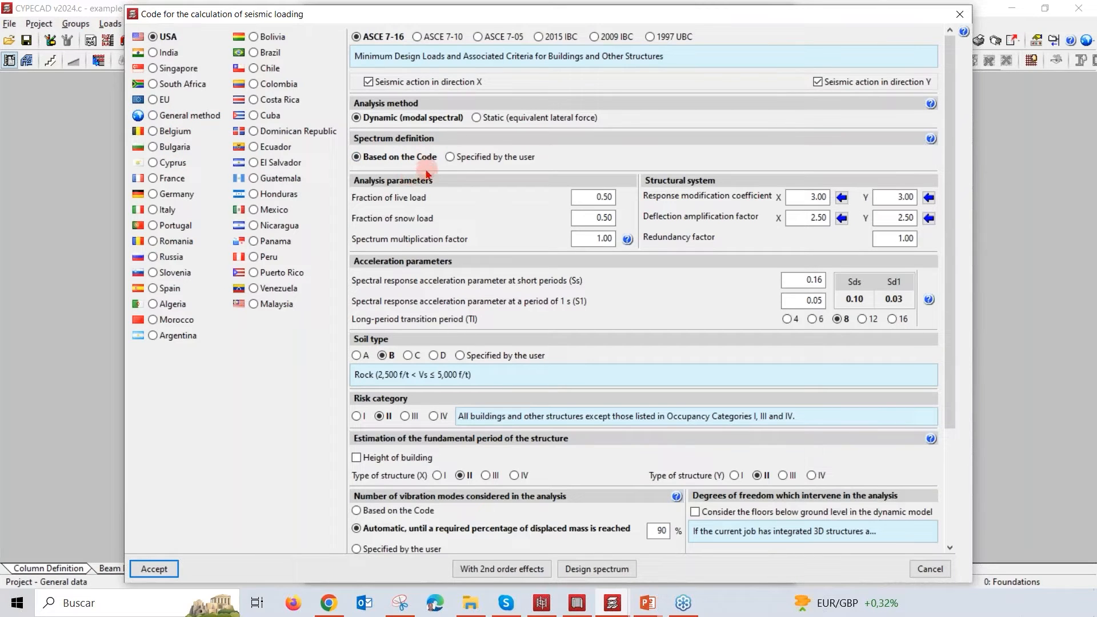
{"action": "left_click", "coordinate": [464, 162]}
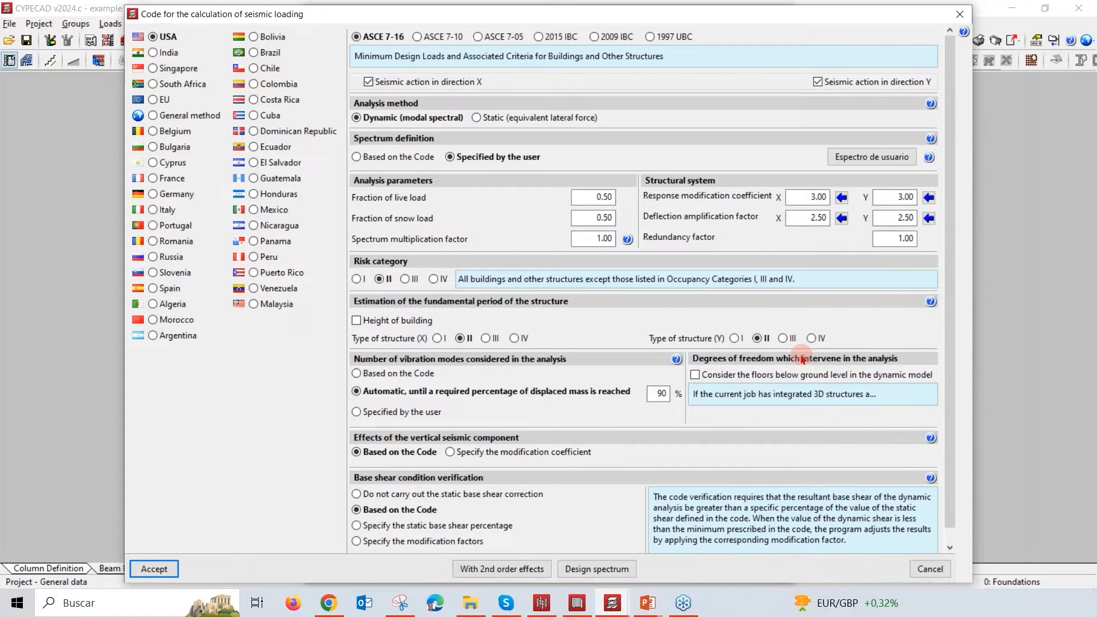
{"action": "left_click", "coordinate": [842, 197]}
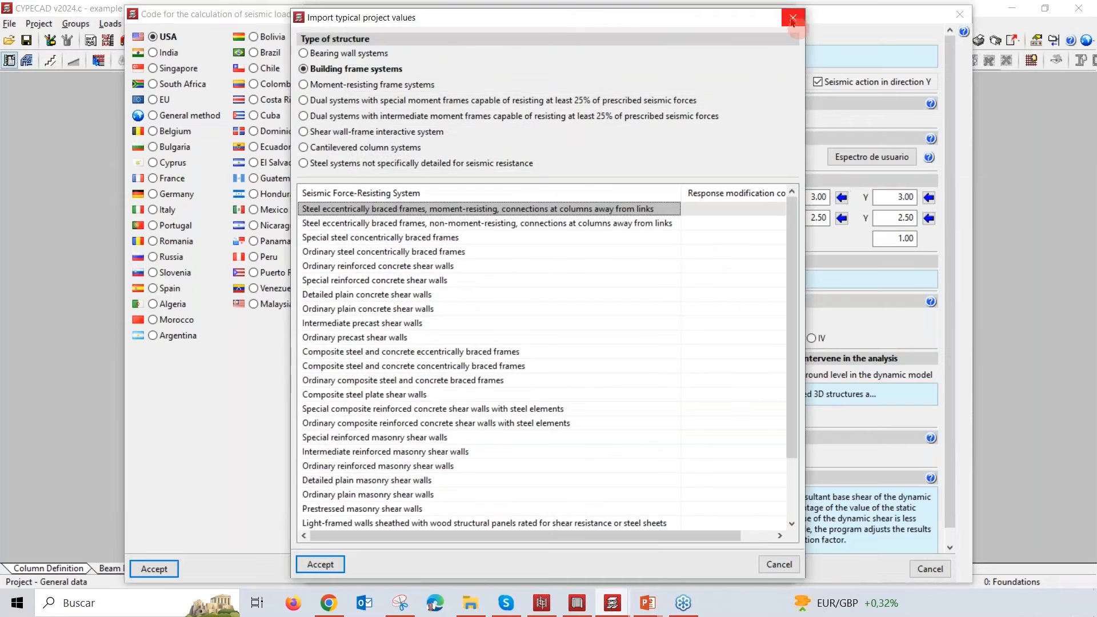
{"action": "left_click", "coordinate": [792, 21]}
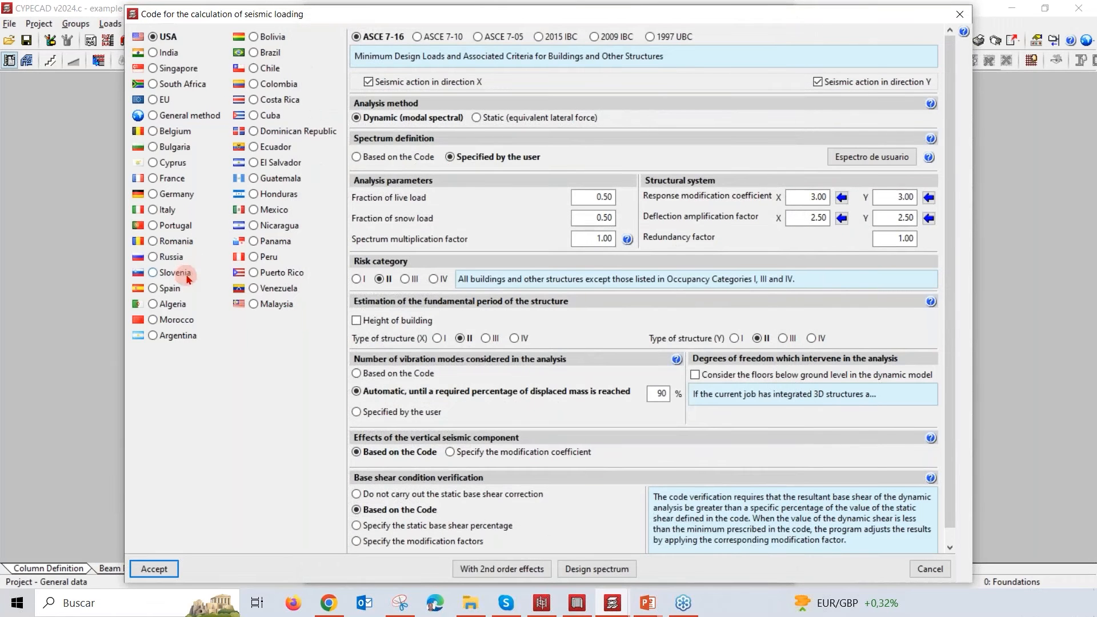
Step: Select Colombia's NSR-10 code with the Resto del territorio seismic zone and view the effective peak horizontal acceleration map
{"action": "left_click", "coordinate": [253, 85]}
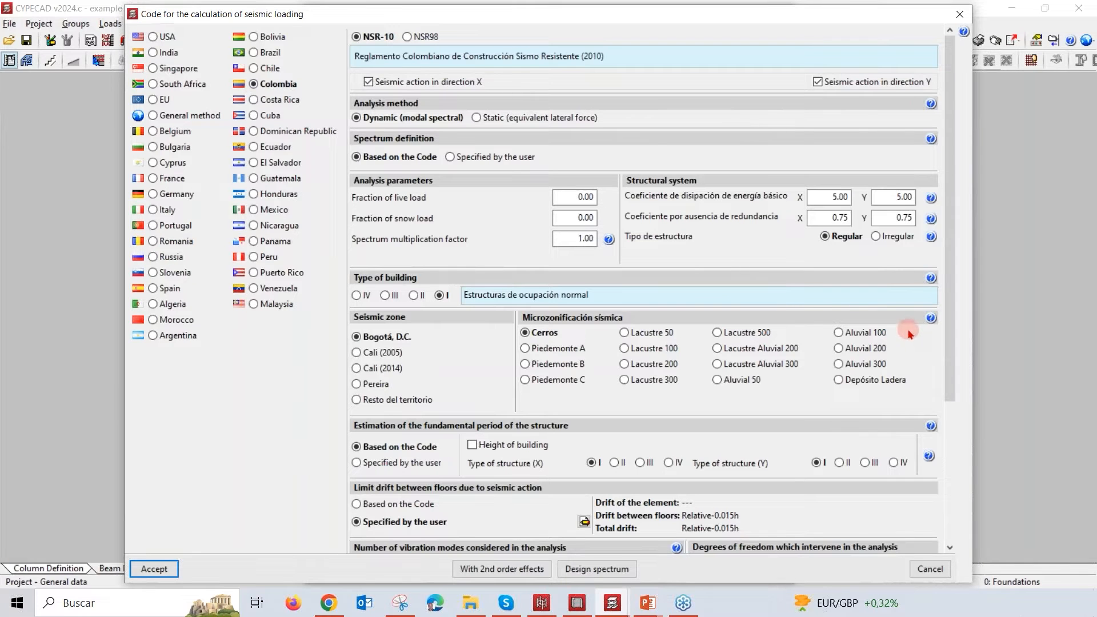
{"action": "scroll", "coordinate": [909, 394], "scroll_direction": "down", "scroll_amount": 1}
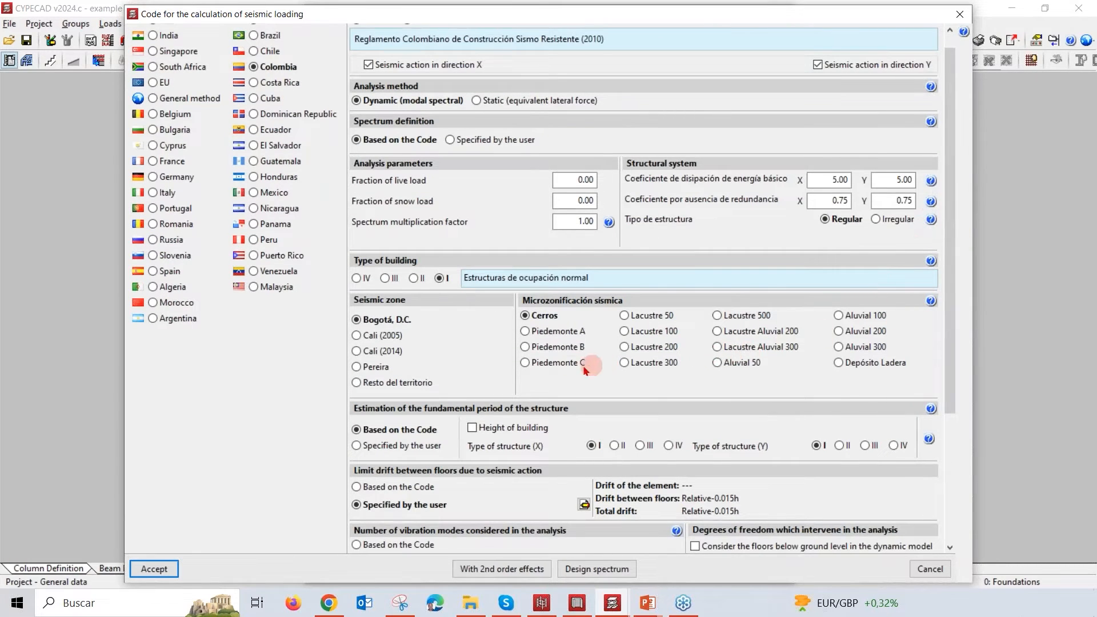
{"action": "left_click", "coordinate": [418, 383]}
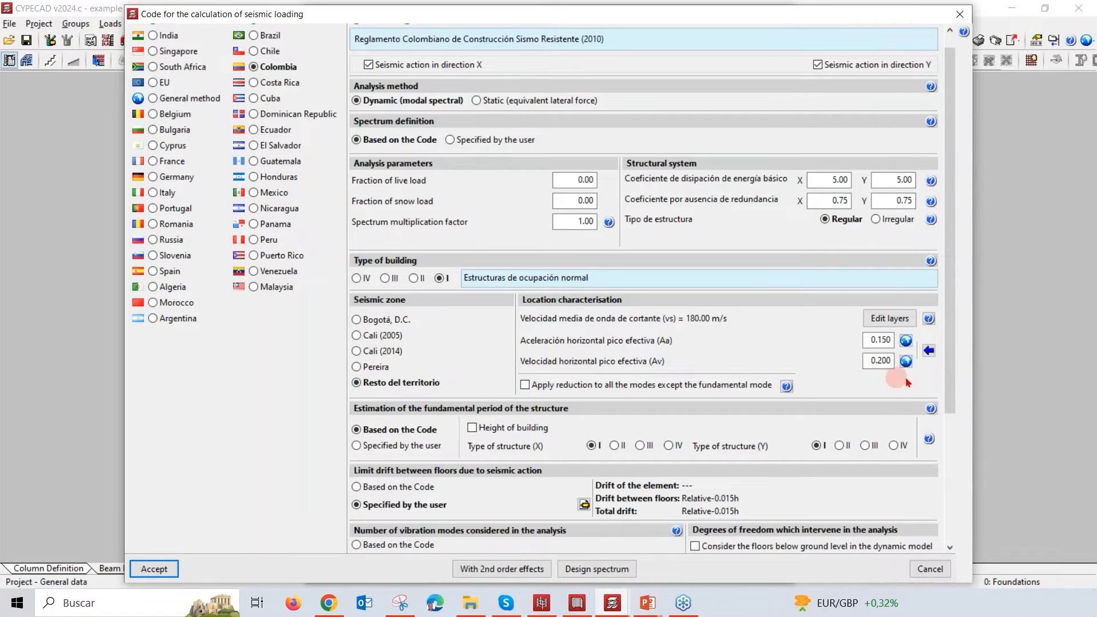
{"action": "left_click", "coordinate": [906, 341]}
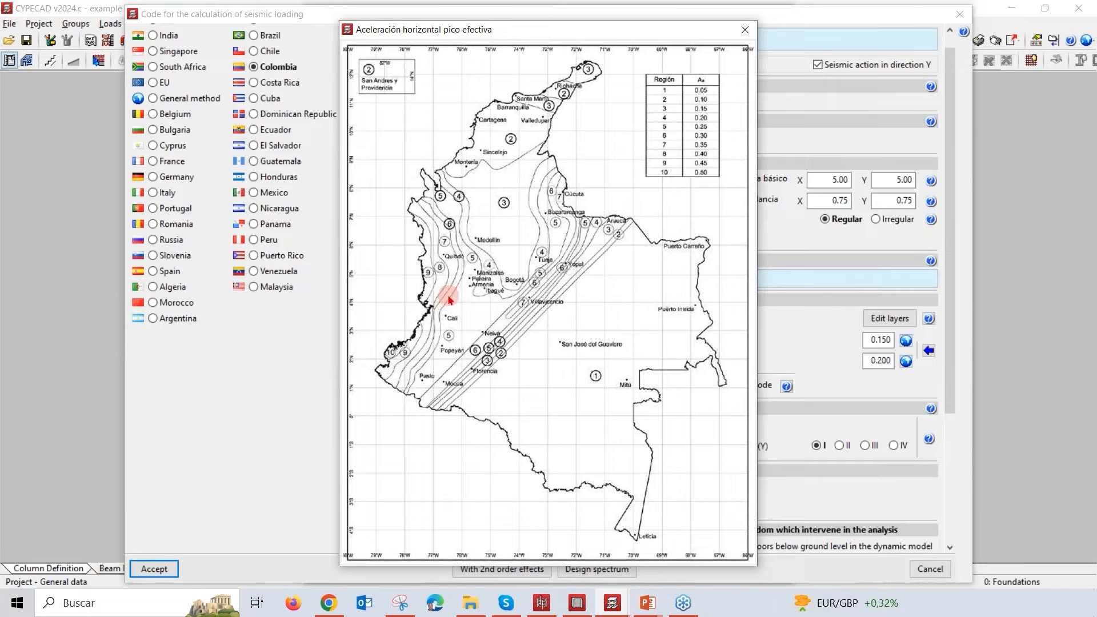
{"action": "left_click", "coordinate": [744, 29]}
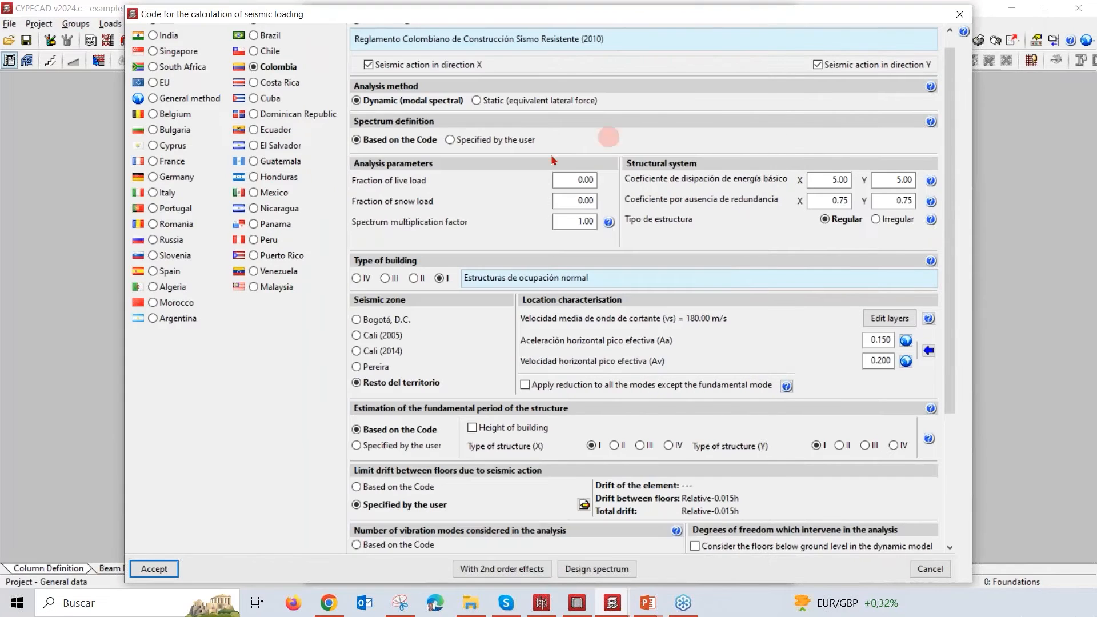
{"action": "scroll", "coordinate": [275, 162], "scroll_direction": "up", "scroll_amount": 1}
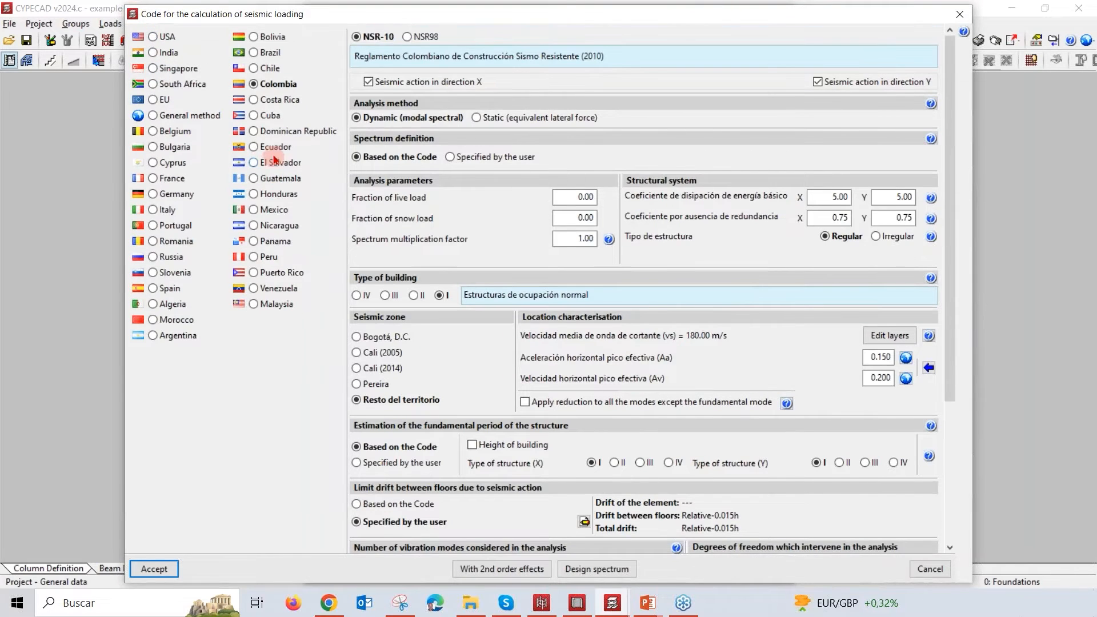
Step: Restore the USA ASCE 7-16 code, view the user spectrum definition, and set the spectrum to Based on the Code
{"action": "left_click", "coordinate": [153, 37]}
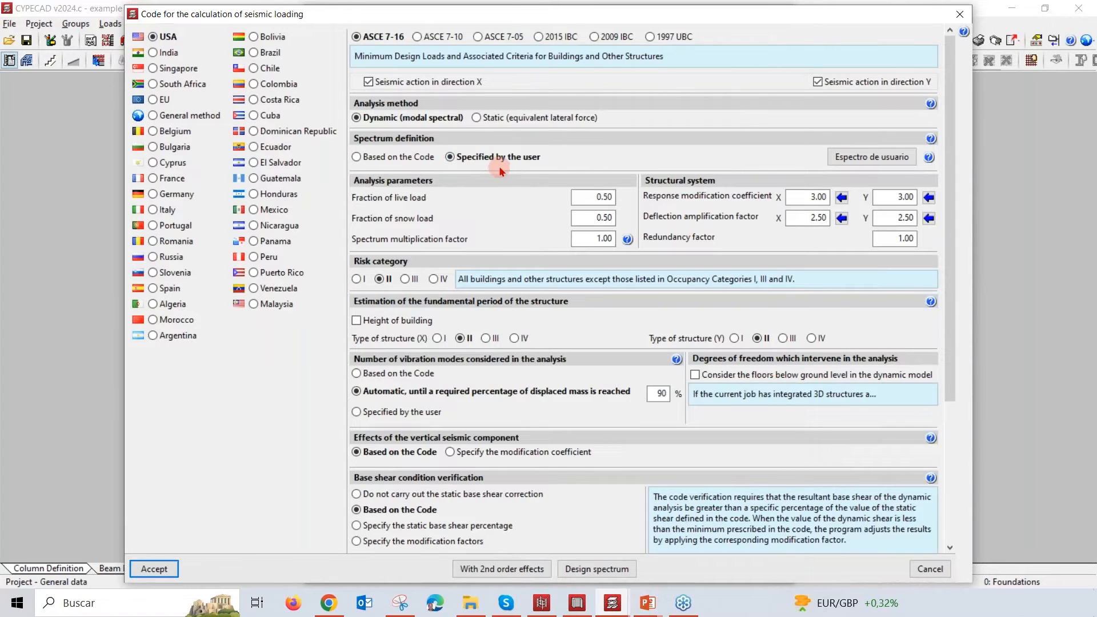
{"action": "left_click", "coordinate": [885, 159]}
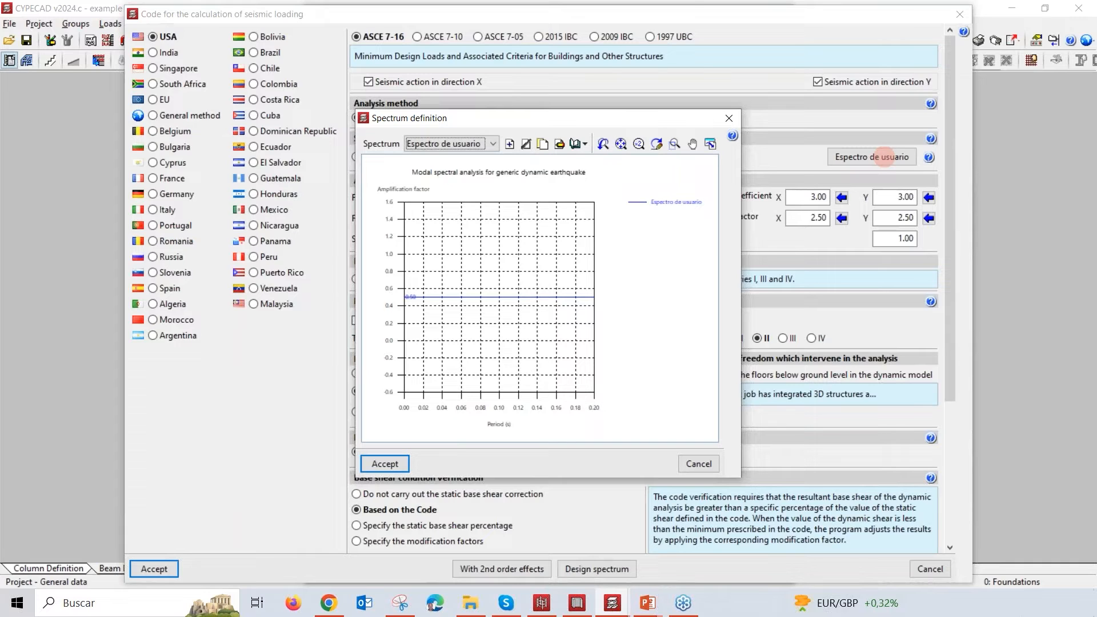
{"action": "left_click", "coordinate": [730, 117]}
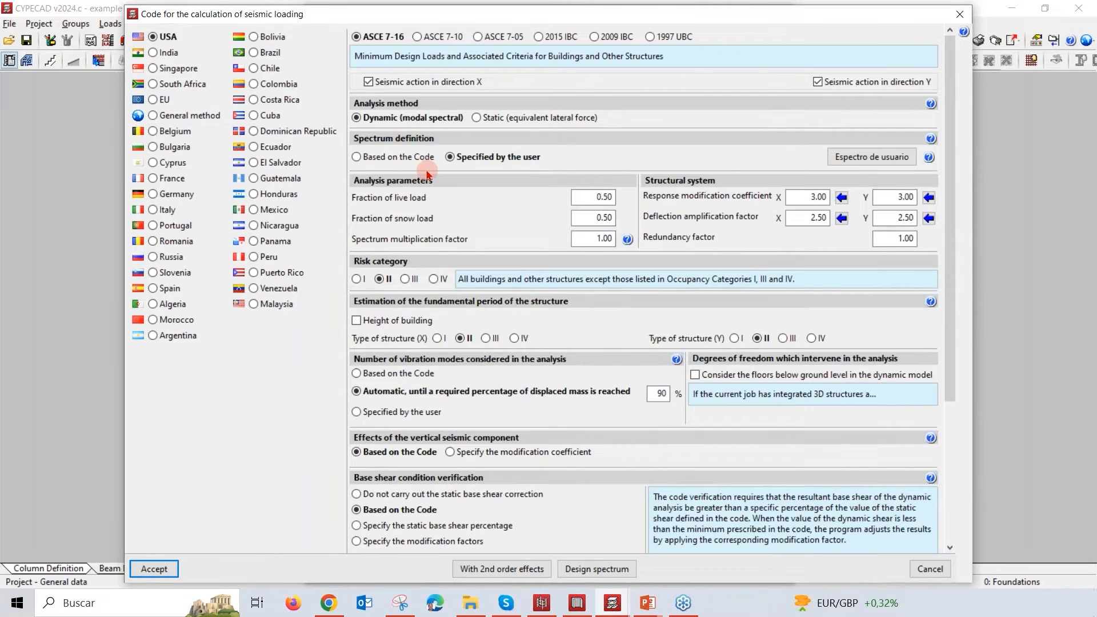
{"action": "left_click", "coordinate": [365, 163]}
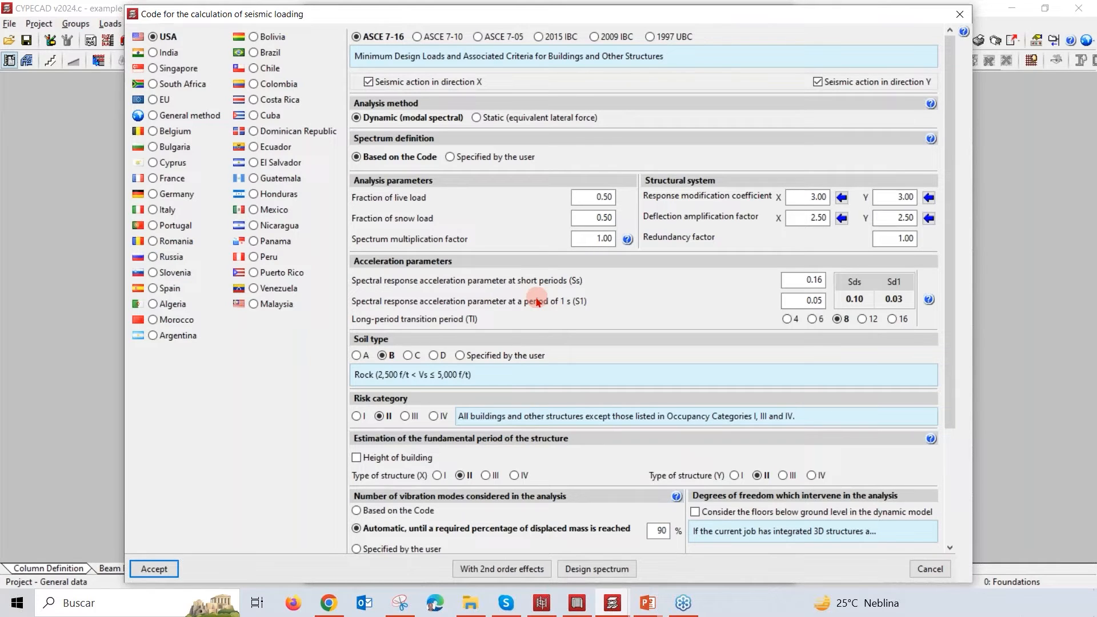
Step: Review the live and snow load fractions and the typical response modification and deflection amplification factors for direction X
{"action": "left_click", "coordinate": [597, 196]}
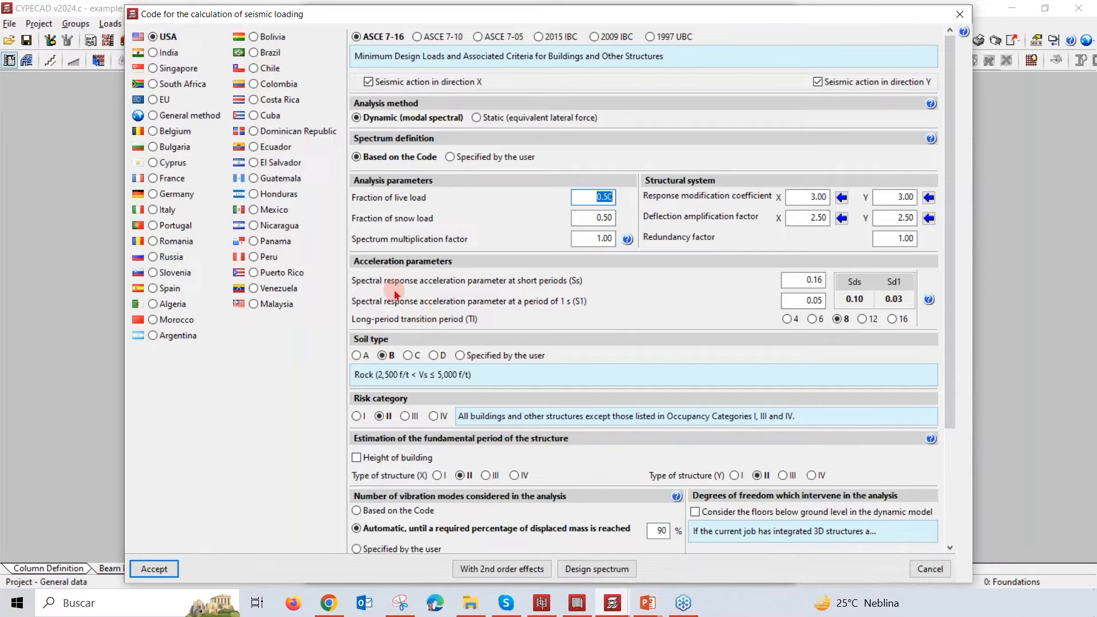
{"action": "left_click", "coordinate": [599, 217]}
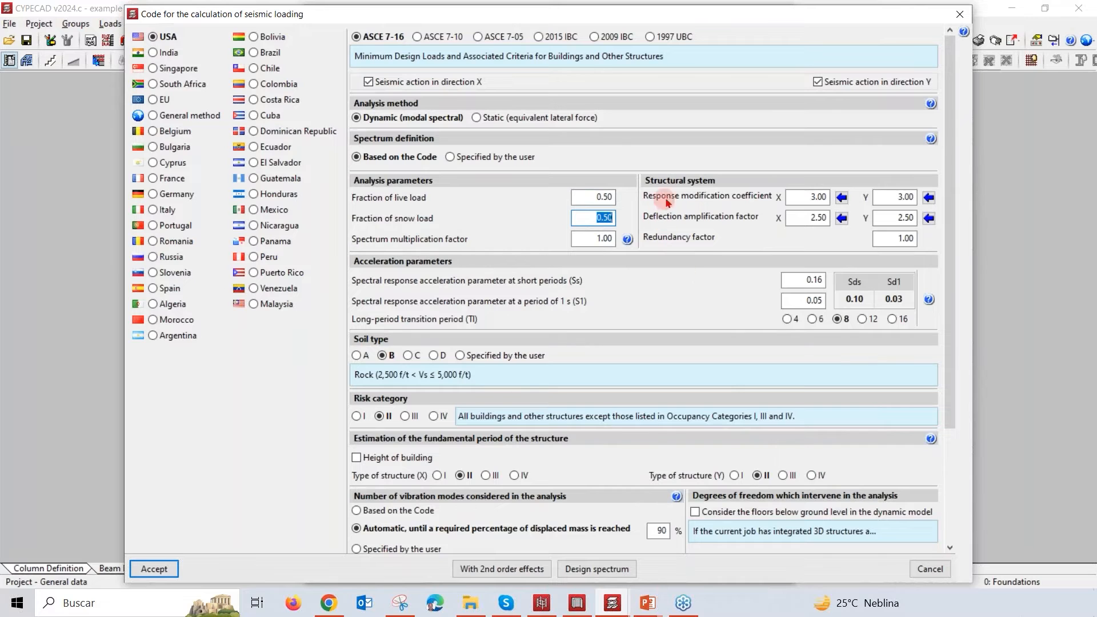
{"action": "left_click", "coordinate": [842, 197]}
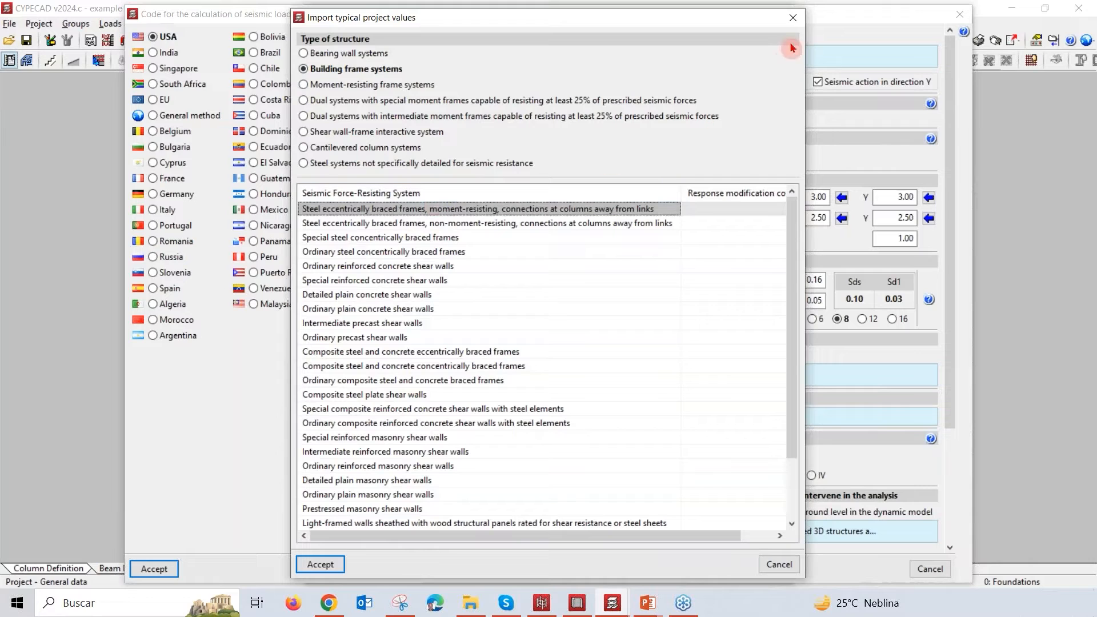
{"action": "left_click", "coordinate": [793, 18]}
{"action": "left_click", "coordinate": [842, 222]}
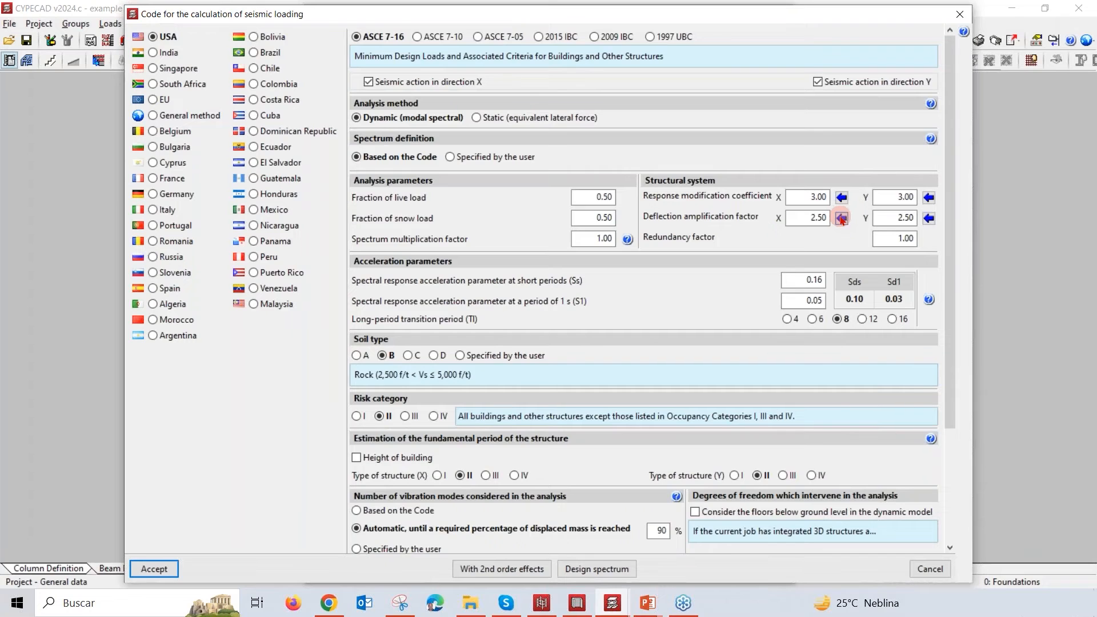
{"action": "left_click", "coordinate": [842, 220]}
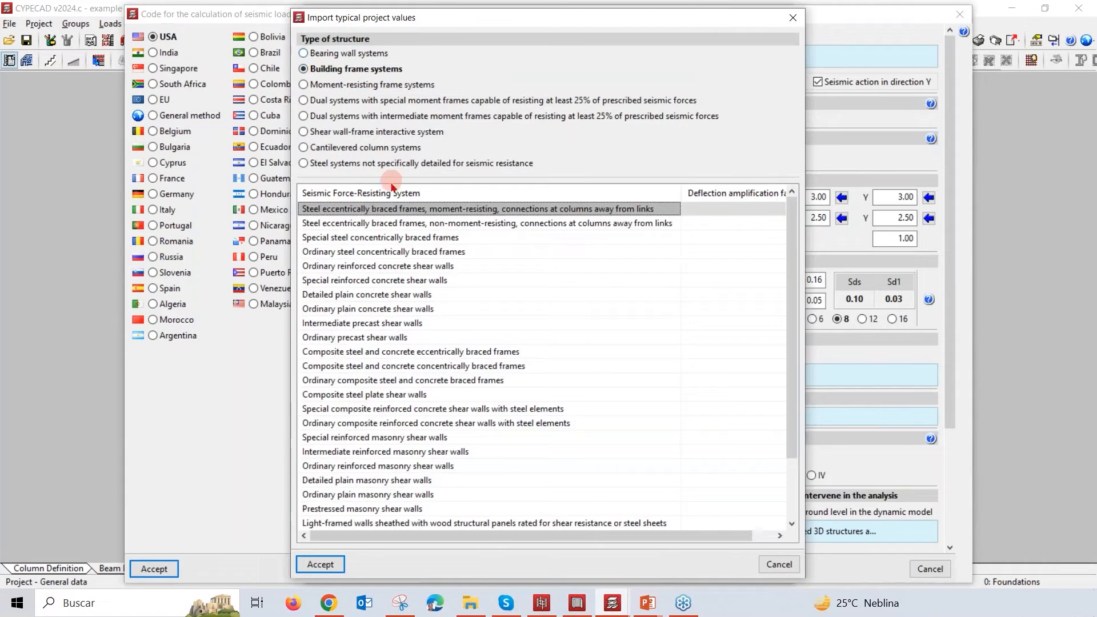
{"action": "left_click", "coordinate": [793, 18]}
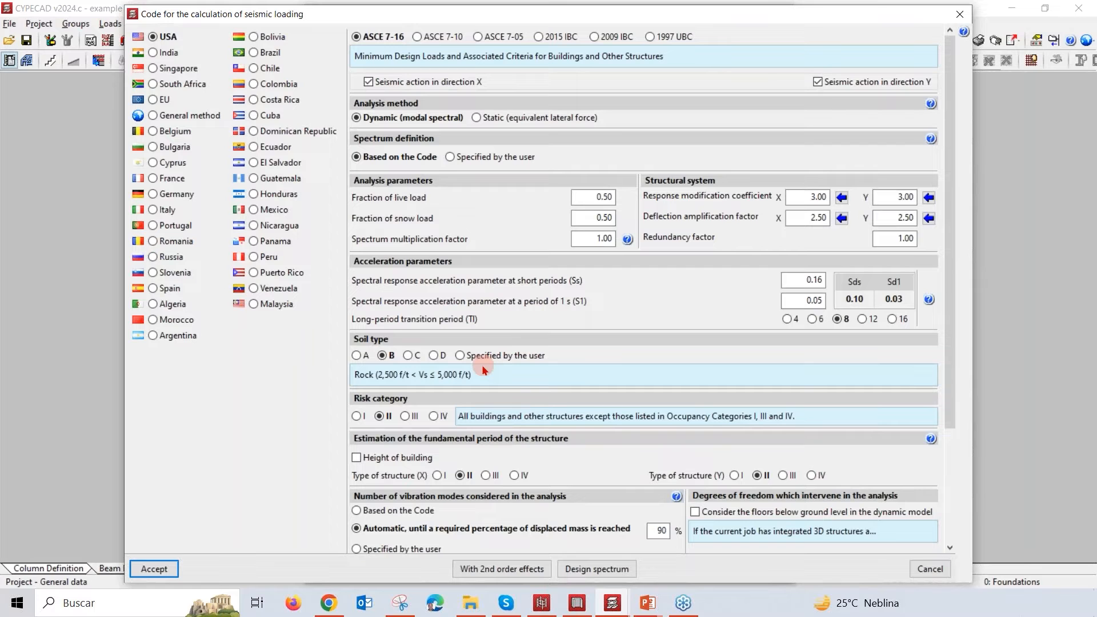
Step: Try a user-specified number of vibration modes and restore the automatic option based on the required percentage of displaced mass
{"action": "scroll", "coordinate": [503, 369], "scroll_direction": "down", "scroll_amount": 2}
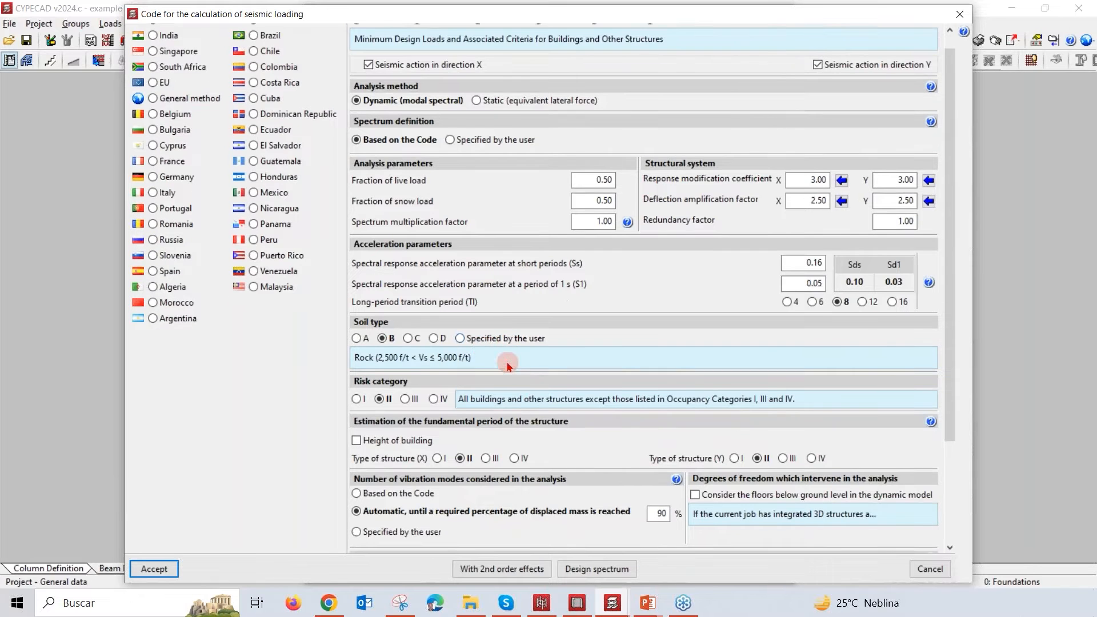
{"action": "scroll", "coordinate": [509, 371], "scroll_direction": "down", "scroll_amount": 3}
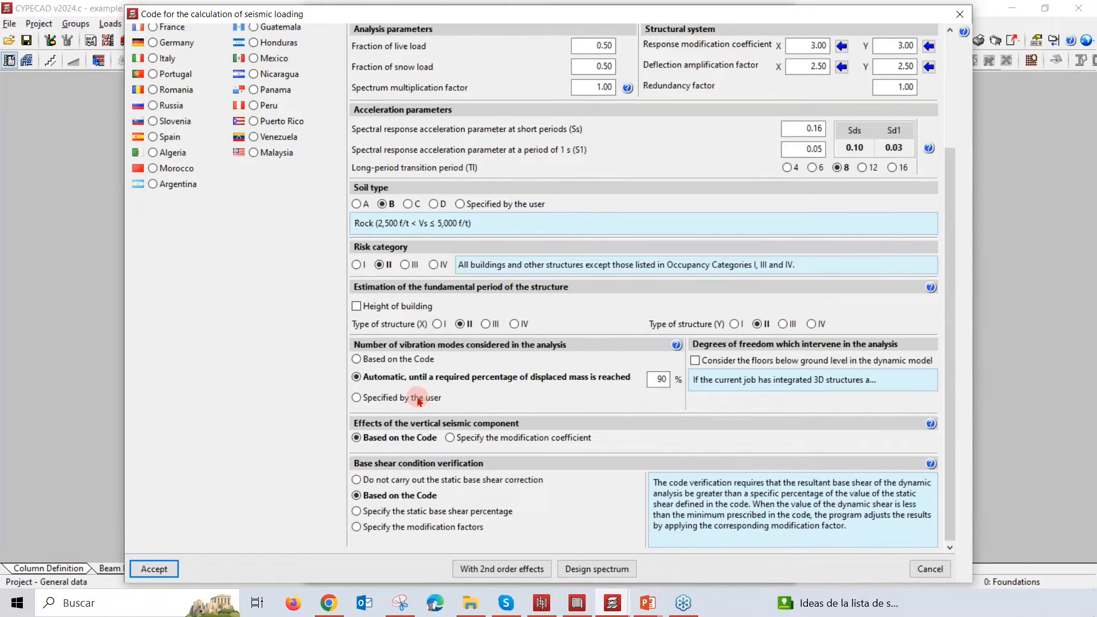
{"action": "left_click", "coordinate": [397, 401]}
{"action": "left_click_drag", "start_coordinate": [672, 403], "coordinate": [705, 395]}
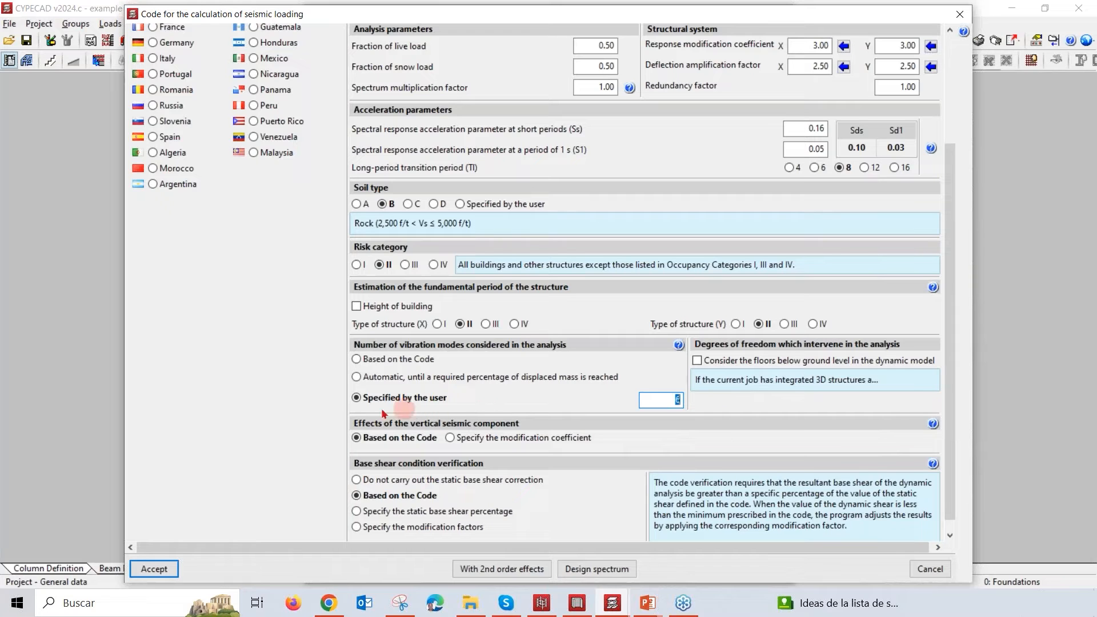
{"action": "left_click", "coordinate": [357, 377]}
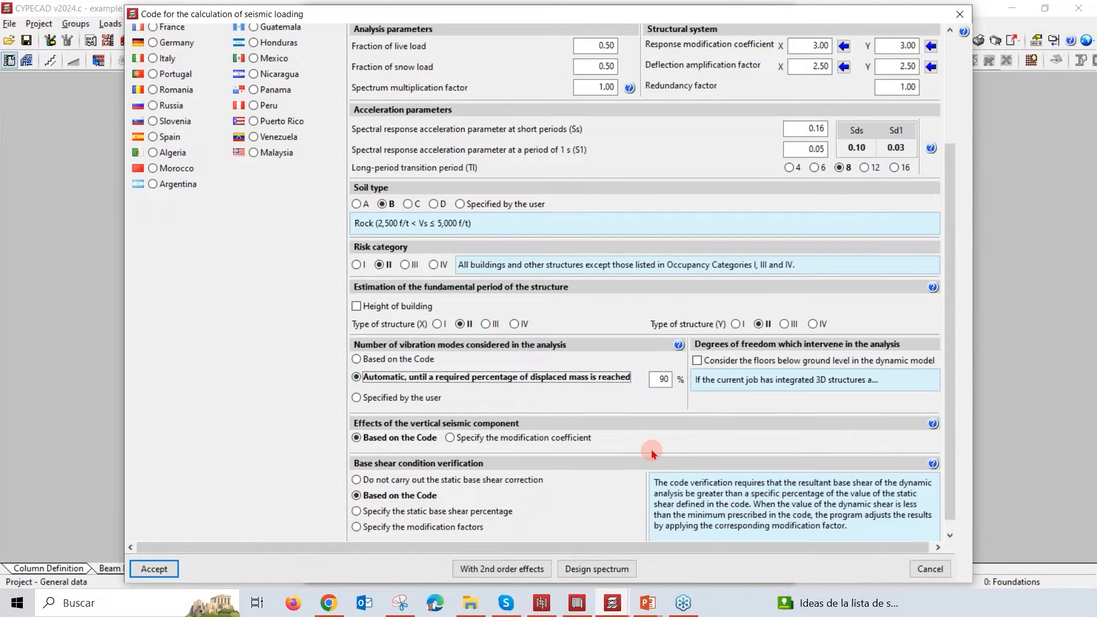
Step: Try specifying the modification coefficient for the vertical seismic component and set it back to Based on the Code
{"action": "scroll", "coordinate": [685, 444], "scroll_direction": "down", "scroll_amount": 1}
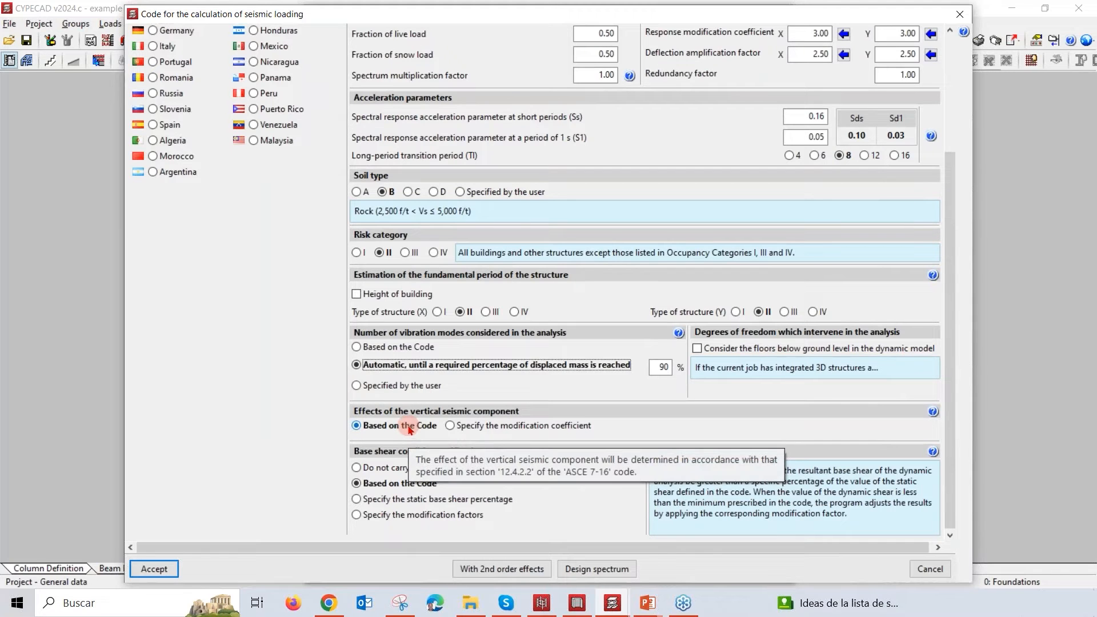
{"action": "left_click", "coordinate": [451, 426]}
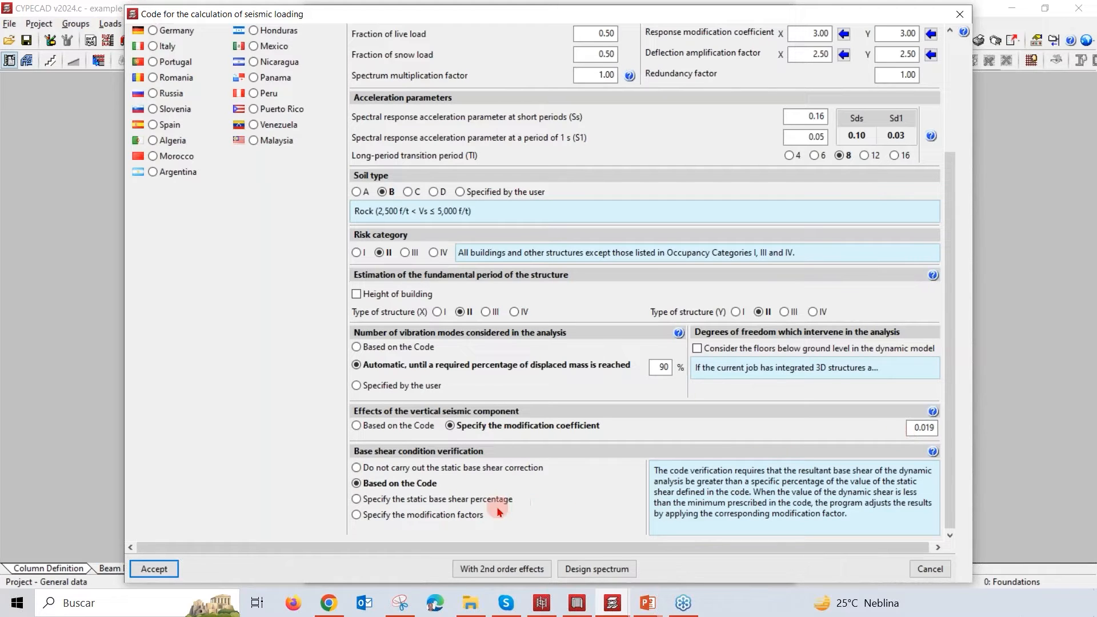
{"action": "left_click", "coordinate": [357, 426]}
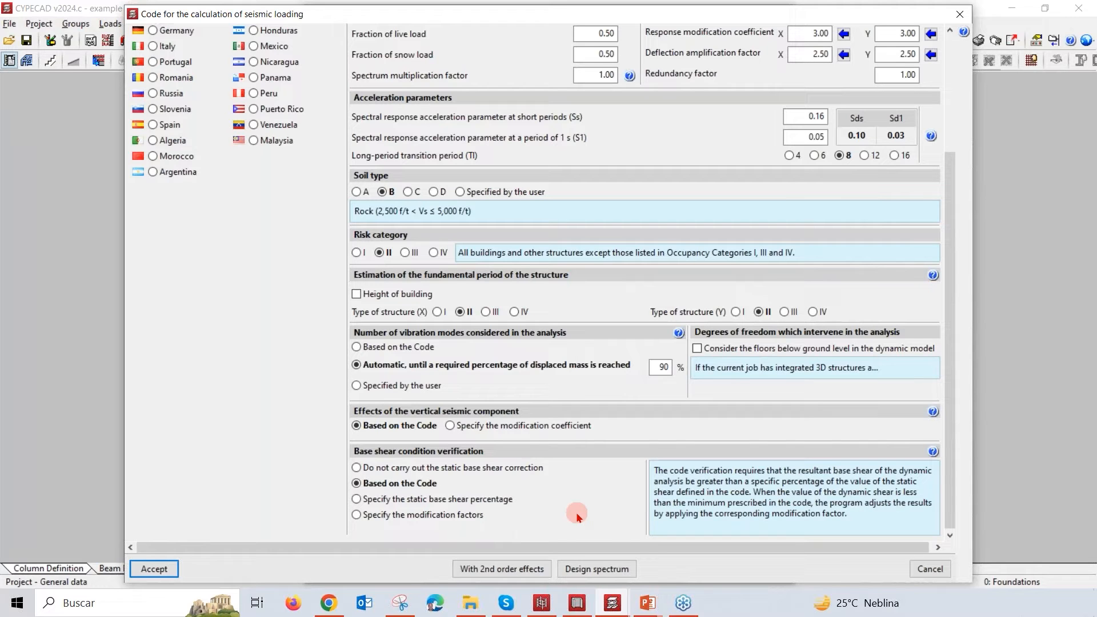
Step: View the design spectrum and the second order effects settings, and leave the seismic code settings without applying changes
{"action": "left_click", "coordinate": [614, 570]}
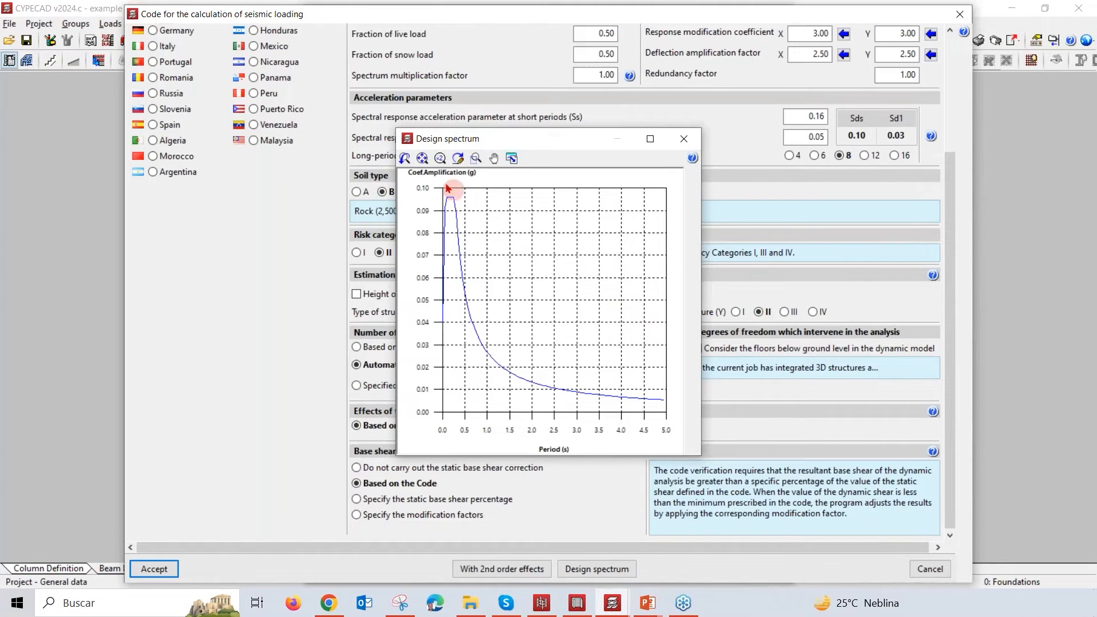
{"action": "left_click", "coordinate": [684, 140]}
{"action": "left_click", "coordinate": [514, 570]}
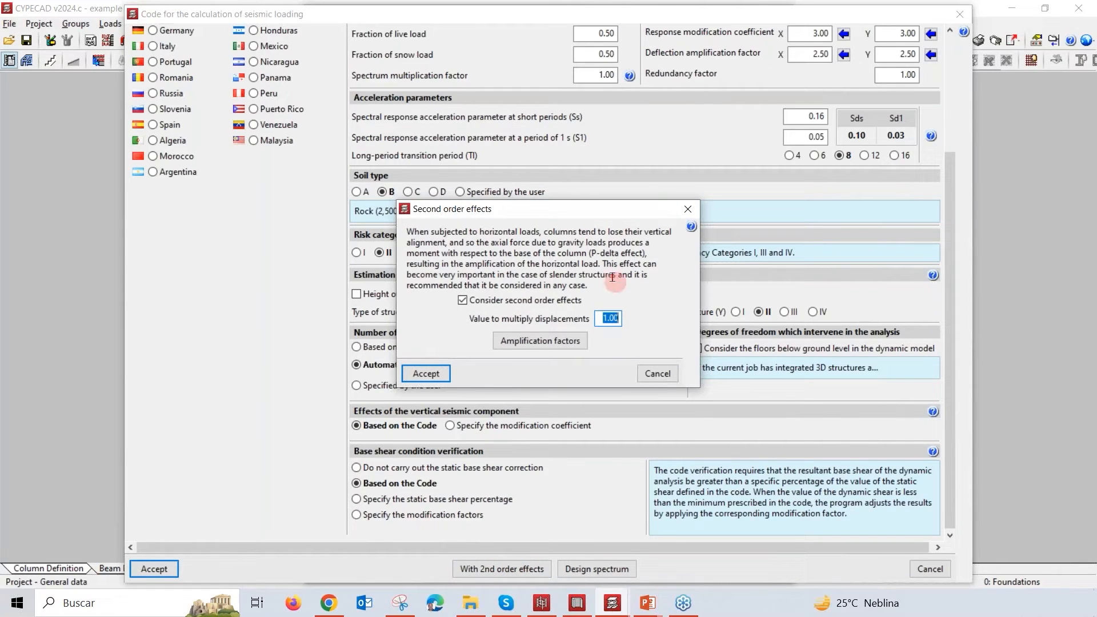
{"action": "left_click", "coordinate": [689, 212]}
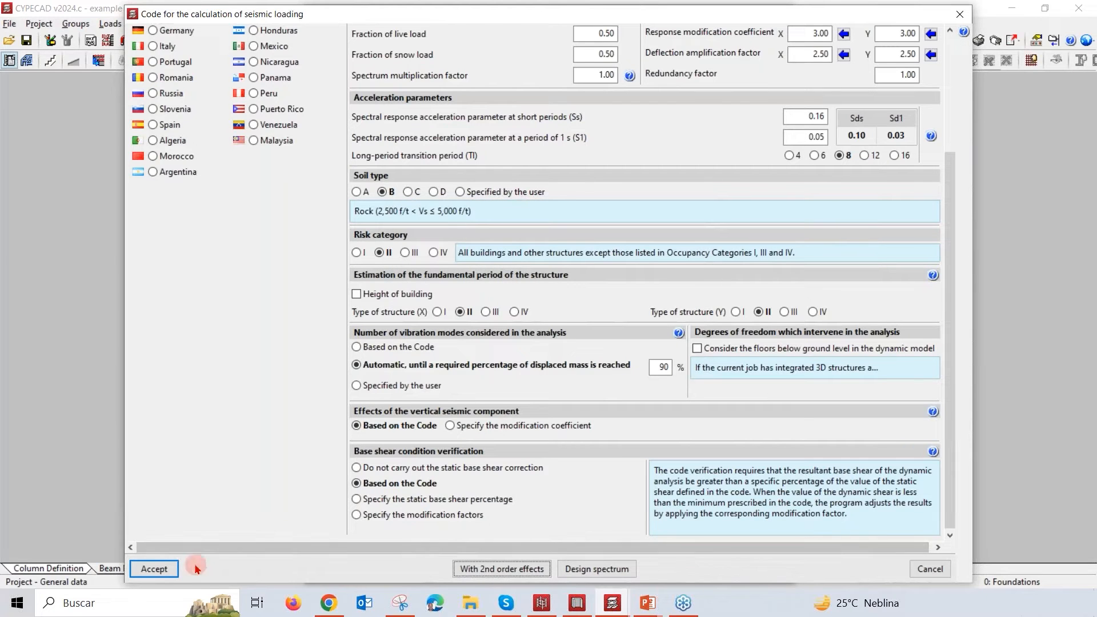
{"action": "left_click", "coordinate": [926, 570]}
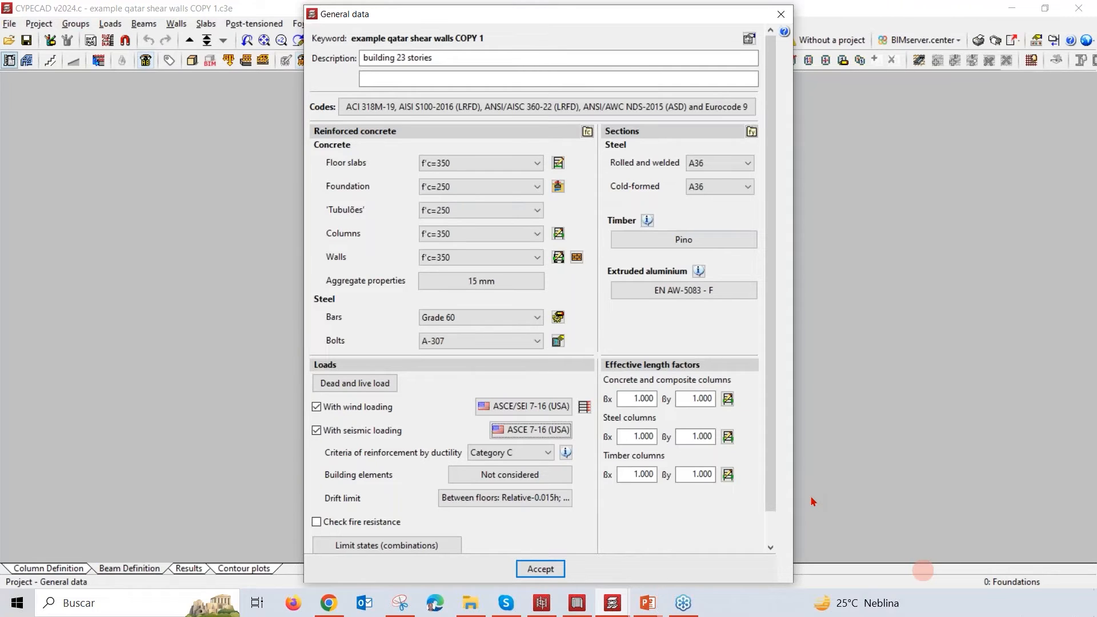
Step: Display the wind loads table and enlarge it to show the loads from Floor 1 to Floor 23
{"action": "left_click", "coordinate": [584, 408]}
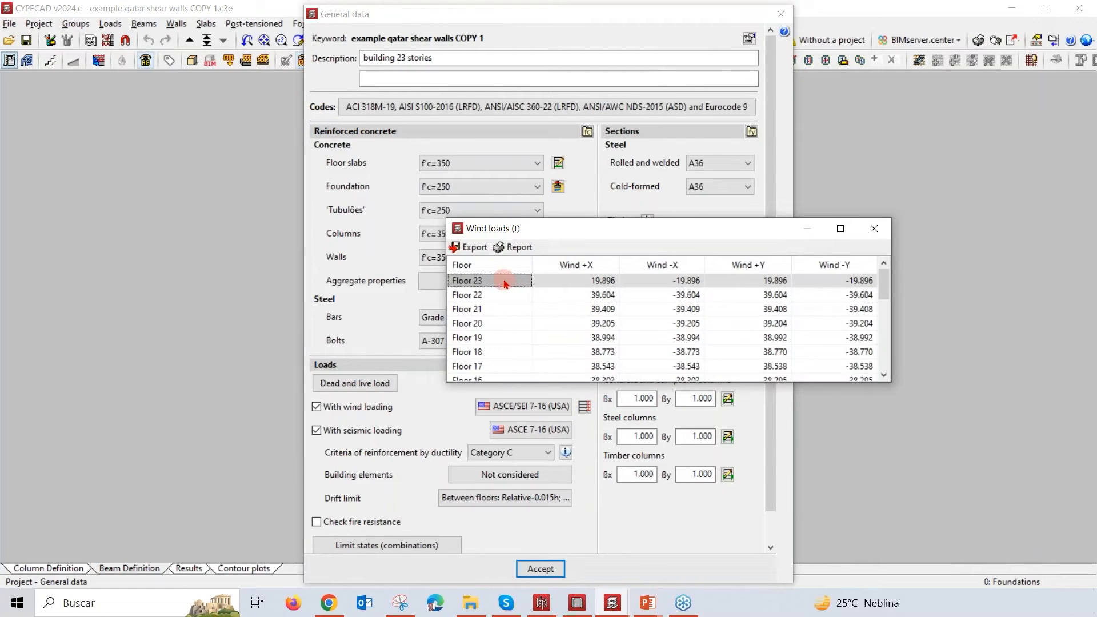
{"action": "left_click_drag", "start_coordinate": [640, 382], "coordinate": [655, 561]}
{"action": "left_click_drag", "start_coordinate": [691, 224], "coordinate": [645, 96]}
{"action": "left_click_drag", "start_coordinate": [673, 460], "coordinate": [684, 496]}
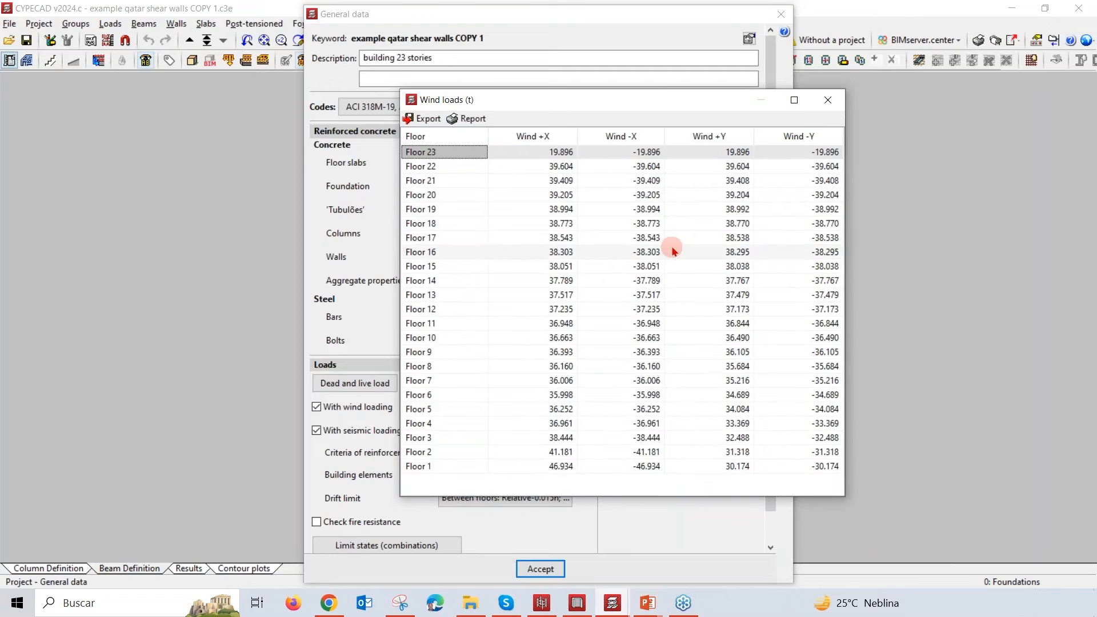
Step: View the wind loads report and its print options, and return to the general data
{"action": "left_click", "coordinate": [474, 120]}
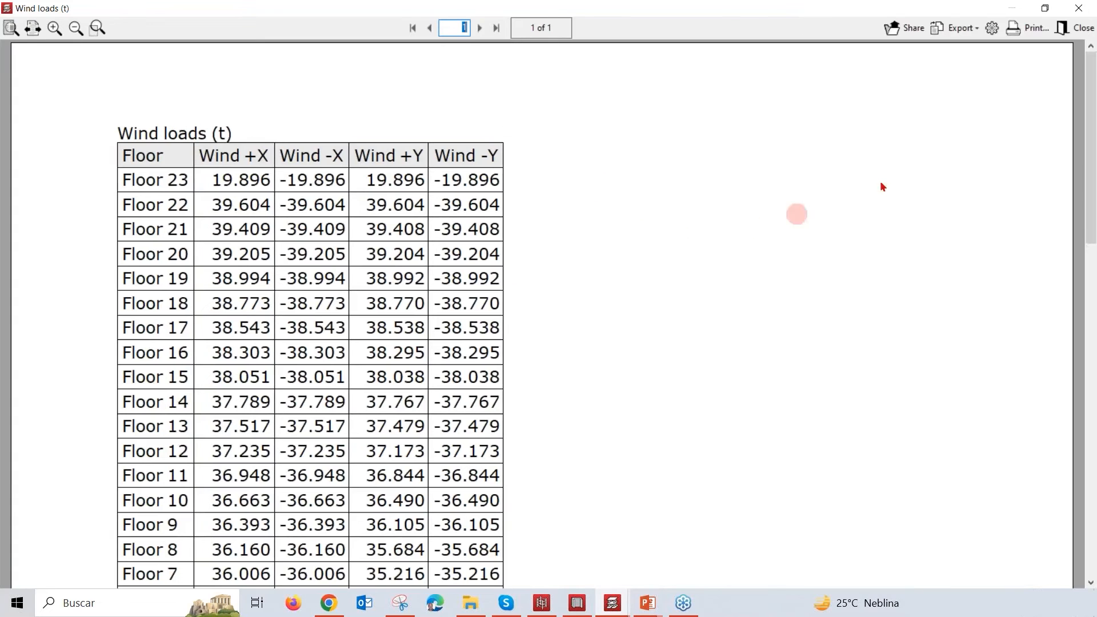
{"action": "left_click", "coordinate": [1029, 28]}
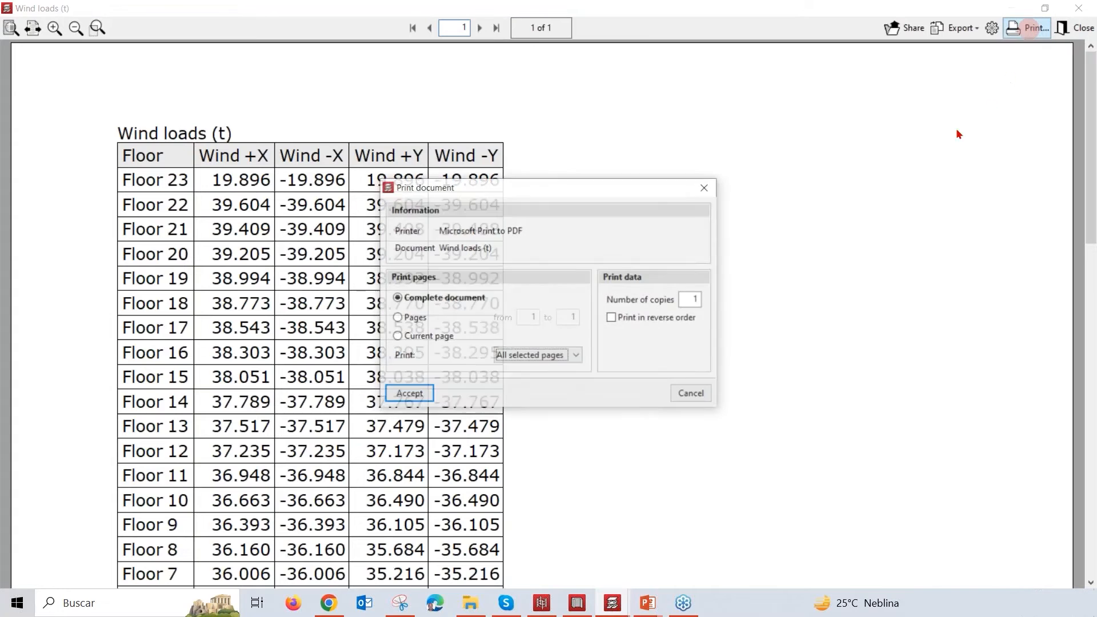
{"action": "left_click", "coordinate": [707, 187]}
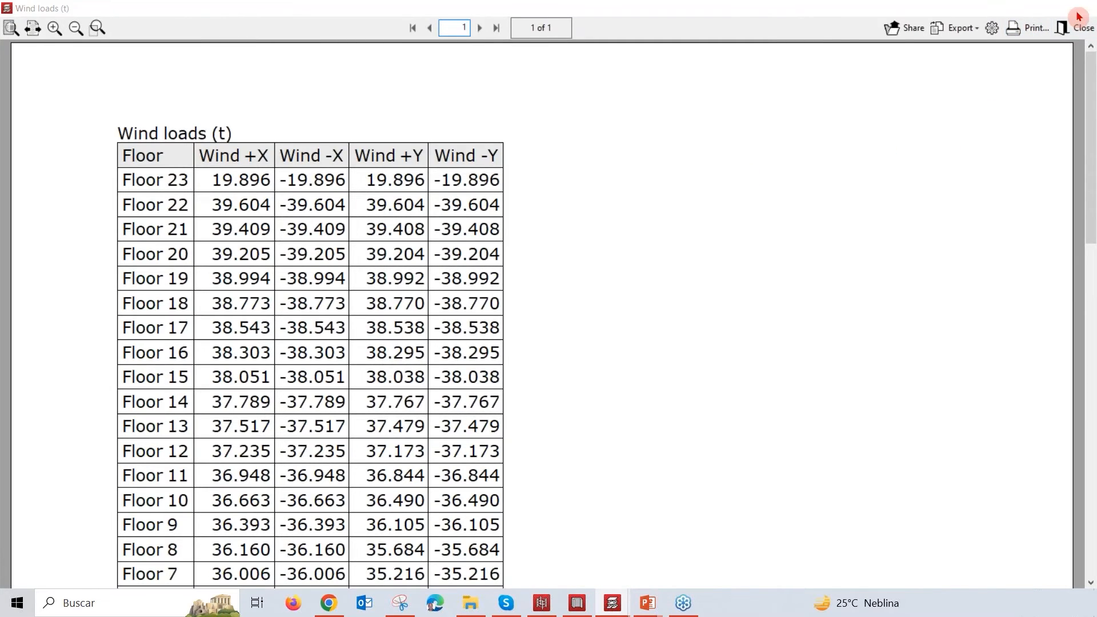
{"action": "left_click", "coordinate": [1079, 8]}
{"action": "left_click", "coordinate": [827, 106]}
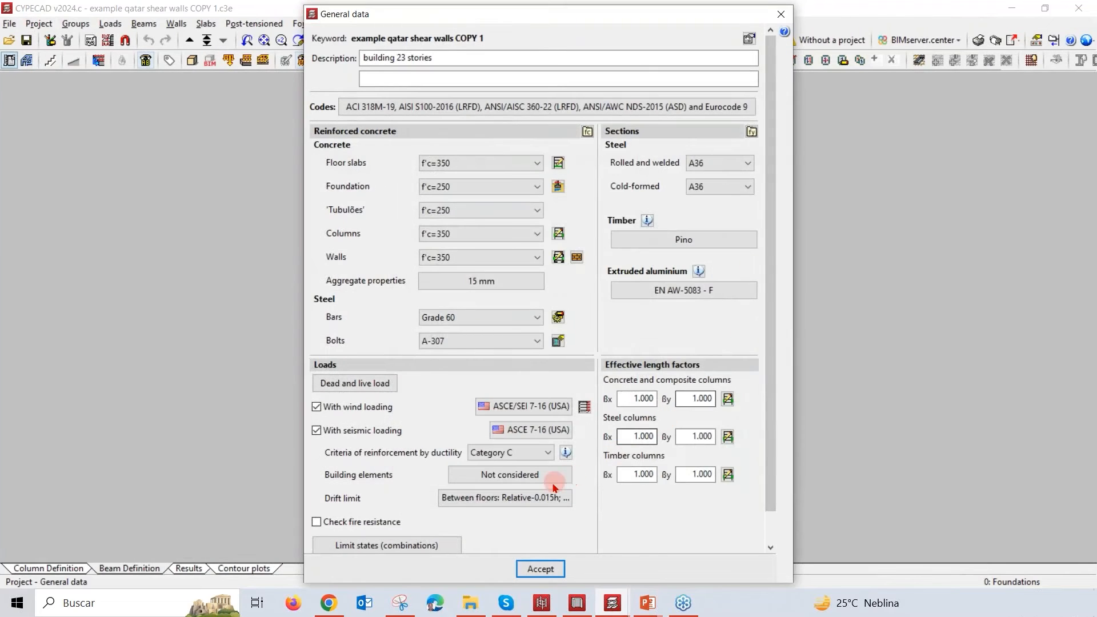
Step: View the categories available for the criteria of reinforcement by ductility
{"action": "left_click", "coordinate": [529, 454]}
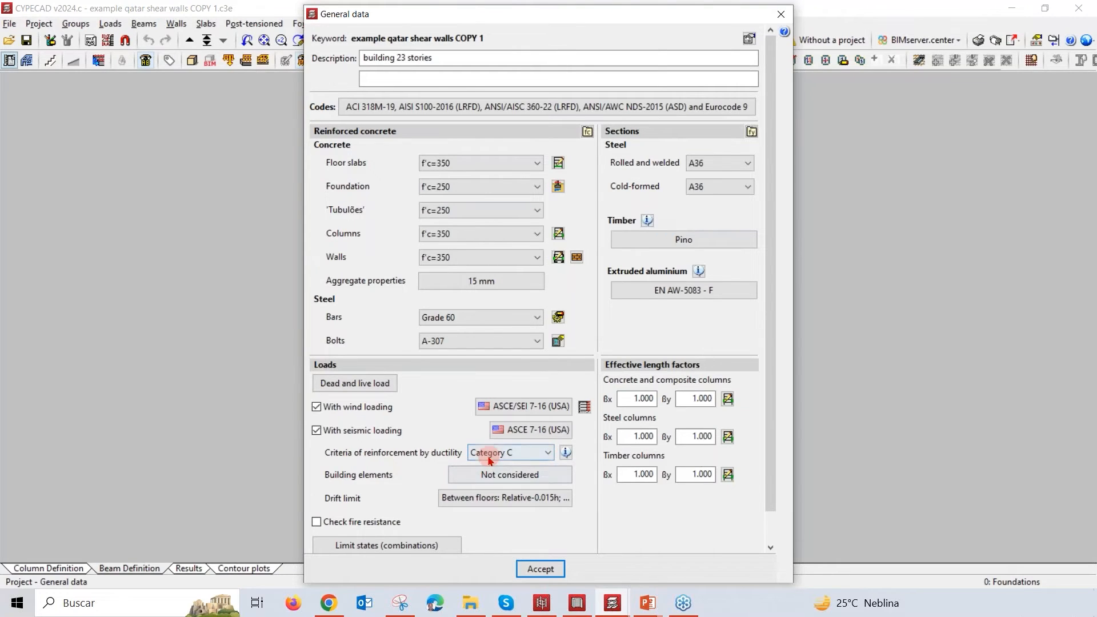
{"action": "left_click", "coordinate": [550, 454]}
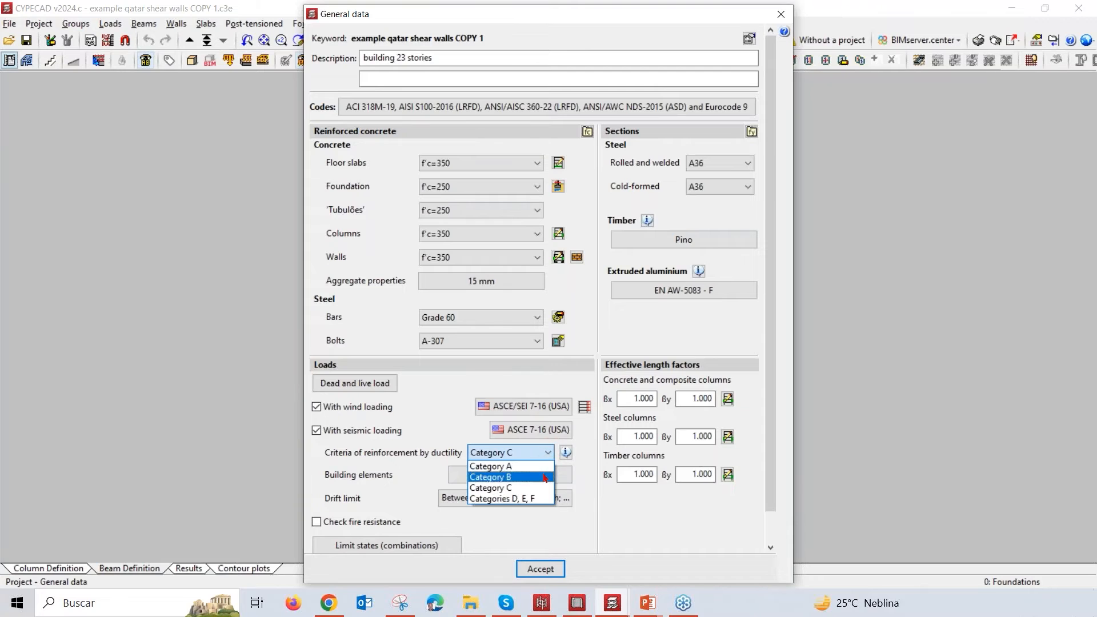
{"action": "left_click", "coordinate": [593, 479]}
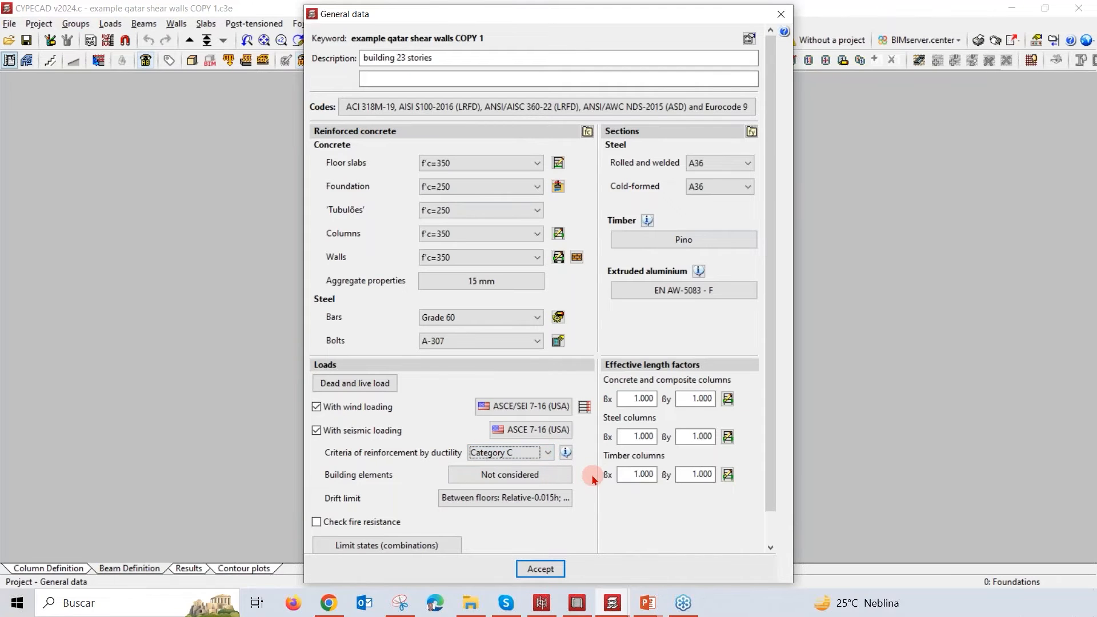
Step: Read the explanation of the Interaction with the structure option for building elements, and leave without applying it
{"action": "left_click", "coordinate": [563, 478]}
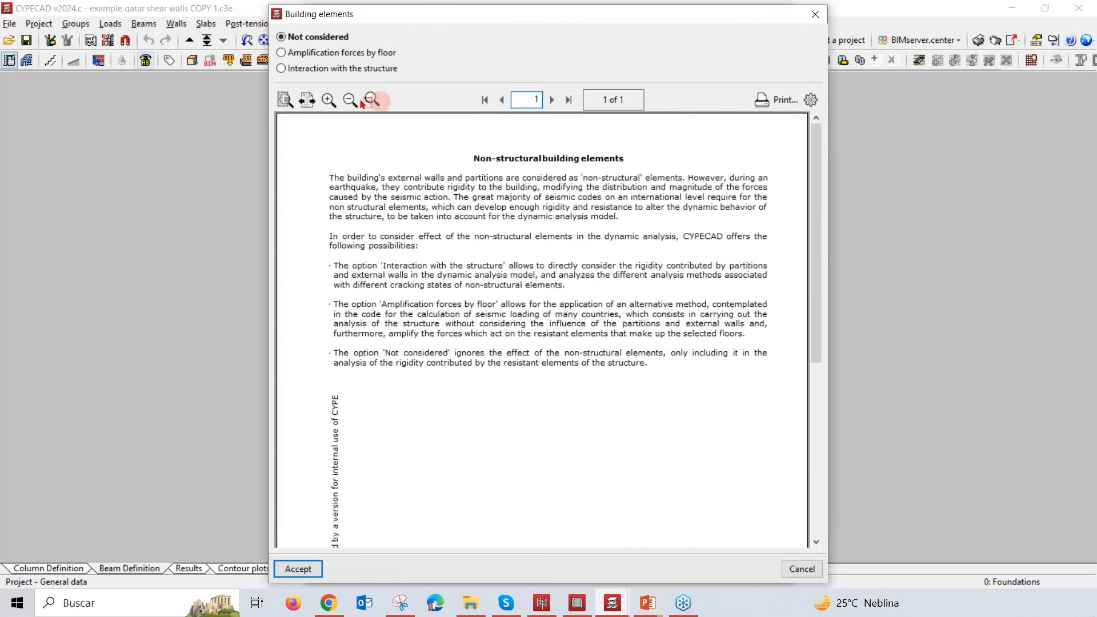
{"action": "left_click", "coordinate": [355, 69]}
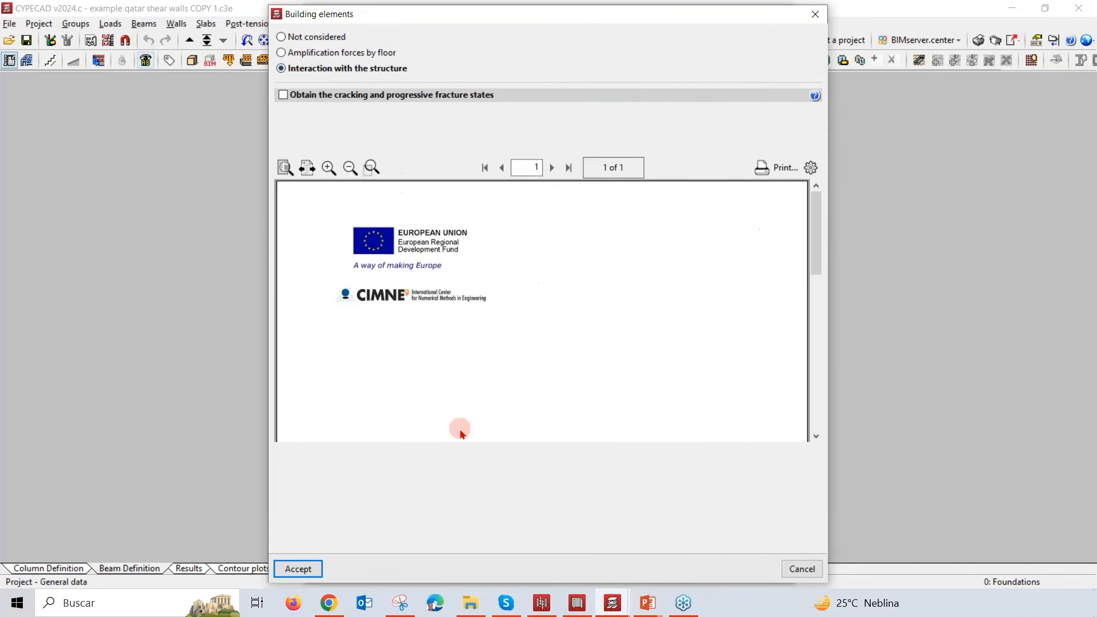
{"action": "scroll", "coordinate": [499, 349], "scroll_direction": "down", "scroll_amount": 1}
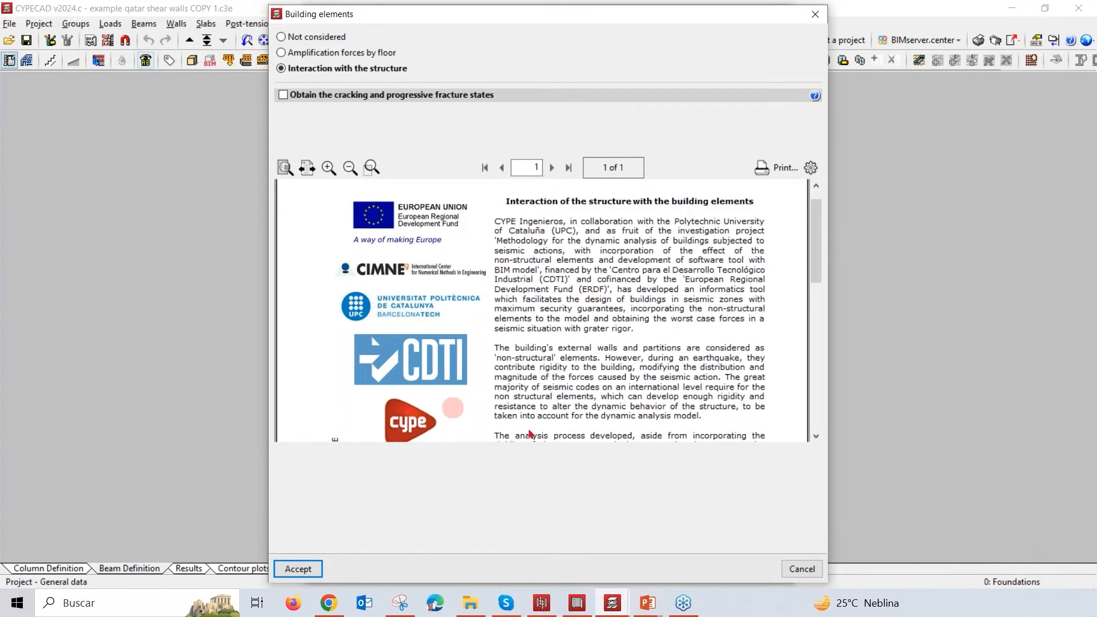
{"action": "left_click", "coordinate": [815, 14]}
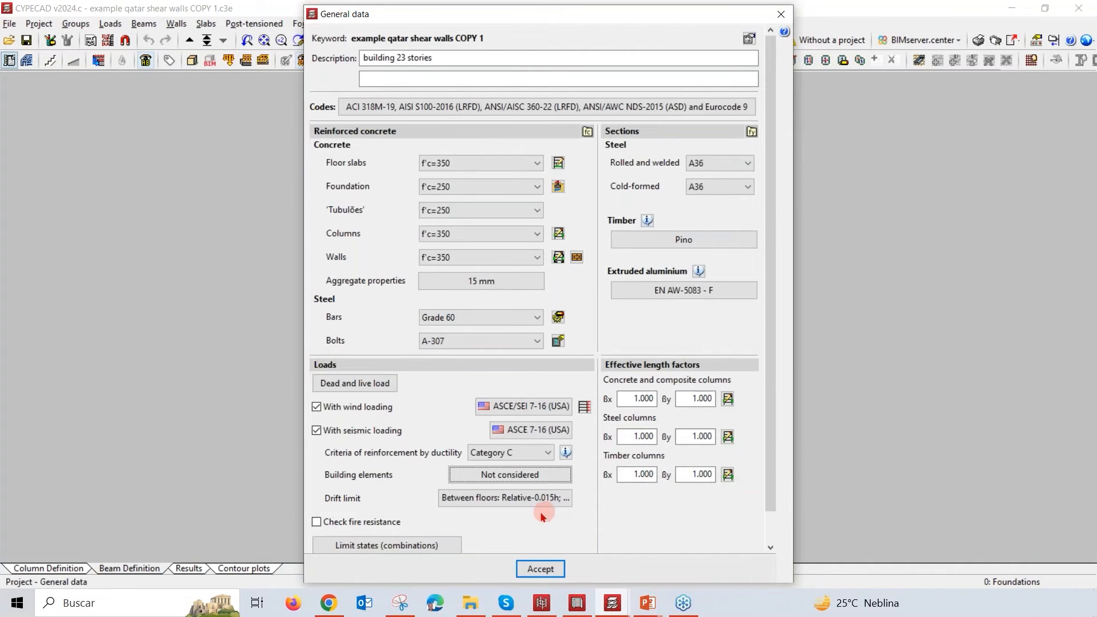
Step: Try a fire resistance check with 2 Hours required for Floor 23 and discard it
{"action": "left_click", "coordinate": [386, 523]}
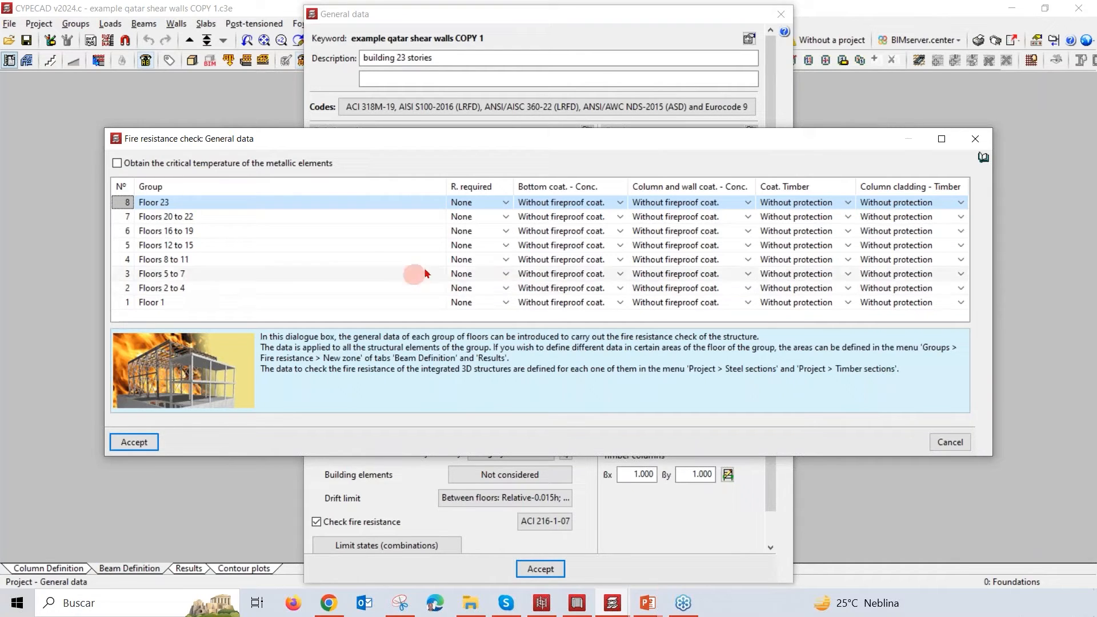
{"action": "left_click", "coordinate": [486, 203]}
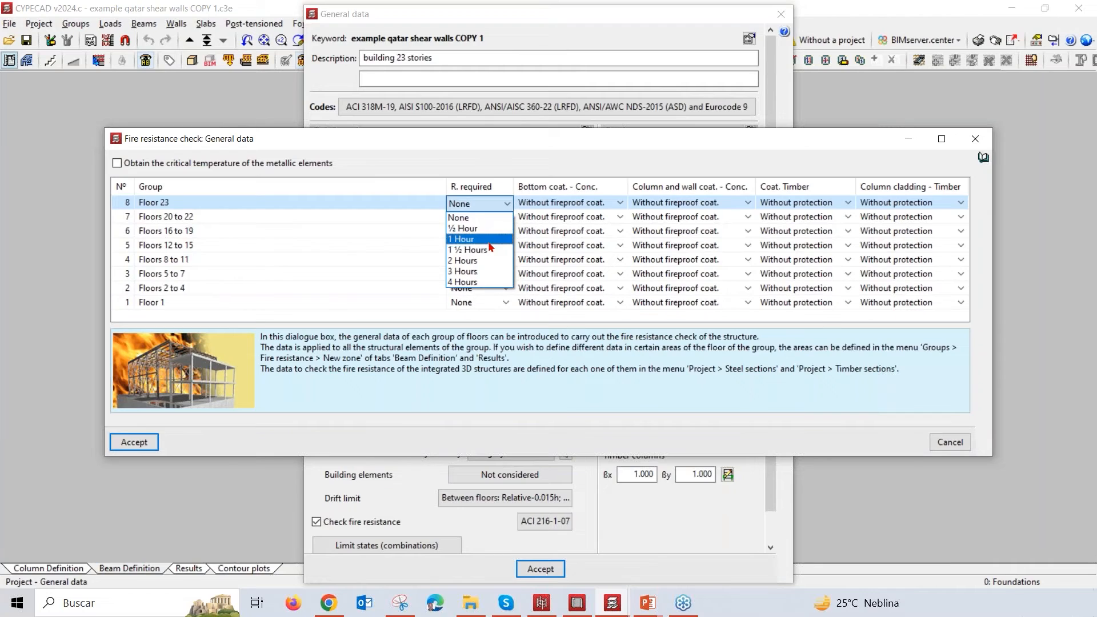
{"action": "left_click", "coordinate": [484, 261]}
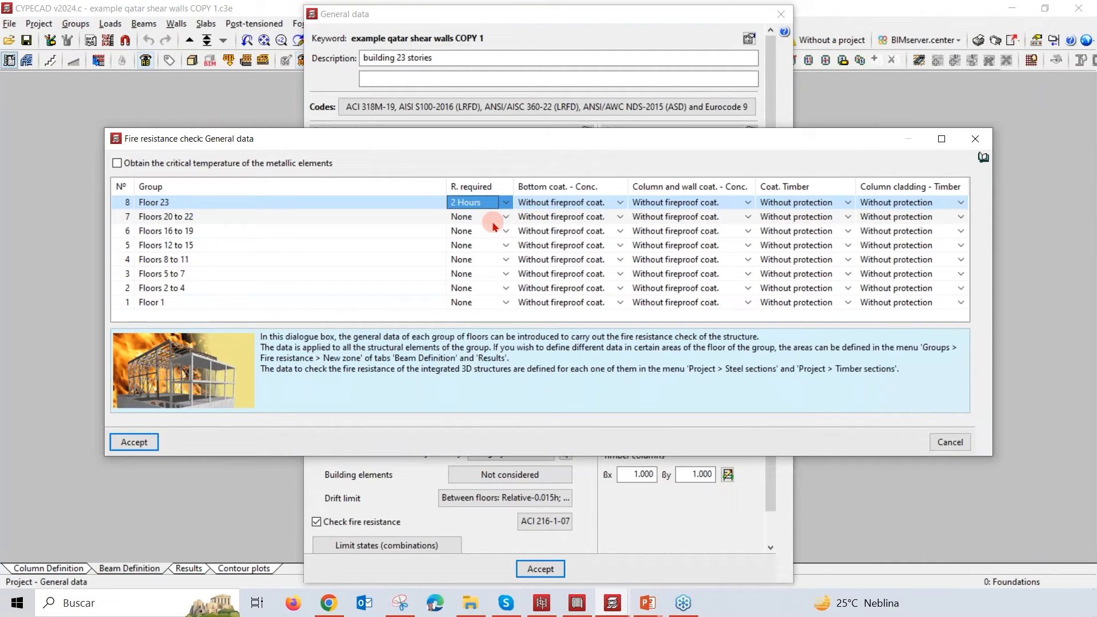
{"action": "left_click", "coordinate": [975, 143]}
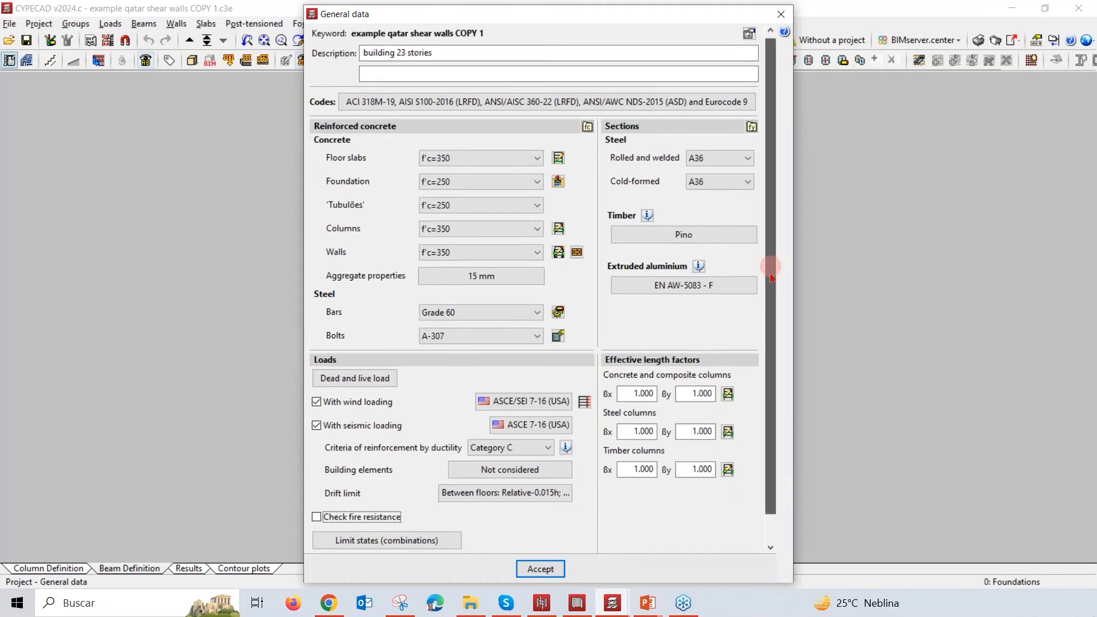
Step: View the report of load combinations and partial safety factors for the ACI 318M-19 concrete limit state, and close it
{"action": "scroll", "coordinate": [768, 286], "scroll_direction": "down", "scroll_amount": 1}
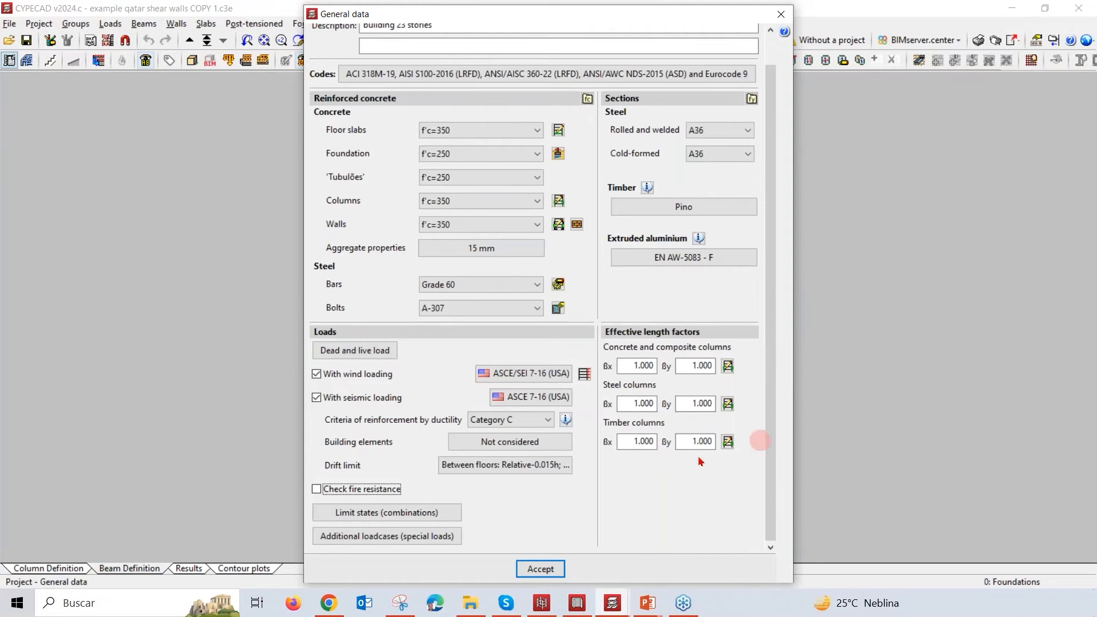
{"action": "left_click", "coordinate": [442, 519]}
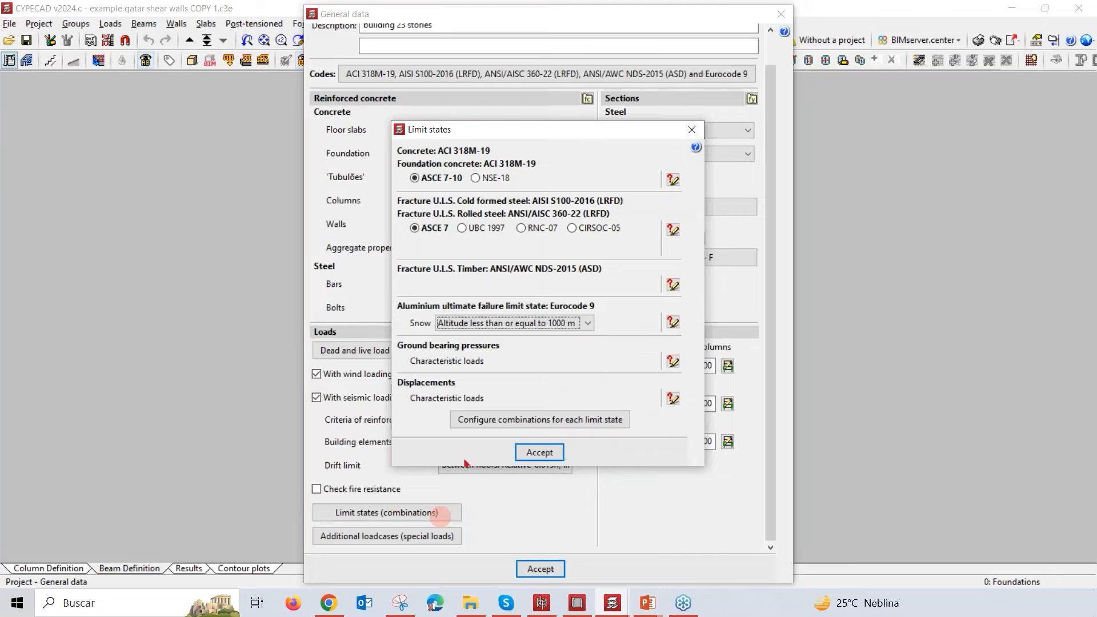
{"action": "left_click", "coordinate": [673, 180]}
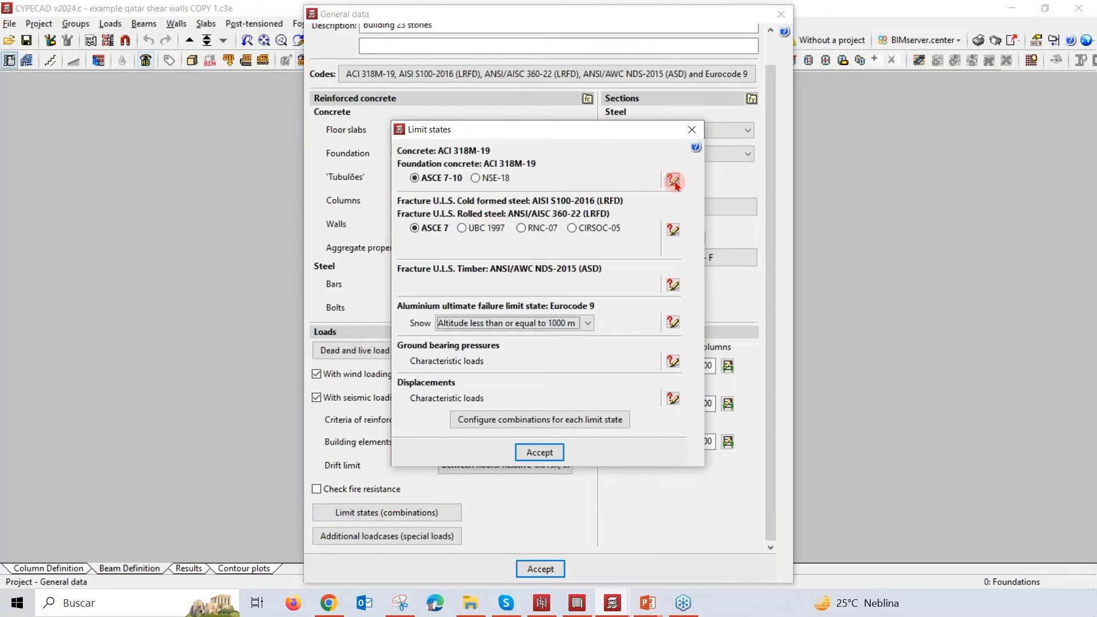
{"action": "left_click", "coordinate": [673, 182]}
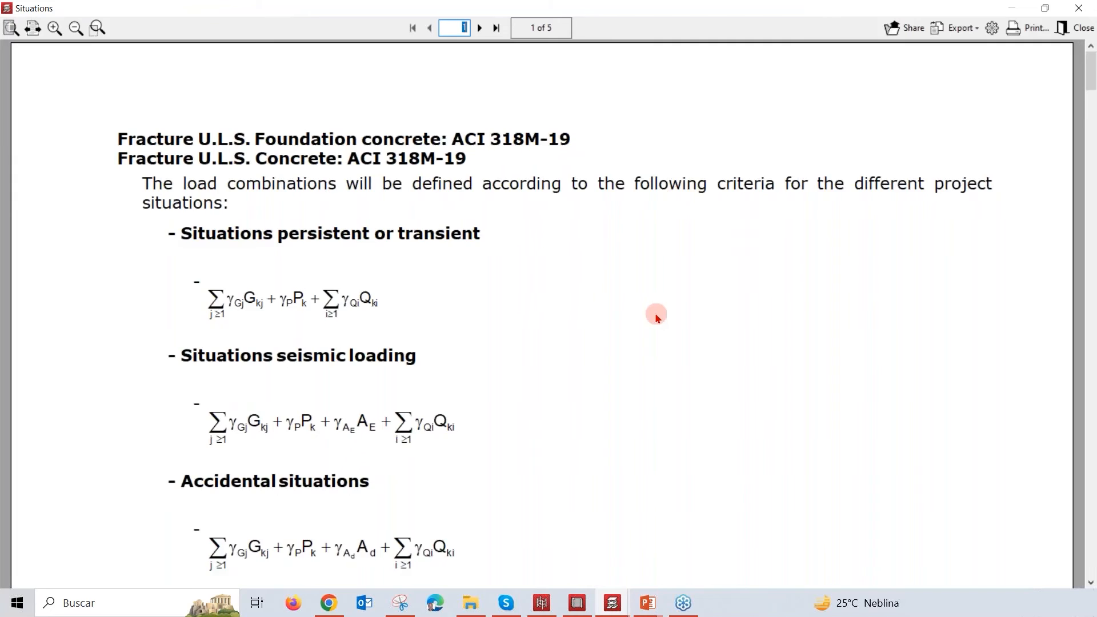
{"action": "scroll", "coordinate": [656, 317], "scroll_direction": "down", "scroll_amount": 8}
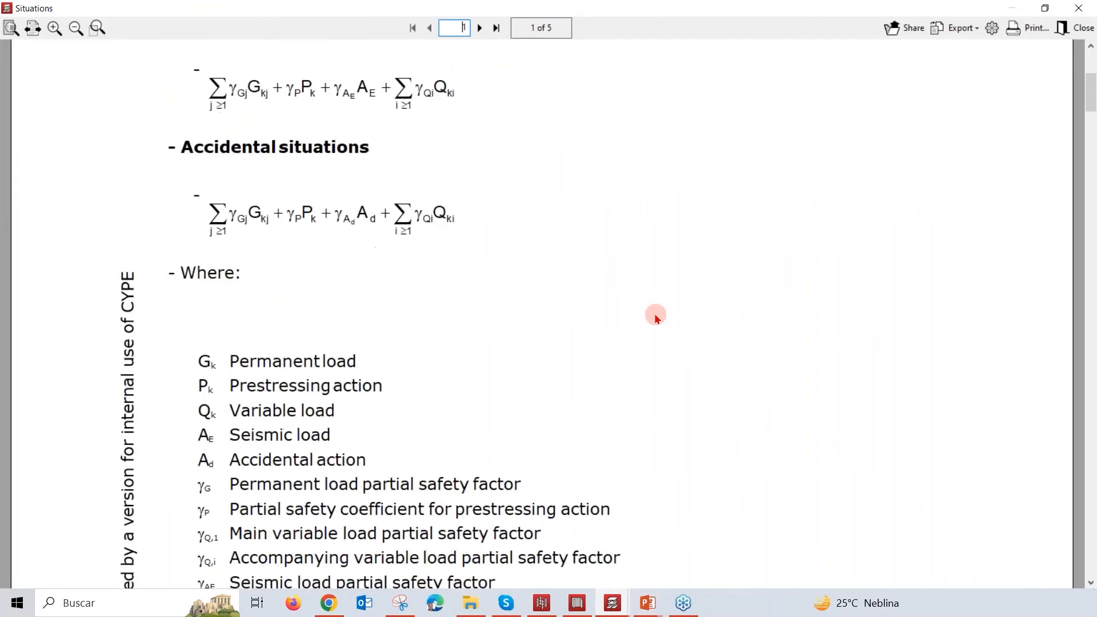
{"action": "scroll", "coordinate": [657, 316], "scroll_direction": "down", "scroll_amount": 8}
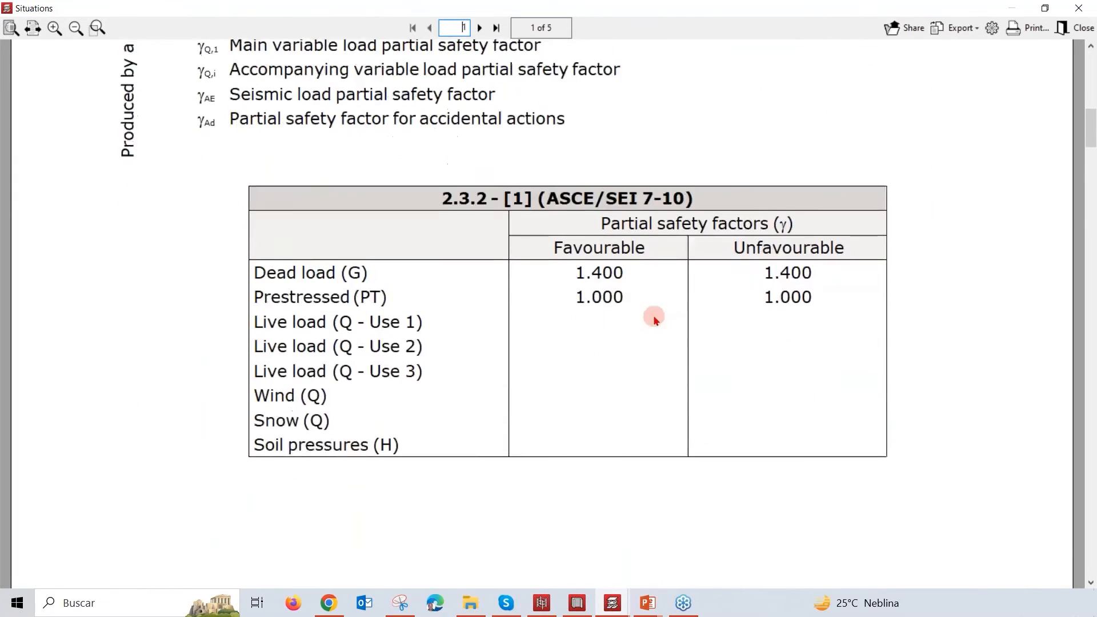
{"action": "left_click", "coordinate": [1079, 8]}
Step: Examine the seismic loading safety factors in user-introduced project situations for displacements, and leave the limit states without applying them
{"action": "left_click", "coordinate": [543, 421]}
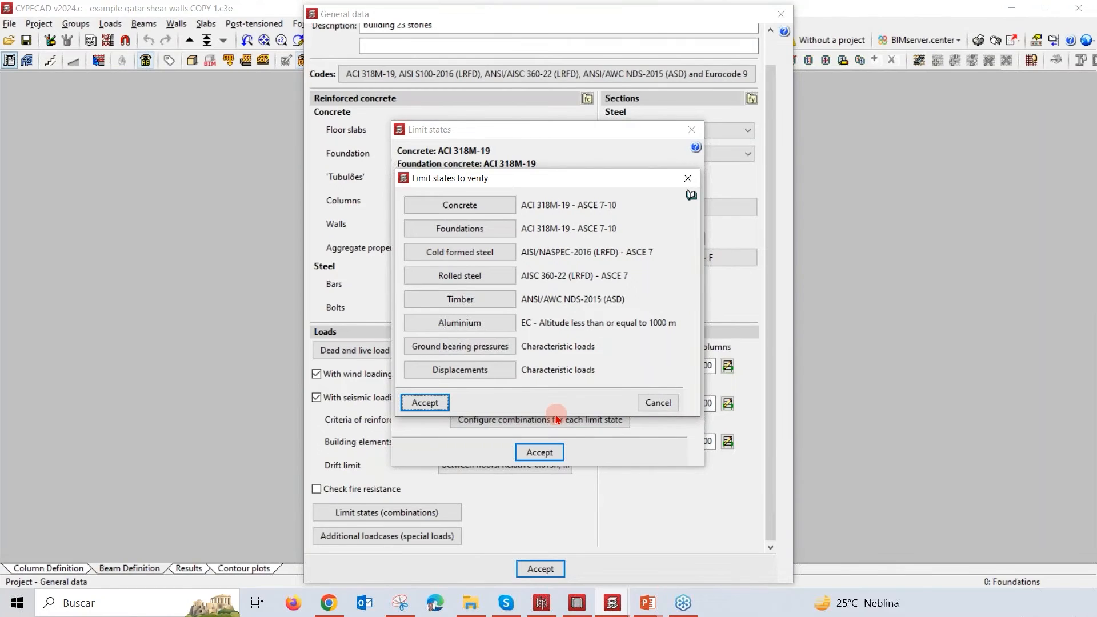
{"action": "left_click", "coordinate": [494, 375]}
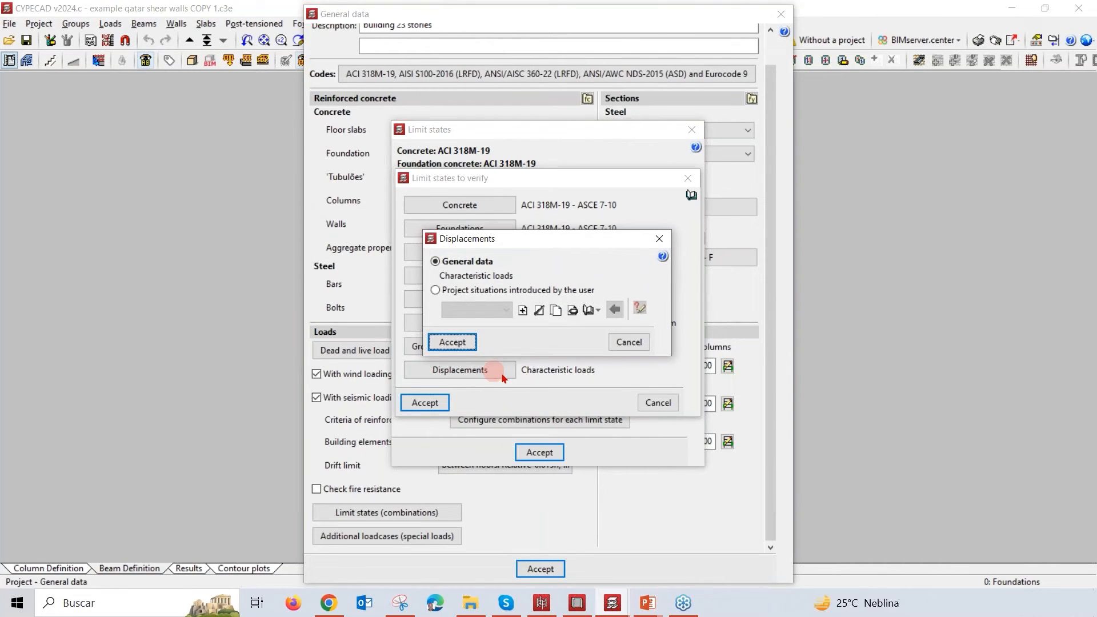
{"action": "left_click", "coordinate": [437, 291]}
{"action": "left_click", "coordinate": [615, 309]}
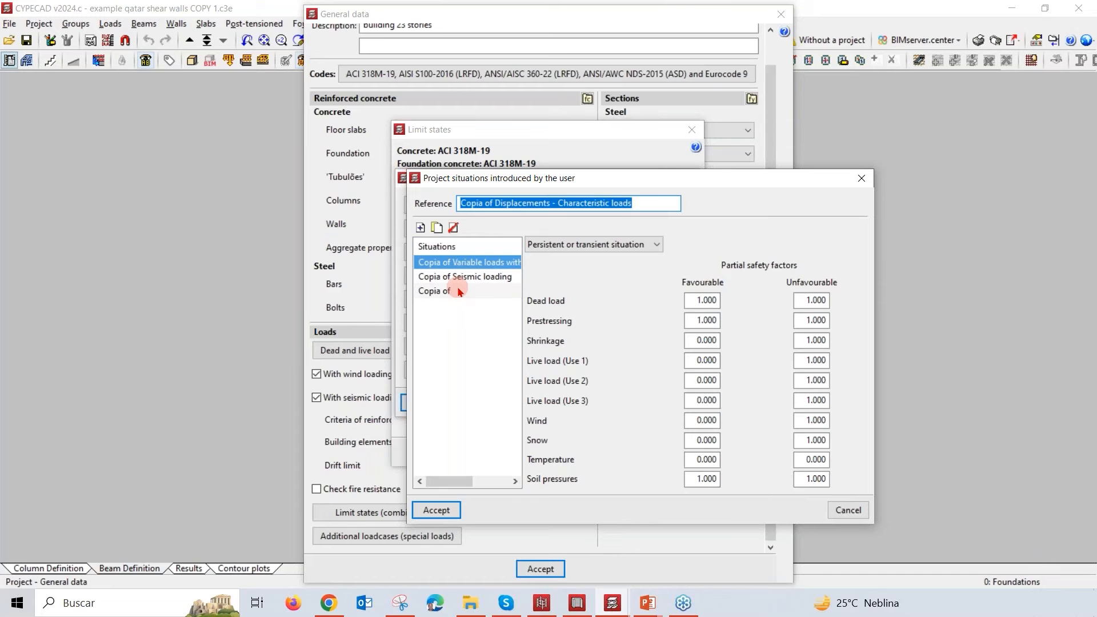
{"action": "left_click", "coordinate": [482, 277]}
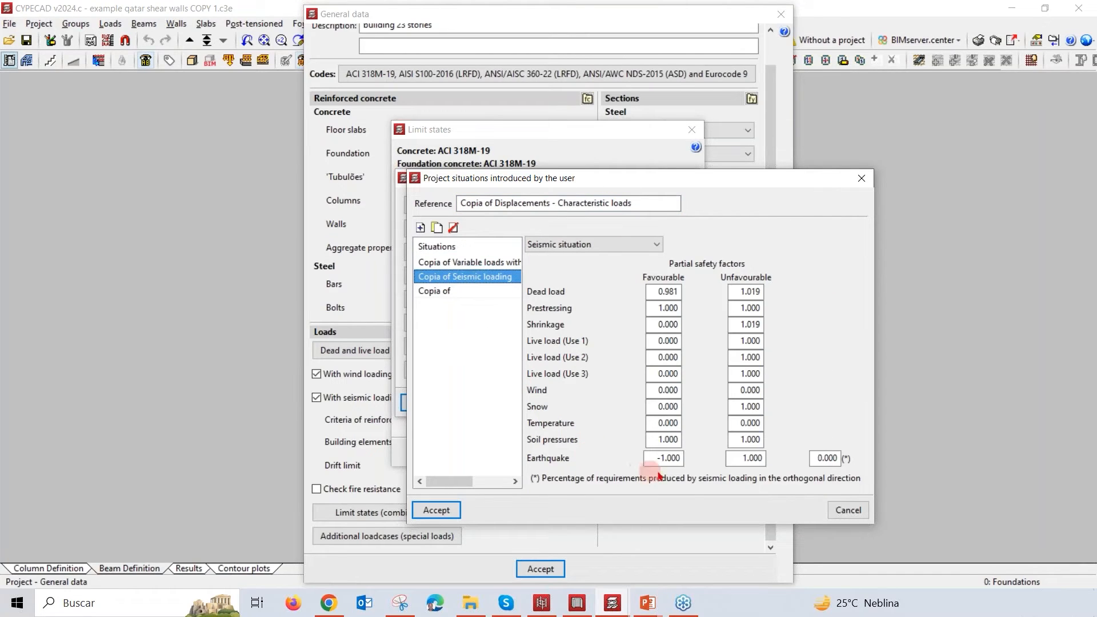
{"action": "double_click", "coordinate": [826, 458]}
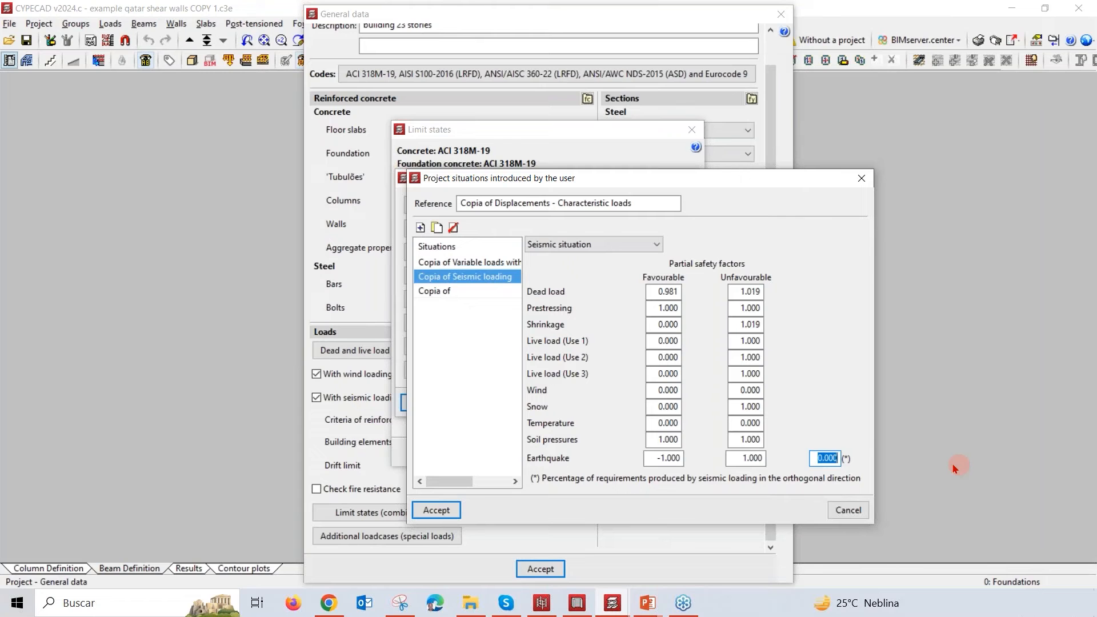
{"action": "left_click", "coordinate": [846, 510]}
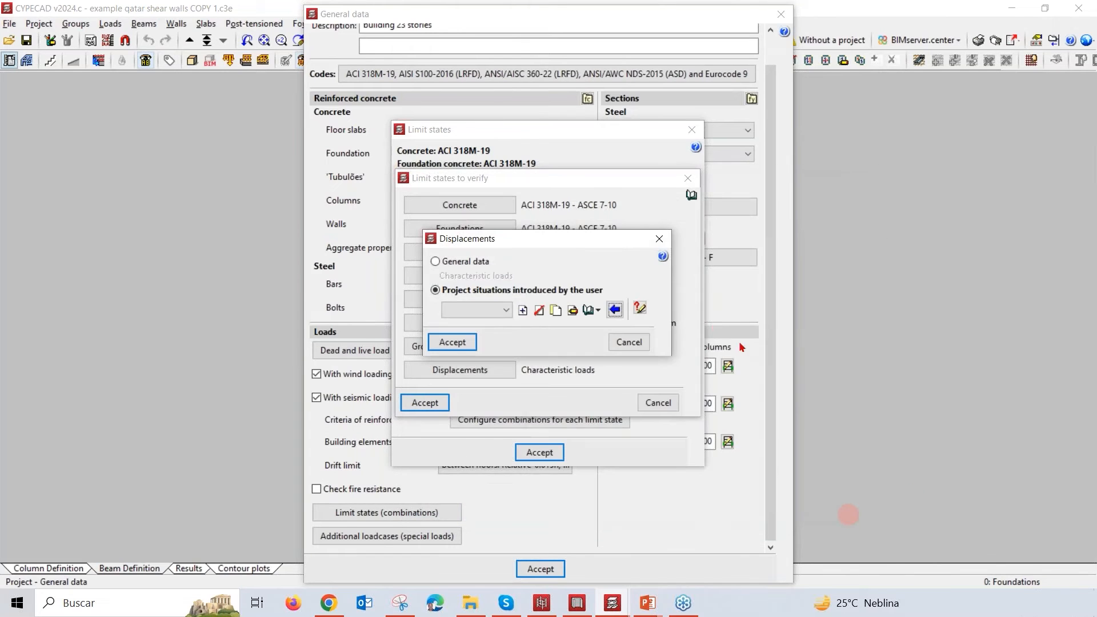
{"action": "left_click", "coordinate": [659, 238]}
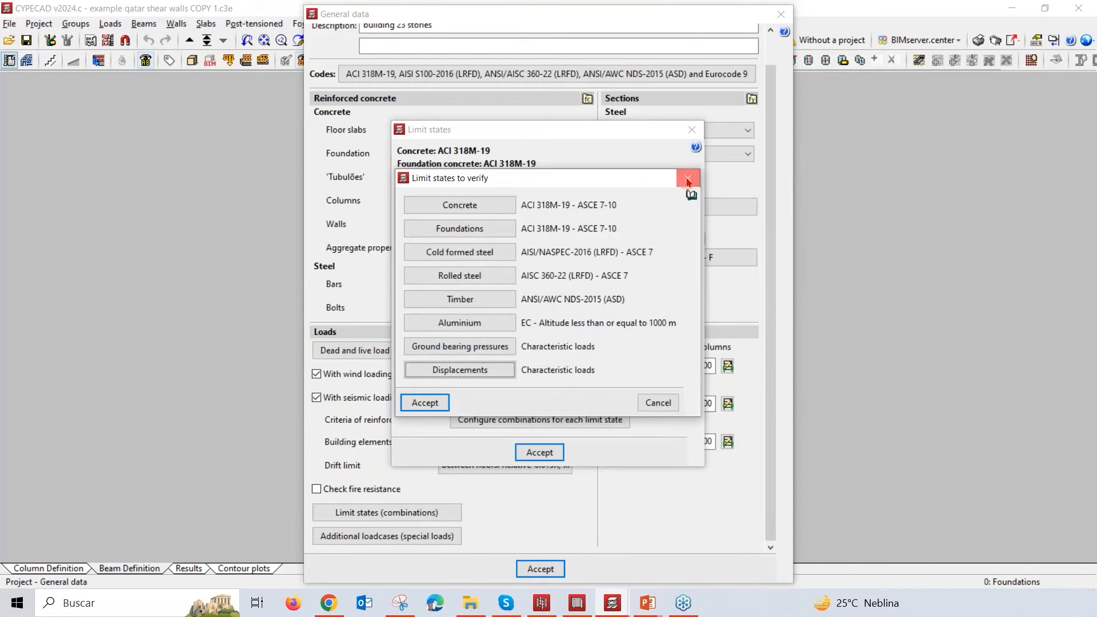
{"action": "left_click", "coordinate": [688, 177]}
{"action": "left_click", "coordinate": [542, 451]}
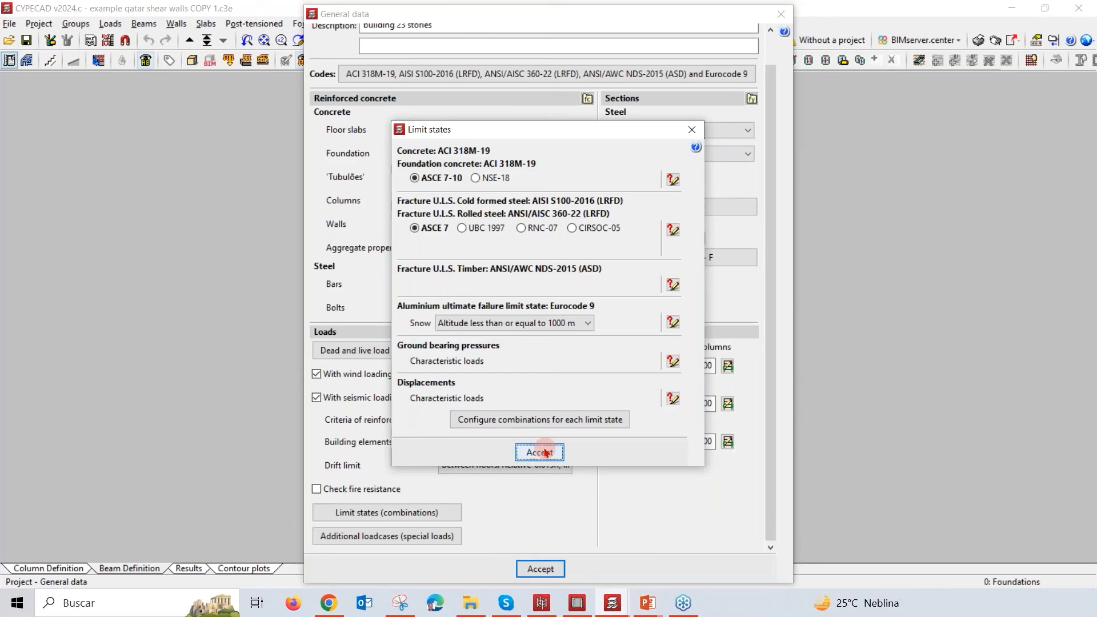
Step: Review the use categories and the additional dead load loadcases in the special loads settings without adding any
{"action": "left_click", "coordinate": [432, 537]}
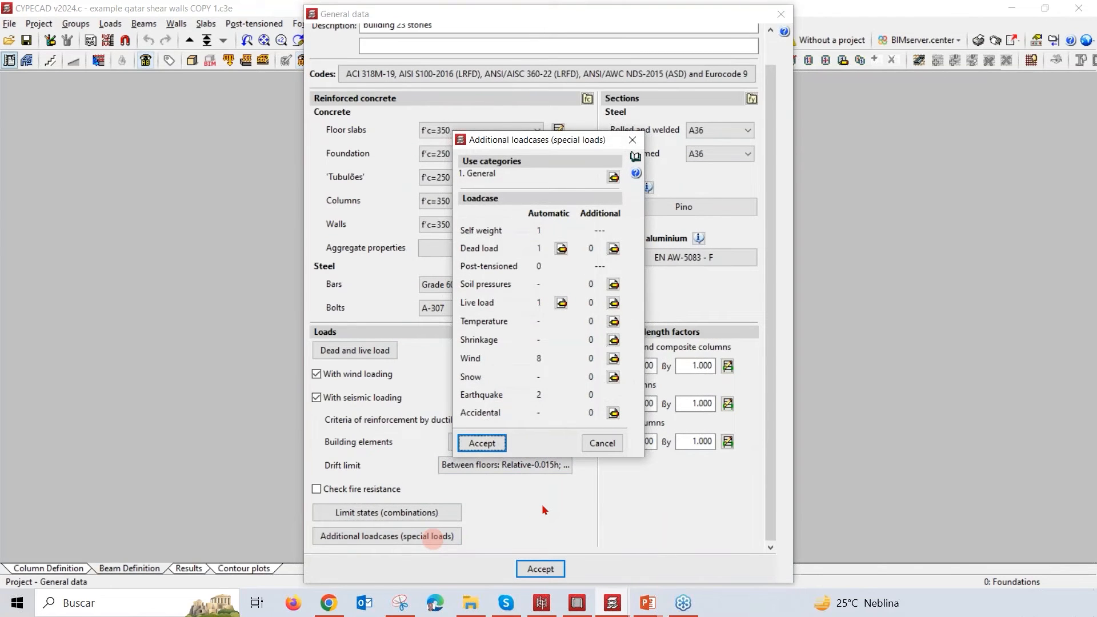
{"action": "left_click", "coordinate": [490, 176]}
{"action": "left_click", "coordinate": [613, 177]}
{"action": "left_click", "coordinate": [599, 250]}
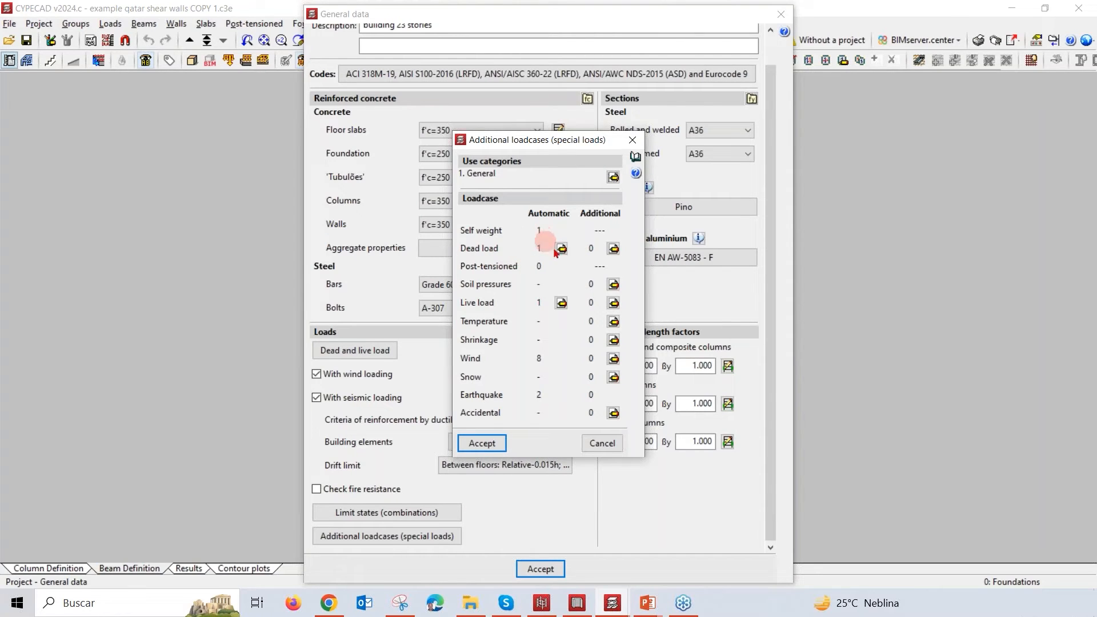
{"action": "left_click", "coordinate": [614, 249]}
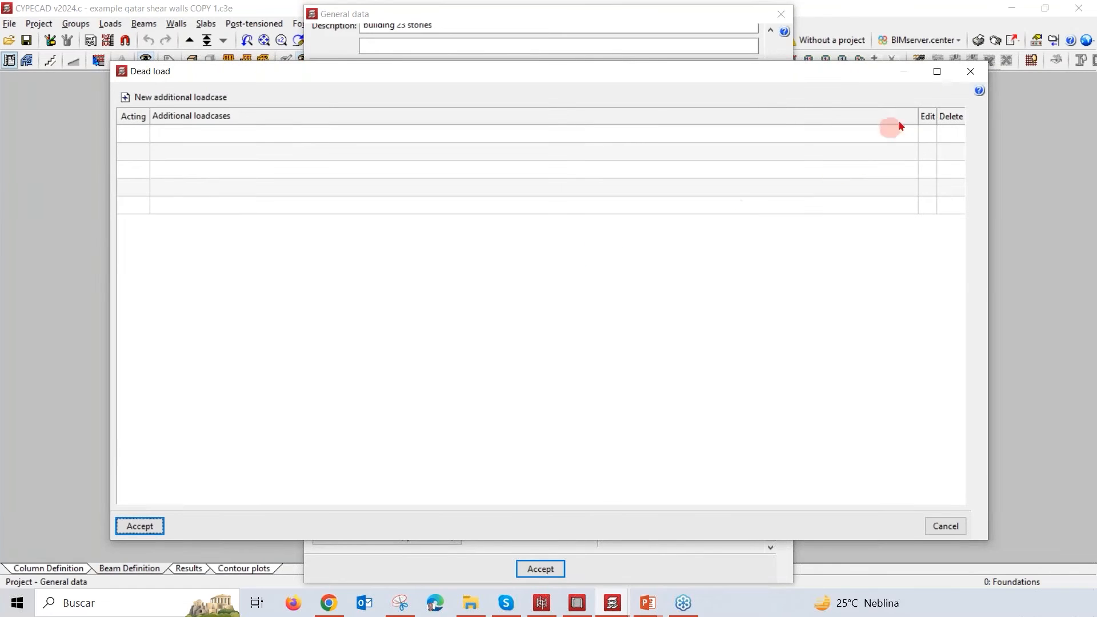
{"action": "left_click", "coordinate": [971, 71]}
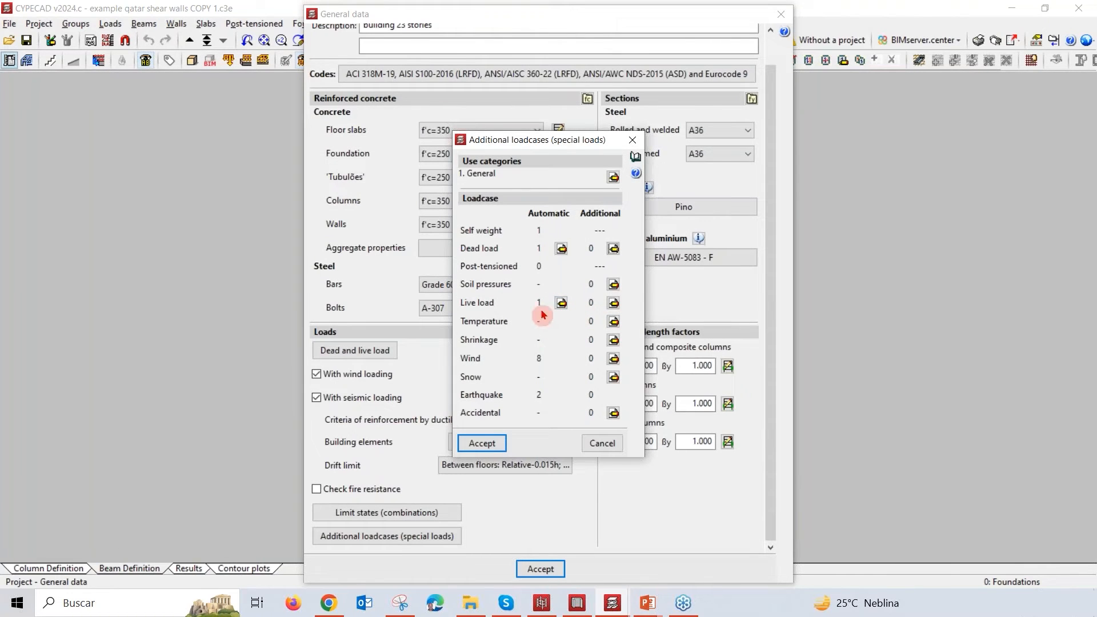
Step: Check the additional dispositions for the automatic live load, and accept the additional loadcases and the general data
{"action": "left_click", "coordinate": [562, 303]}
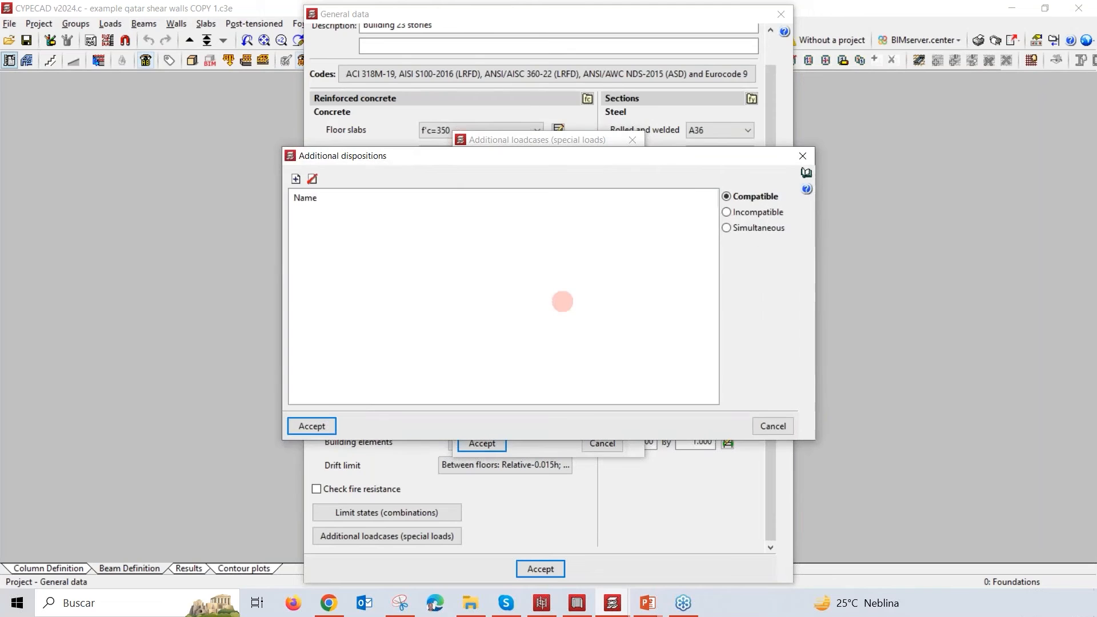
{"action": "left_click", "coordinate": [802, 156]}
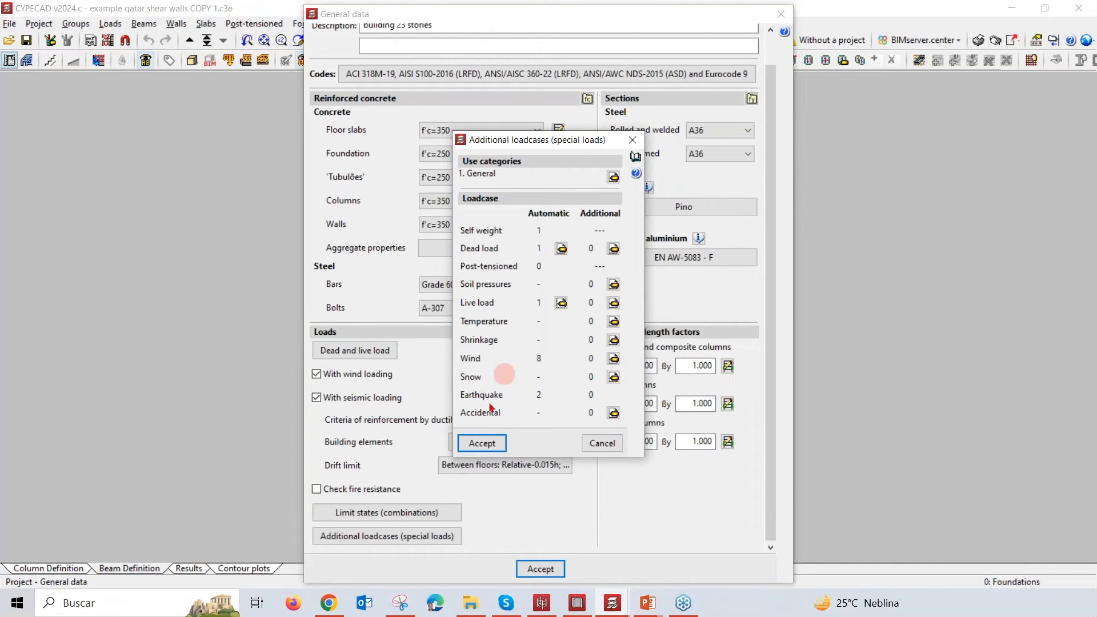
{"action": "left_click", "coordinate": [493, 443]}
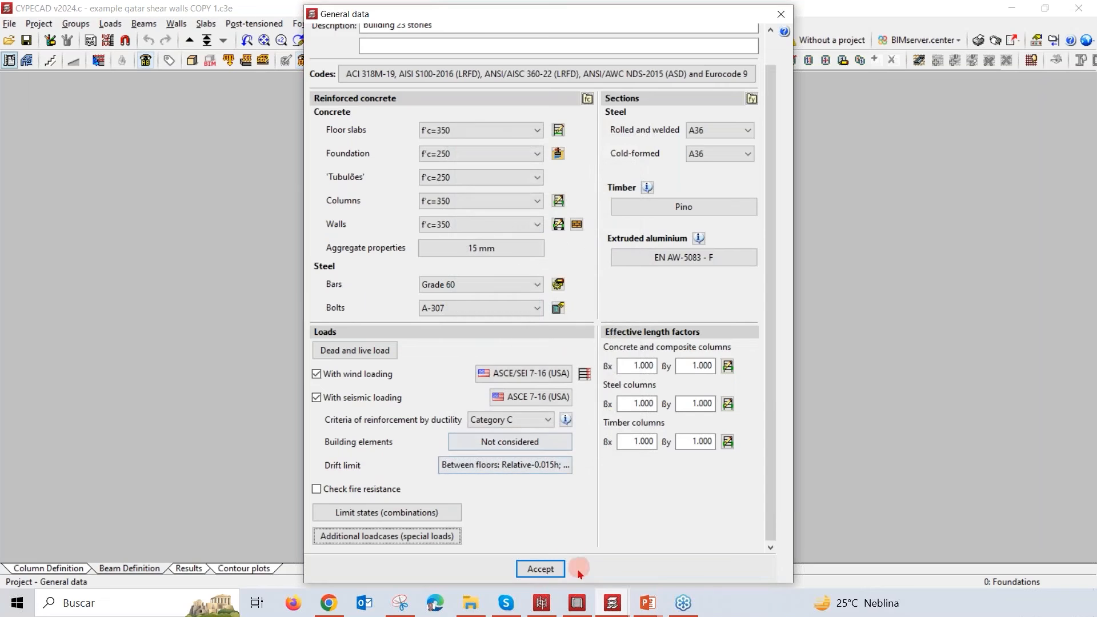
{"action": "left_click", "coordinate": [543, 574]}
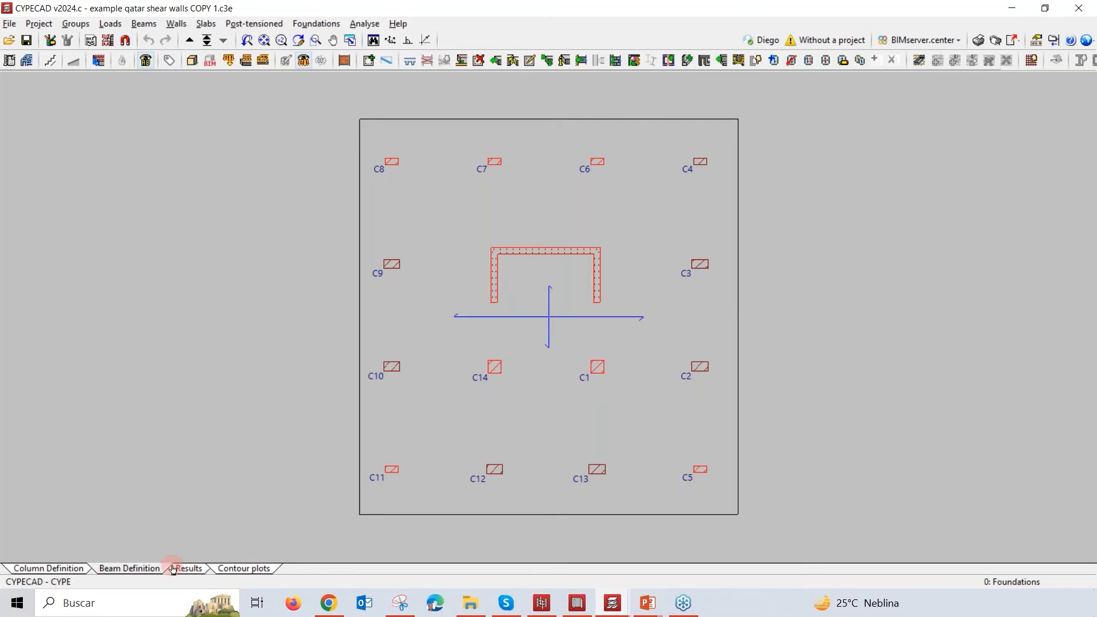
Step: Show the deformed shape of the structure from the results and set the scale factor for displacements to 500
{"action": "left_click", "coordinate": [193, 569]}
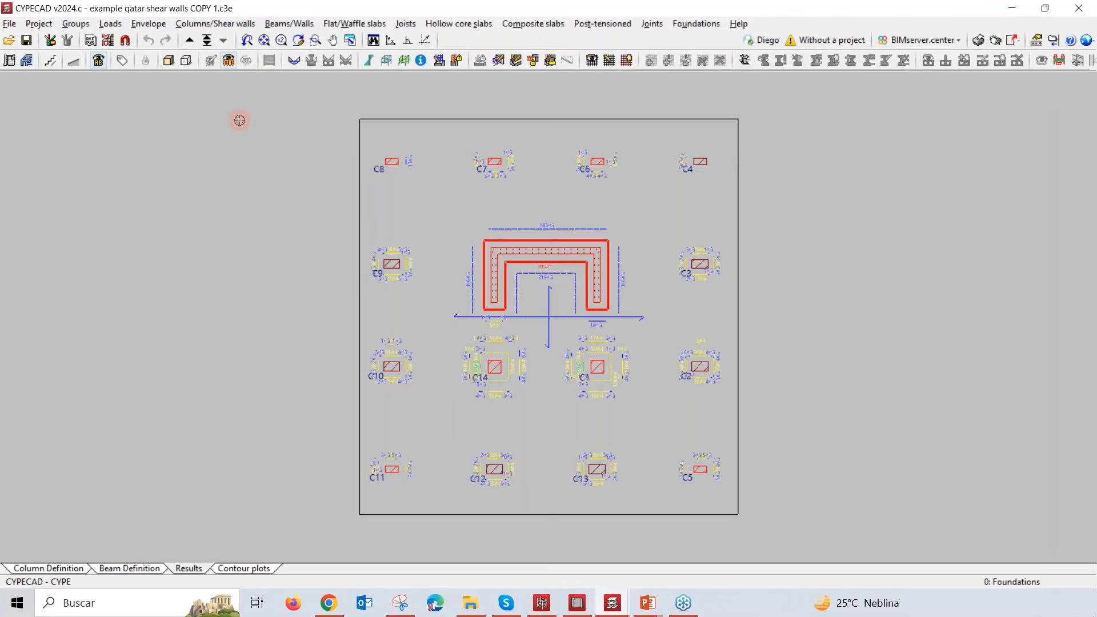
{"action": "left_click", "coordinate": [149, 24]}
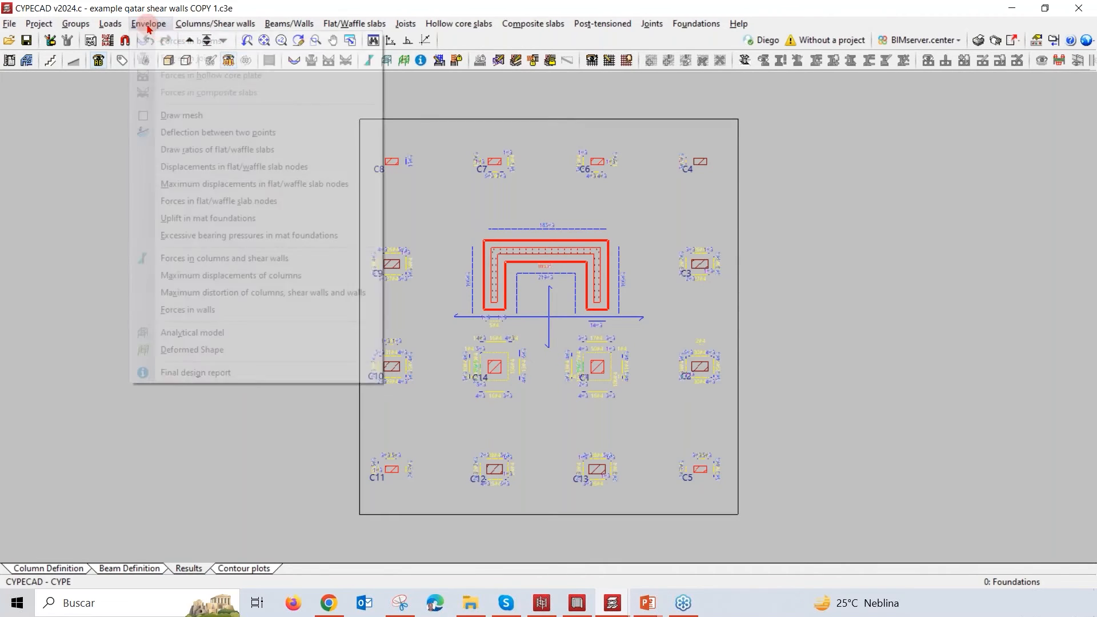
{"action": "left_click", "coordinate": [200, 351]}
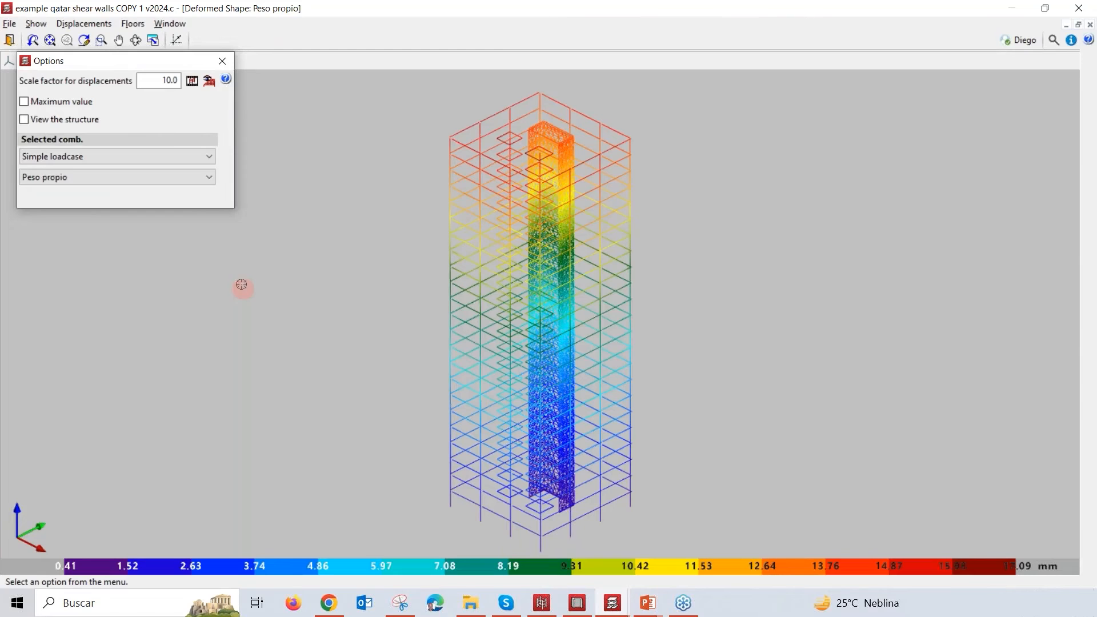
{"action": "double_click", "coordinate": [168, 80]}
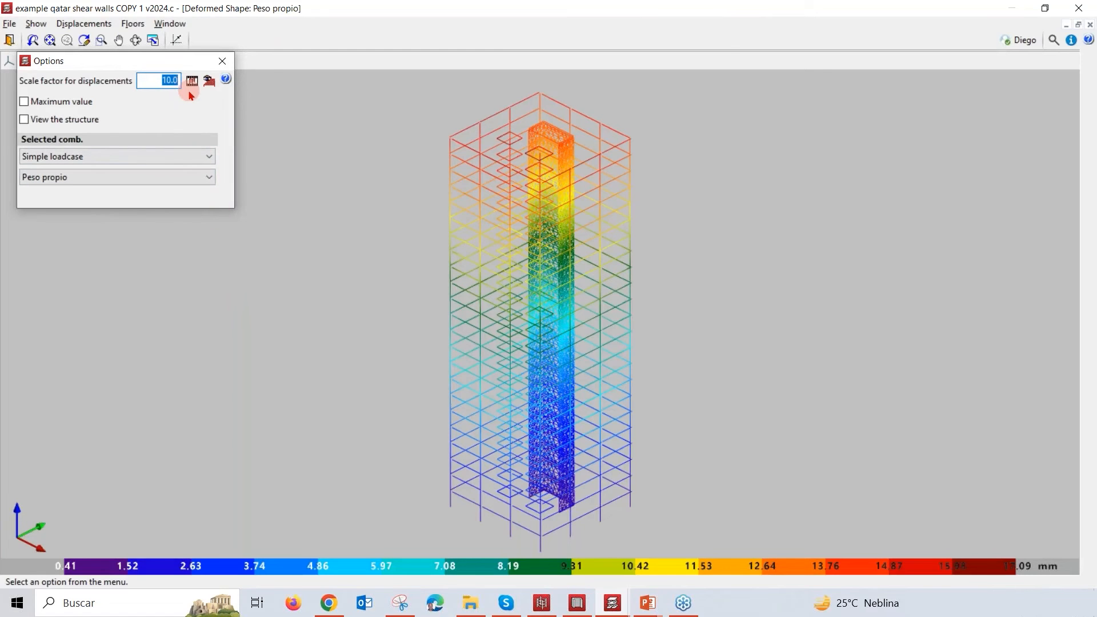
{"action": "type", "text": "500"}
{"action": "key", "text": "Tab"}
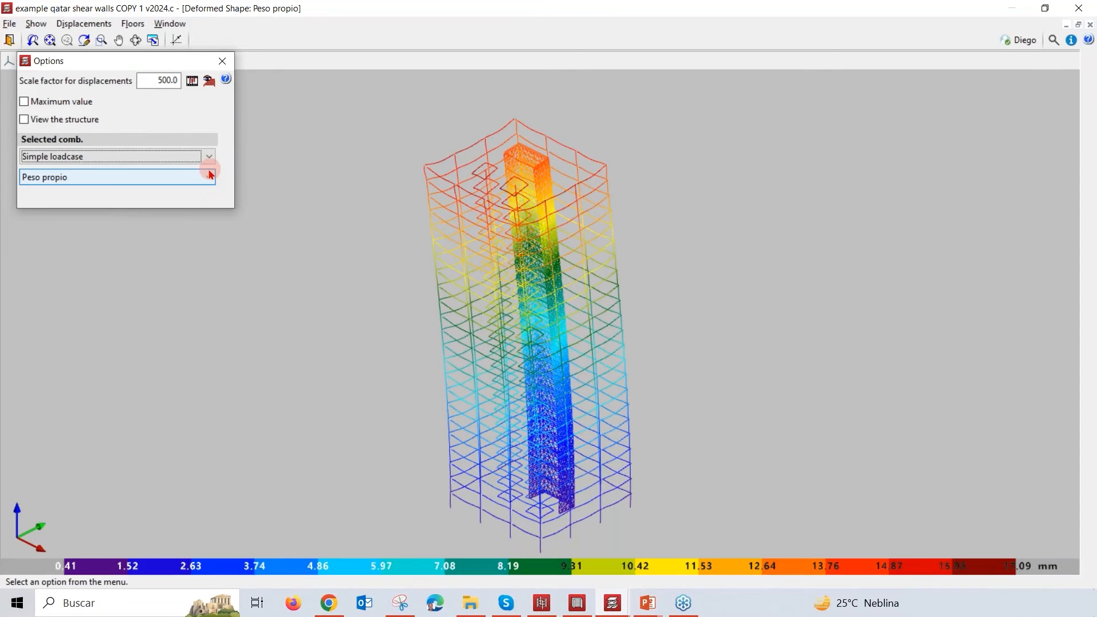
Step: Display the deformed shape for the simple loadcase Sismo X with Mode 3
{"action": "left_click", "coordinate": [209, 175]}
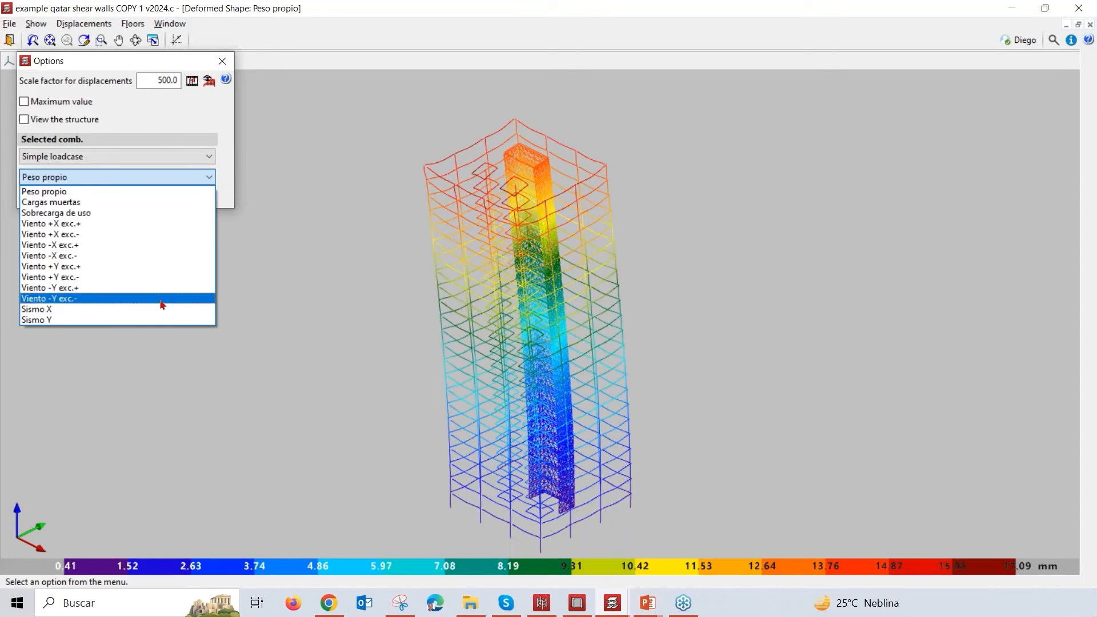
{"action": "left_click", "coordinate": [161, 310]}
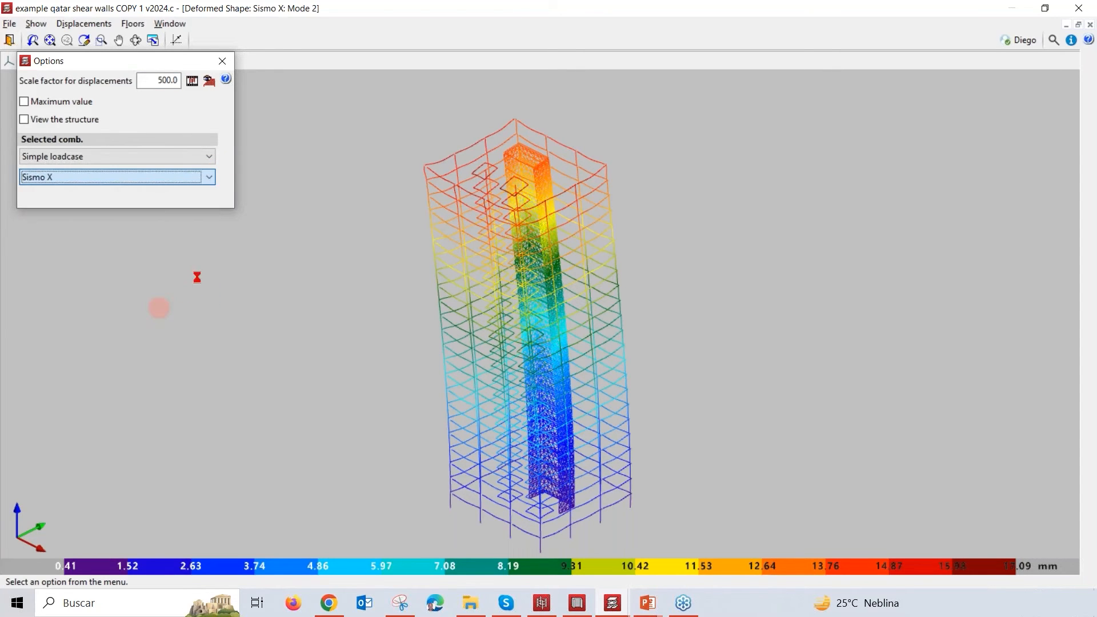
{"action": "left_click", "coordinate": [211, 201]}
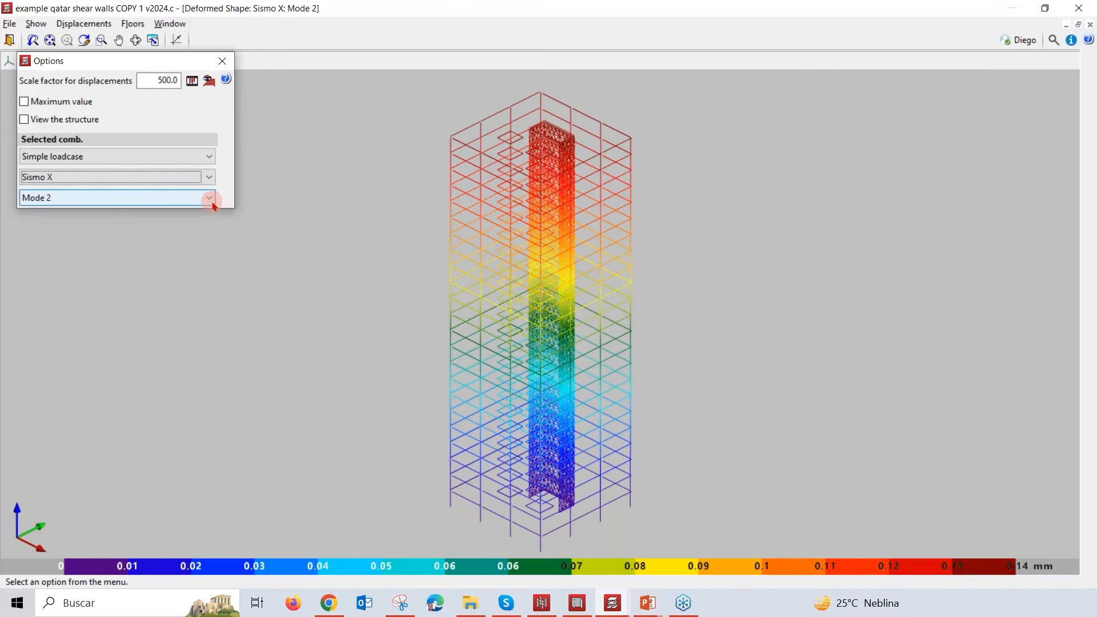
{"action": "left_click", "coordinate": [188, 237]}
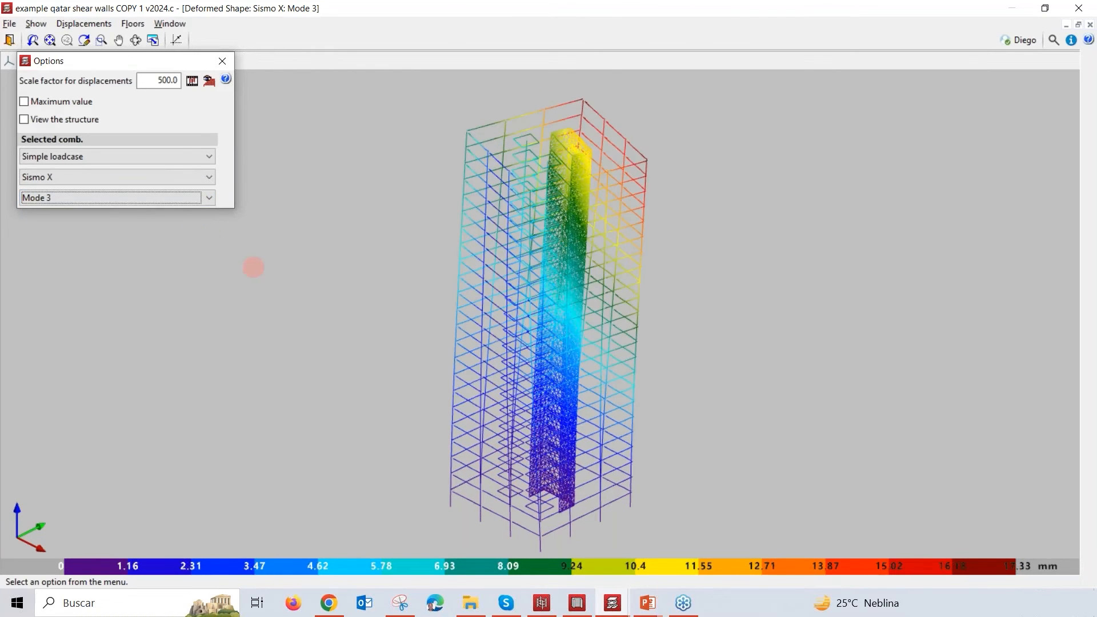
Step: Play the animation of the Sismo X Mode 3 deformed shape, view it from above, and return to the deformed shape
{"action": "left_click", "coordinate": [192, 81]}
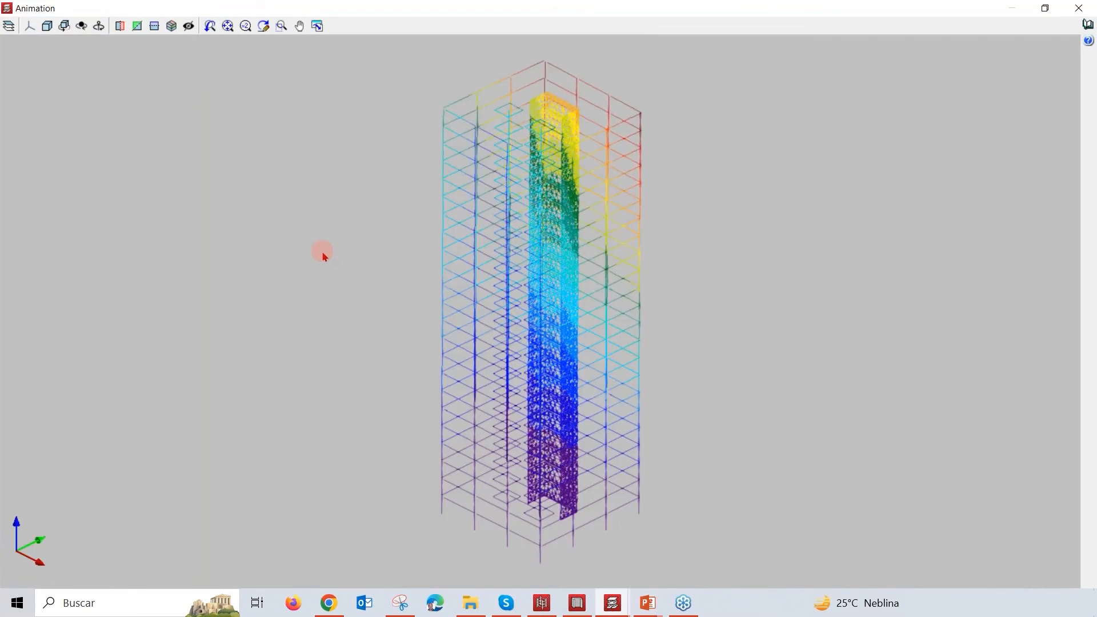
{"action": "left_click_drag", "start_coordinate": [321, 256], "coordinate": [301, 335]}
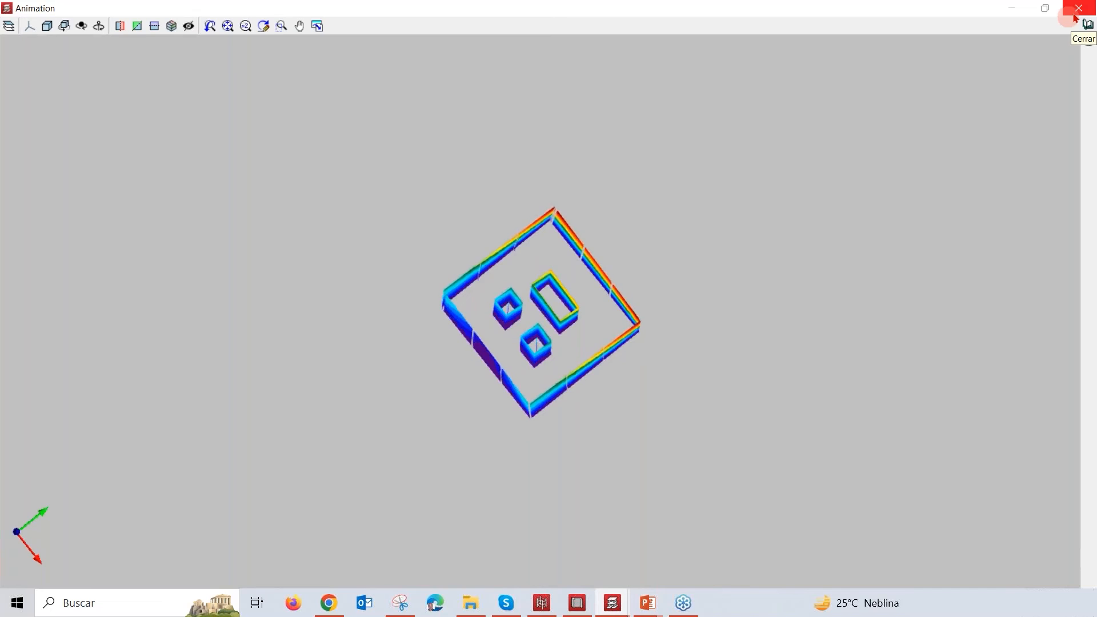
{"action": "left_click", "coordinate": [1075, 14]}
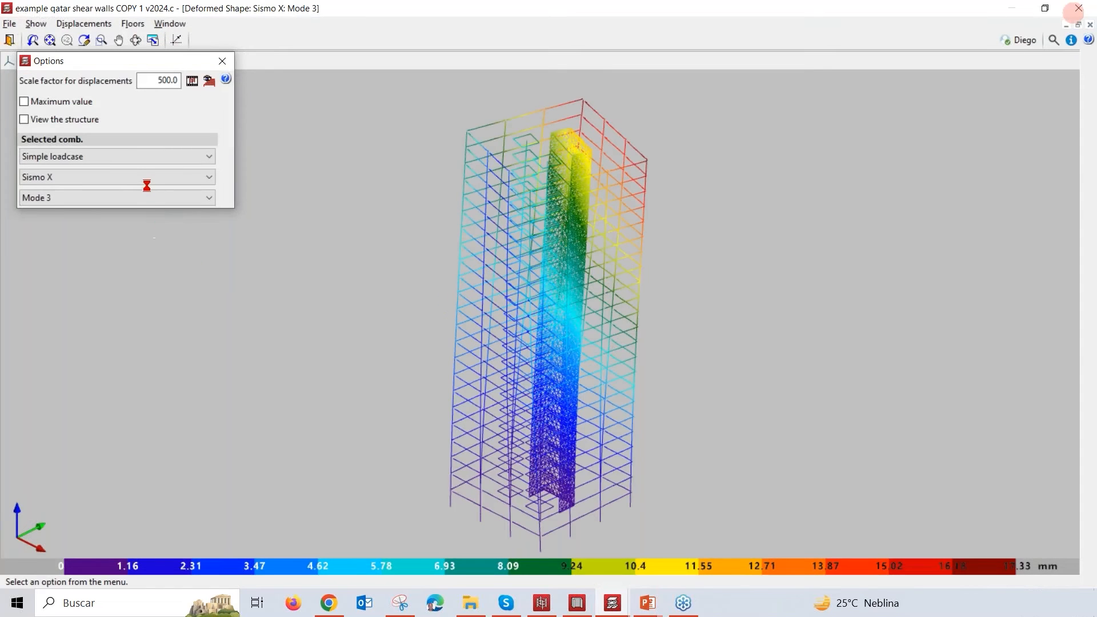
{"action": "left_click", "coordinate": [182, 200]}
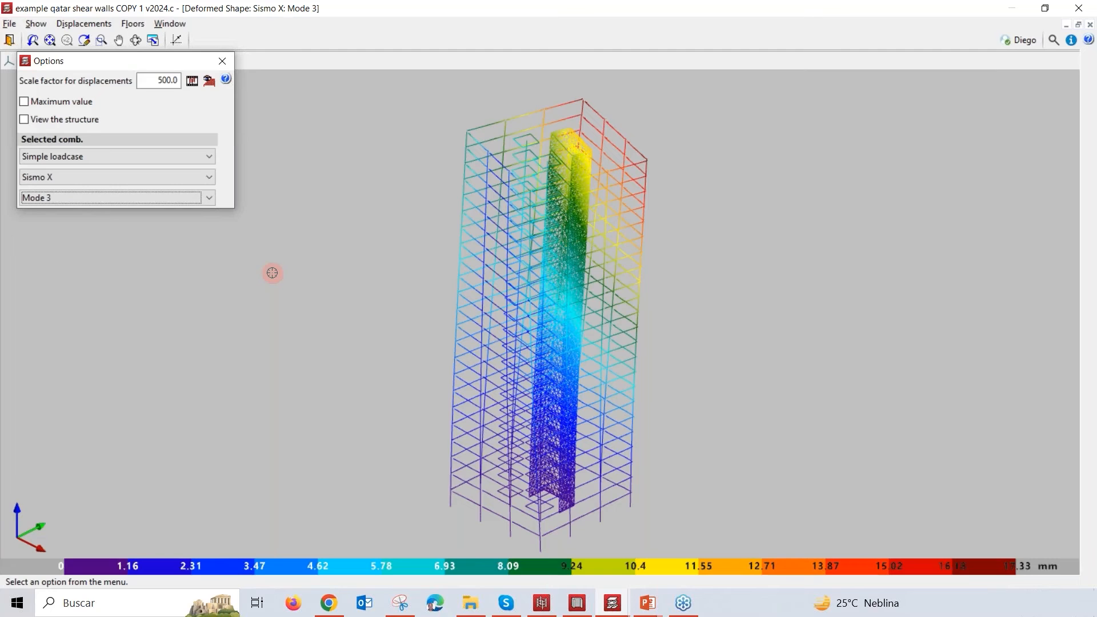
Step: Leave the deformed shape view and generate the Wind action justification report from the job reports
{"action": "left_click", "coordinate": [224, 60]}
{"action": "left_click", "coordinate": [9, 40]}
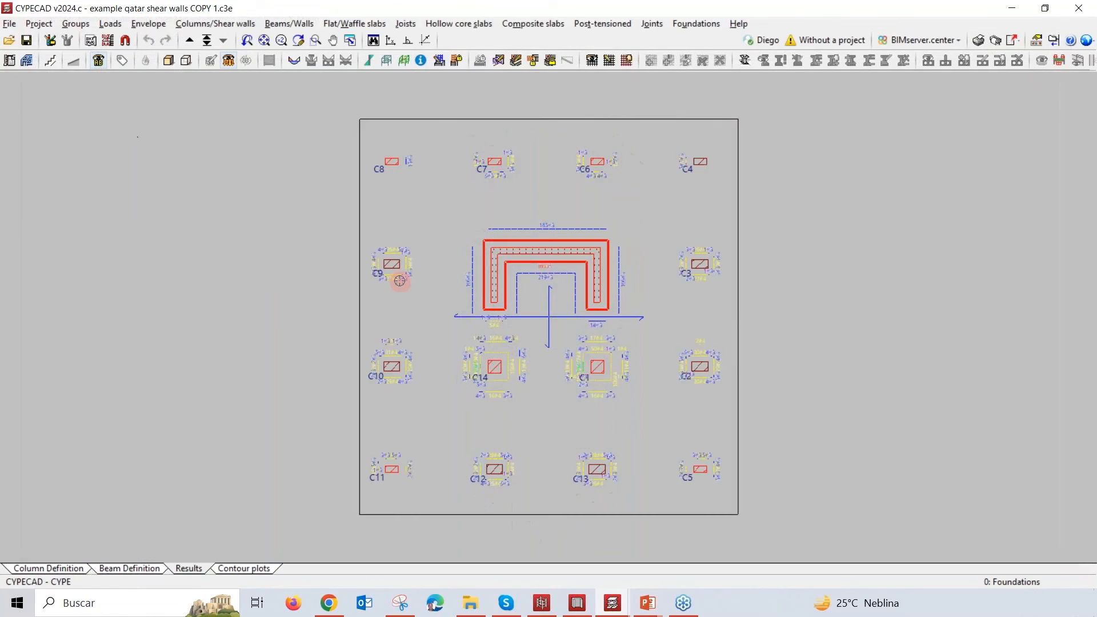
{"action": "left_click", "coordinate": [980, 41]}
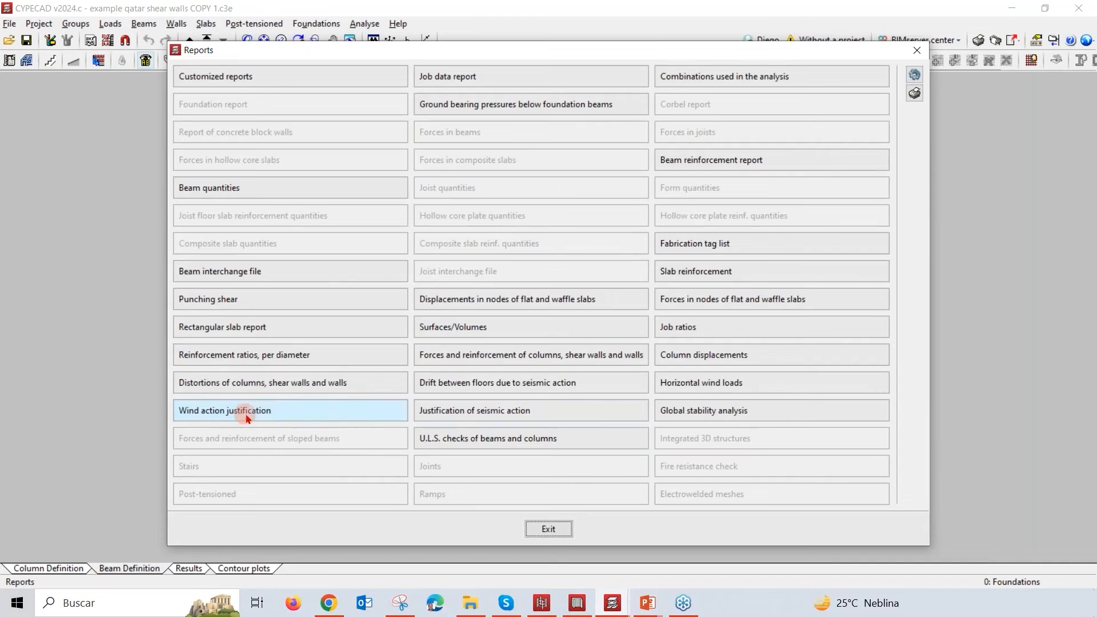
{"action": "left_click", "coordinate": [296, 411]}
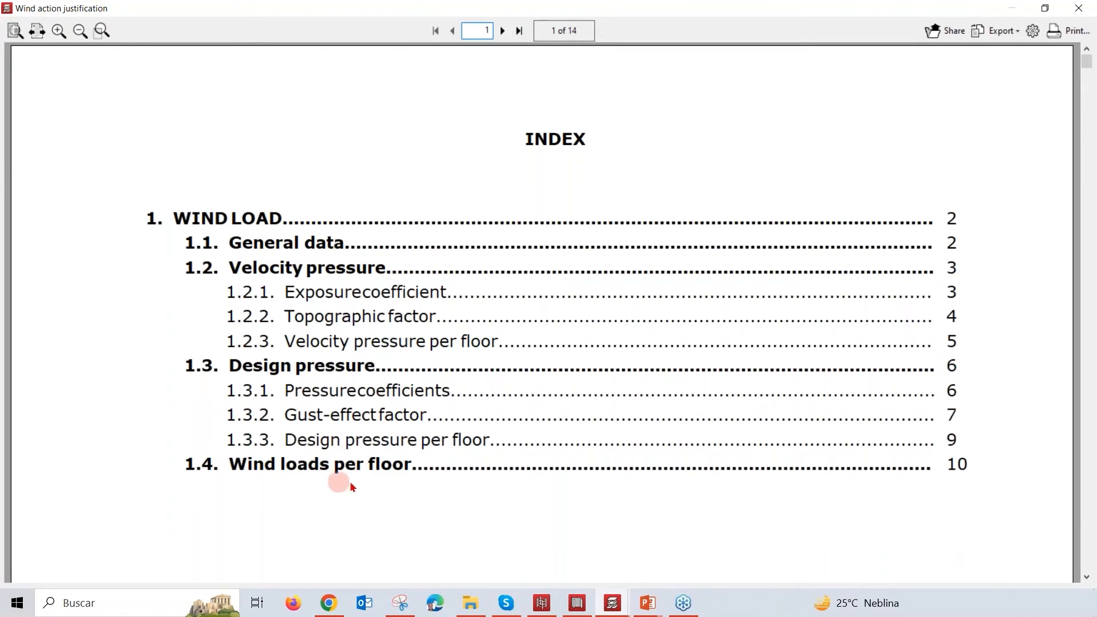
Step: Review the wind load general data in the report, covering basic wind speed, occupancy and terrain categories, and land orography
{"action": "scroll", "coordinate": [848, 374], "scroll_direction": "down", "scroll_amount": 2}
{"action": "scroll", "coordinate": [846, 377], "scroll_direction": "down", "scroll_amount": 10}
{"action": "scroll", "coordinate": [1019, 234], "scroll_direction": "down", "scroll_amount": 6}
{"action": "scroll", "coordinate": [1019, 252], "scroll_direction": "down", "scroll_amount": 3}
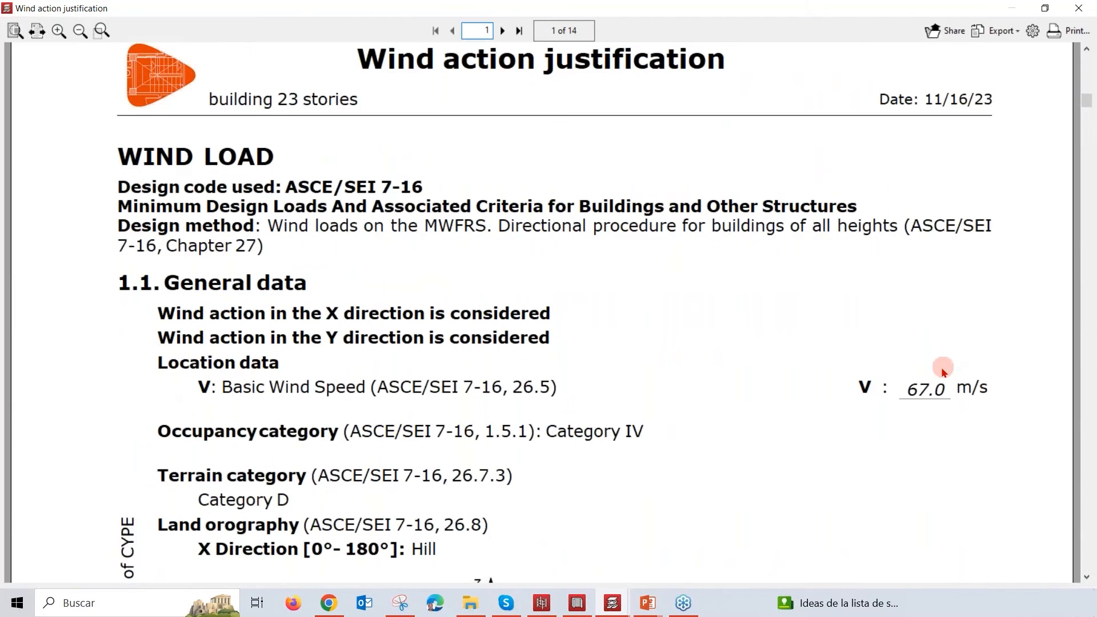
{"action": "scroll", "coordinate": [943, 372], "scroll_direction": "down", "scroll_amount": 3}
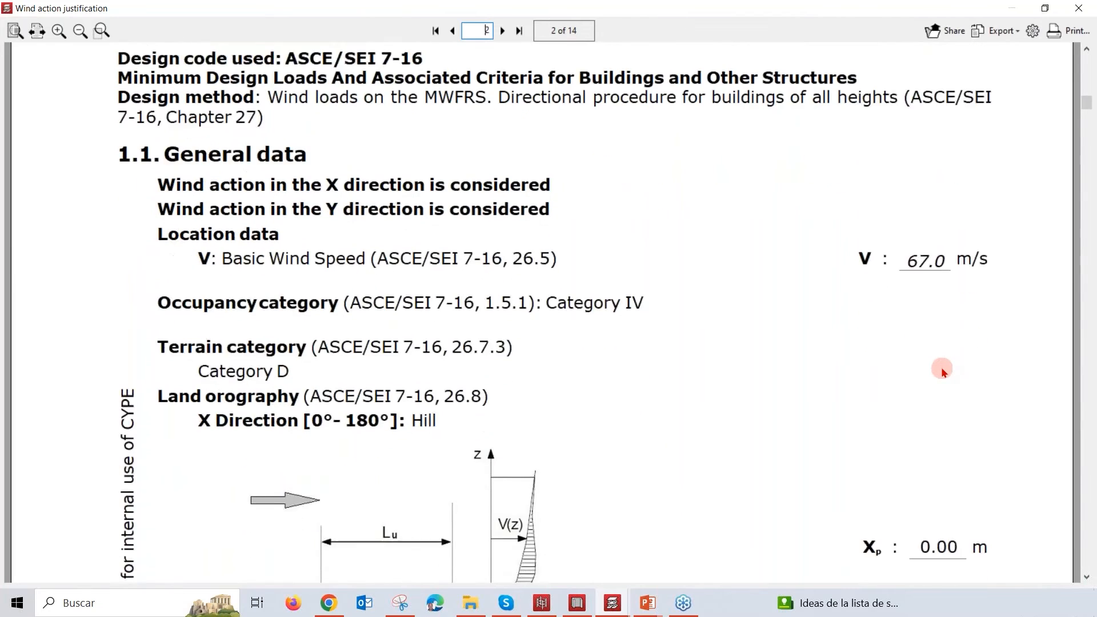
{"action": "scroll", "coordinate": [948, 372], "scroll_direction": "down", "scroll_amount": 4}
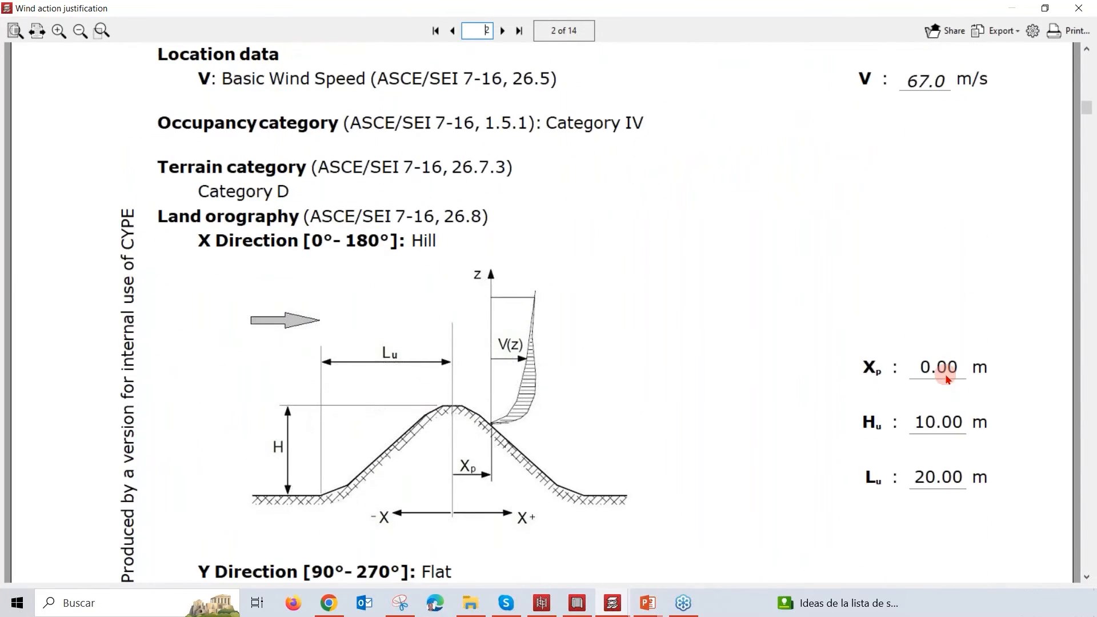
{"action": "scroll", "coordinate": [947, 377], "scroll_direction": "down", "scroll_amount": 1}
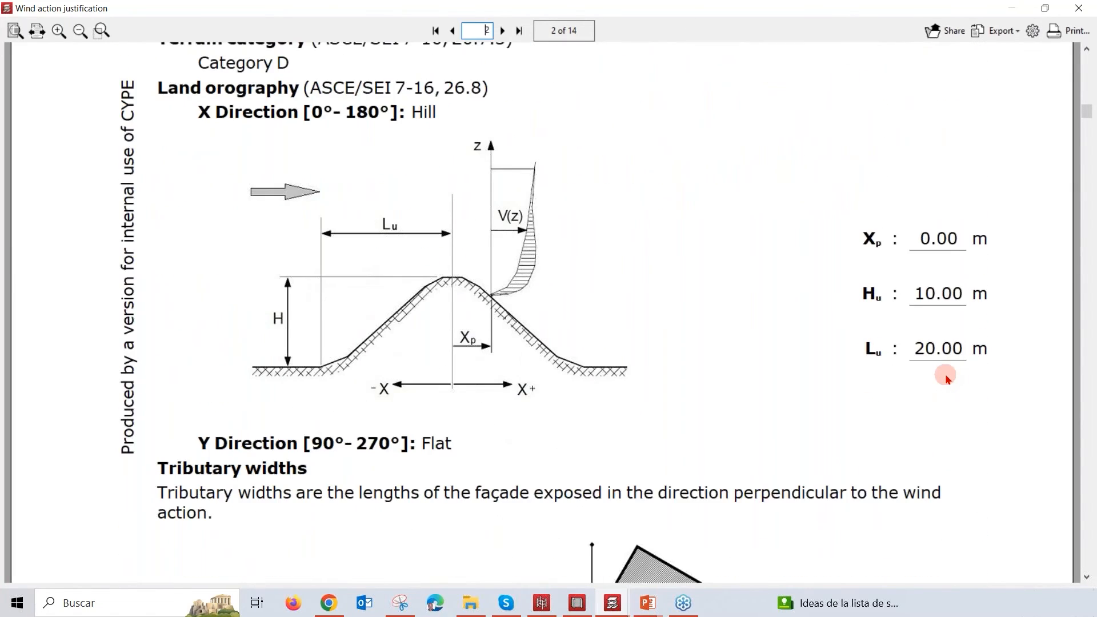
{"action": "scroll", "coordinate": [947, 377], "scroll_direction": "down", "scroll_amount": 5}
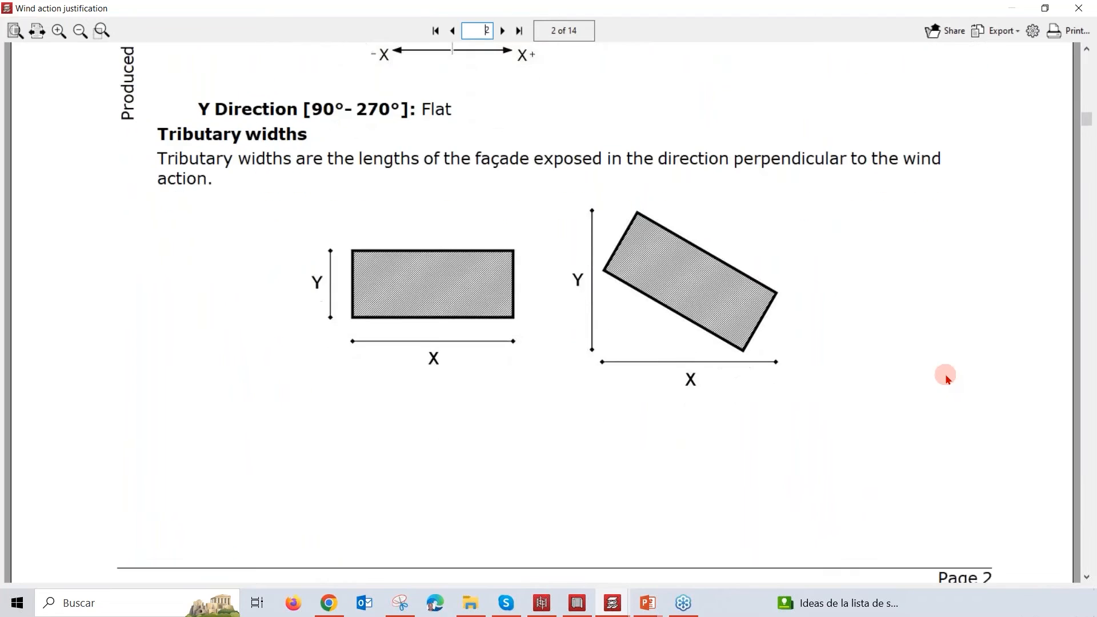
Step: Examine the tributary widths per floor and the velocity pressure section with its exposure coefficient and topographic factor tables
{"action": "scroll", "coordinate": [947, 377], "scroll_direction": "down", "scroll_amount": 7}
{"action": "scroll", "coordinate": [947, 378], "scroll_direction": "down", "scroll_amount": 2}
{"action": "scroll", "coordinate": [946, 377], "scroll_direction": "down", "scroll_amount": 4}
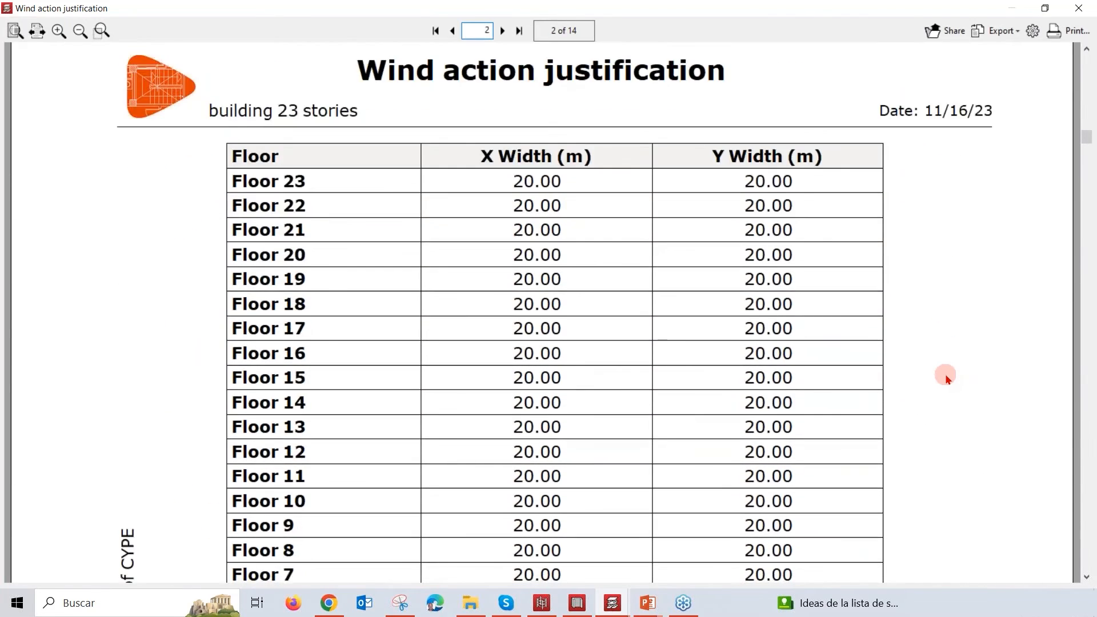
{"action": "scroll", "coordinate": [944, 380], "scroll_direction": "down", "scroll_amount": 10}
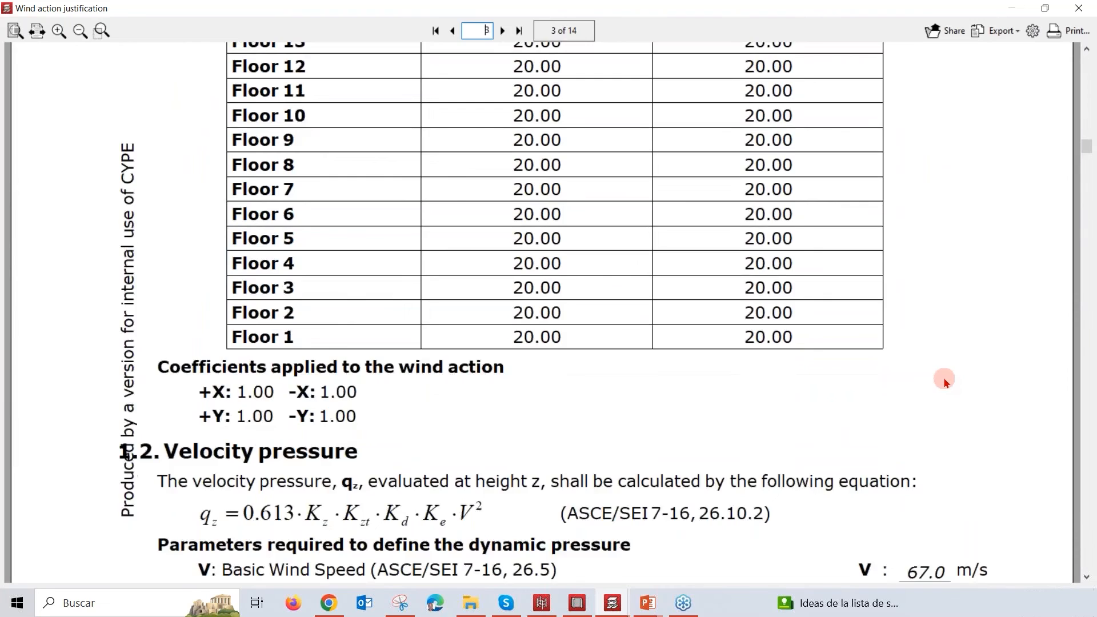
{"action": "scroll", "coordinate": [944, 381], "scroll_direction": "down", "scroll_amount": 6}
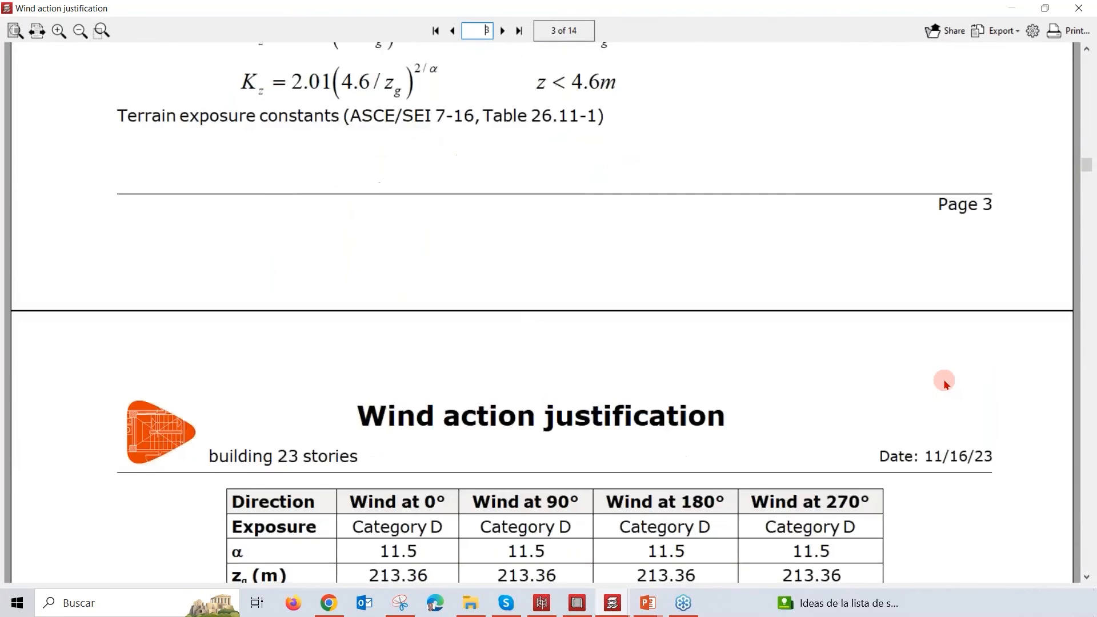
{"action": "scroll", "coordinate": [944, 380], "scroll_direction": "down", "scroll_amount": 4}
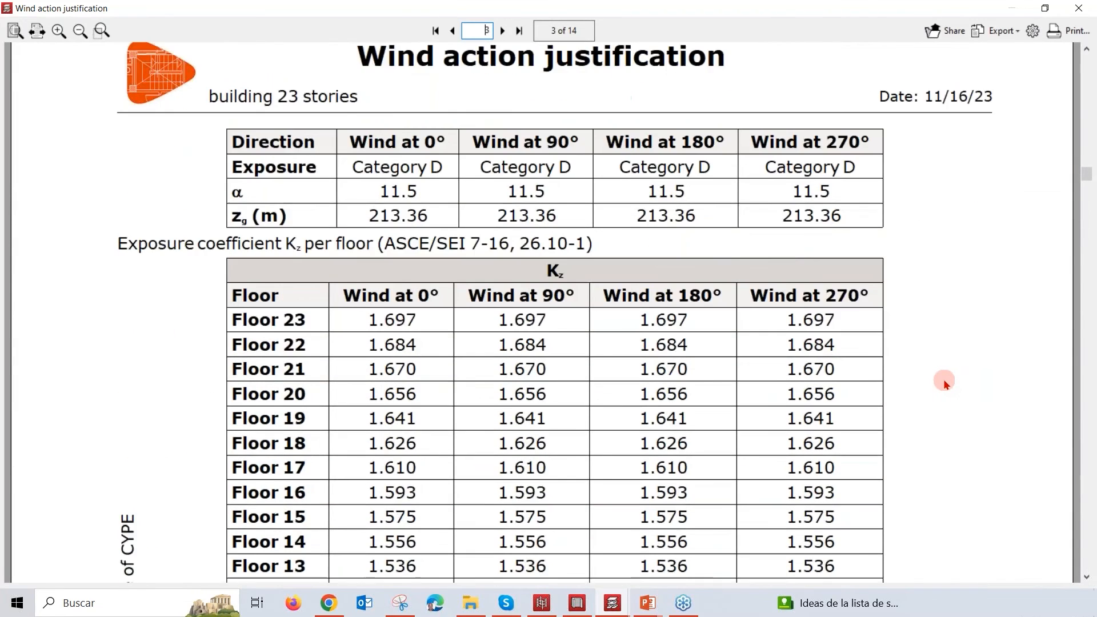
{"action": "scroll", "coordinate": [945, 381], "scroll_direction": "down", "scroll_amount": 10}
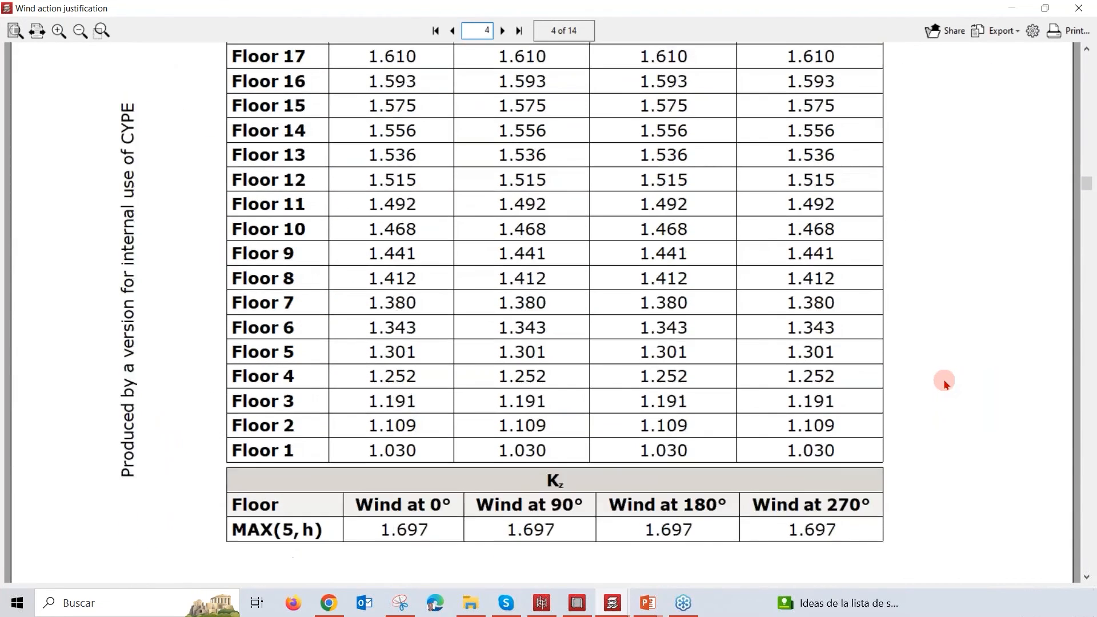
{"action": "scroll", "coordinate": [944, 380], "scroll_direction": "down", "scroll_amount": 7}
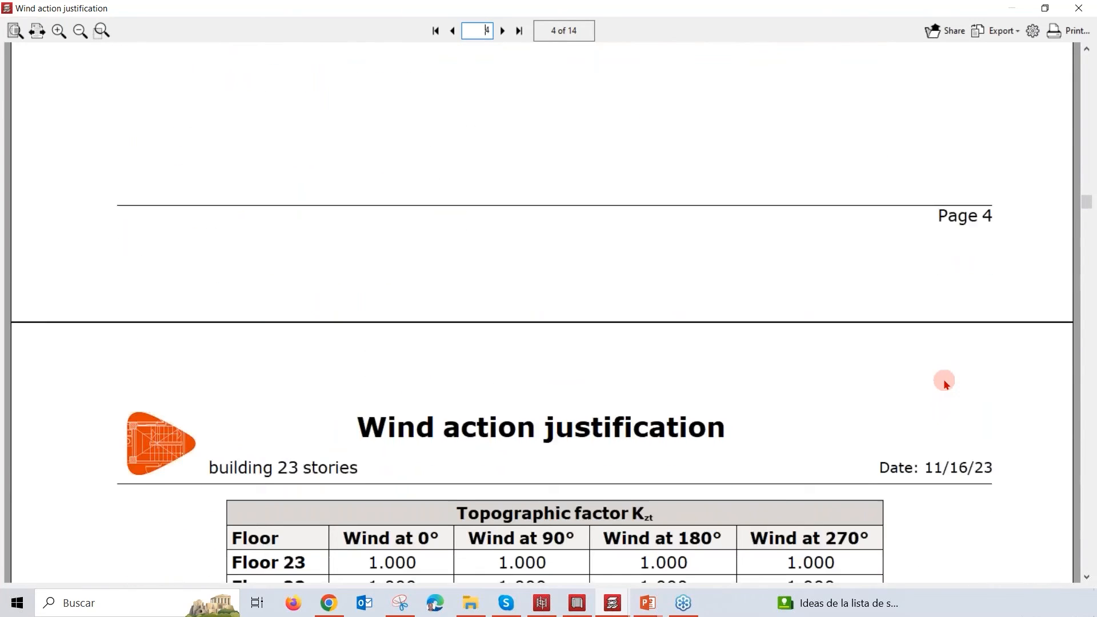
{"action": "scroll", "coordinate": [945, 380], "scroll_direction": "down", "scroll_amount": 7}
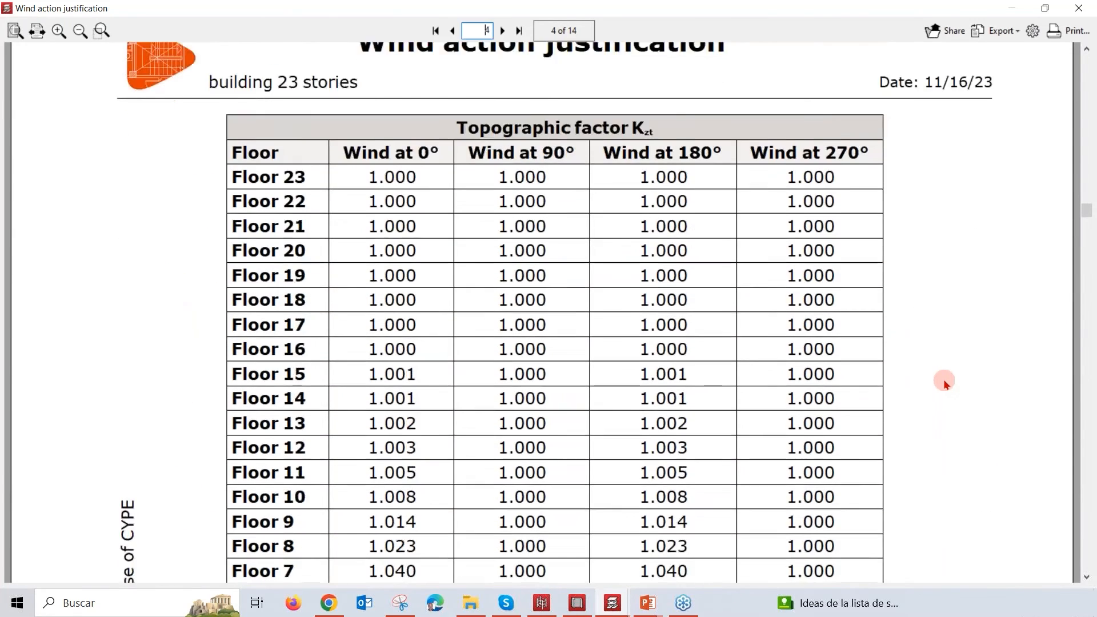
{"action": "scroll", "coordinate": [944, 379], "scroll_direction": "down", "scroll_amount": 1}
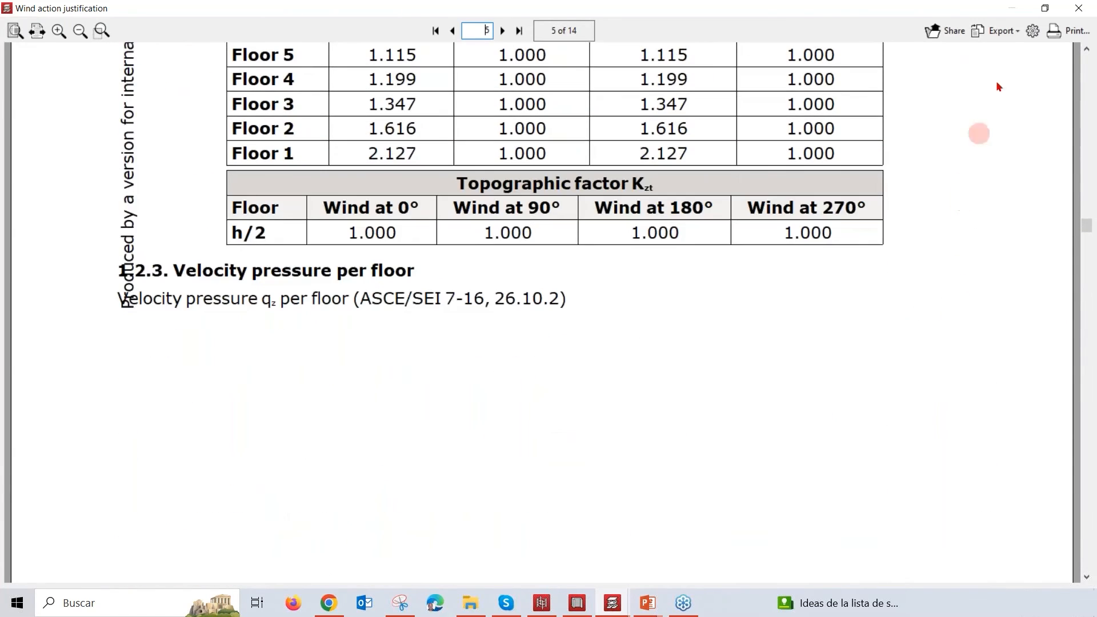
Step: Check the export formats available for the wind report, and close the report without exporting it
{"action": "left_click", "coordinate": [997, 30]}
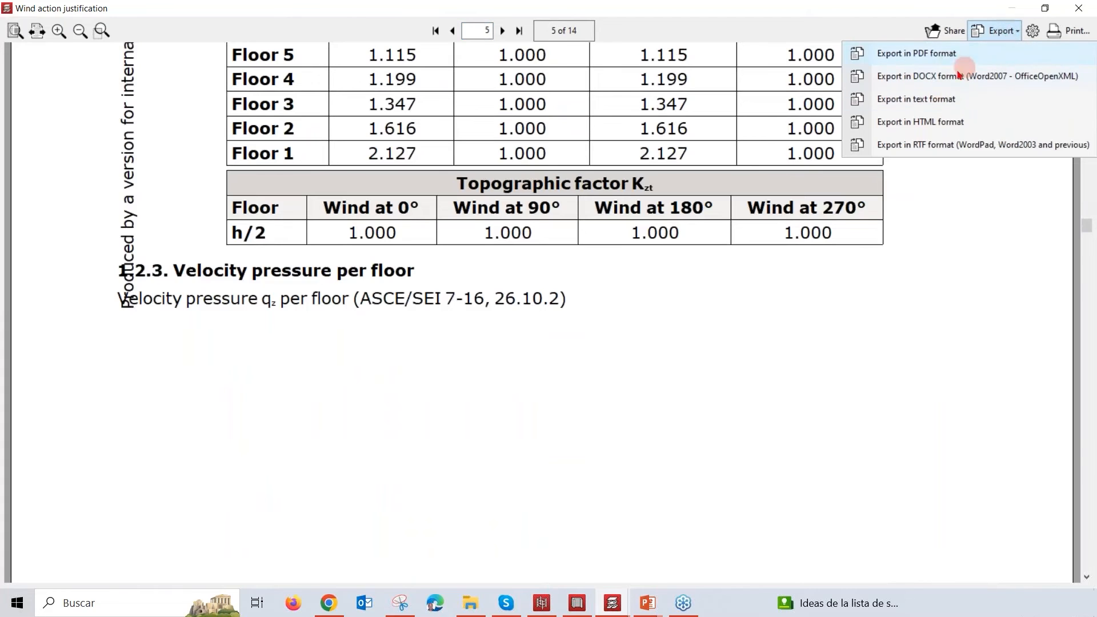
{"action": "left_click", "coordinate": [967, 220]}
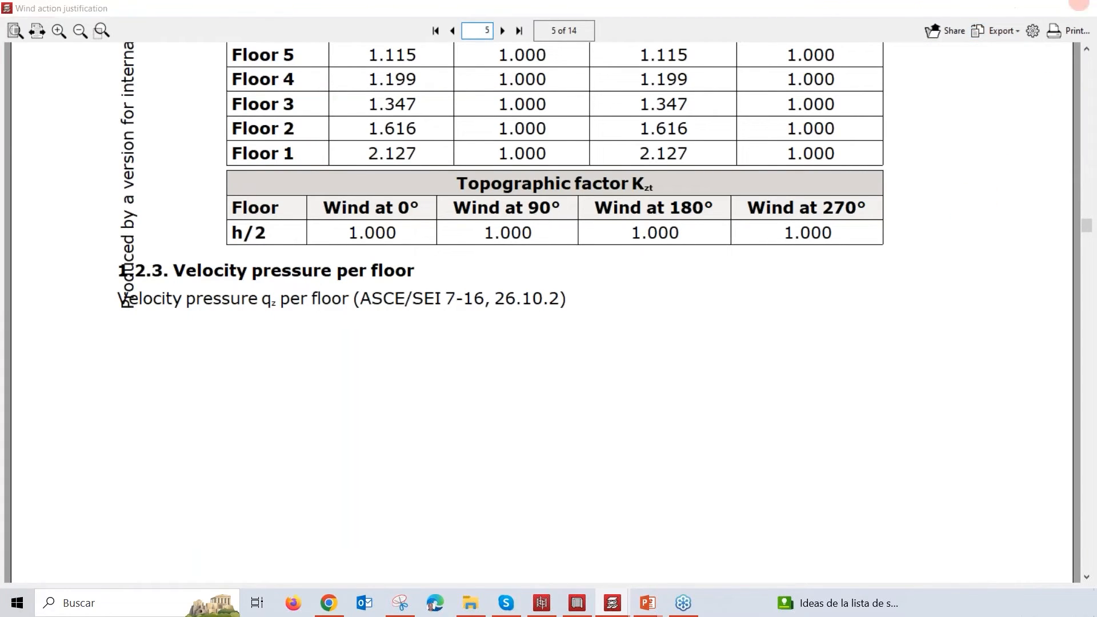
{"action": "left_click", "coordinate": [1079, 9]}
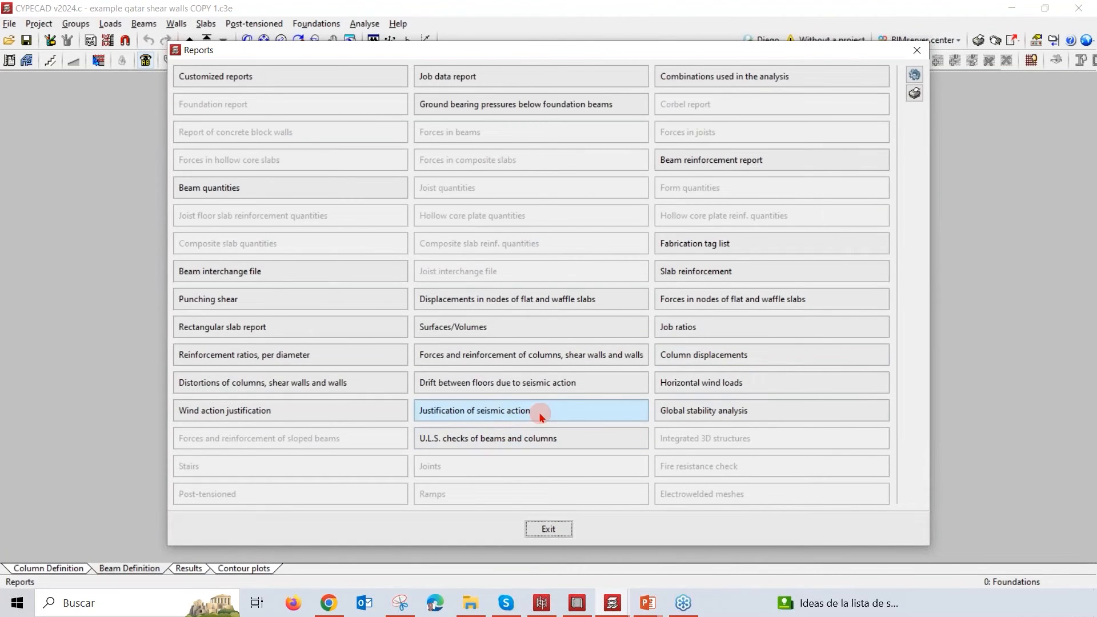
Step: Generate the Justification of seismic action report and look through its index, from earthquake general data to combined seismic shear per floor
{"action": "key", "text": "Escape"}
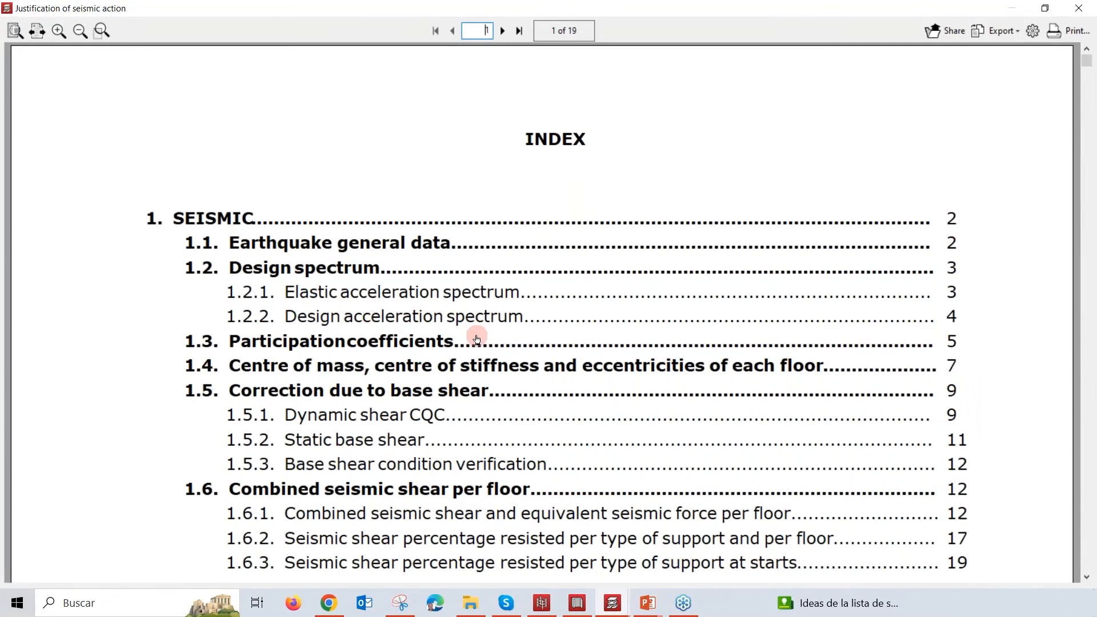
{"action": "scroll", "coordinate": [519, 352], "scroll_direction": "down", "scroll_amount": 3}
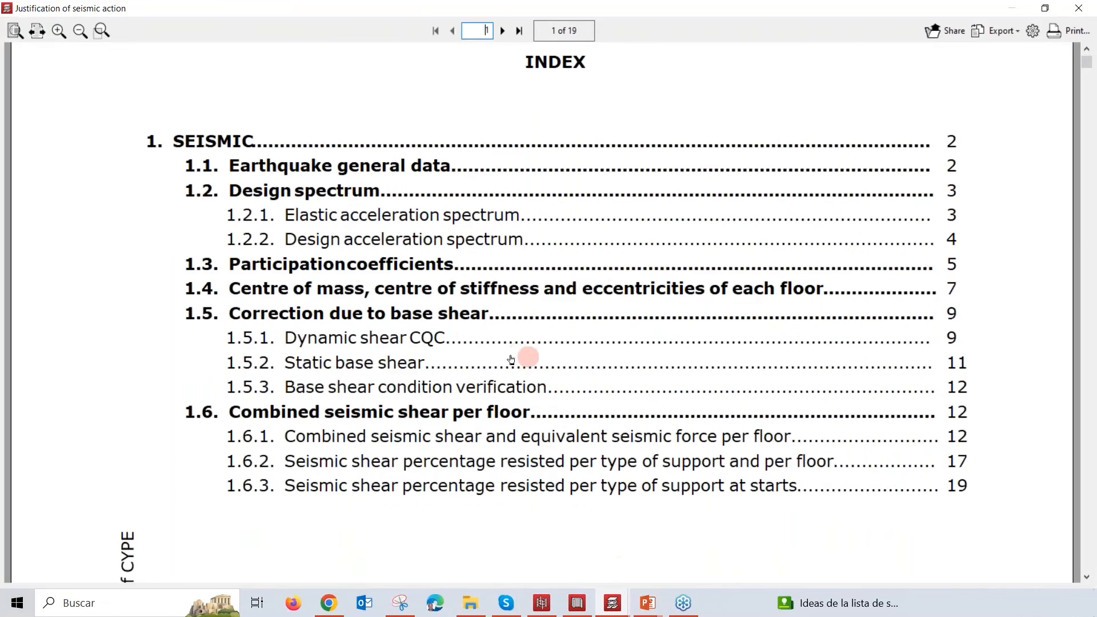
{"action": "scroll", "coordinate": [468, 338], "scroll_direction": "down", "scroll_amount": 2}
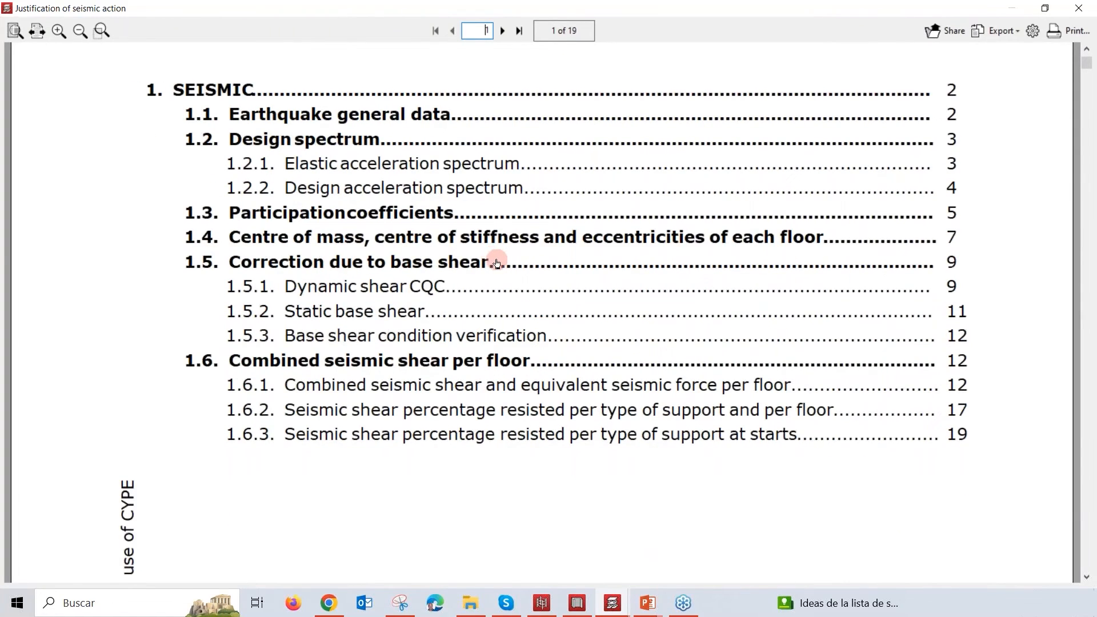
{"action": "scroll", "coordinate": [497, 264], "scroll_direction": "down", "scroll_amount": 4}
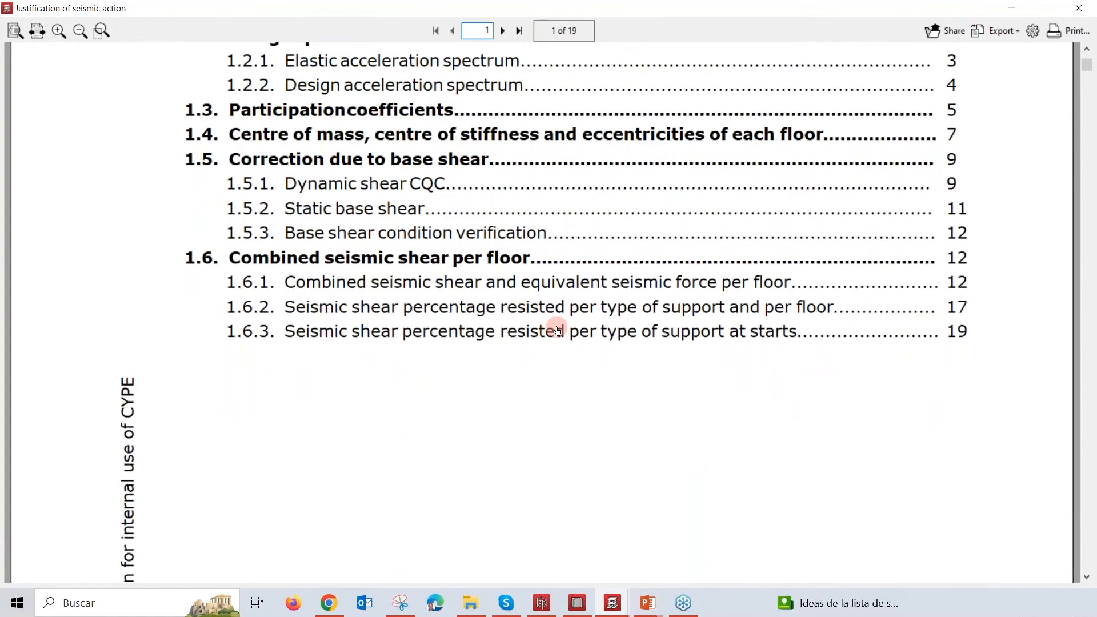
{"action": "scroll", "coordinate": [557, 331], "scroll_direction": "down", "scroll_amount": 1}
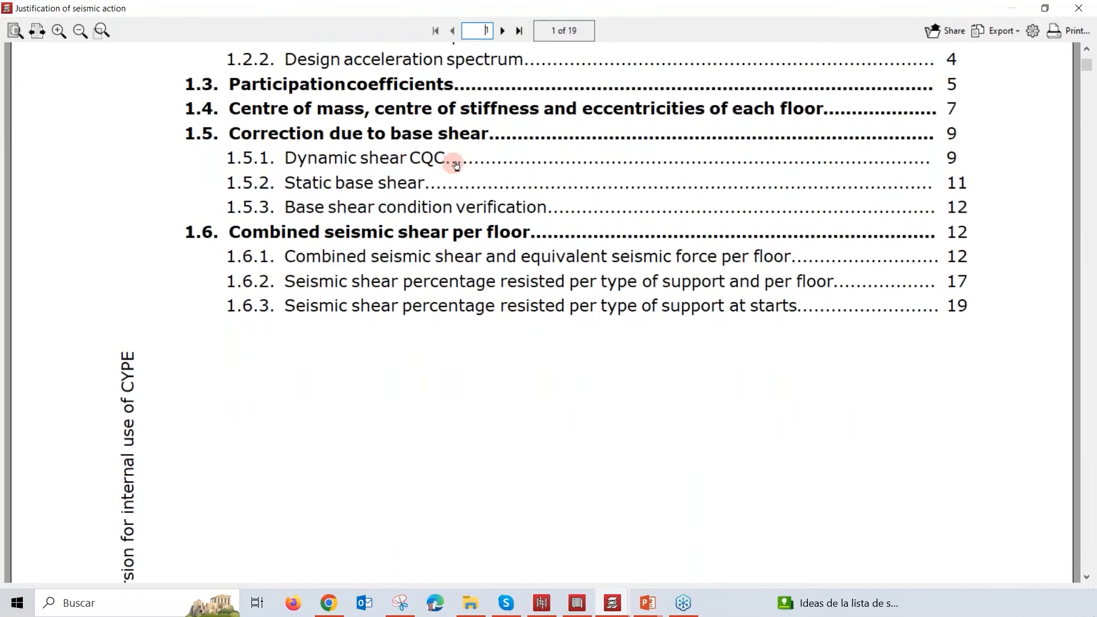
{"action": "scroll", "coordinate": [547, 315], "scroll_direction": "down", "scroll_amount": 2}
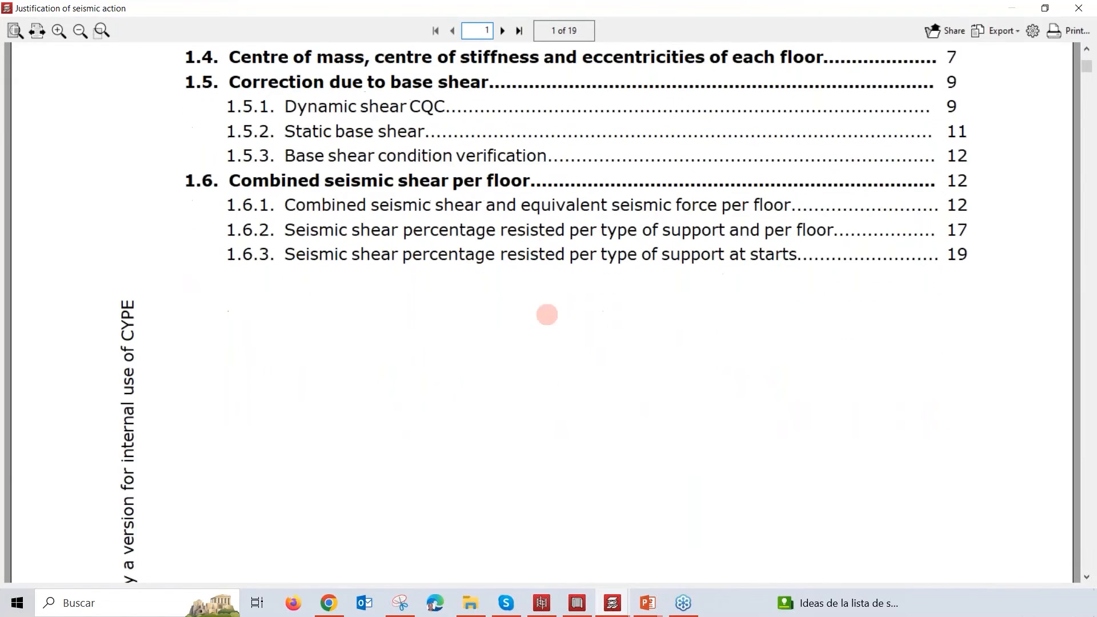
{"action": "scroll", "coordinate": [511, 204], "scroll_direction": "down", "scroll_amount": 20}
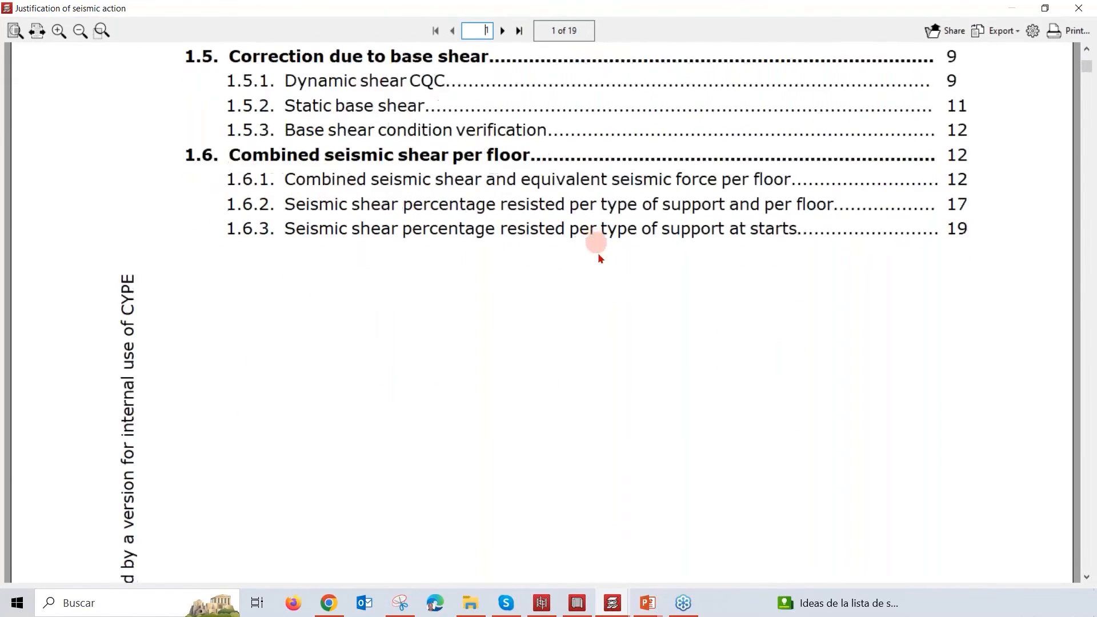
Step: Review the earthquake general data, including location characterisation, structural system, risk category, analysis parameters and analysis directions
{"action": "scroll", "coordinate": [734, 351], "scroll_direction": "down", "scroll_amount": 20}
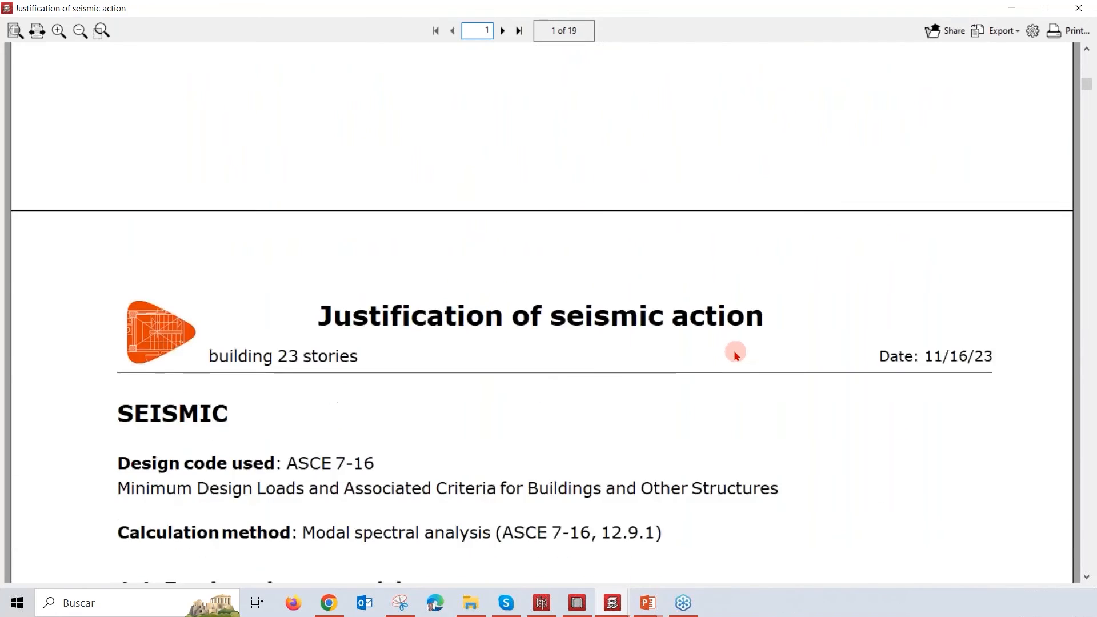
{"action": "scroll", "coordinate": [731, 354], "scroll_direction": "down", "scroll_amount": 1}
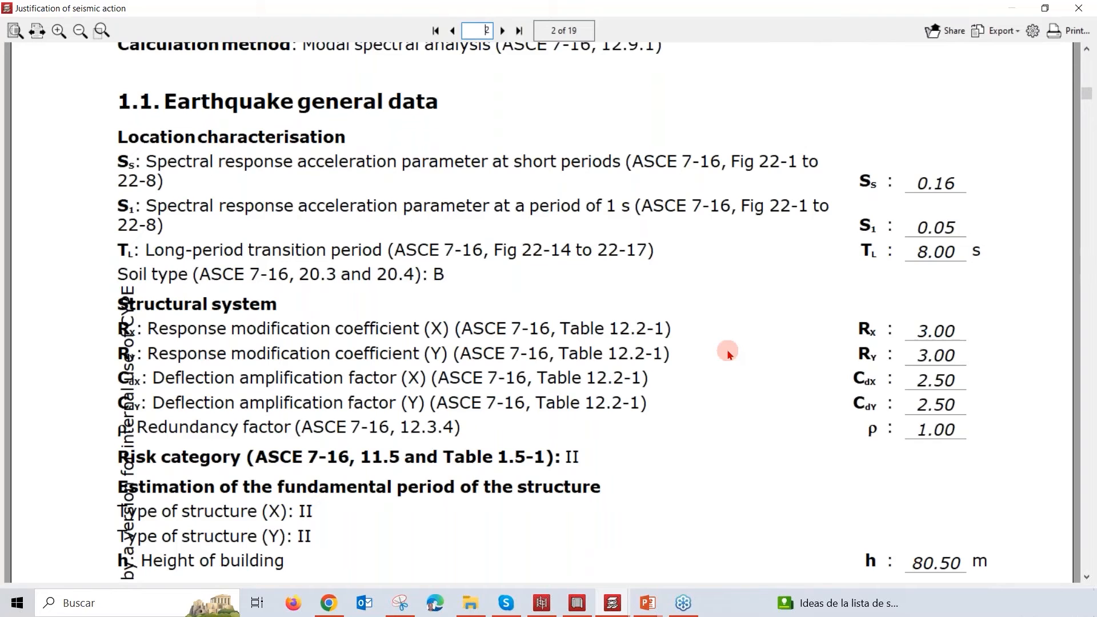
{"action": "scroll", "coordinate": [727, 353], "scroll_direction": "down", "scroll_amount": 1}
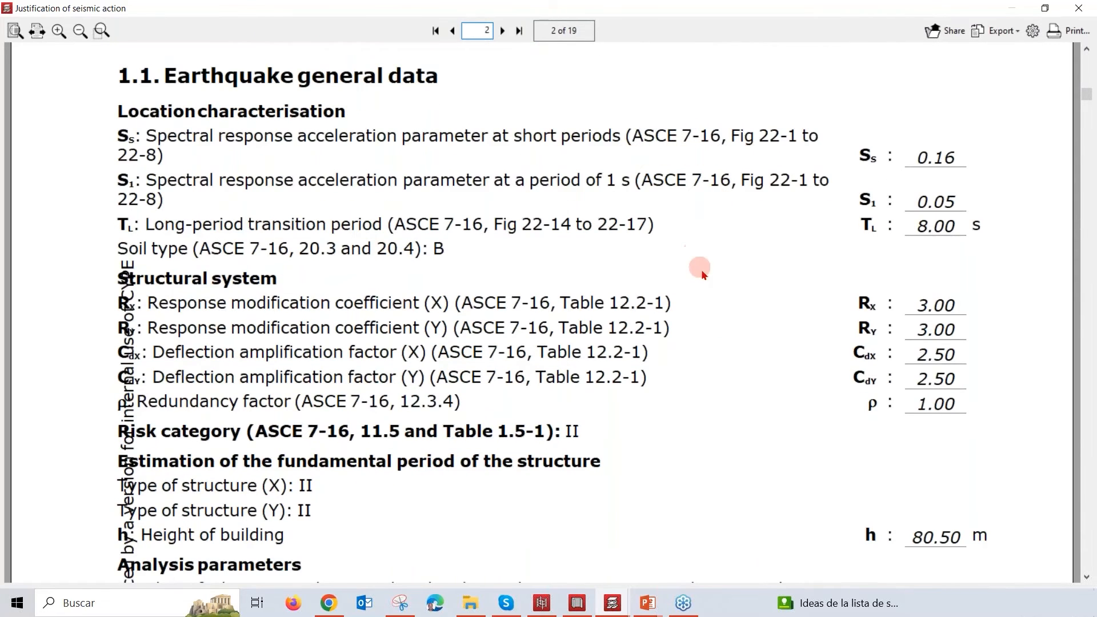
{"action": "scroll", "coordinate": [708, 277], "scroll_direction": "down", "scroll_amount": 11}
{"action": "scroll", "coordinate": [711, 280], "scroll_direction": "up", "scroll_amount": 4}
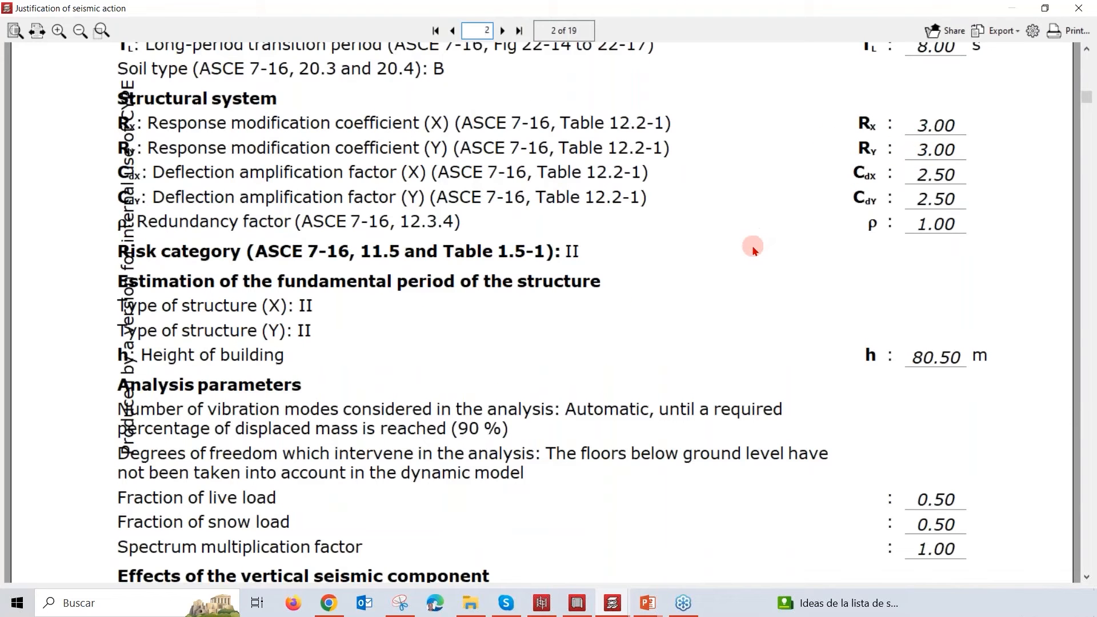
{"action": "scroll", "coordinate": [752, 247], "scroll_direction": "down", "scroll_amount": 11}
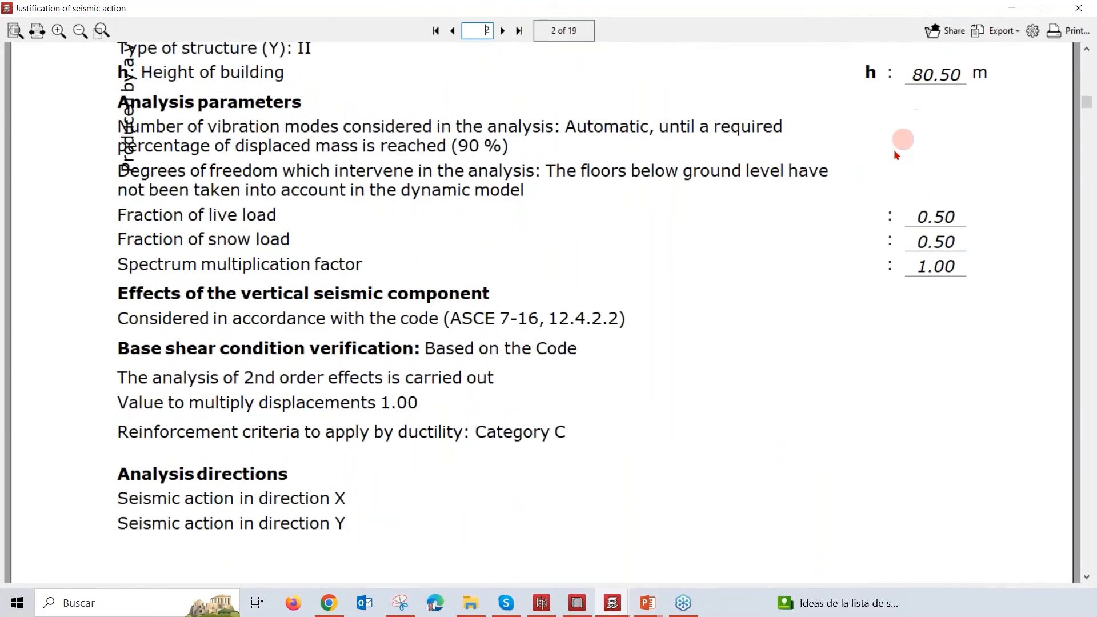
{"action": "scroll", "coordinate": [892, 152], "scroll_direction": "down", "scroll_amount": 8}
{"action": "scroll", "coordinate": [847, 166], "scroll_direction": "down", "scroll_amount": 18}
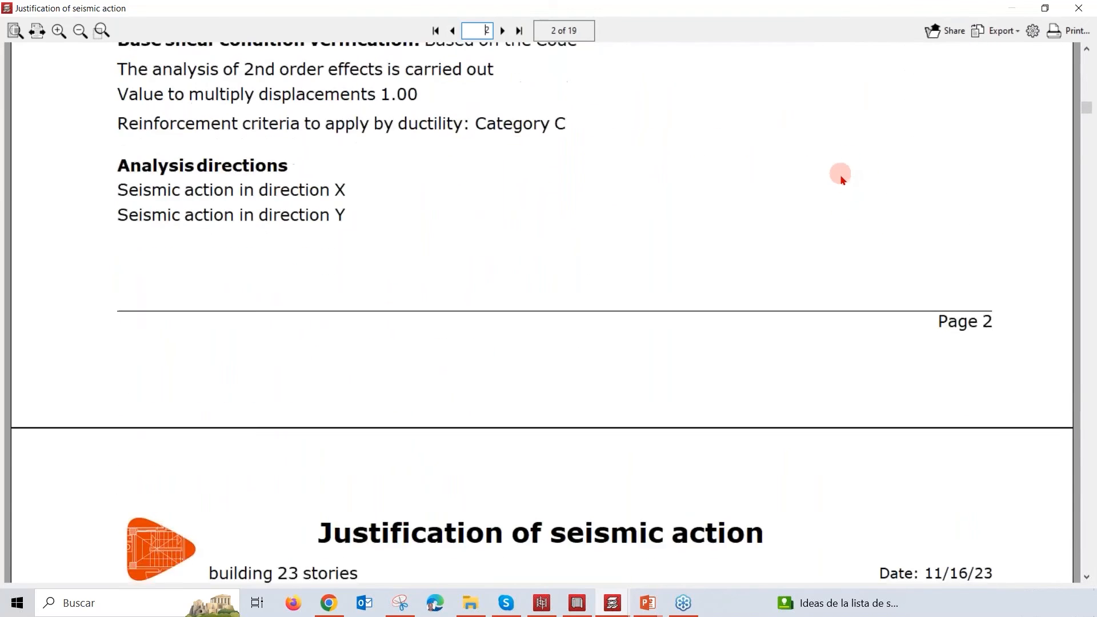
Step: Review the on-plan projection and the elastic acceleration spectrum, including the amplification formulas and the parameters that define the spectrum
{"action": "scroll", "coordinate": [839, 204], "scroll_direction": "down", "scroll_amount": 11}
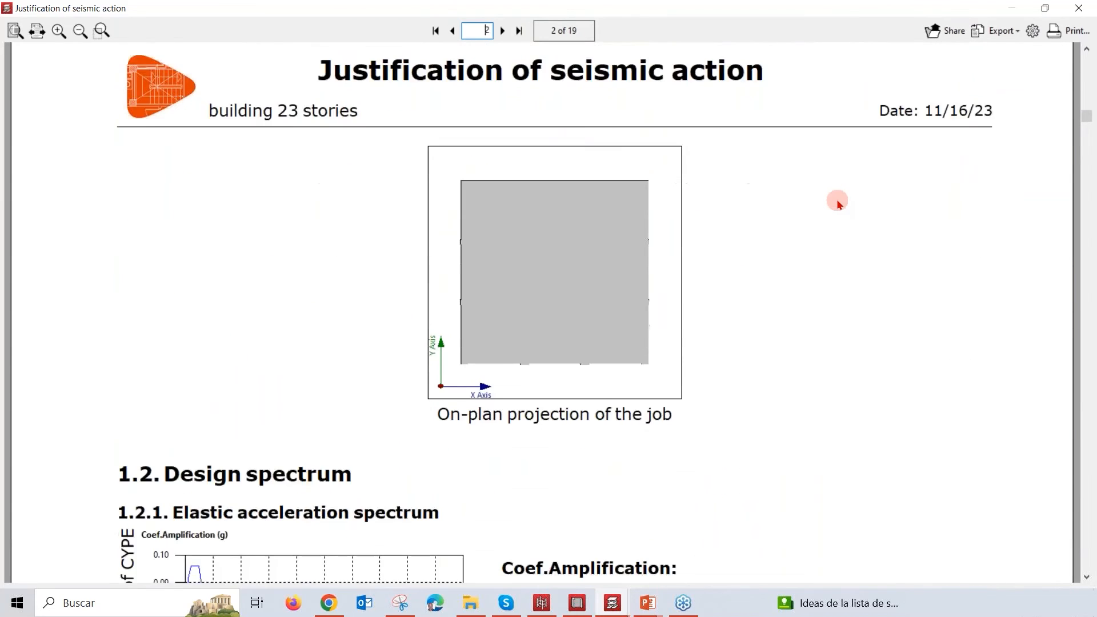
{"action": "scroll", "coordinate": [838, 204], "scroll_direction": "down", "scroll_amount": 8}
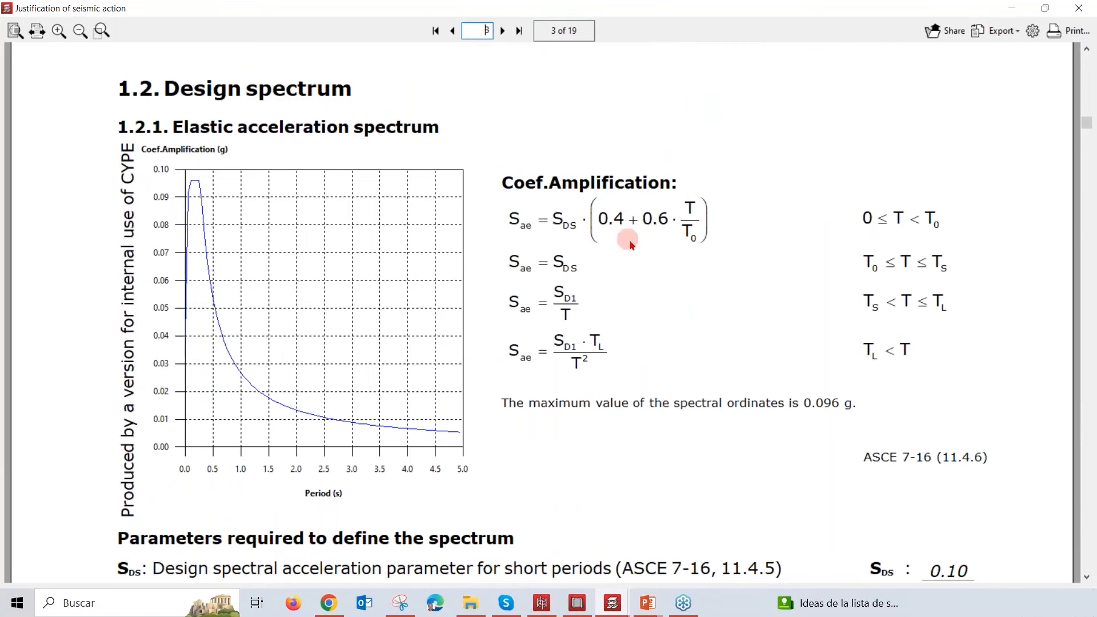
{"action": "scroll", "coordinate": [656, 252], "scroll_direction": "down", "scroll_amount": 20}
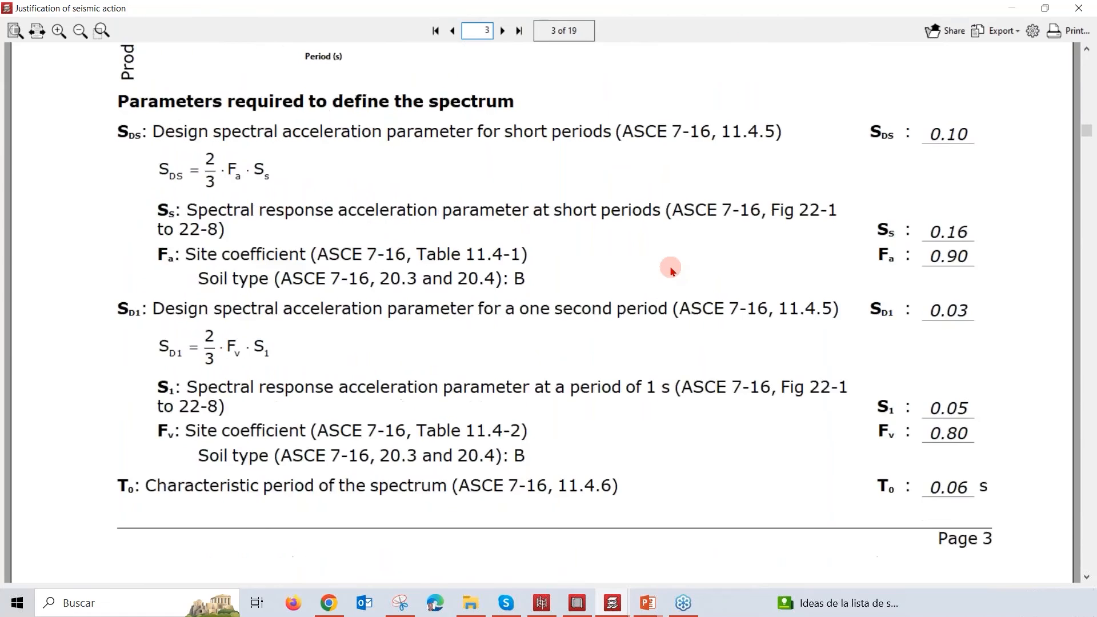
{"action": "scroll", "coordinate": [672, 269], "scroll_direction": "down", "scroll_amount": 20}
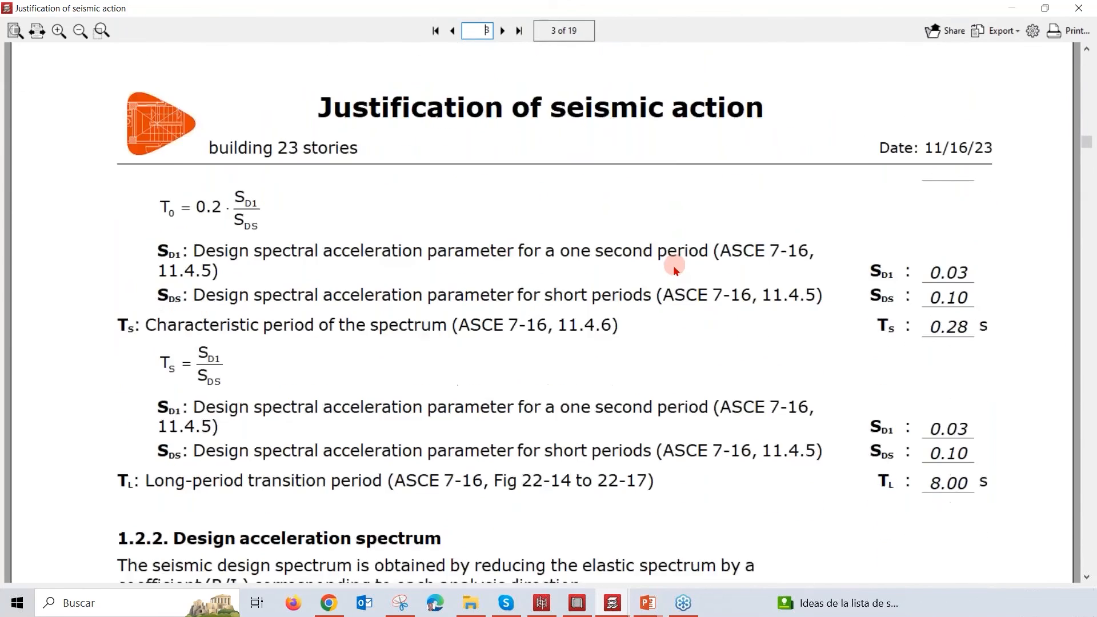
Step: Examine the design acceleration spectrum section, with its reduction coefficients and the spectrum graphs according to X and Y
{"action": "scroll", "coordinate": [673, 267], "scroll_direction": "down", "scroll_amount": 12}
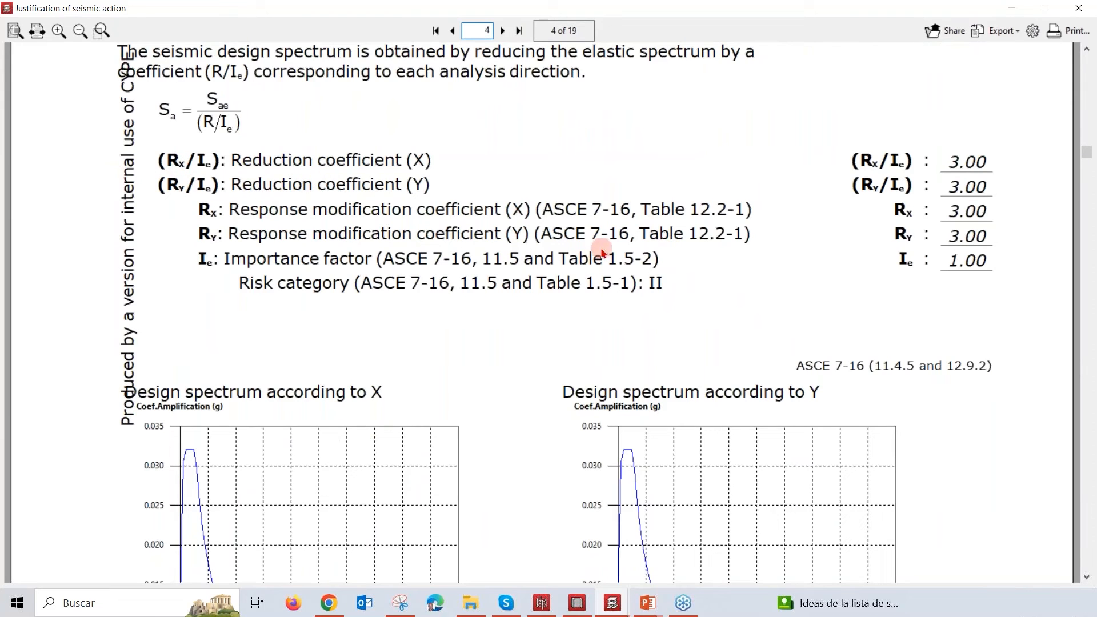
{"action": "scroll", "coordinate": [603, 254], "scroll_direction": "down", "scroll_amount": 5}
{"action": "scroll", "coordinate": [382, 380], "scroll_direction": "down", "scroll_amount": 3}
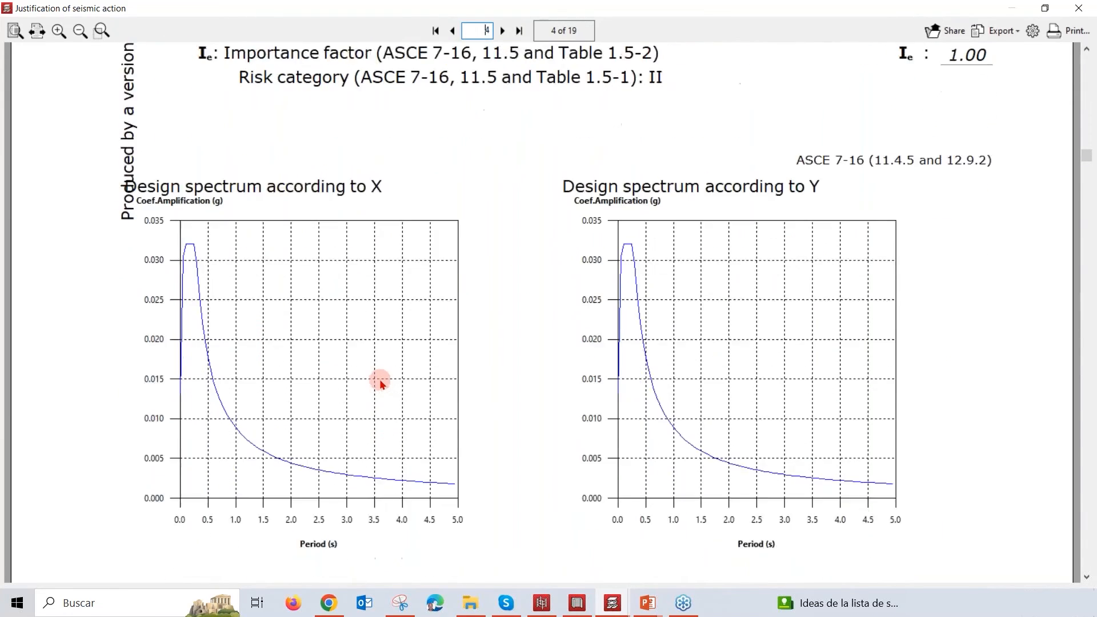
{"action": "scroll", "coordinate": [381, 382], "scroll_direction": "down", "scroll_amount": 1}
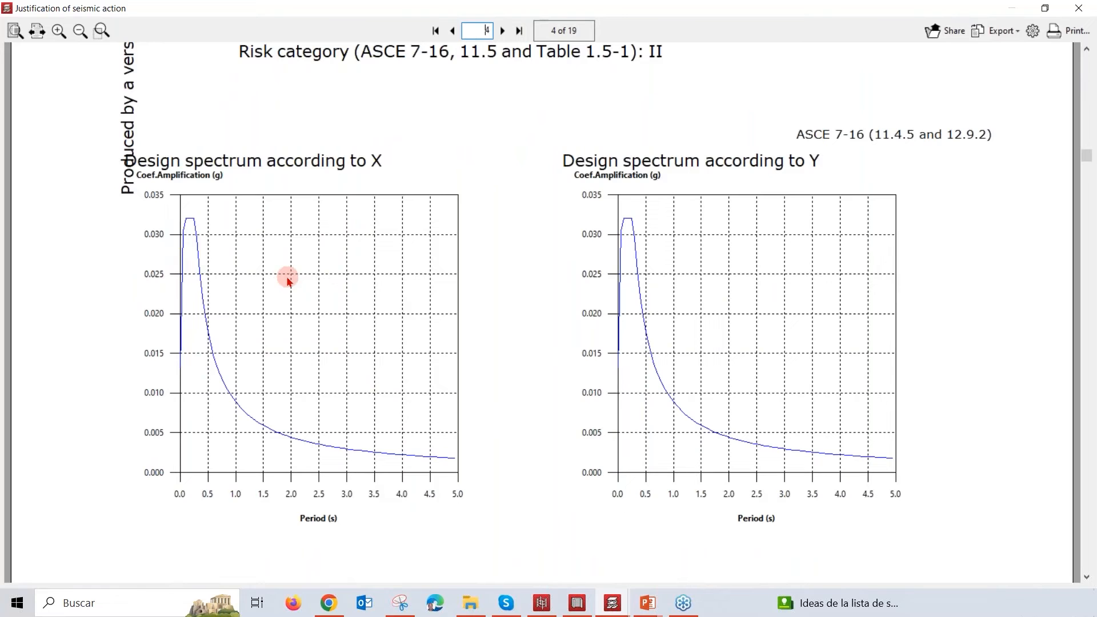
Step: Look through the participation coefficients table from Mode 1 to the totals of displaced mass in each direction
{"action": "scroll", "coordinate": [760, 319], "scroll_direction": "down", "scroll_amount": 9}
{"action": "scroll", "coordinate": [774, 345], "scroll_direction": "down", "scroll_amount": 10}
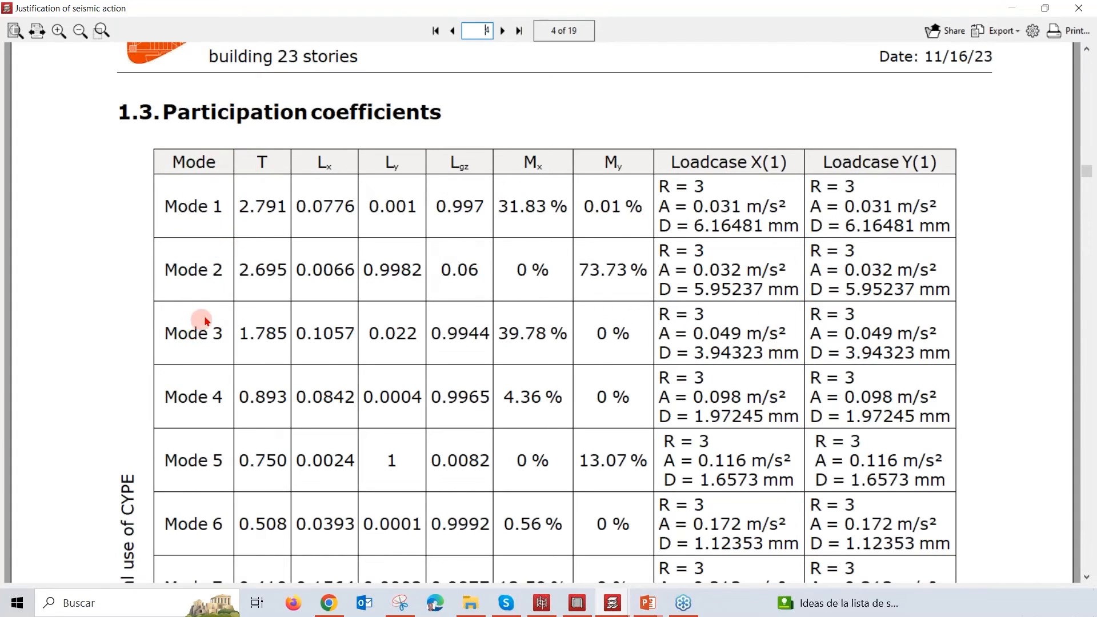
{"action": "scroll", "coordinate": [209, 315], "scroll_direction": "down", "scroll_amount": 2}
{"action": "scroll", "coordinate": [207, 319], "scroll_direction": "down", "scroll_amount": 3}
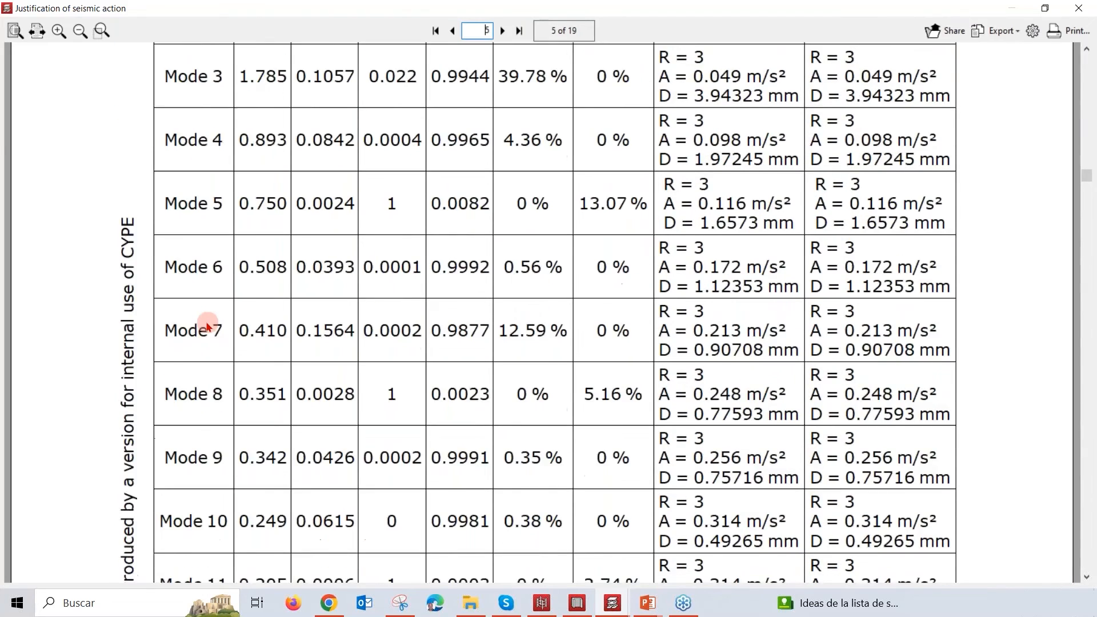
{"action": "scroll", "coordinate": [208, 323], "scroll_direction": "down", "scroll_amount": 2}
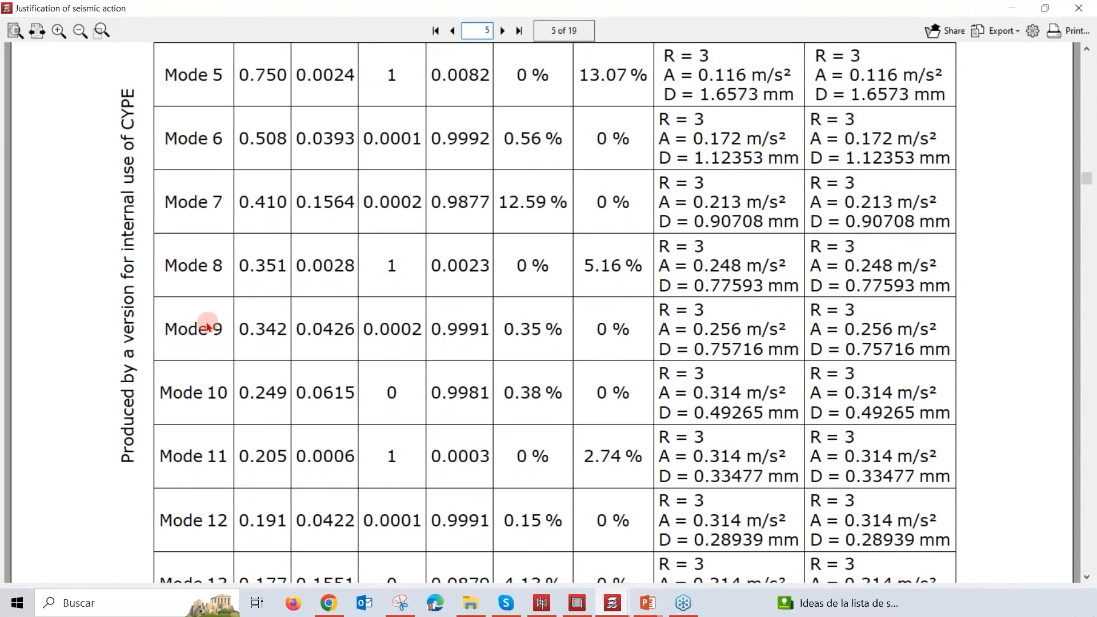
{"action": "scroll", "coordinate": [208, 327], "scroll_direction": "down", "scroll_amount": 3}
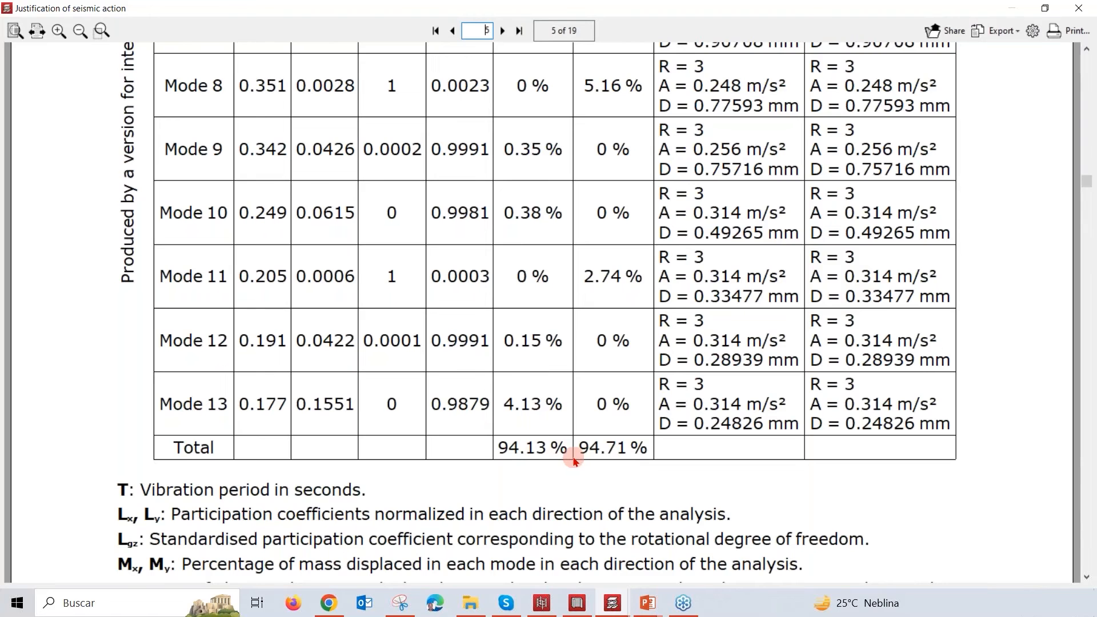
Step: Return to the start of the participation coefficients table and compare the modes' periods and displaced mass percentages down to the total row
{"action": "scroll", "coordinate": [574, 461], "scroll_direction": "up", "scroll_amount": 6}
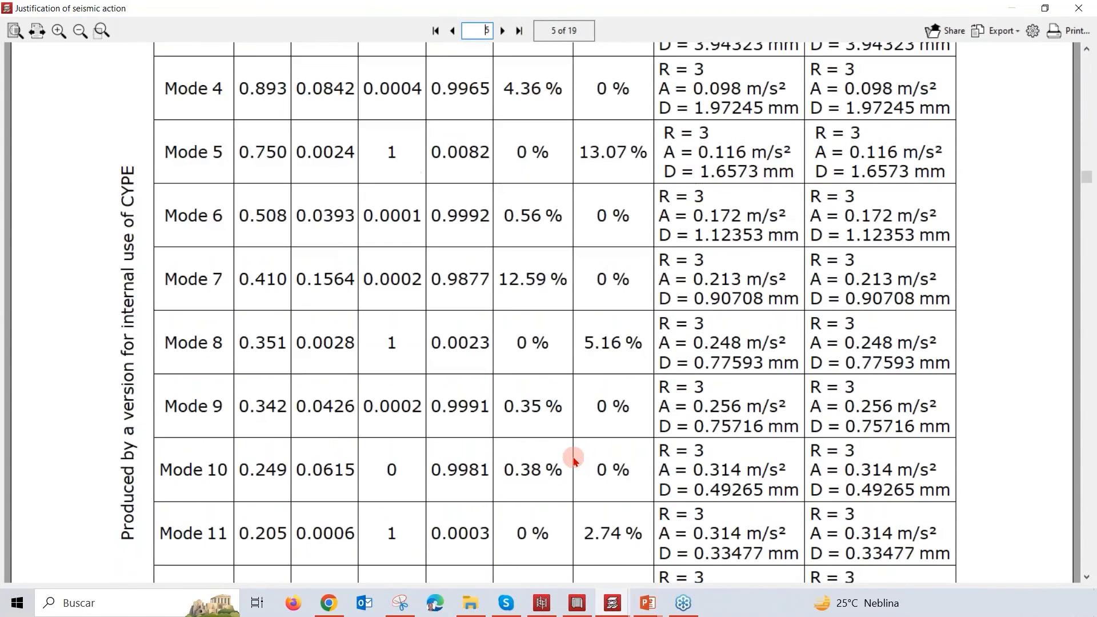
{"action": "scroll", "coordinate": [574, 461], "scroll_direction": "up", "scroll_amount": 5}
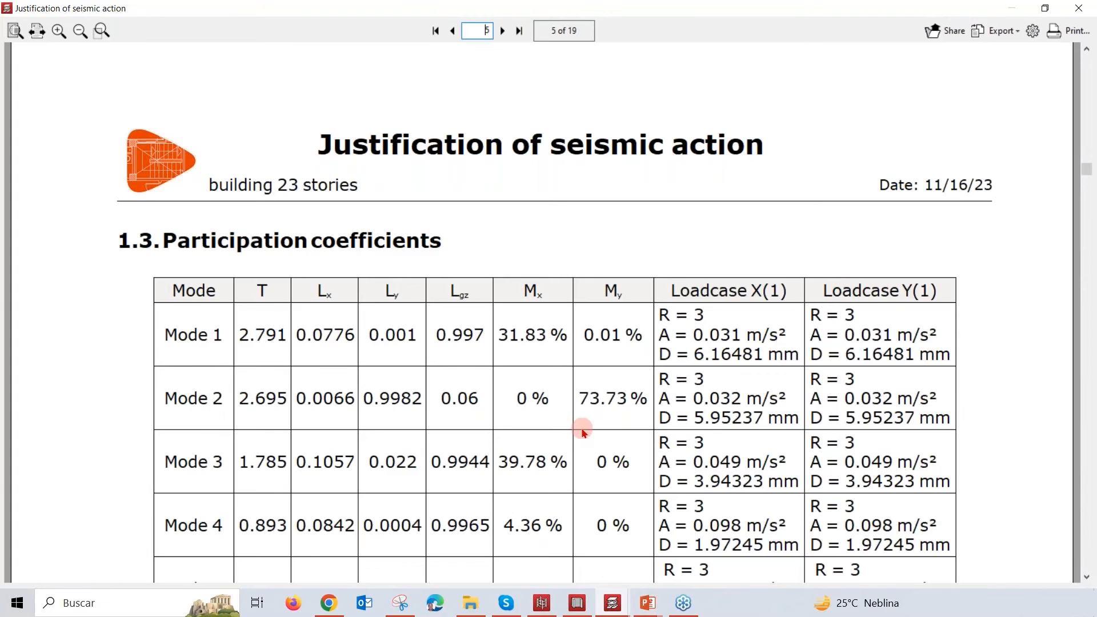
{"action": "scroll", "coordinate": [583, 432], "scroll_direction": "down", "scroll_amount": 2}
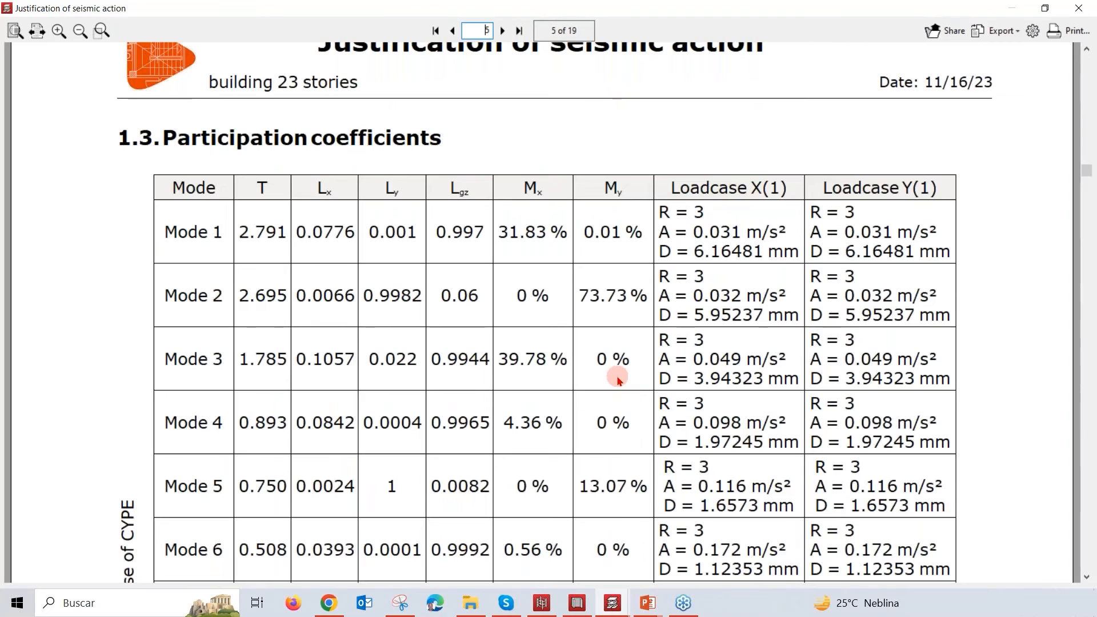
{"action": "scroll", "coordinate": [571, 366], "scroll_direction": "down", "scroll_amount": 1}
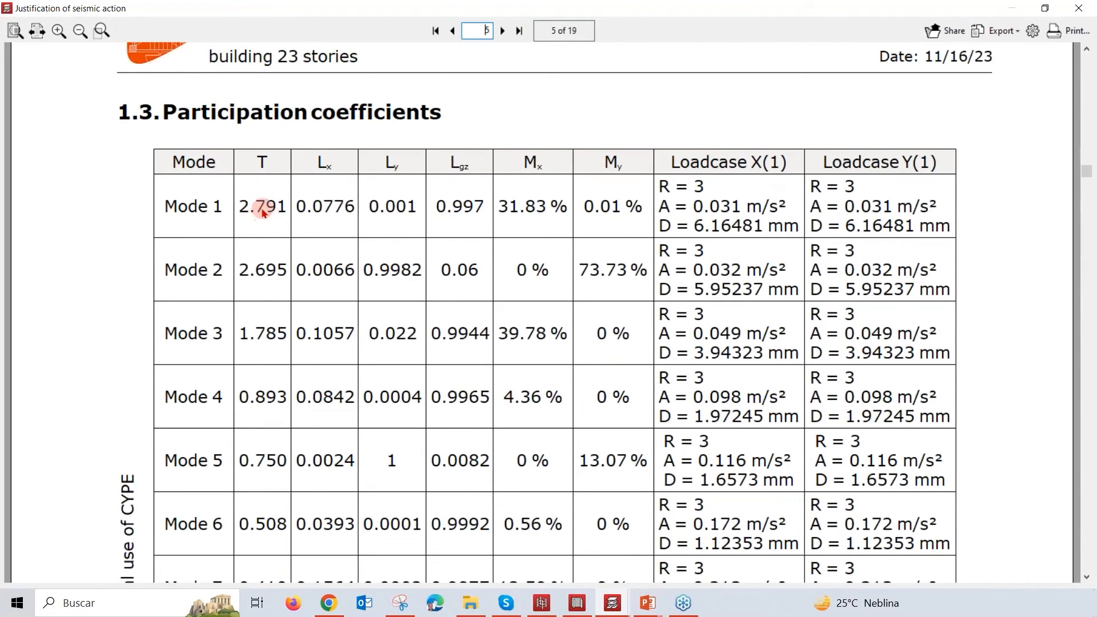
{"action": "scroll", "coordinate": [509, 380], "scroll_direction": "down", "scroll_amount": 2}
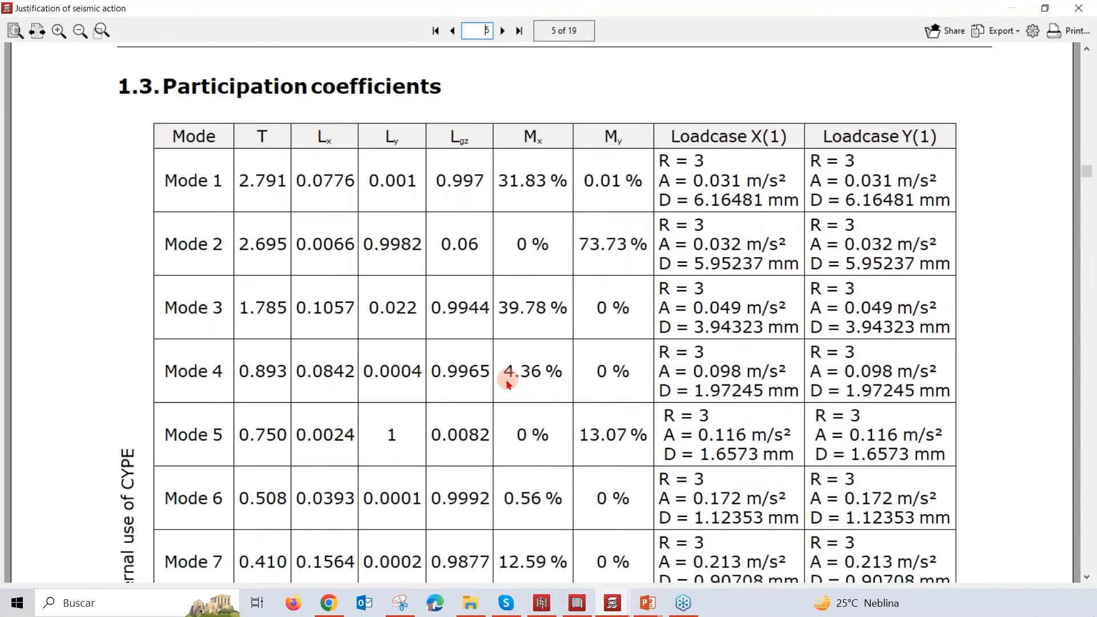
{"action": "scroll", "coordinate": [457, 294], "scroll_direction": "down", "scroll_amount": 1}
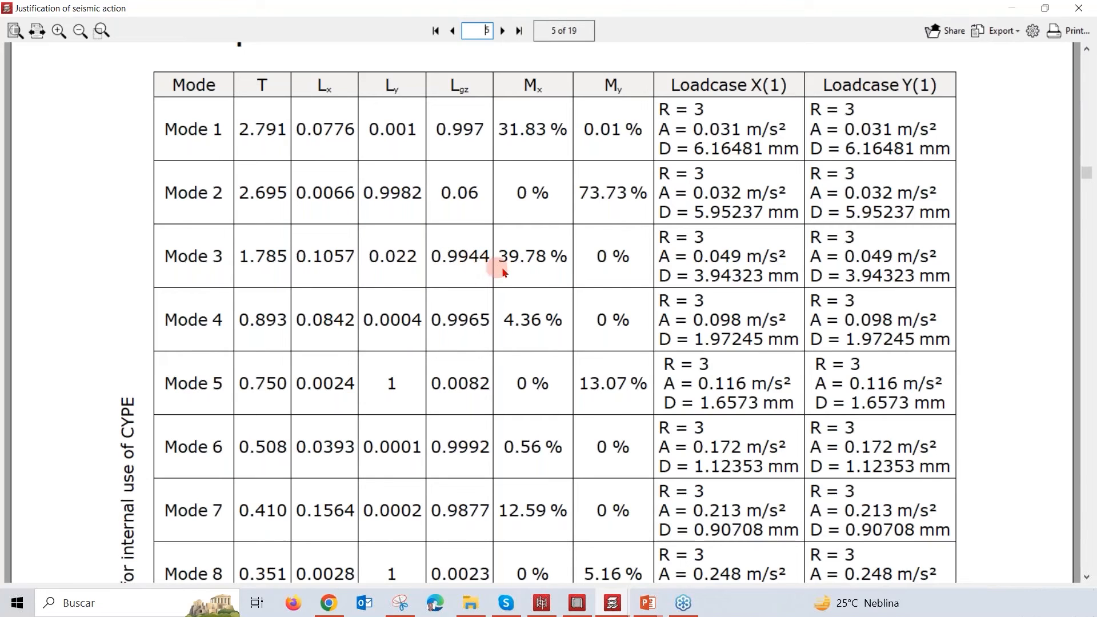
{"action": "scroll", "coordinate": [506, 280], "scroll_direction": "down", "scroll_amount": 4}
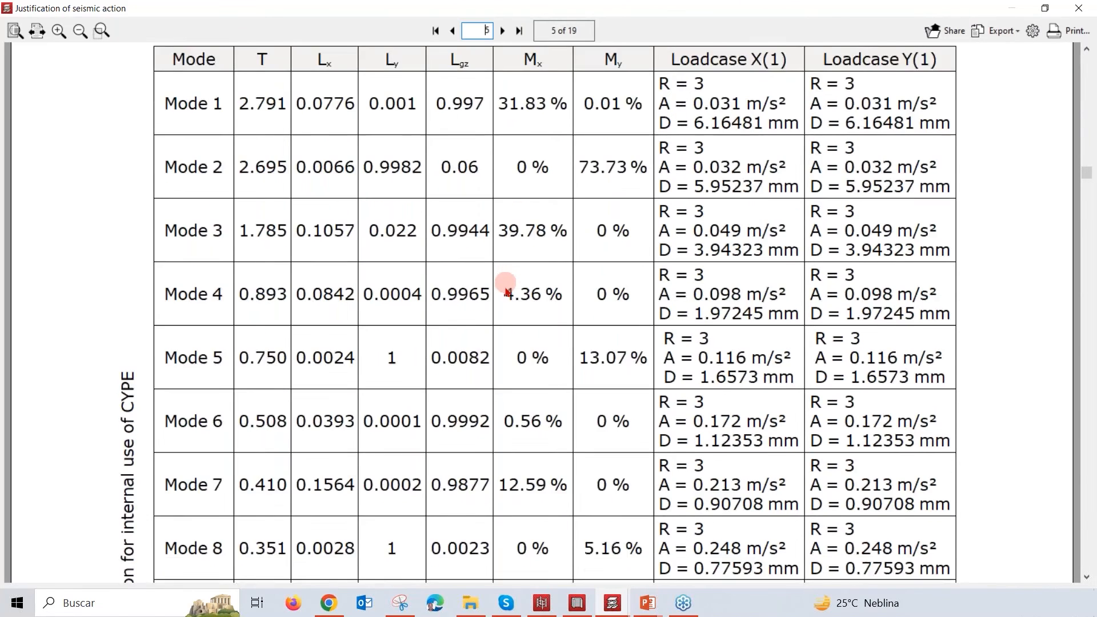
{"action": "scroll", "coordinate": [506, 302], "scroll_direction": "down", "scroll_amount": 5}
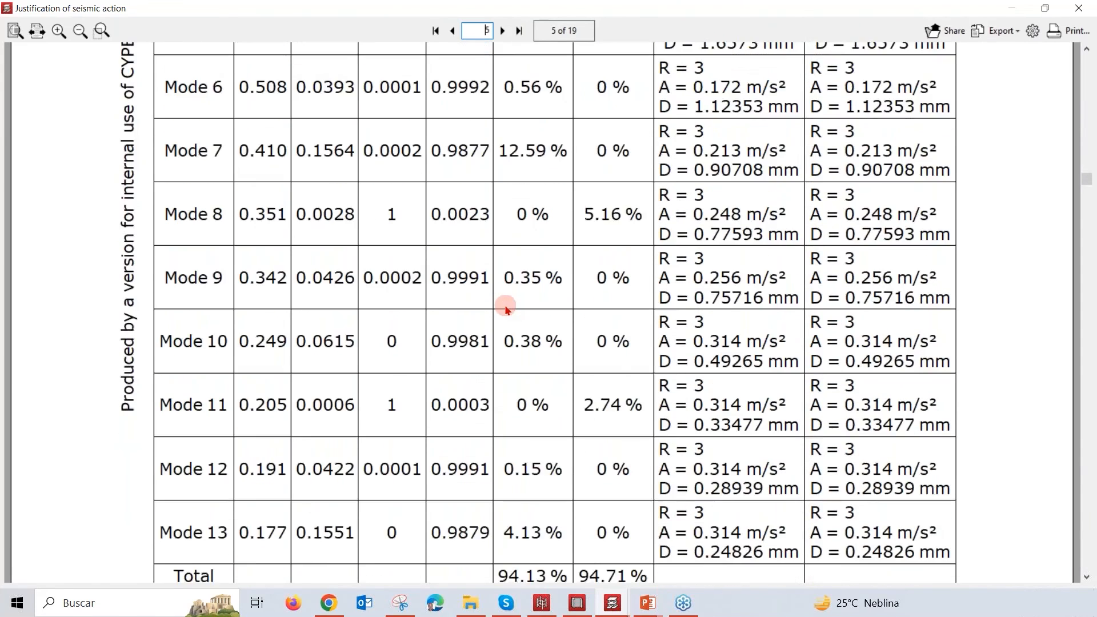
{"action": "scroll", "coordinate": [529, 364], "scroll_direction": "down", "scroll_amount": 5}
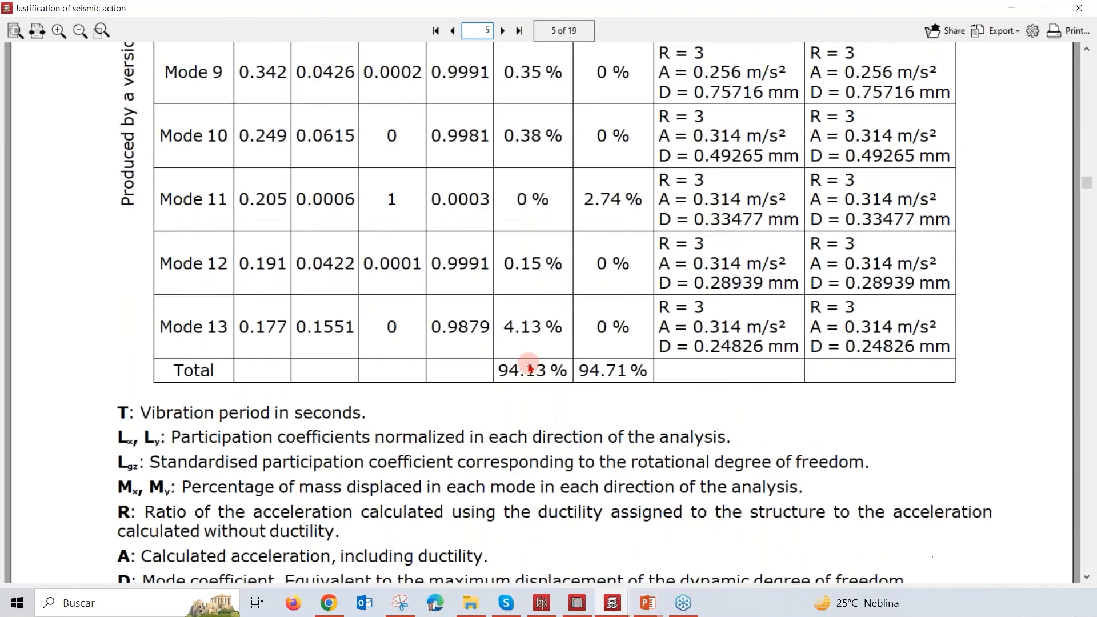
Step: Examine the representation of the modal periods on the X and Y design spectra and the Seismic X1 and Y1 loadcase tables
{"action": "scroll", "coordinate": [531, 371], "scroll_direction": "down", "scroll_amount": 10}
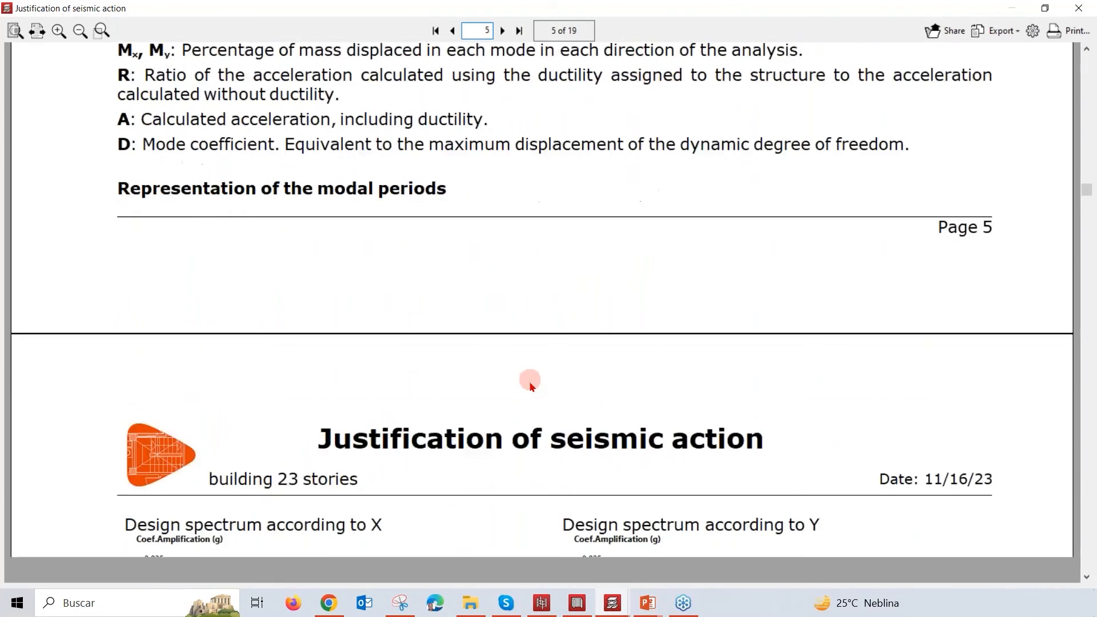
{"action": "scroll", "coordinate": [531, 387], "scroll_direction": "down", "scroll_amount": 1}
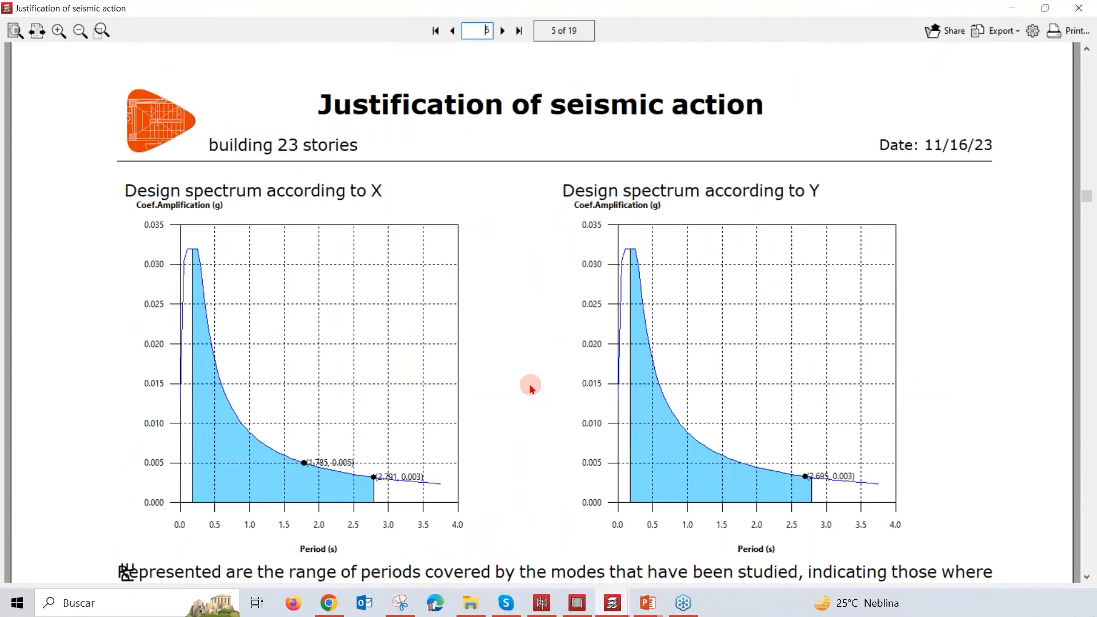
{"action": "scroll", "coordinate": [530, 385], "scroll_direction": "down", "scroll_amount": 1}
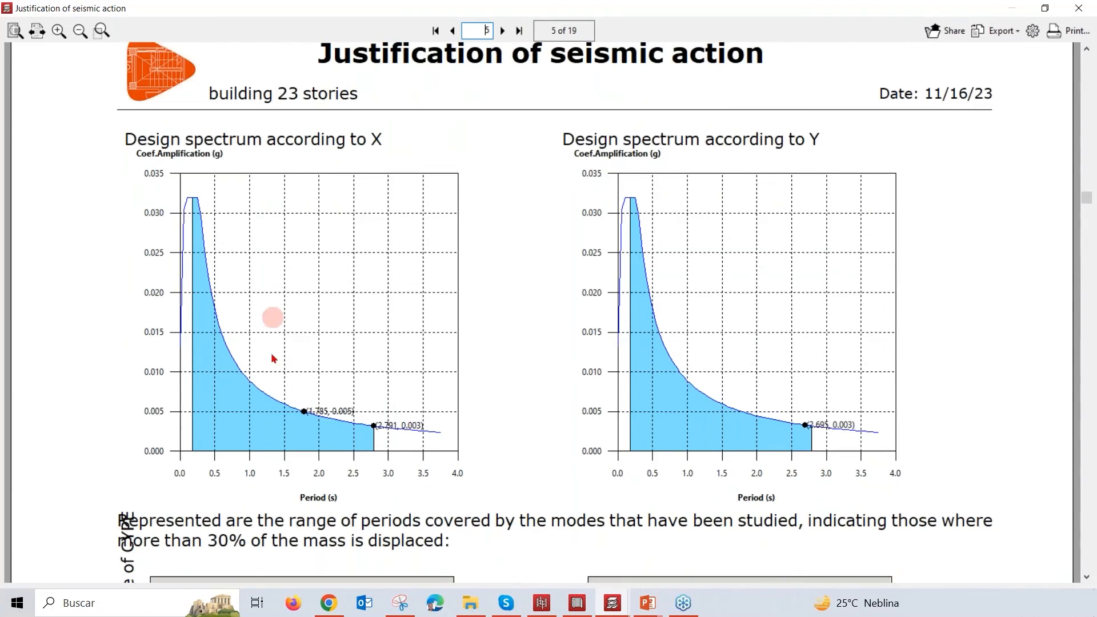
{"action": "scroll", "coordinate": [507, 413], "scroll_direction": "down", "scroll_amount": 5}
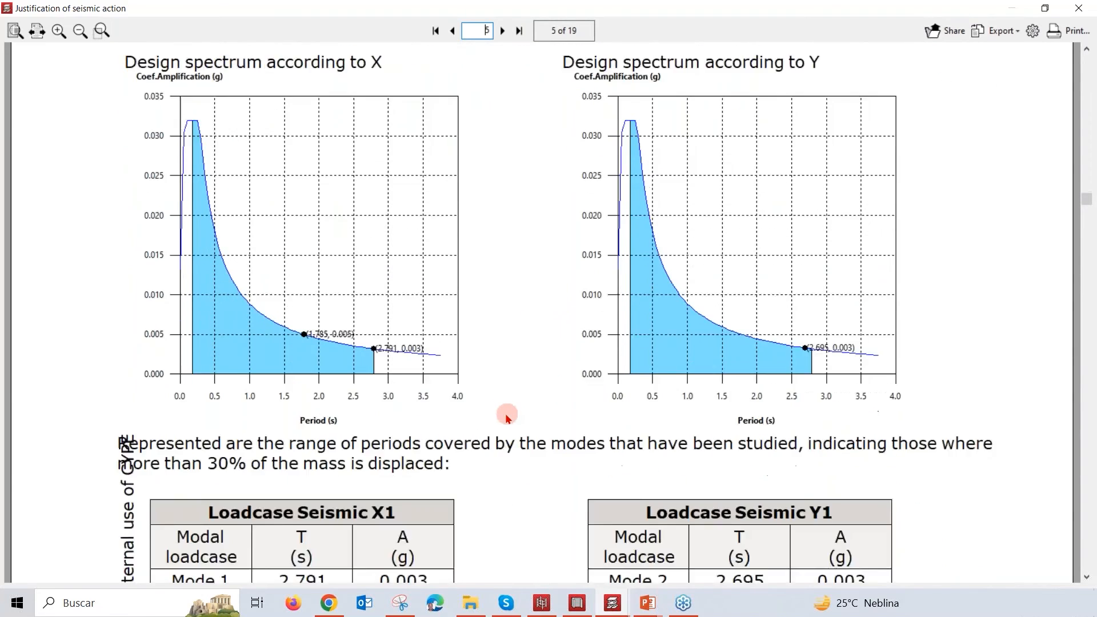
{"action": "scroll", "coordinate": [506, 413], "scroll_direction": "down", "scroll_amount": 1}
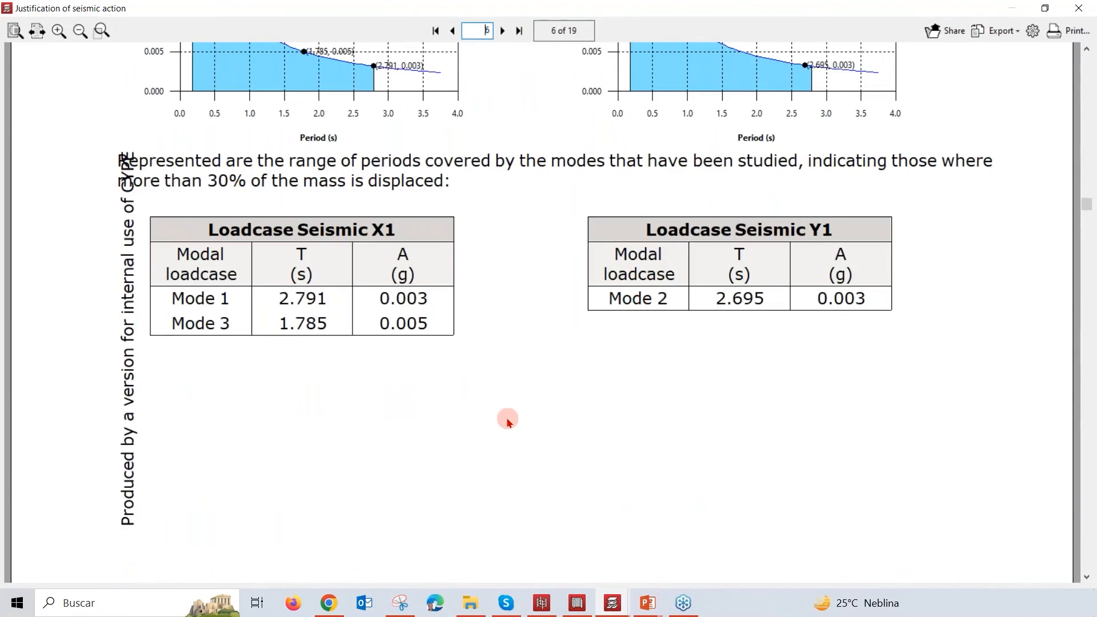
{"action": "scroll", "coordinate": [522, 417], "scroll_direction": "down", "scroll_amount": 14}
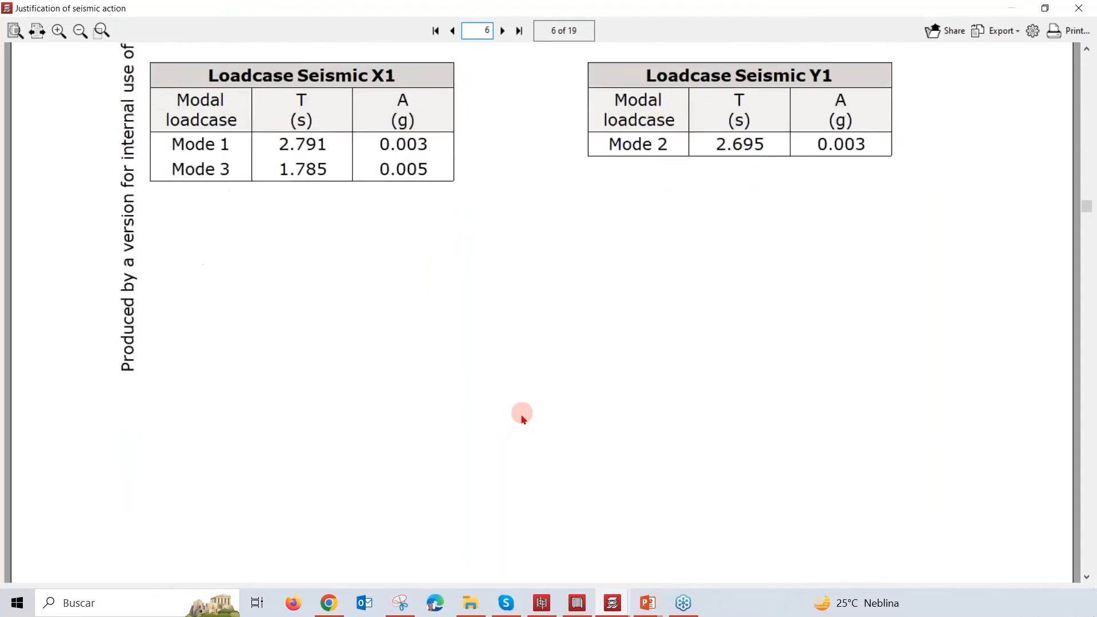
Step: Review the centre of mass, centre of stiffness and eccentricities of each floor, in both the table and the floor diagrams
{"action": "scroll", "coordinate": [561, 417], "scroll_direction": "down", "scroll_amount": 5}
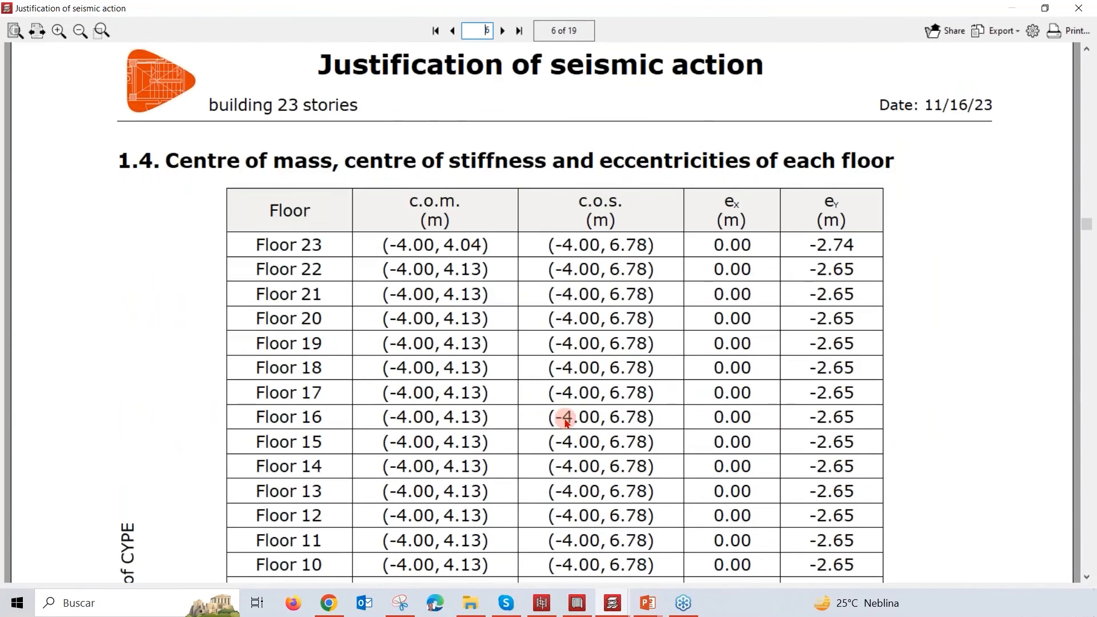
{"action": "scroll", "coordinate": [566, 421], "scroll_direction": "down", "scroll_amount": 2}
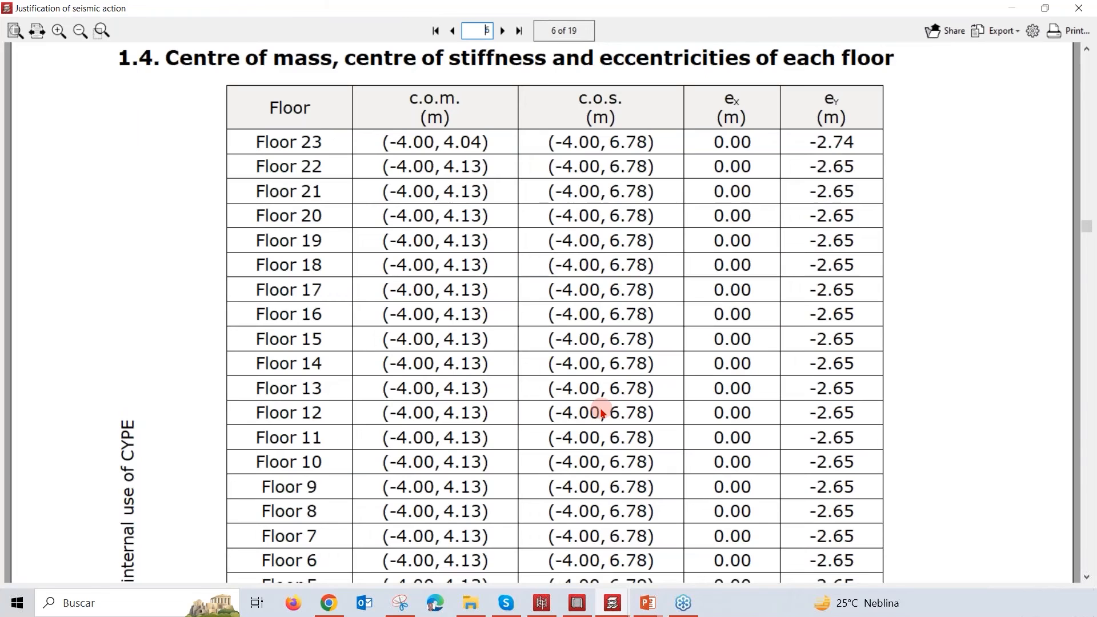
{"action": "scroll", "coordinate": [602, 412], "scroll_direction": "down", "scroll_amount": 8}
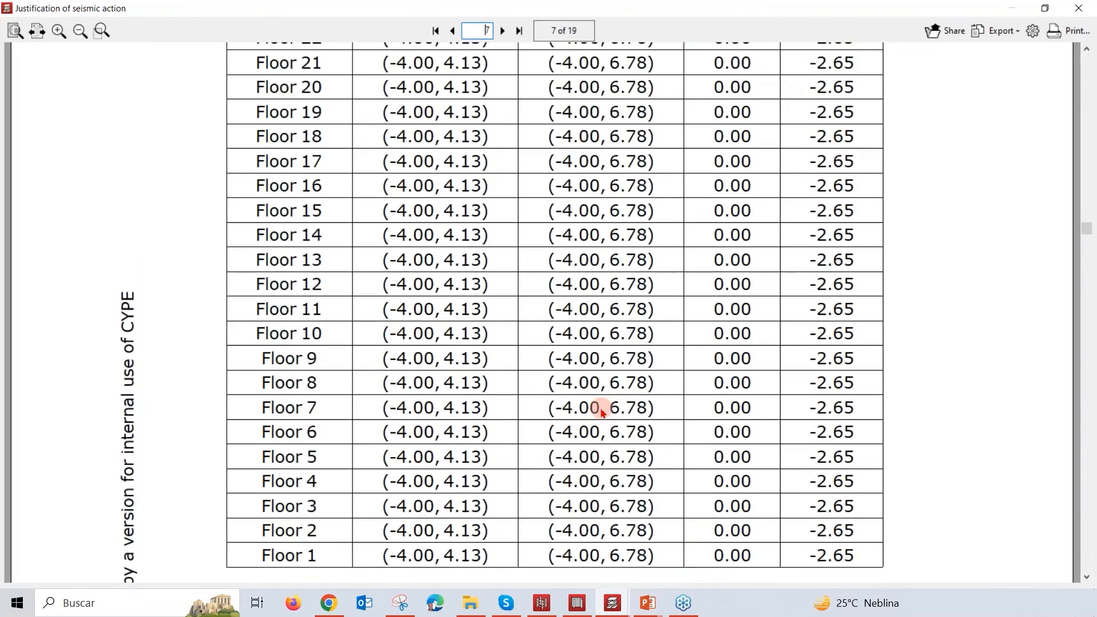
{"action": "scroll", "coordinate": [602, 413], "scroll_direction": "down", "scroll_amount": 3}
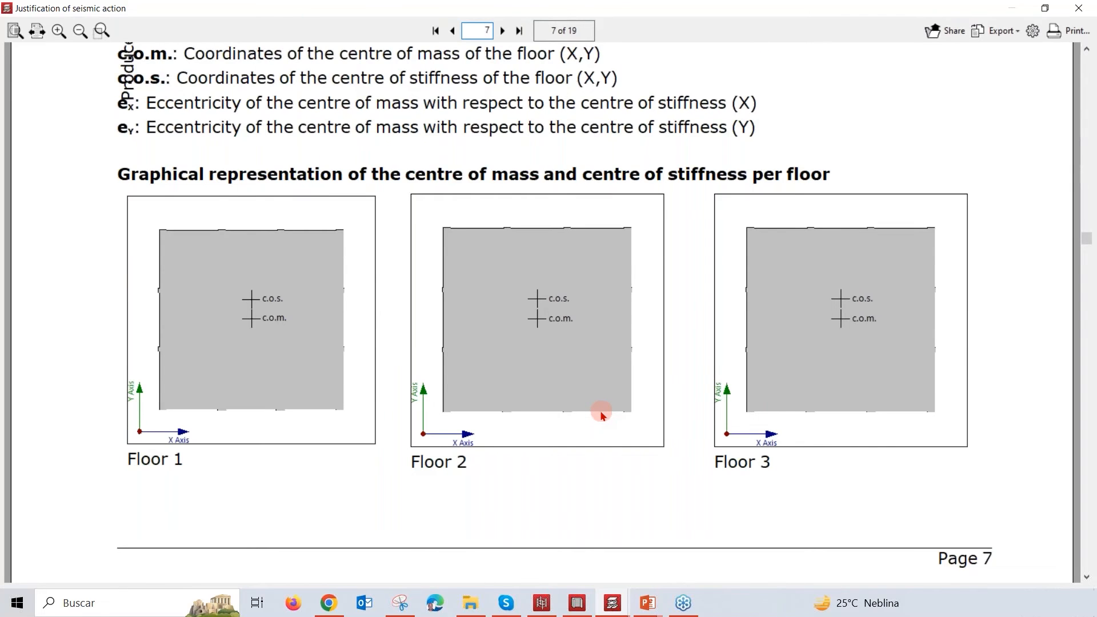
{"action": "scroll", "coordinate": [602, 413], "scroll_direction": "down", "scroll_amount": 2}
{"action": "scroll", "coordinate": [602, 413], "scroll_direction": "down", "scroll_amount": 12}
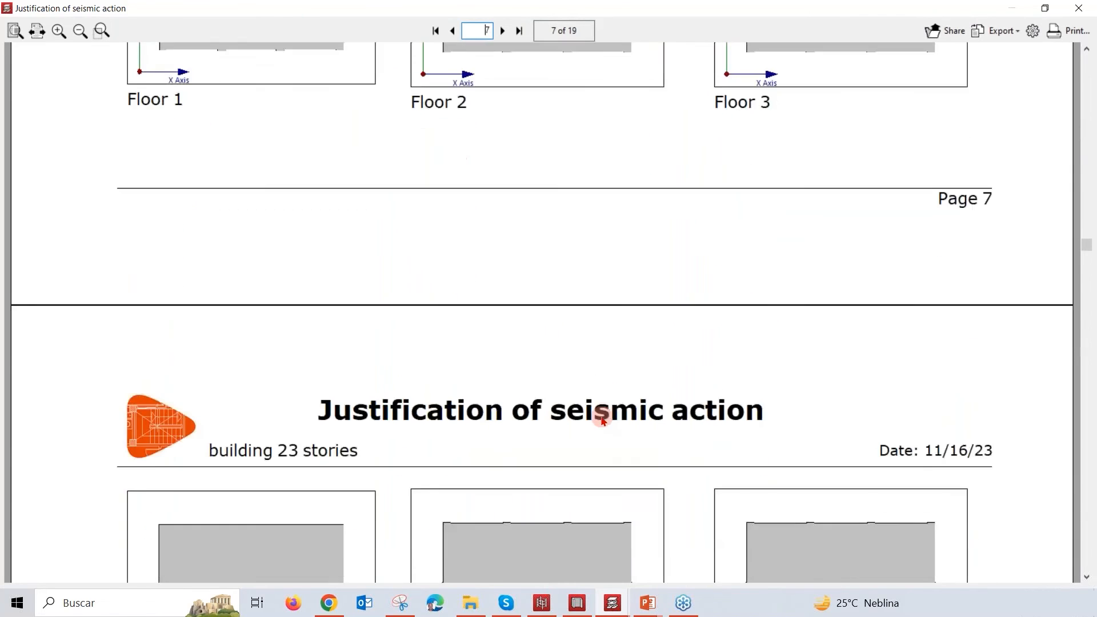
{"action": "scroll", "coordinate": [606, 433], "scroll_direction": "down", "scroll_amount": 17}
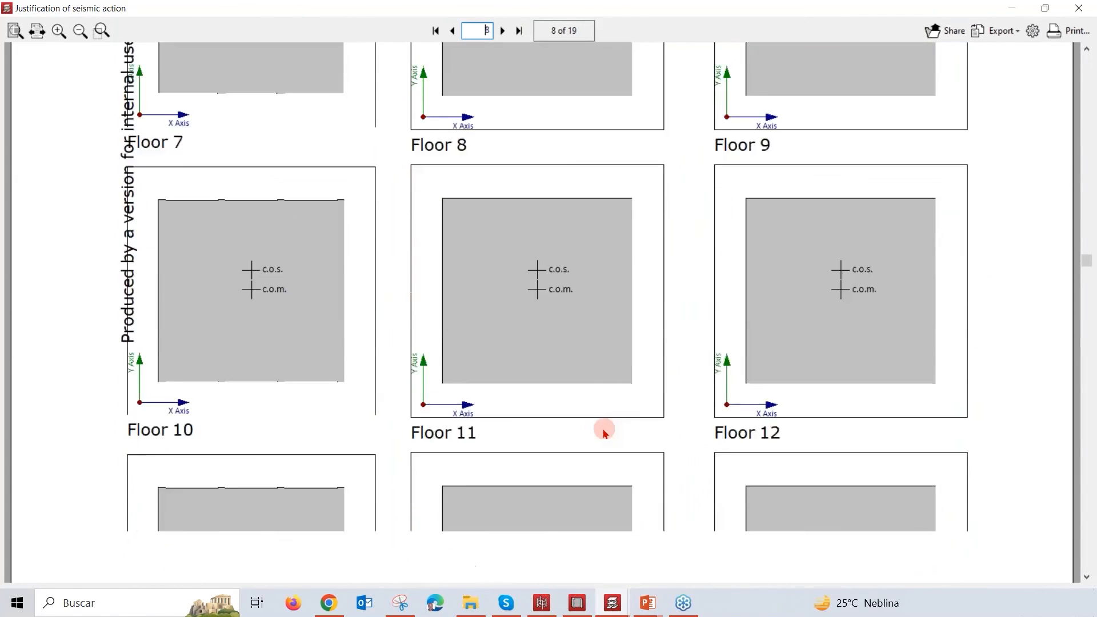
{"action": "scroll", "coordinate": [604, 436], "scroll_direction": "down", "scroll_amount": 17}
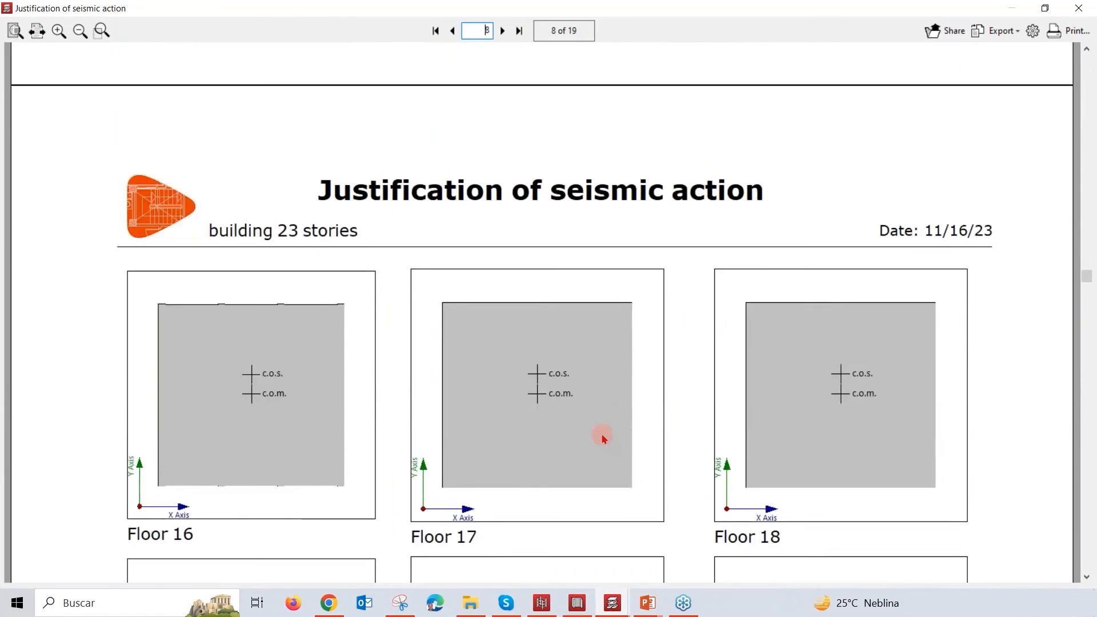
Step: Examine the dynamic base shear (CQC) tables by modal loadcase for Seismic X1 and Seismic Y1
{"action": "scroll", "coordinate": [613, 451], "scroll_direction": "down", "scroll_amount": 9}
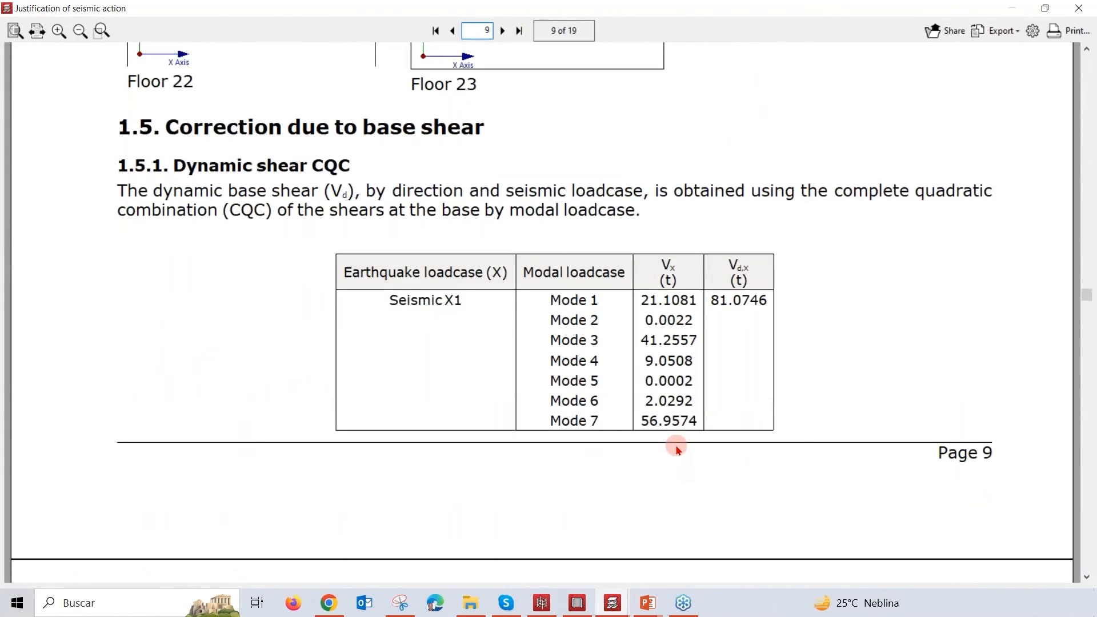
{"action": "scroll", "coordinate": [677, 448], "scroll_direction": "down", "scroll_amount": 1}
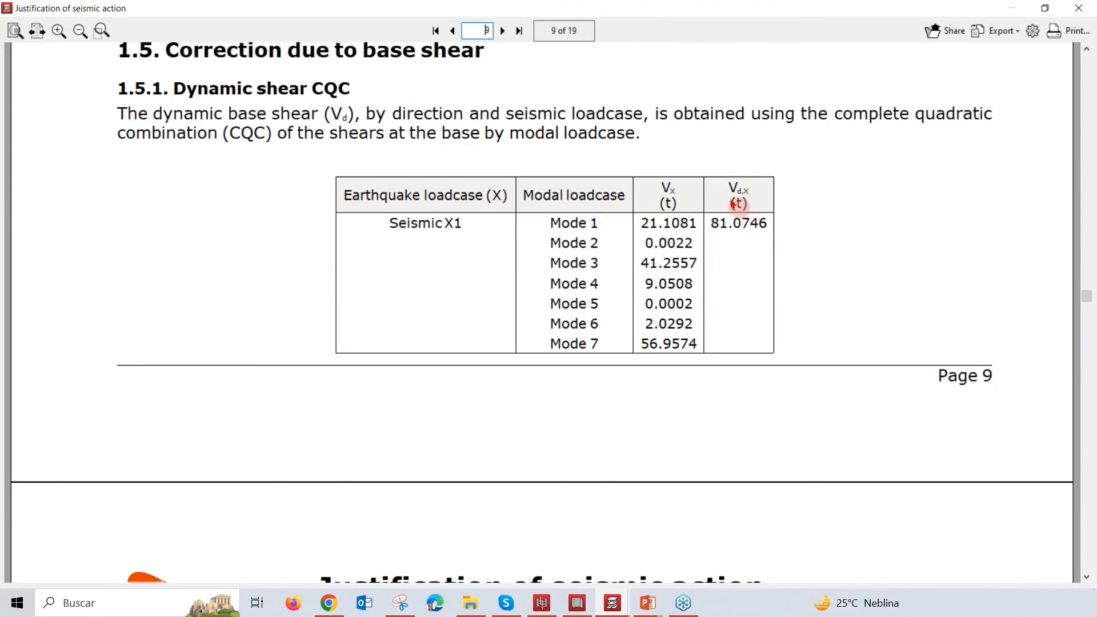
{"action": "scroll", "coordinate": [743, 227], "scroll_direction": "down", "scroll_amount": 4}
{"action": "scroll", "coordinate": [752, 375], "scroll_direction": "down", "scroll_amount": 9}
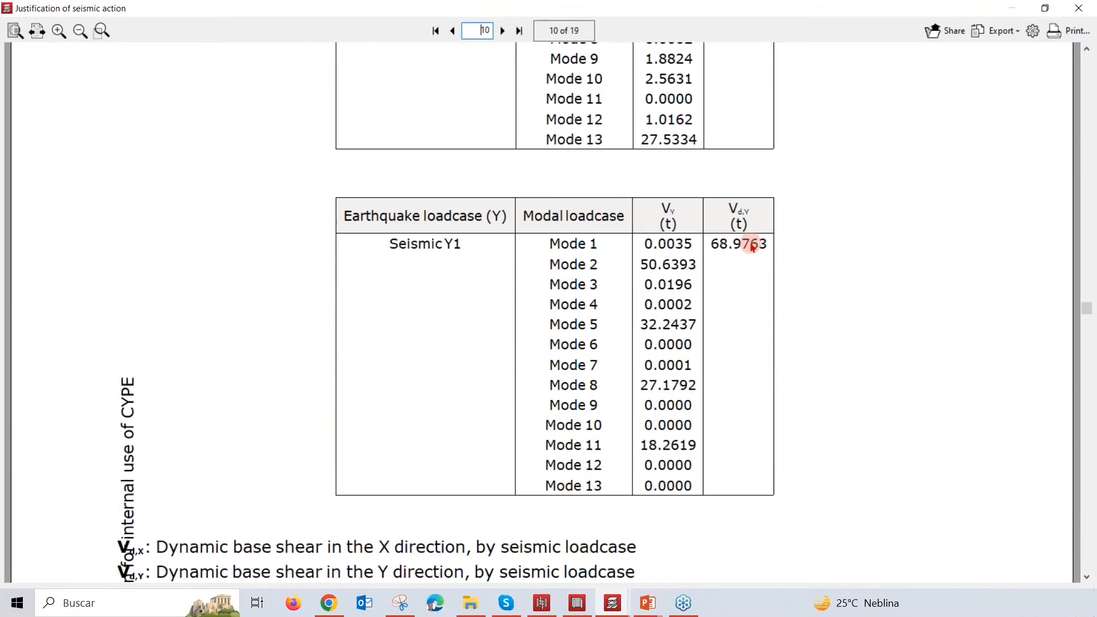
Step: Review the static base shear calculation, the seismic weight of each floor and the base shear condition verification
{"action": "scroll", "coordinate": [738, 280], "scroll_direction": "down", "scroll_amount": 6}
{"action": "scroll", "coordinate": [748, 330], "scroll_direction": "down", "scroll_amount": 15}
{"action": "scroll", "coordinate": [743, 369], "scroll_direction": "down", "scroll_amount": 4}
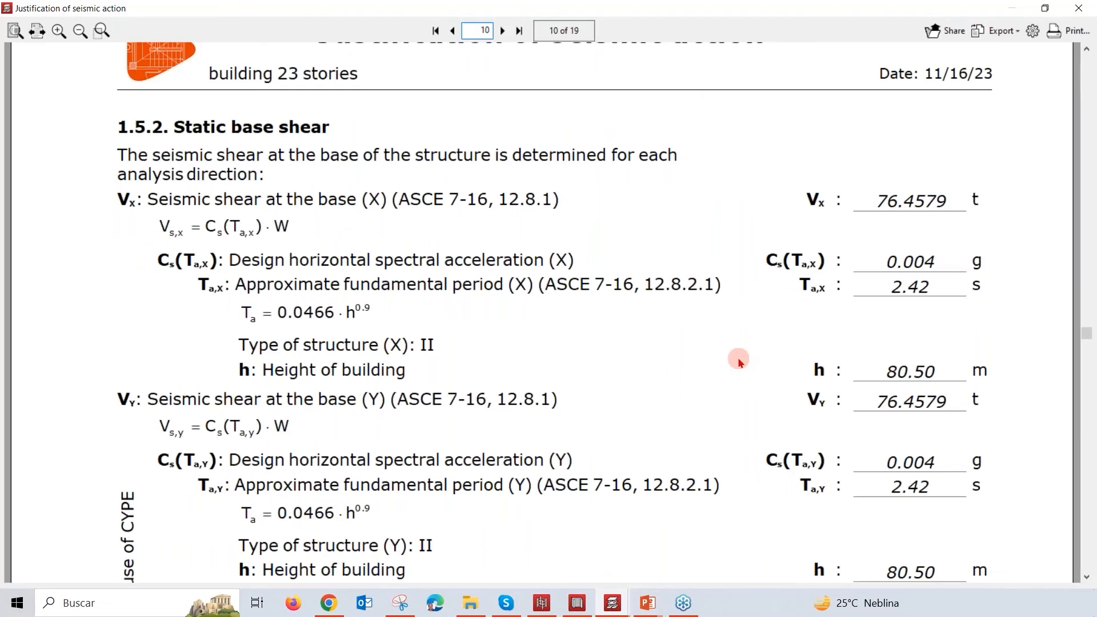
{"action": "scroll", "coordinate": [738, 360], "scroll_direction": "down", "scroll_amount": 15}
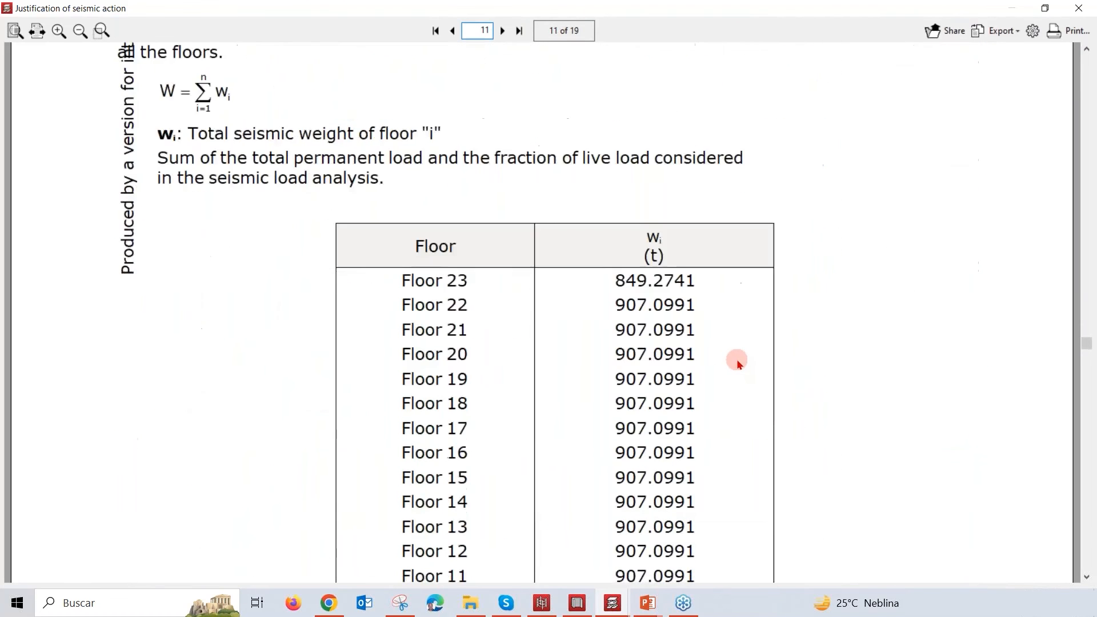
{"action": "scroll", "coordinate": [738, 362], "scroll_direction": "down", "scroll_amount": 2}
{"action": "scroll", "coordinate": [705, 489], "scroll_direction": "down", "scroll_amount": 4}
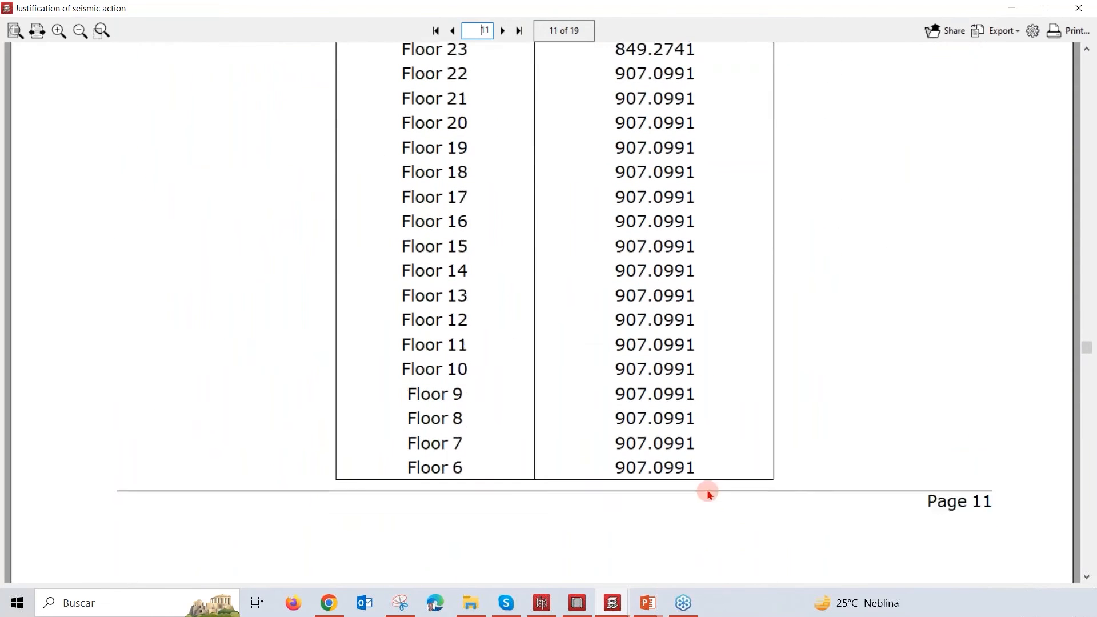
{"action": "scroll", "coordinate": [688, 454], "scroll_direction": "down", "scroll_amount": 8}
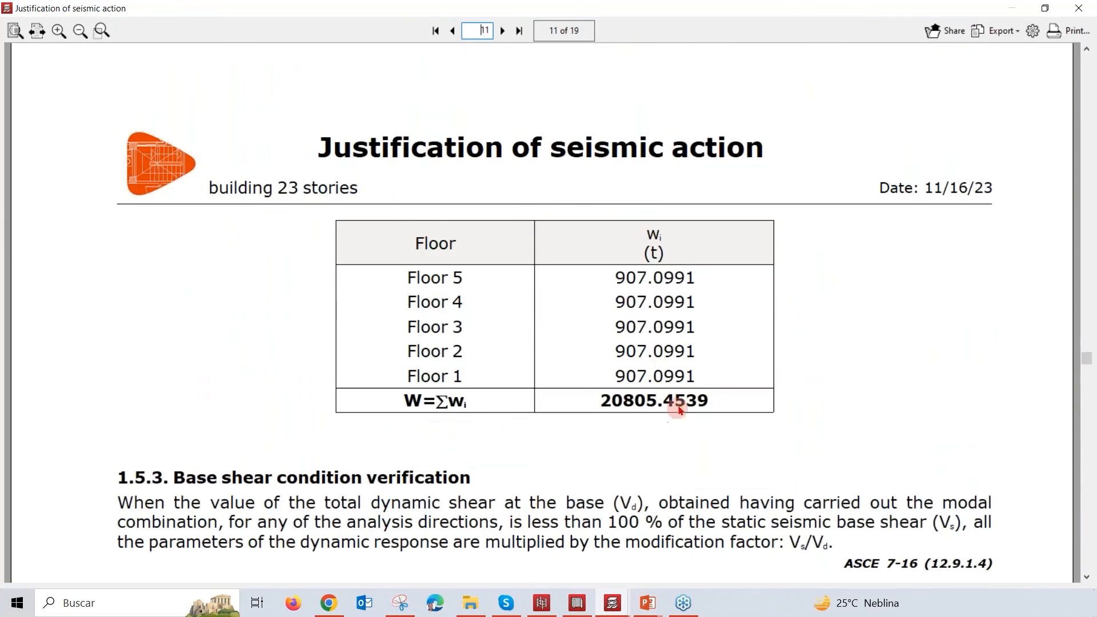
{"action": "scroll", "coordinate": [668, 400], "scroll_direction": "down", "scroll_amount": 5}
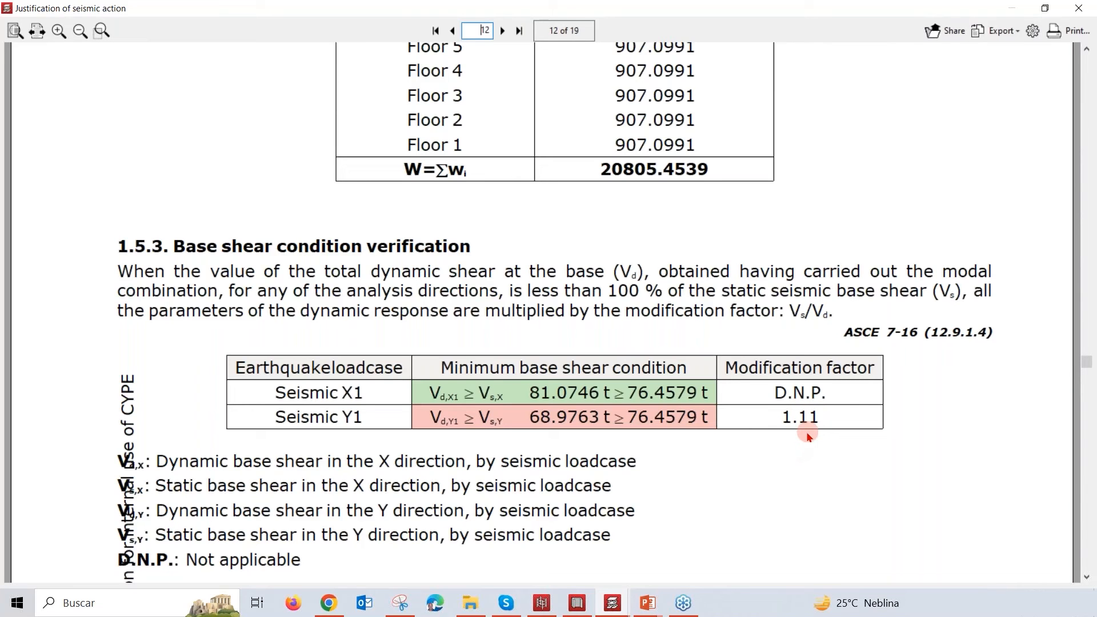
Step: Look through the tables of combined seismic shear and equivalent seismic force per floor for Seismic X1 and Y1
{"action": "scroll", "coordinate": [809, 436], "scroll_direction": "down", "scroll_amount": 10}
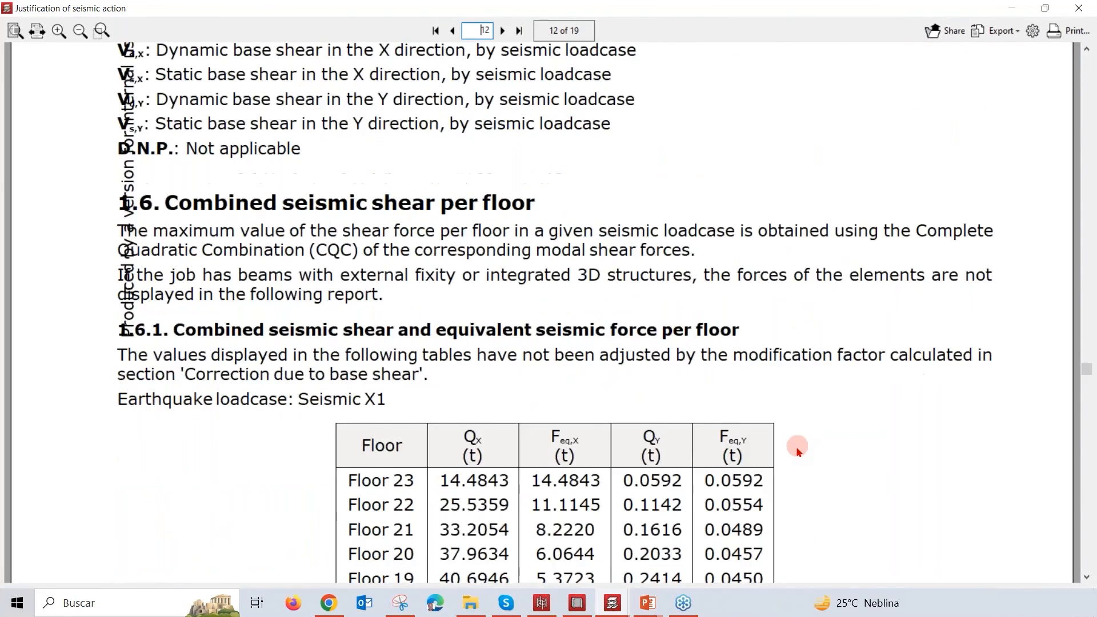
{"action": "scroll", "coordinate": [792, 455], "scroll_direction": "down", "scroll_amount": 10}
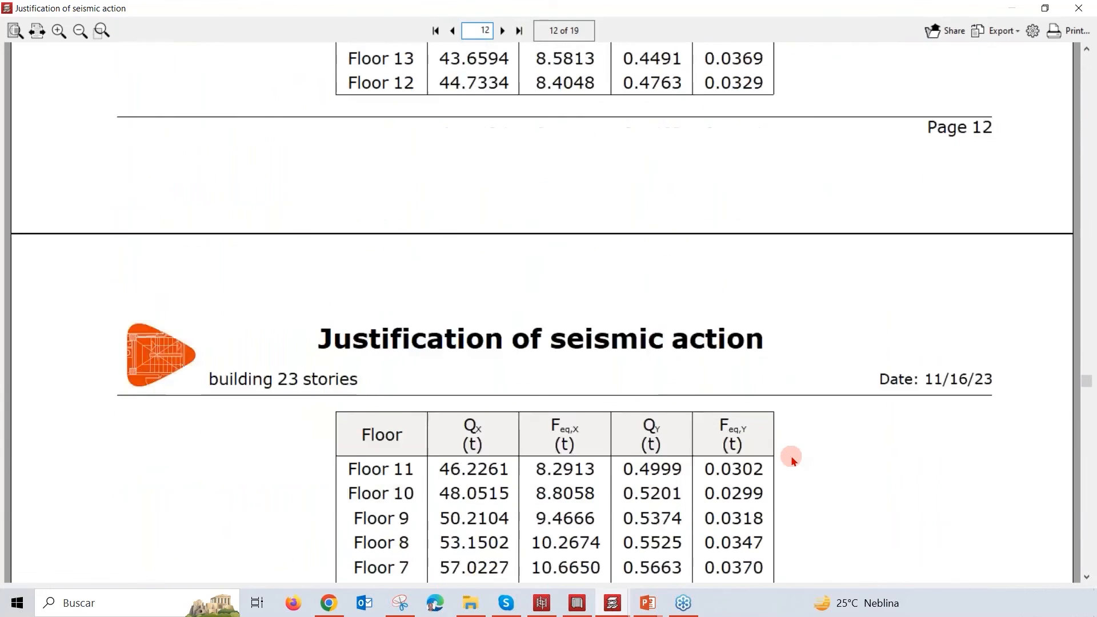
{"action": "scroll", "coordinate": [793, 462], "scroll_direction": "down", "scroll_amount": 12}
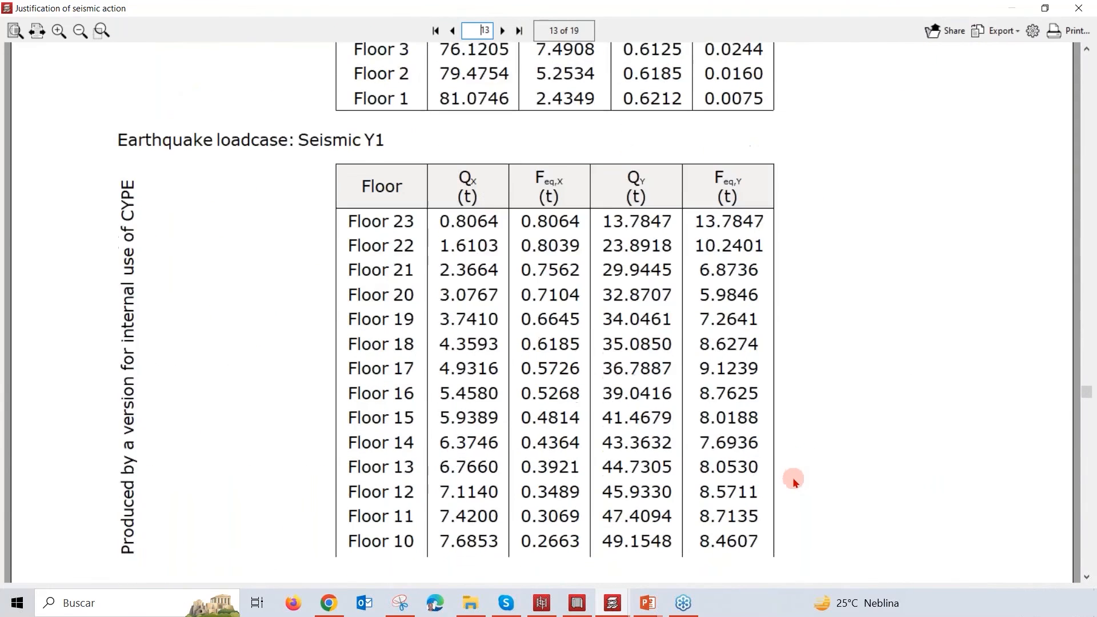
Step: View the charts of shear and equivalent force per floor by seismic loadcase, and close the seismic action report
{"action": "scroll", "coordinate": [797, 483], "scroll_direction": "down", "scroll_amount": 12}
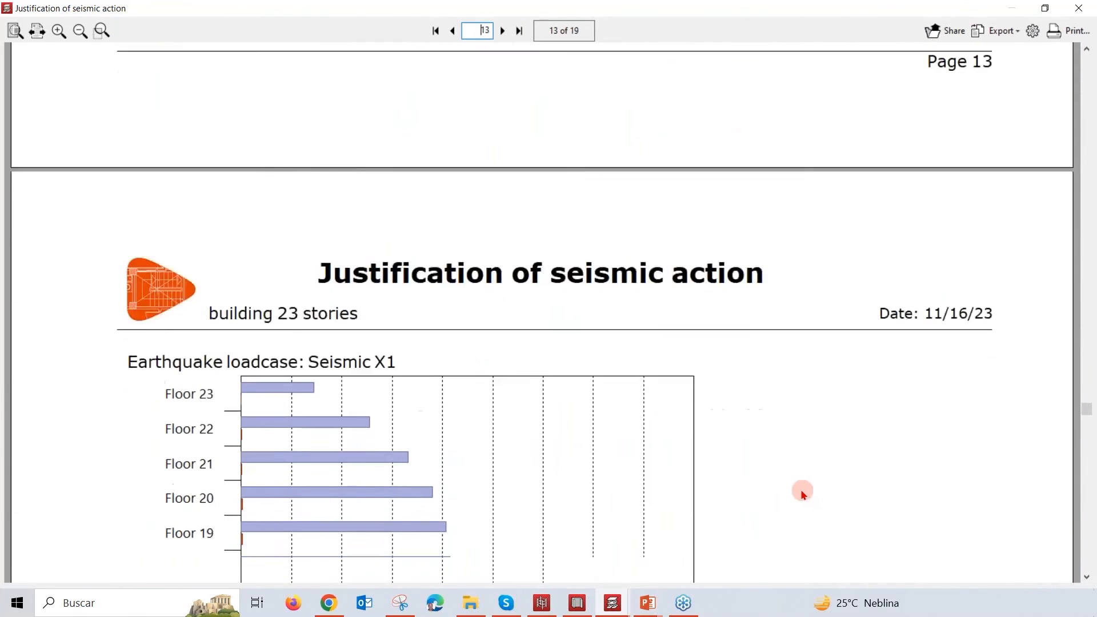
{"action": "scroll", "coordinate": [801, 493], "scroll_direction": "down", "scroll_amount": 1}
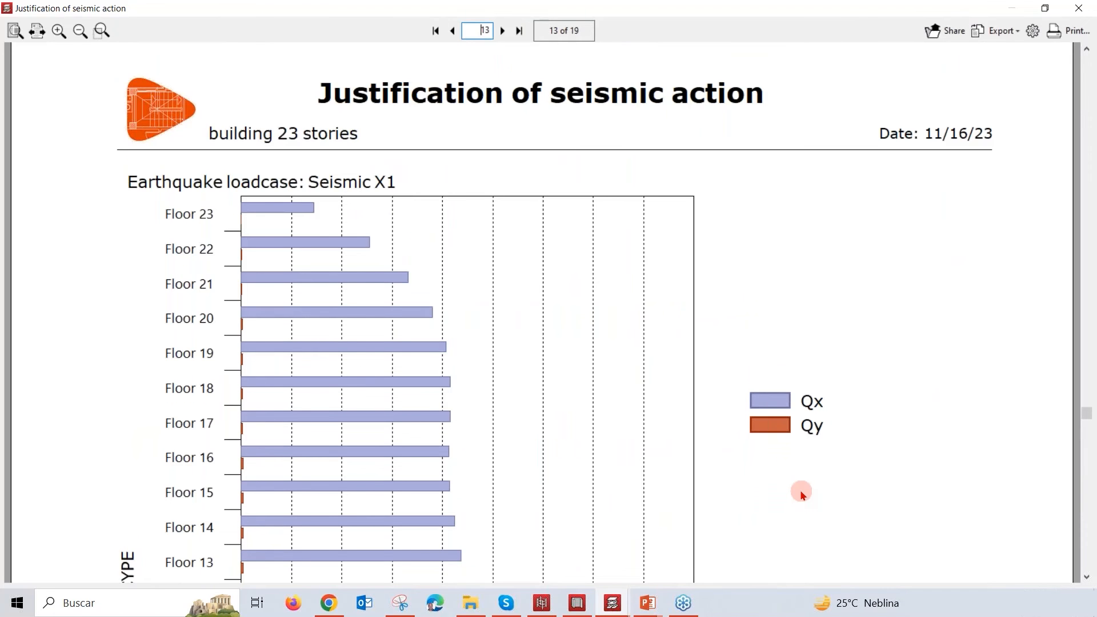
{"action": "scroll", "coordinate": [801, 495], "scroll_direction": "down", "scroll_amount": 12}
{"action": "scroll", "coordinate": [800, 503], "scroll_direction": "down", "scroll_amount": 12}
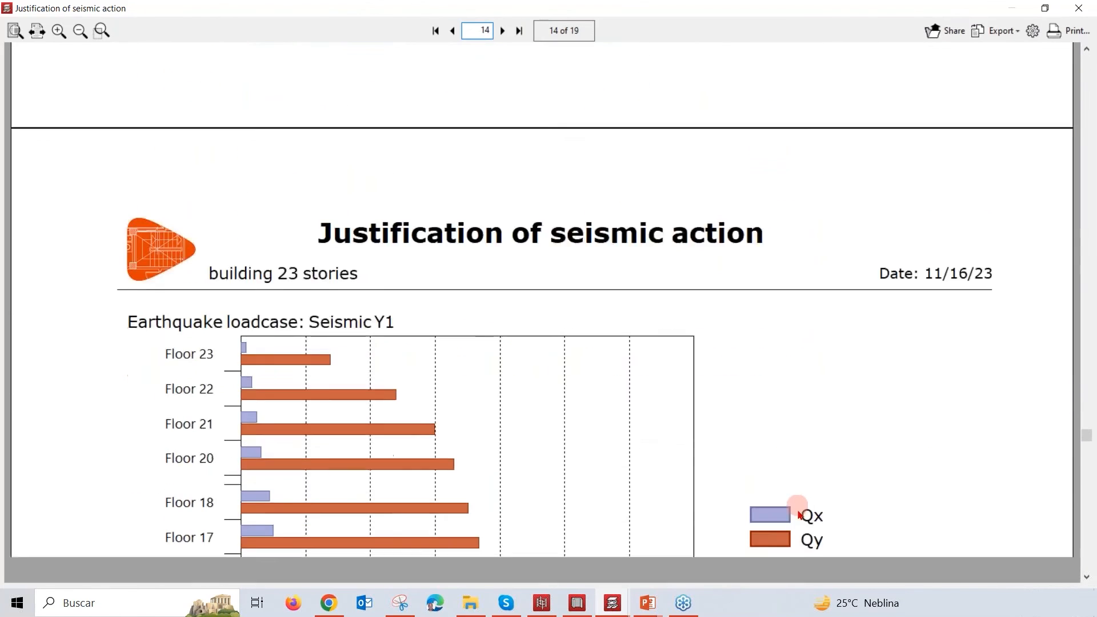
{"action": "scroll", "coordinate": [800, 514], "scroll_direction": "down", "scroll_amount": 12}
{"action": "scroll", "coordinate": [828, 480], "scroll_direction": "down", "scroll_amount": 12}
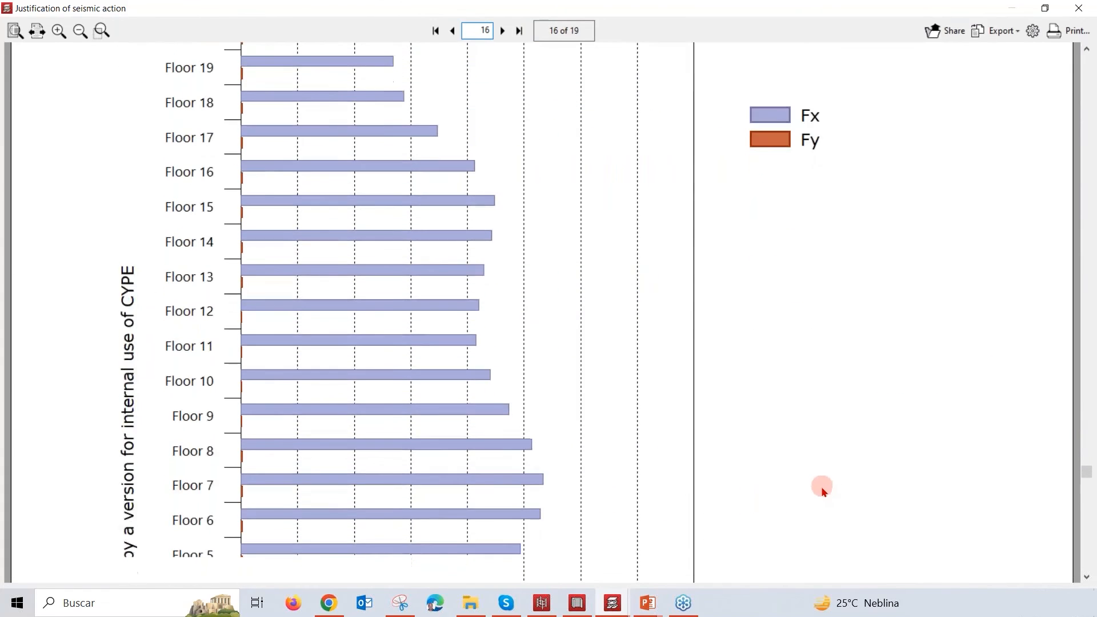
{"action": "scroll", "coordinate": [823, 490], "scroll_direction": "down", "scroll_amount": 3}
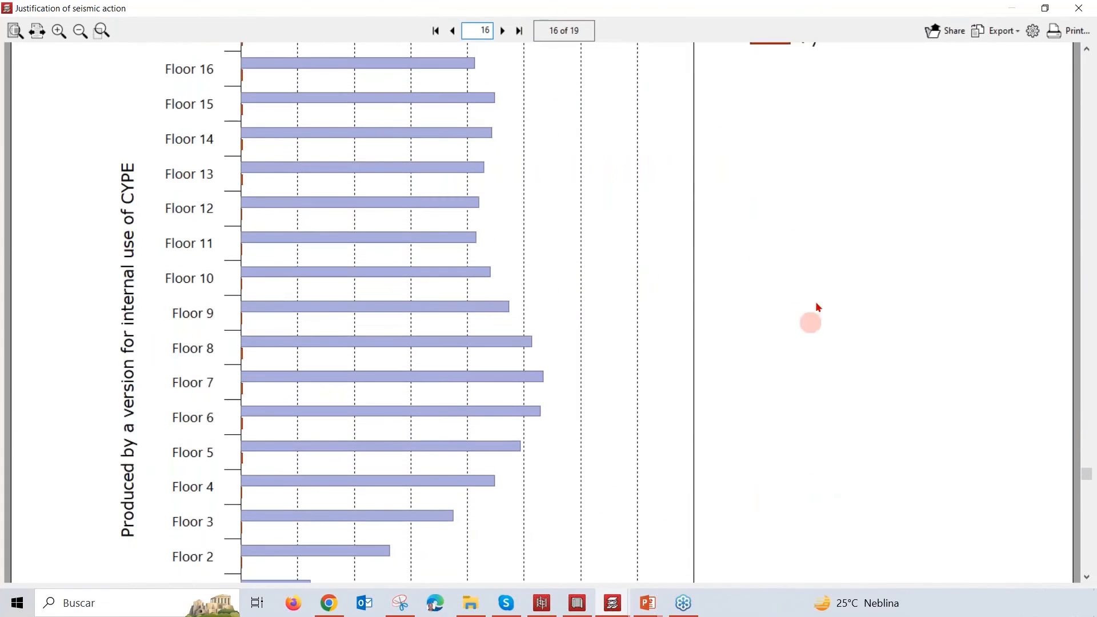
{"action": "left_click", "coordinate": [1076, 12]}
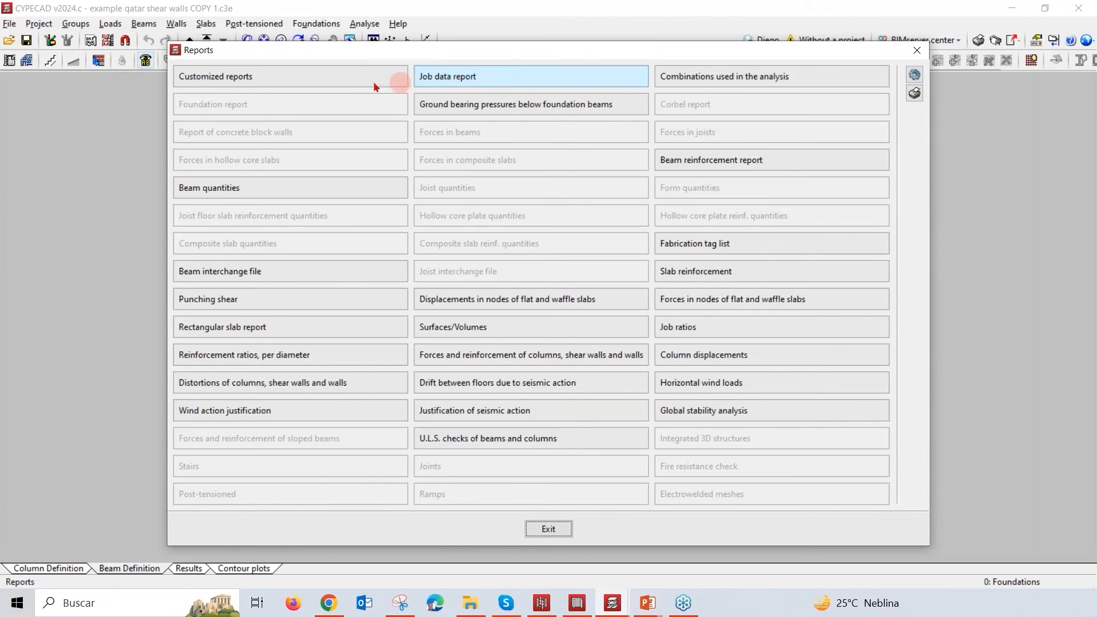
Step: Compose a customized report with the Form quantities, Composite slab reinf. quantities and Rectangular slab report chapters, and discard it
{"action": "left_click", "coordinate": [323, 80]}
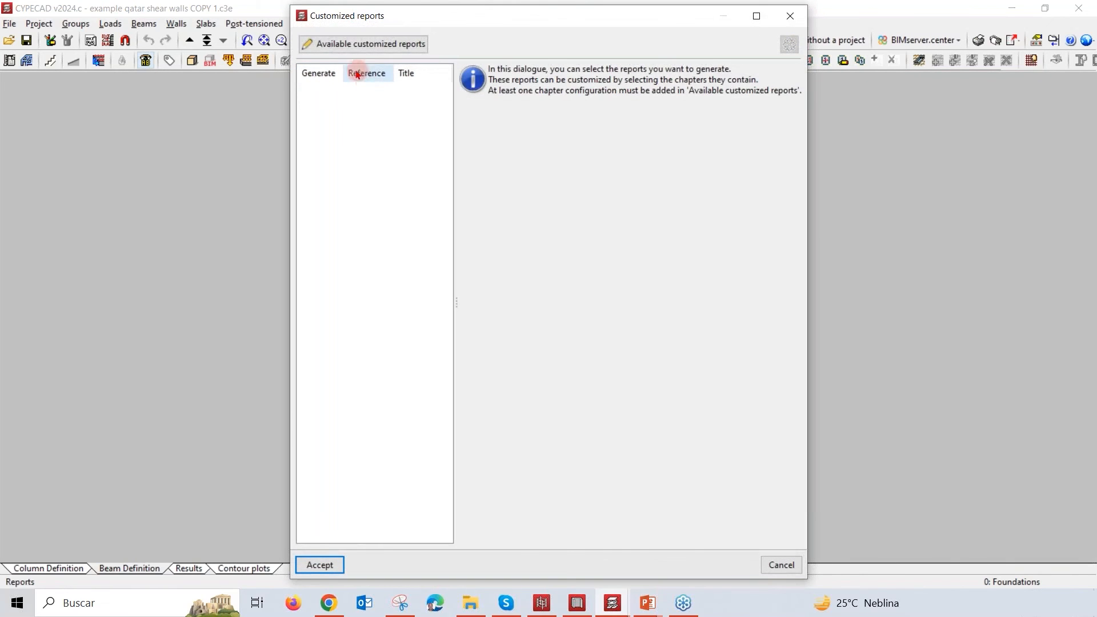
{"action": "left_click", "coordinate": [353, 51]}
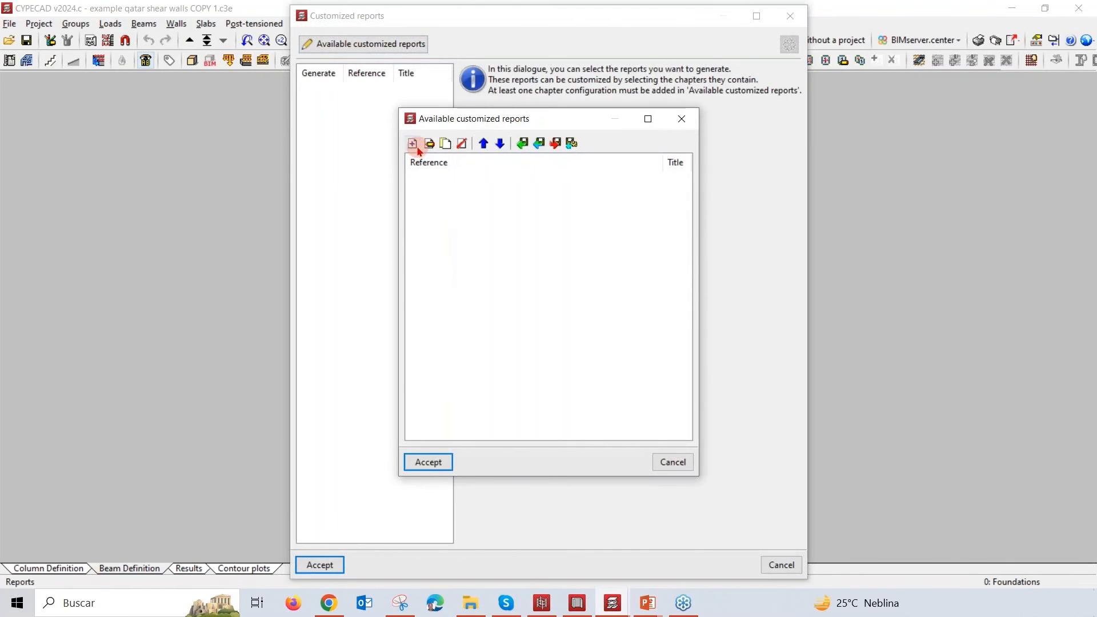
{"action": "left_click", "coordinate": [413, 144]}
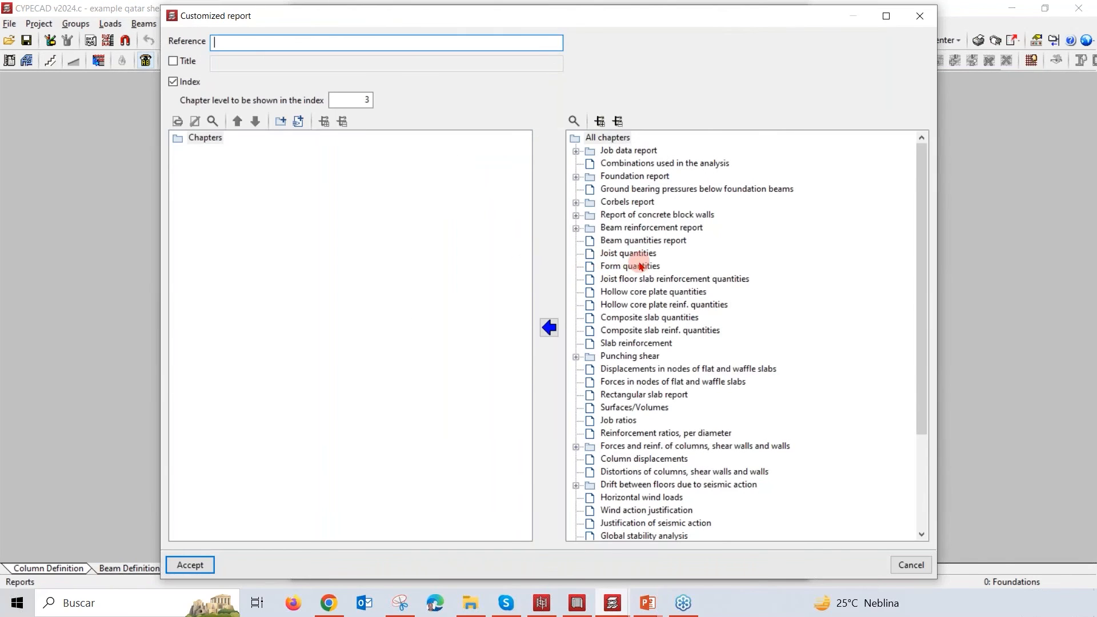
{"action": "left_click", "coordinate": [629, 267]}
{"action": "left_click", "coordinate": [549, 327]}
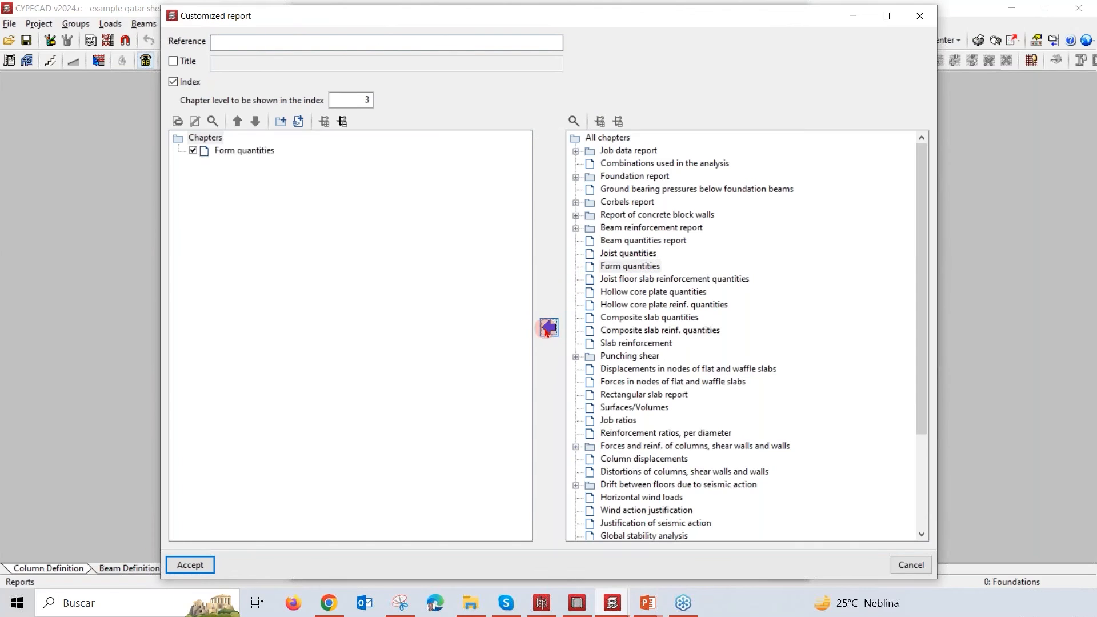
{"action": "left_click", "coordinate": [629, 332]}
{"action": "left_click", "coordinate": [549, 328]}
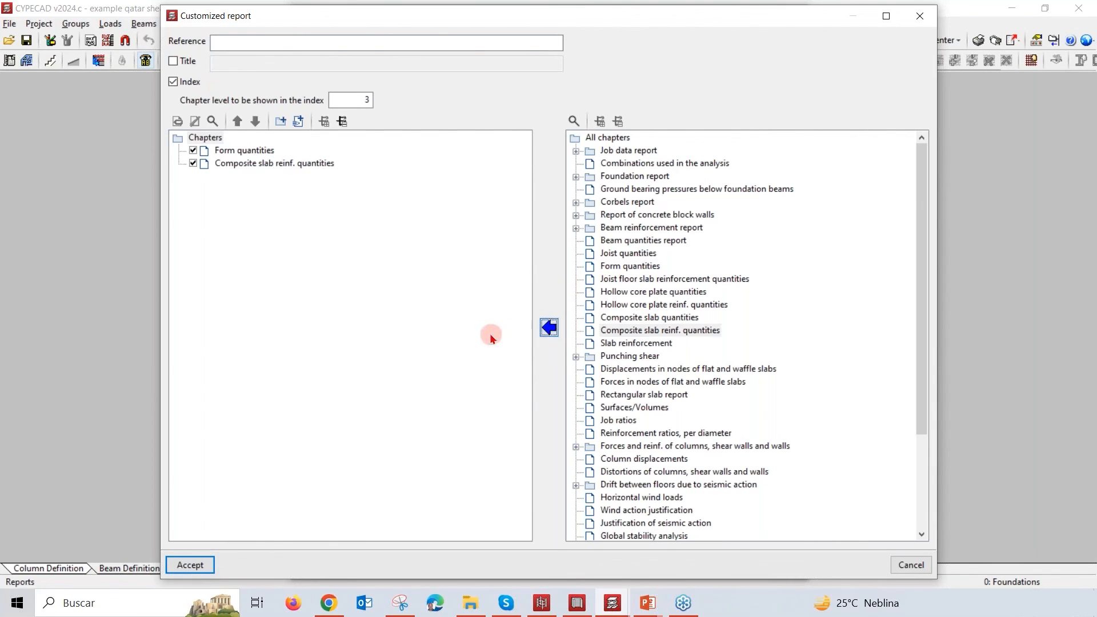
{"action": "left_click", "coordinate": [621, 402]}
{"action": "left_click", "coordinate": [548, 327]}
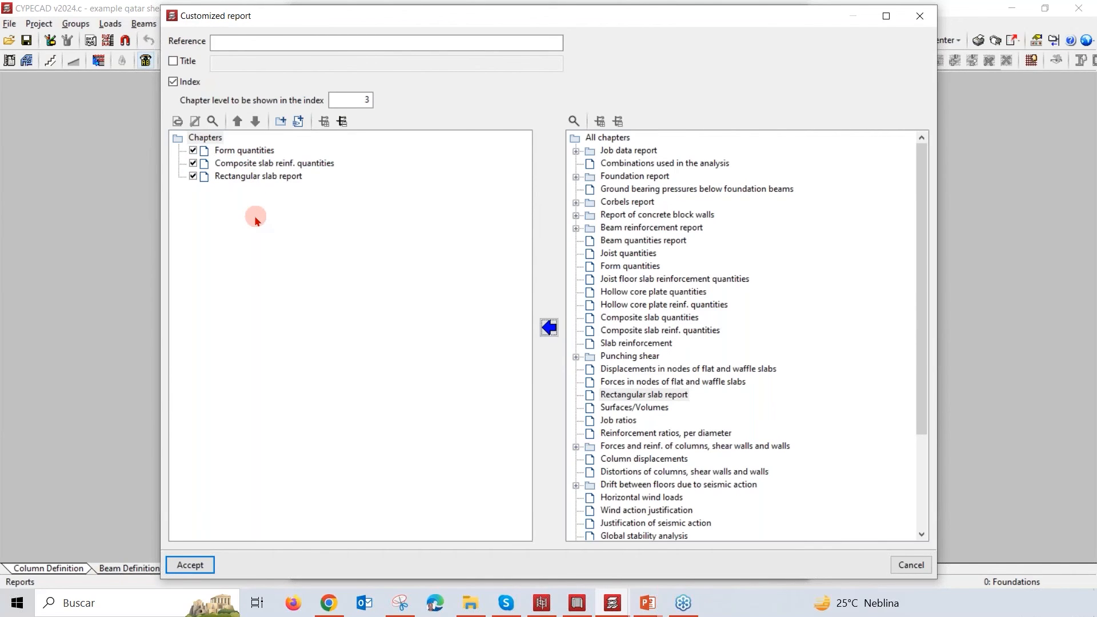
{"action": "left_click", "coordinate": [920, 17]}
{"action": "left_click", "coordinate": [686, 118]}
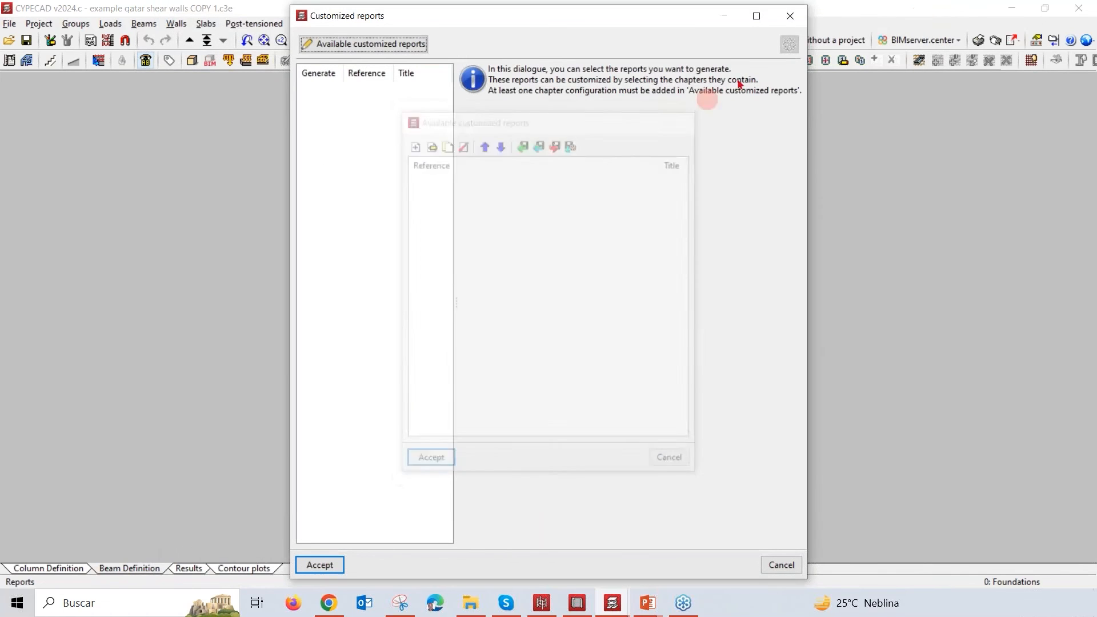
{"action": "left_click", "coordinate": [794, 23]}
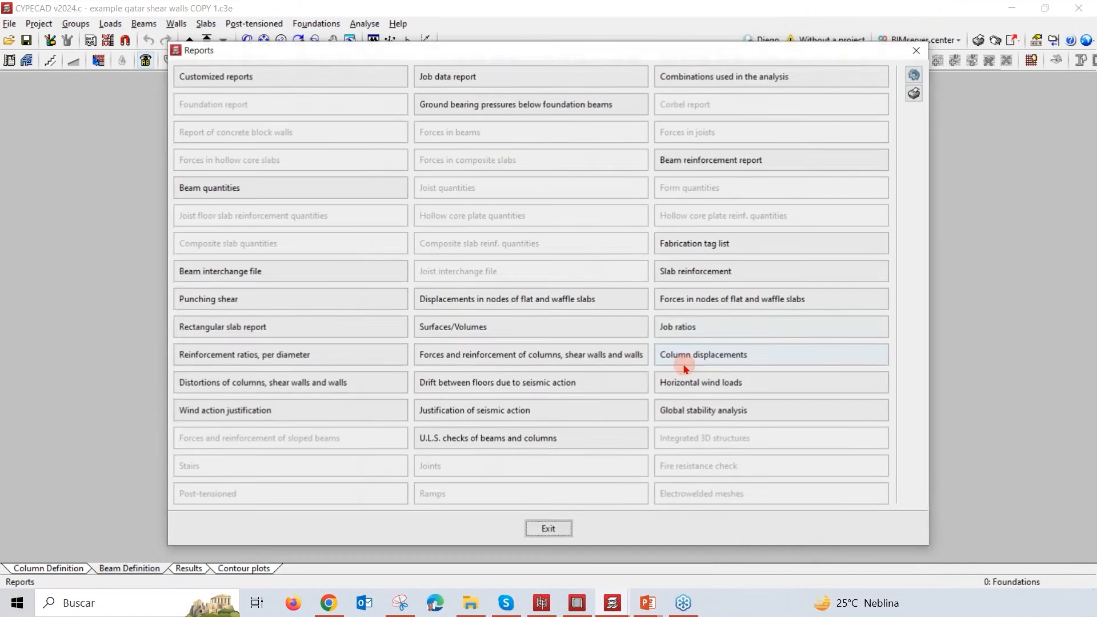
Step: Leave the reports list and bring up the Obra ejemplo SW 2 project in a maximized window
{"action": "left_click", "coordinate": [914, 53]}
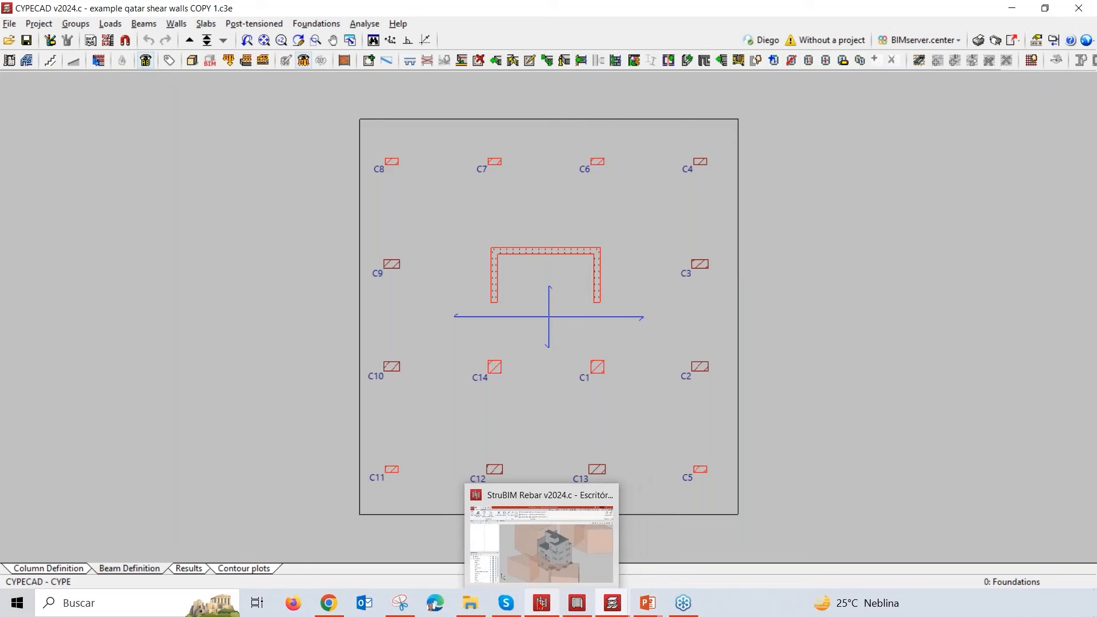
{"action": "mouse_move", "coordinate": [613, 606]}
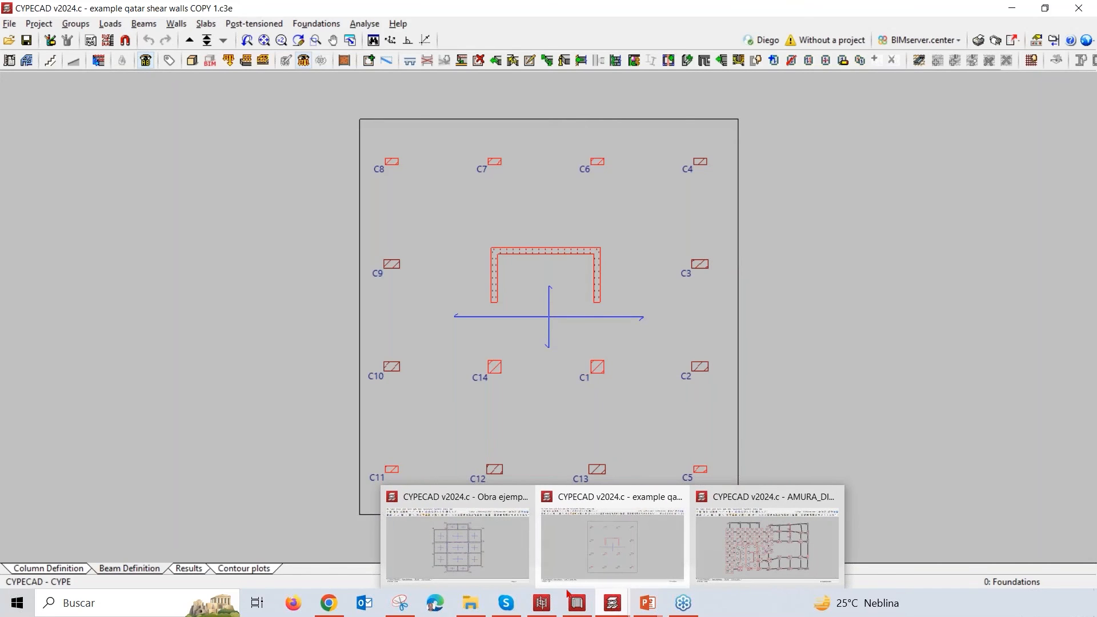
{"action": "left_click", "coordinate": [478, 555]}
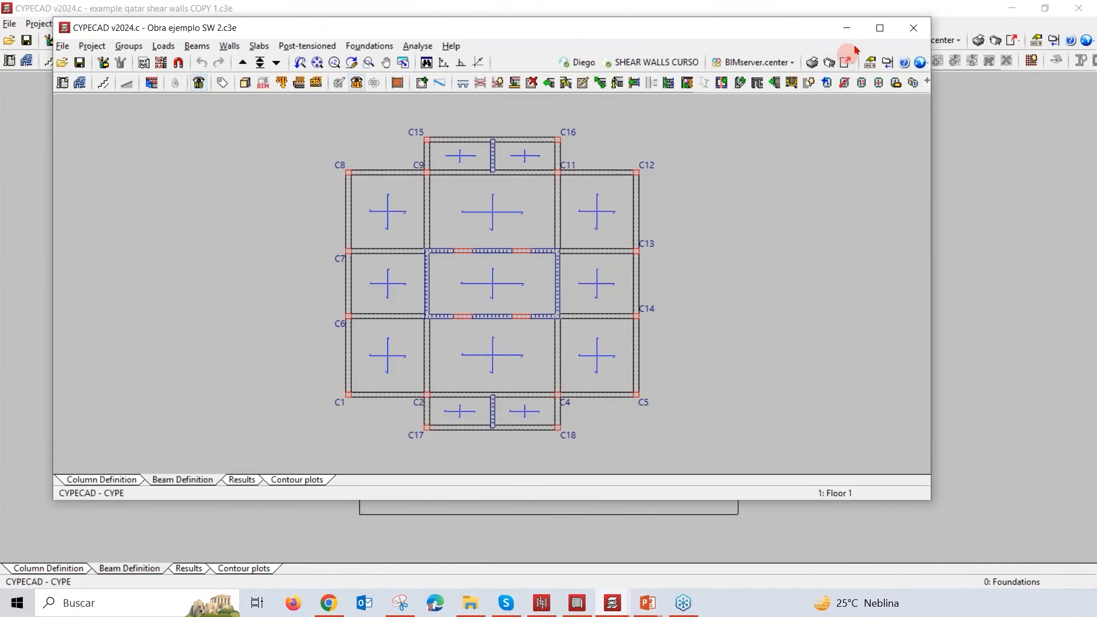
{"action": "left_click", "coordinate": [880, 27]}
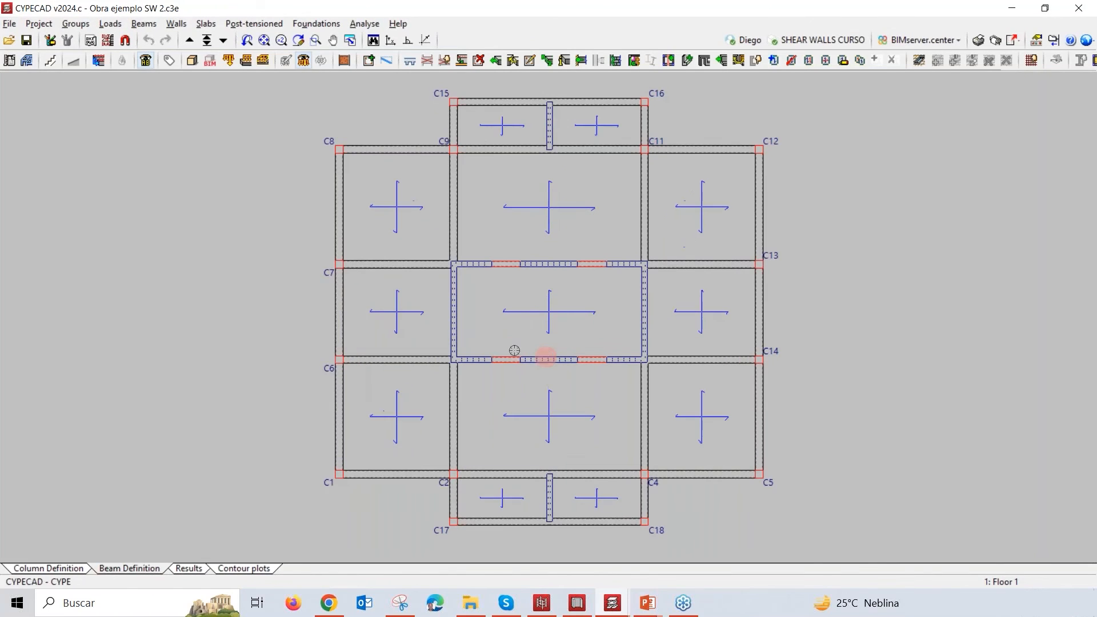
Step: Open the 3D view of the building and inspect the coupling beams between the core's shear walls up close
{"action": "left_click", "coordinate": [192, 60]}
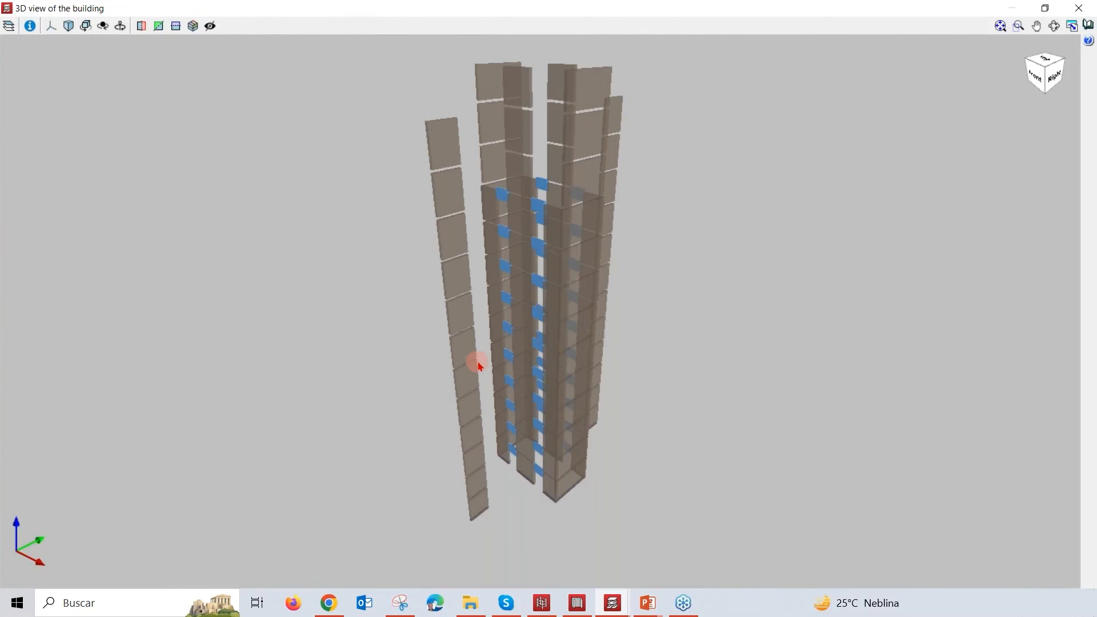
{"action": "scroll", "coordinate": [479, 365], "scroll_direction": "down", "scroll_amount": 1}
{"action": "middle_click_drag", "start_coordinate": [487, 377], "coordinate": [605, 461]}
{"action": "scroll", "coordinate": [606, 342], "scroll_direction": "up", "scroll_amount": 2}
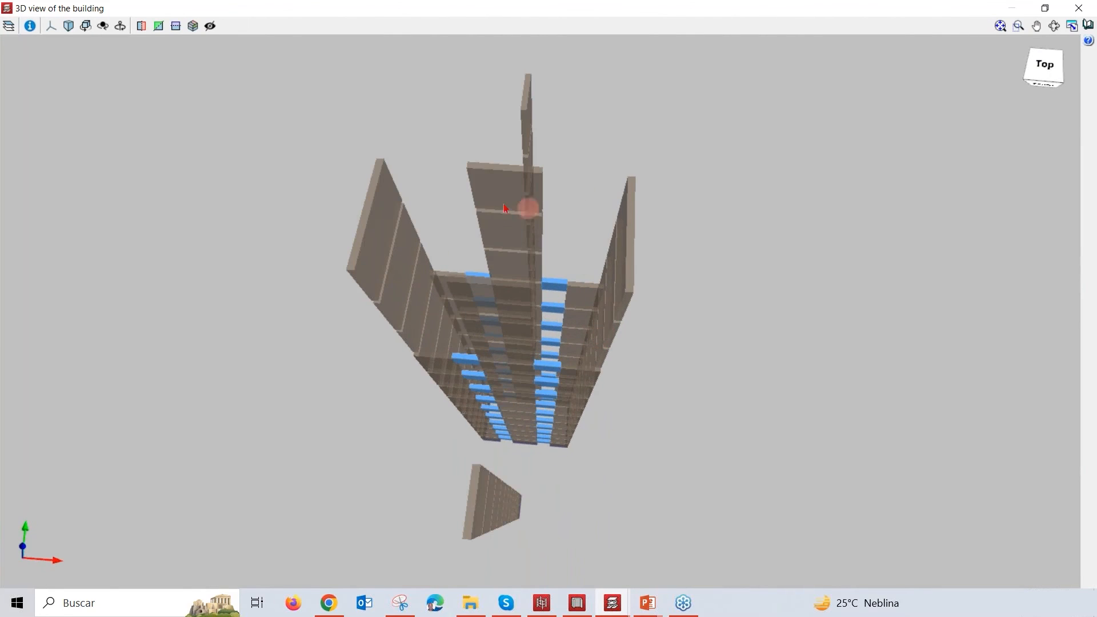
{"action": "middle_click_drag", "start_coordinate": [512, 368], "coordinate": [581, 289]}
{"action": "scroll", "coordinate": [547, 370], "scroll_direction": "up", "scroll_amount": 6}
{"action": "scroll", "coordinate": [544, 375], "scroll_direction": "up", "scroll_amount": 5}
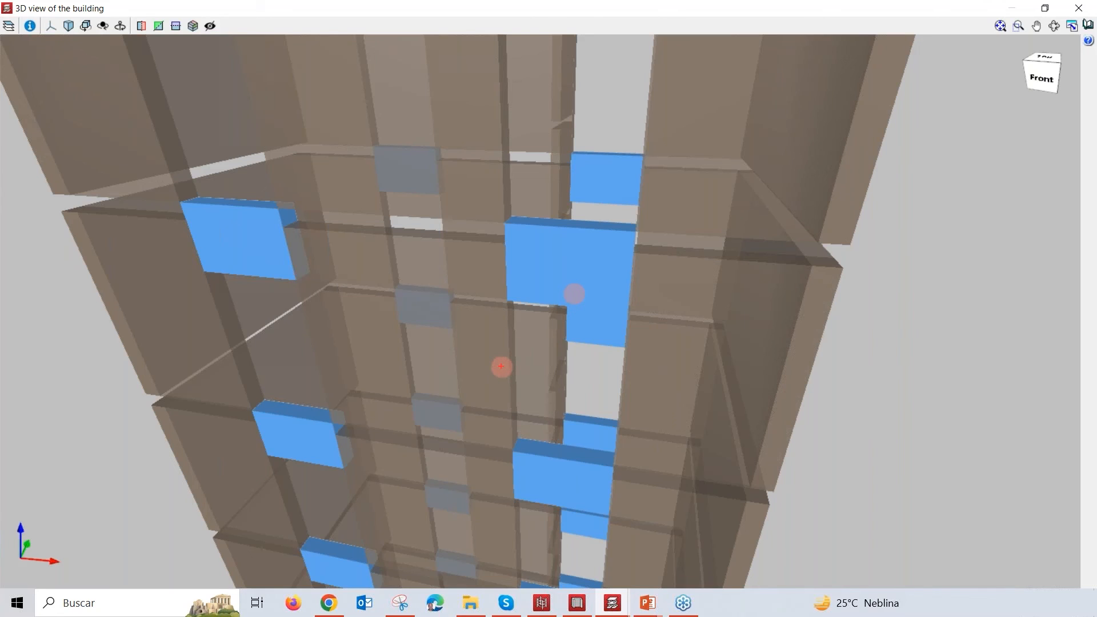
{"action": "left_click", "coordinate": [425, 334]}
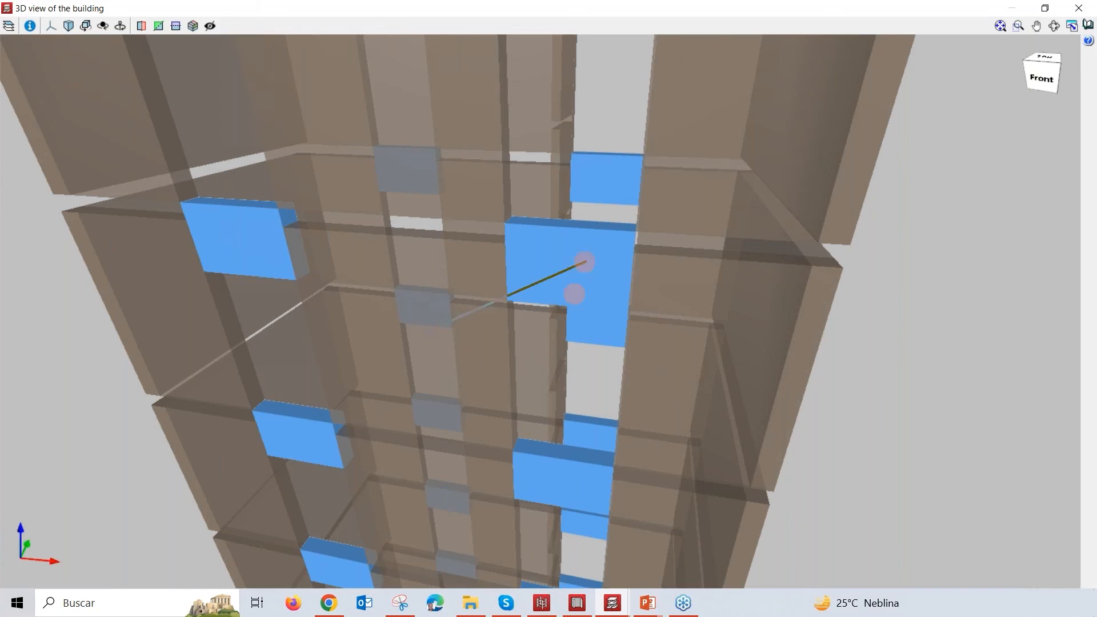
{"action": "left_click", "coordinate": [731, 191]}
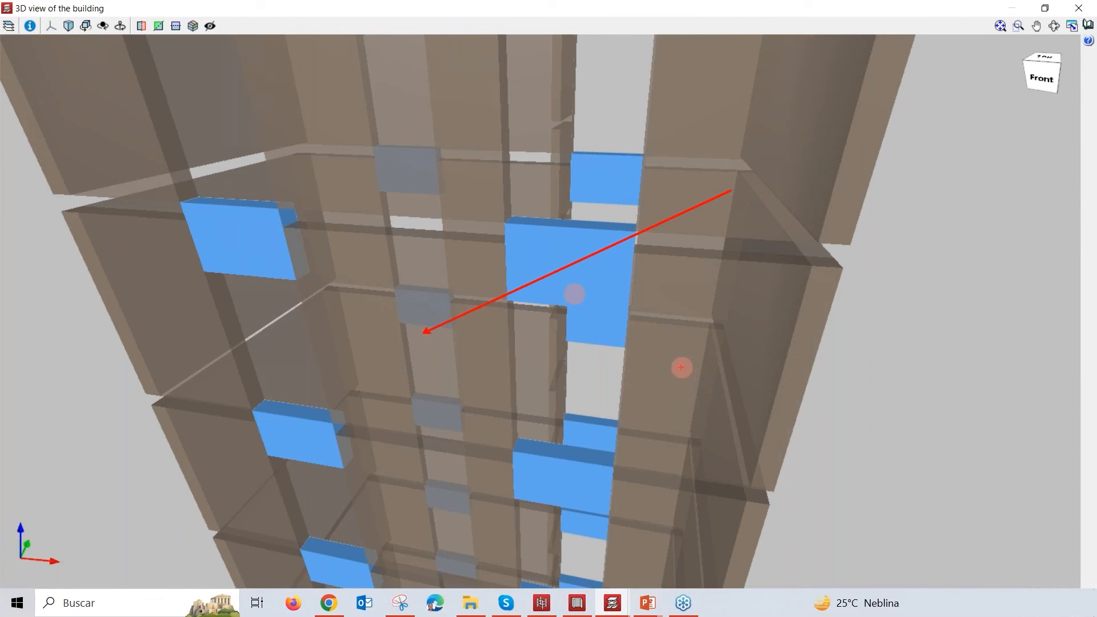
{"action": "left_click", "coordinate": [690, 360]}
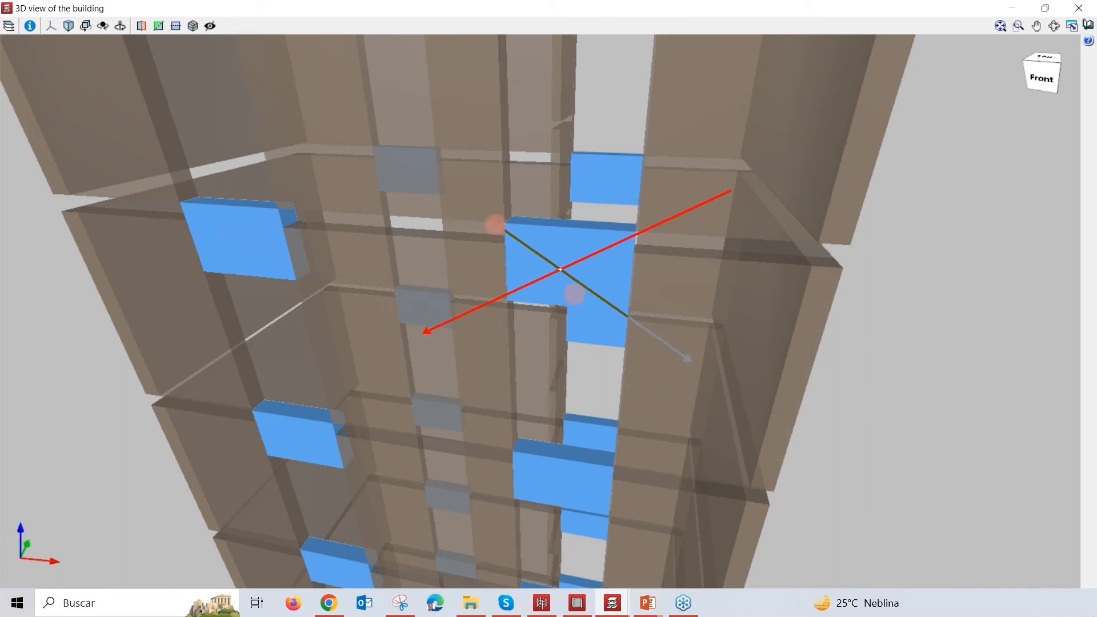
Step: Annotate the coupling beam with crossing diagonal arrows, circle the adjoining wall areas and the upper wall corner, and clear the markings
{"action": "left_click", "coordinate": [439, 182]}
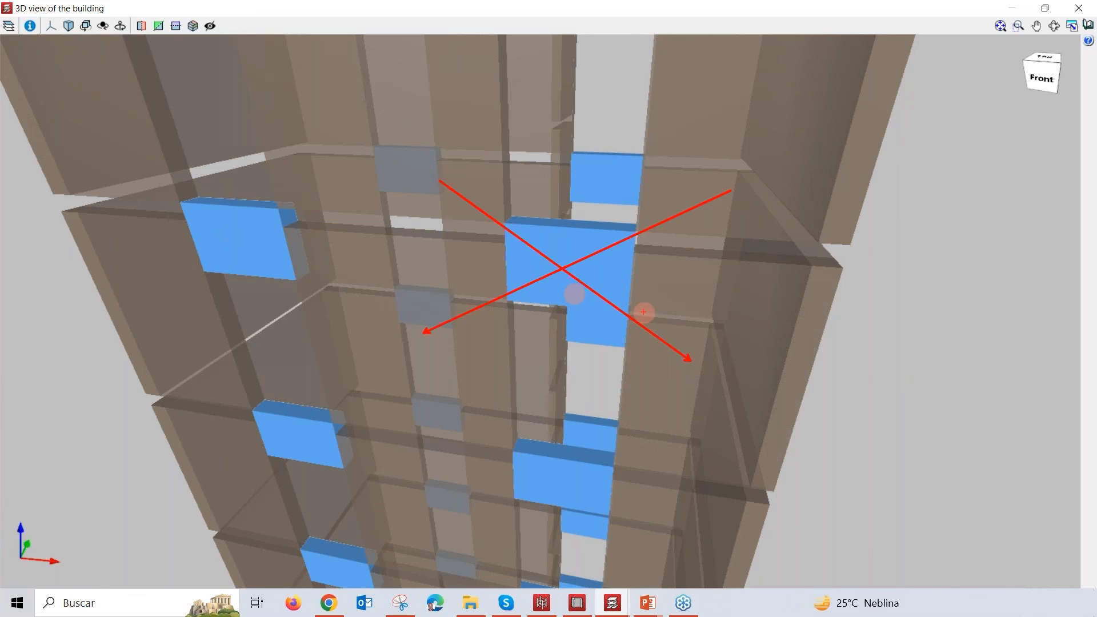
{"action": "mouse_move", "coordinate": [657, 348]}
{"action": "left_mouse_down"}
{"action": "mouse_move", "coordinate": [609, 328]}
{"action": "mouse_move", "coordinate": [620, 326]}
{"action": "left_mouse_up"}
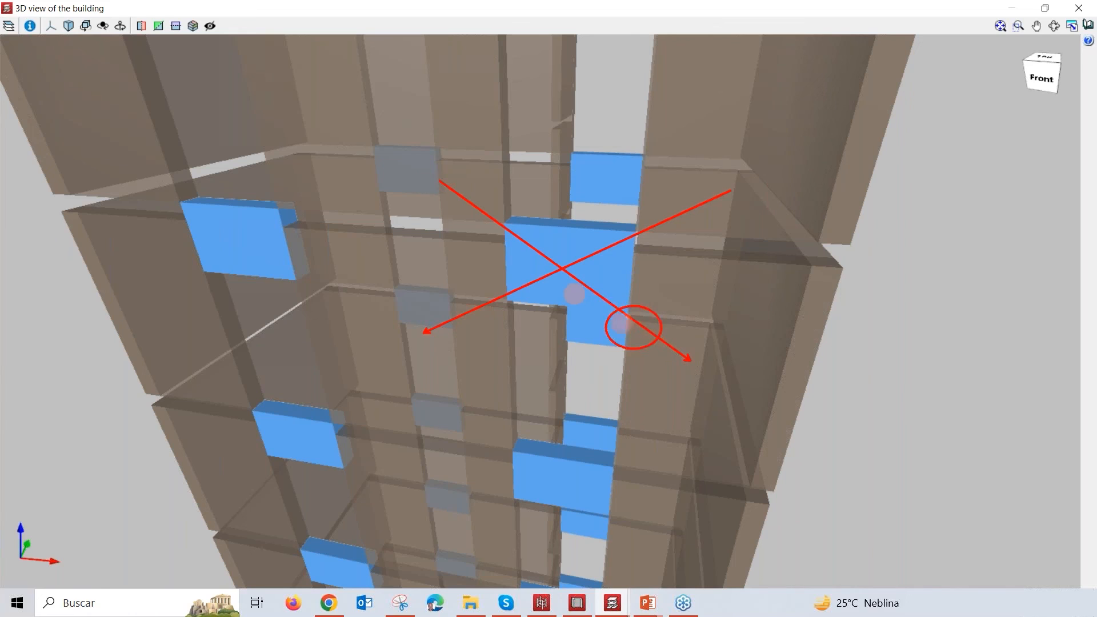
{"action": "left_click_drag", "start_coordinate": [730, 340], "coordinate": [700, 306]}
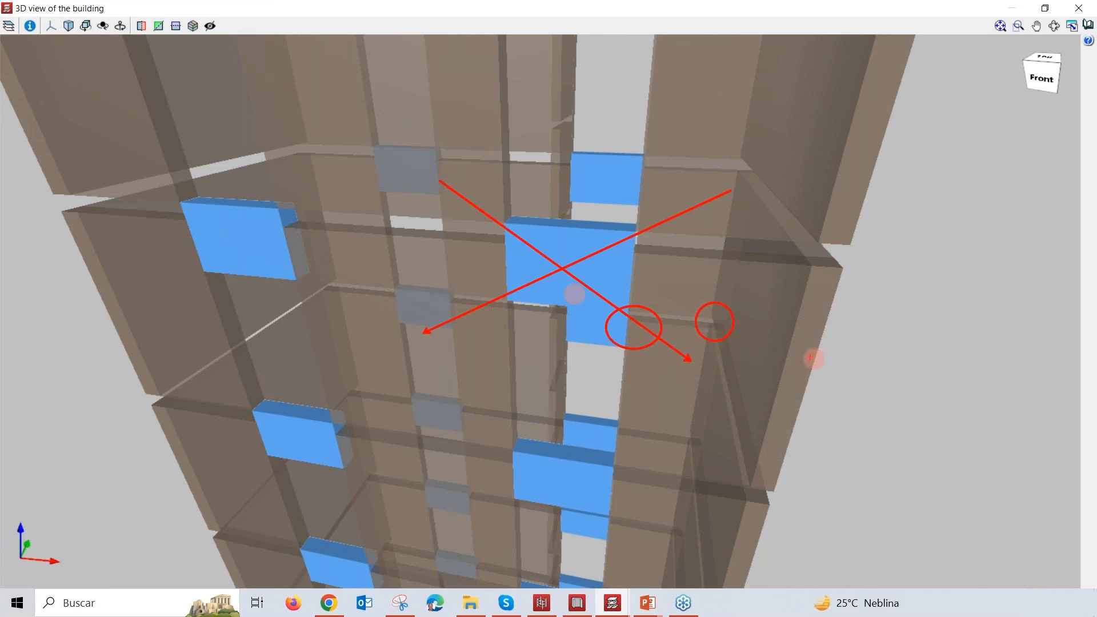
{"action": "mouse_move", "coordinate": [118, 263]}
{"action": "left_mouse_down"}
{"action": "mouse_move", "coordinate": [66, 184]}
{"action": "mouse_move", "coordinate": [48, 246]}
{"action": "mouse_move", "coordinate": [101, 228]}
{"action": "left_mouse_up"}
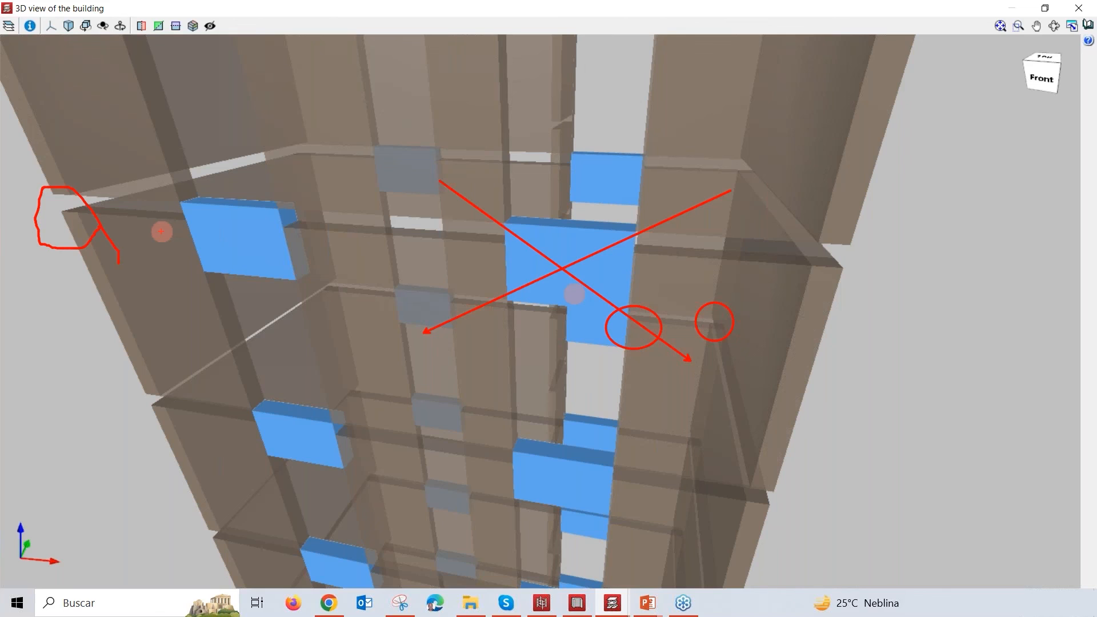
{"action": "key", "text": "Escape"}
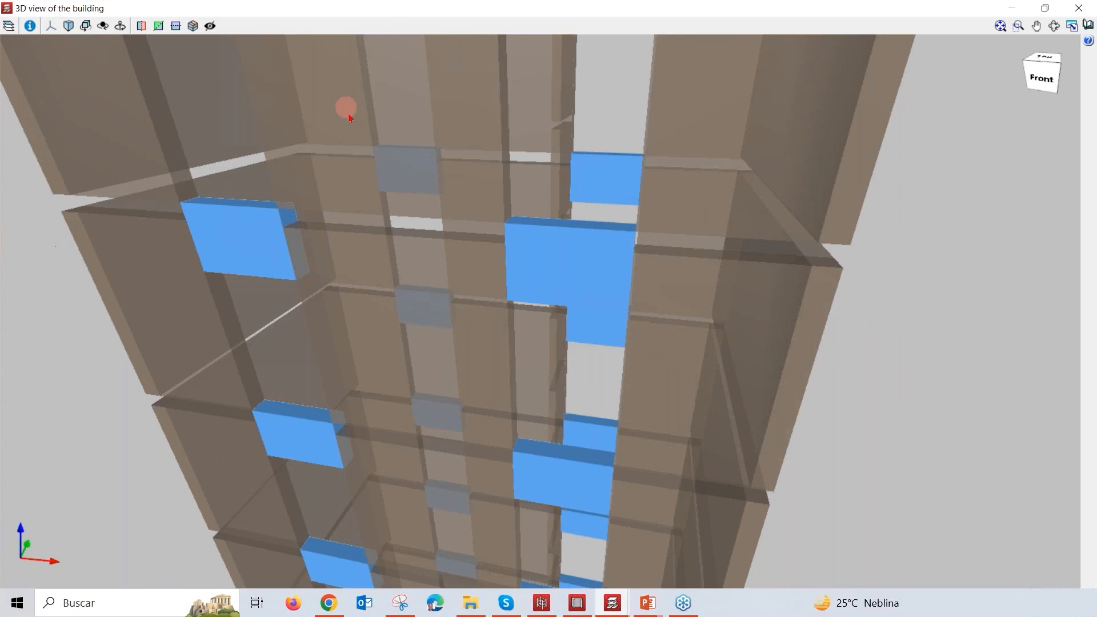
Step: Switch to the AMURA_DIC2017v06cdmo project and open its 3D view of the building
{"action": "scroll", "coordinate": [431, 249], "scroll_direction": "down", "scroll_amount": 8}
{"action": "scroll", "coordinate": [466, 314], "scroll_direction": "down", "scroll_amount": 4}
{"action": "middle_click_drag", "start_coordinate": [482, 336], "coordinate": [601, 434]}
{"action": "scroll", "coordinate": [602, 435], "scroll_direction": "up", "scroll_amount": 3}
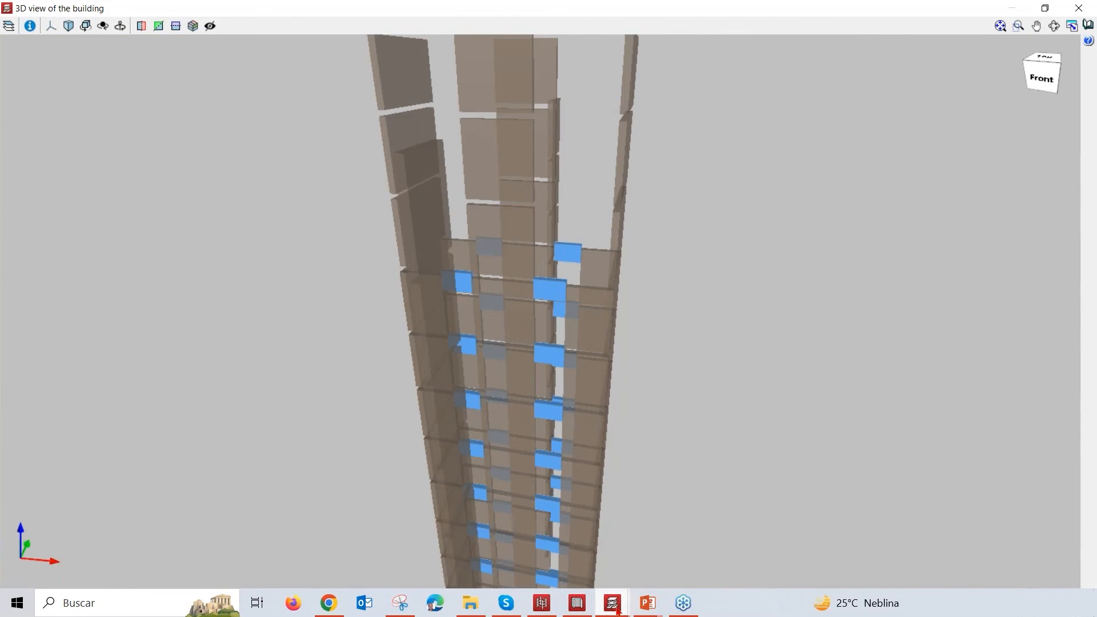
{"action": "mouse_move", "coordinate": [618, 611]}
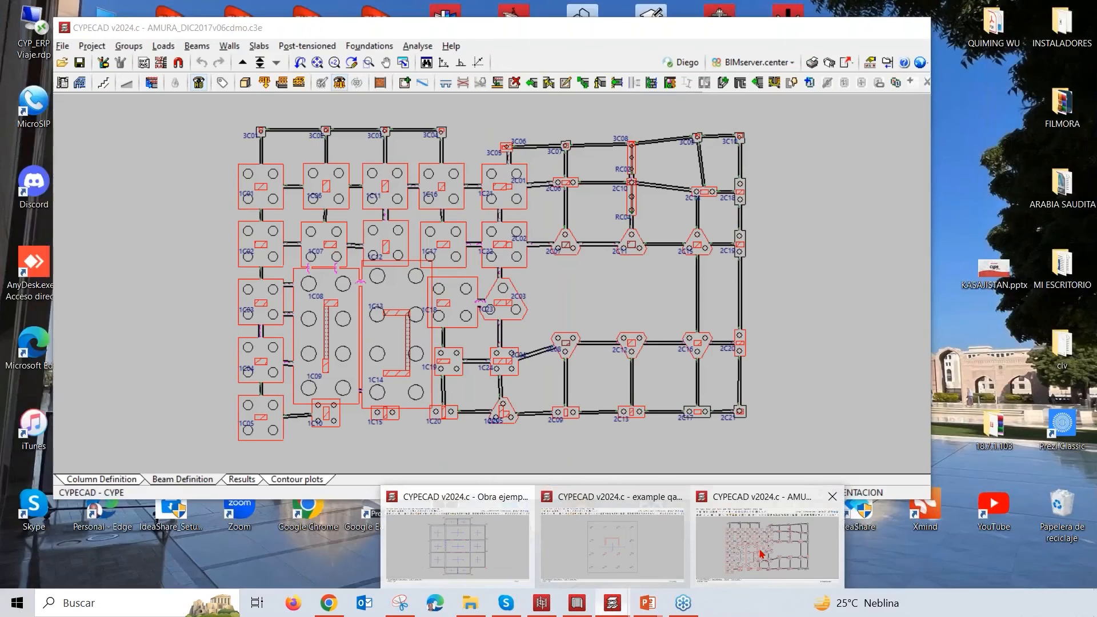
{"action": "left_click", "coordinate": [761, 553]}
{"action": "left_click", "coordinate": [878, 27]}
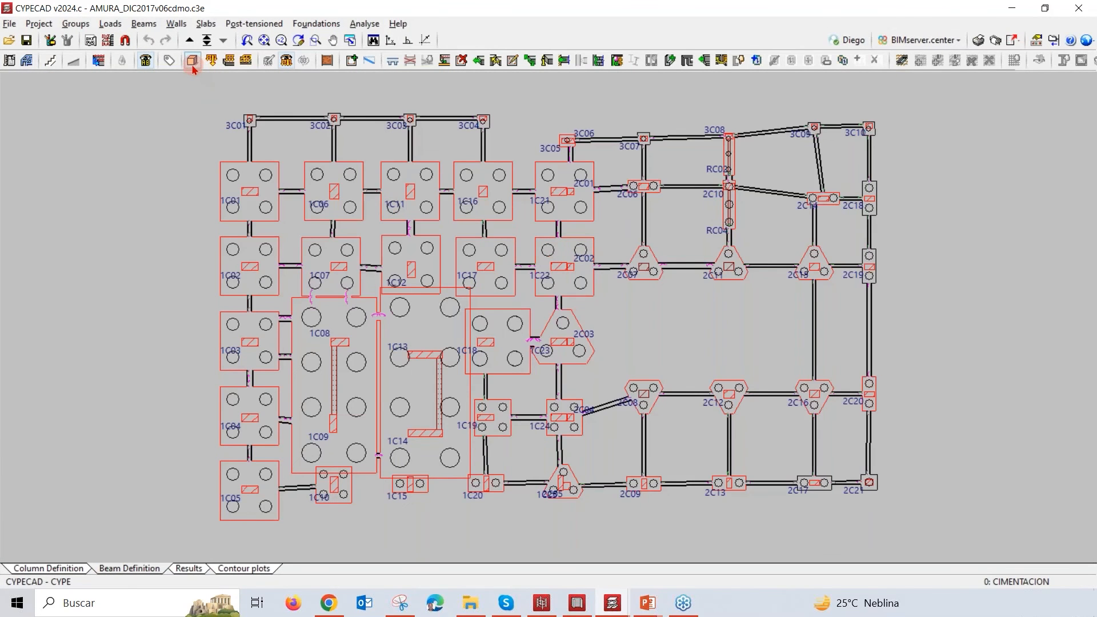
{"action": "left_click", "coordinate": [193, 68]}
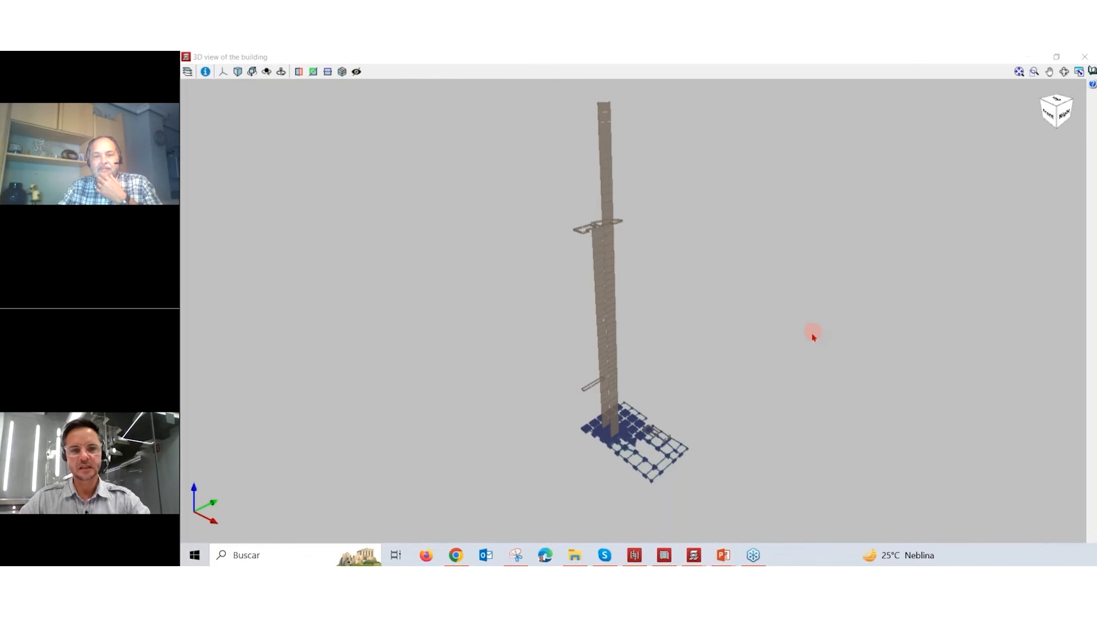
Step: Orbit the AMURA model to view its walls from the front, and start the automatic rotation of the view
{"action": "middle_click_drag", "start_coordinate": [776, 375], "coordinate": [825, 368]}
{"action": "middle_click_drag", "start_coordinate": [735, 362], "coordinate": [792, 359]}
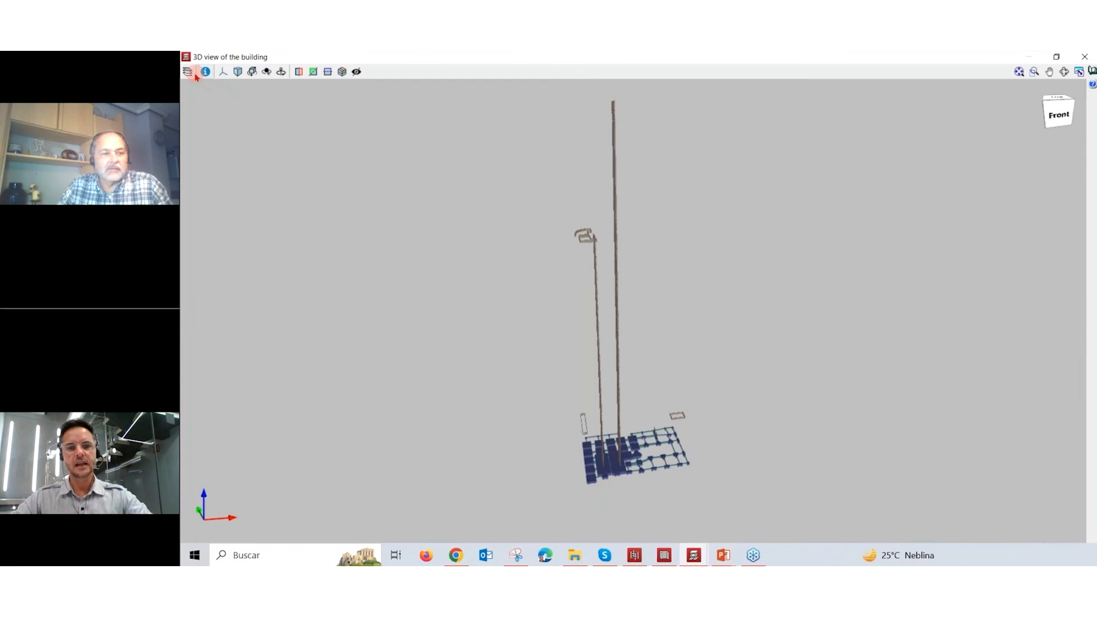
{"action": "left_click", "coordinate": [252, 73]}
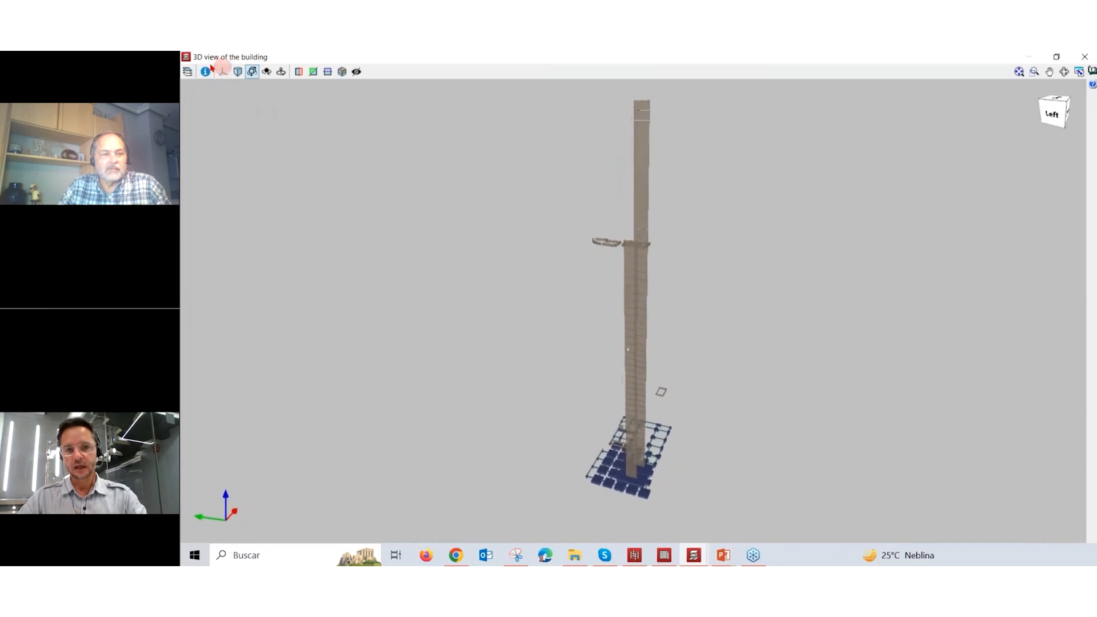
Step: Make the floor slabs, beams and columns visible in the 3D model alongside the walls and foundations
{"action": "left_click", "coordinate": [188, 72]}
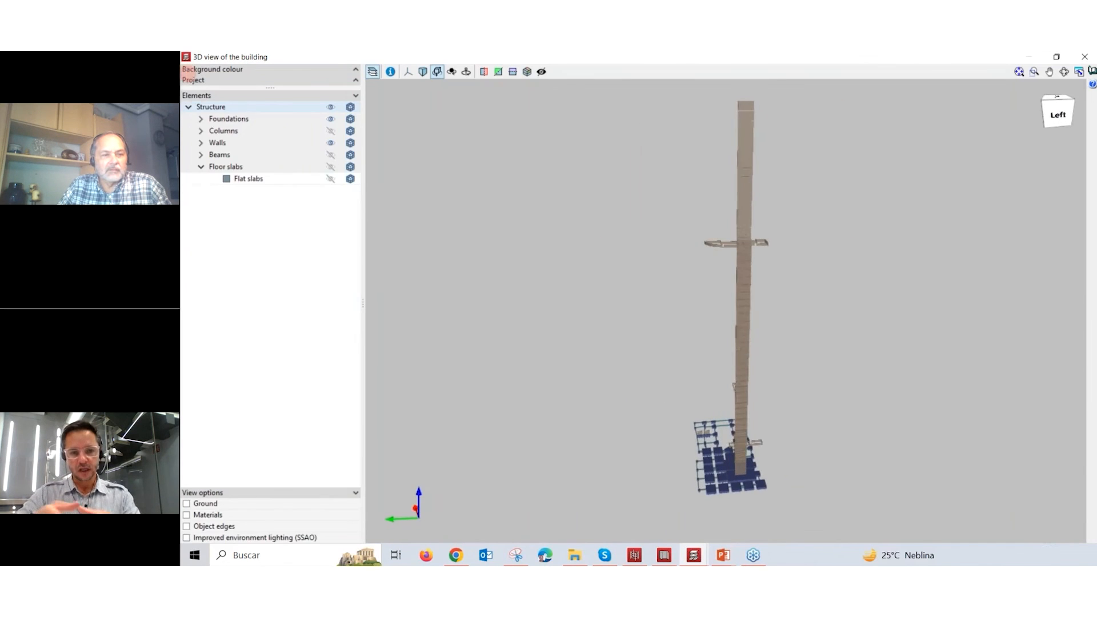
{"action": "left_click", "coordinate": [331, 179]}
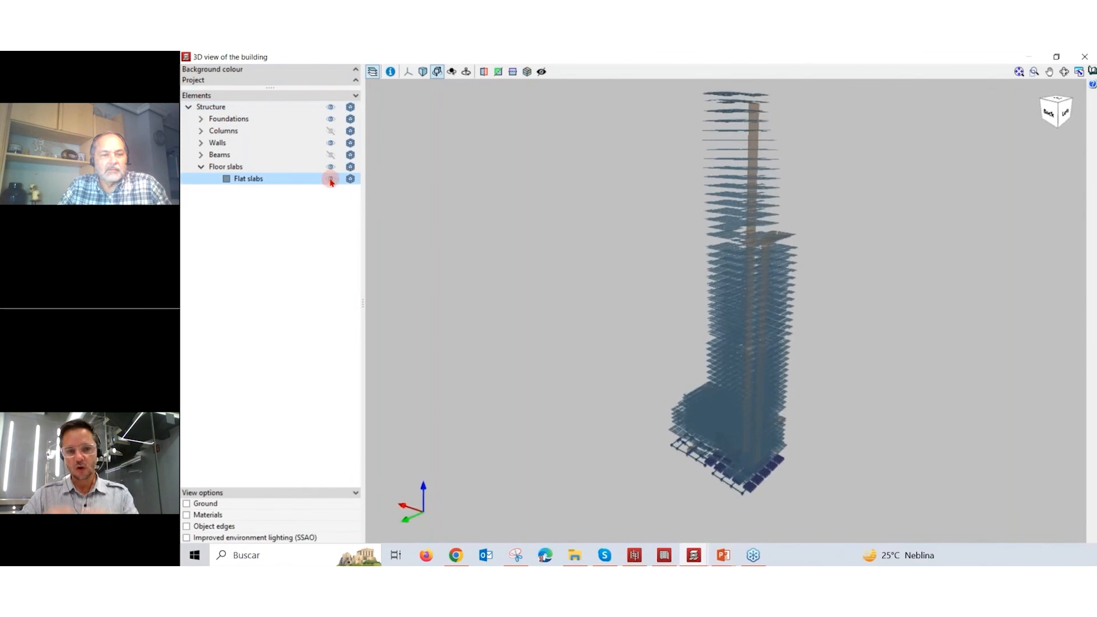
{"action": "left_click", "coordinate": [331, 168]}
{"action": "left_click", "coordinate": [331, 168]}
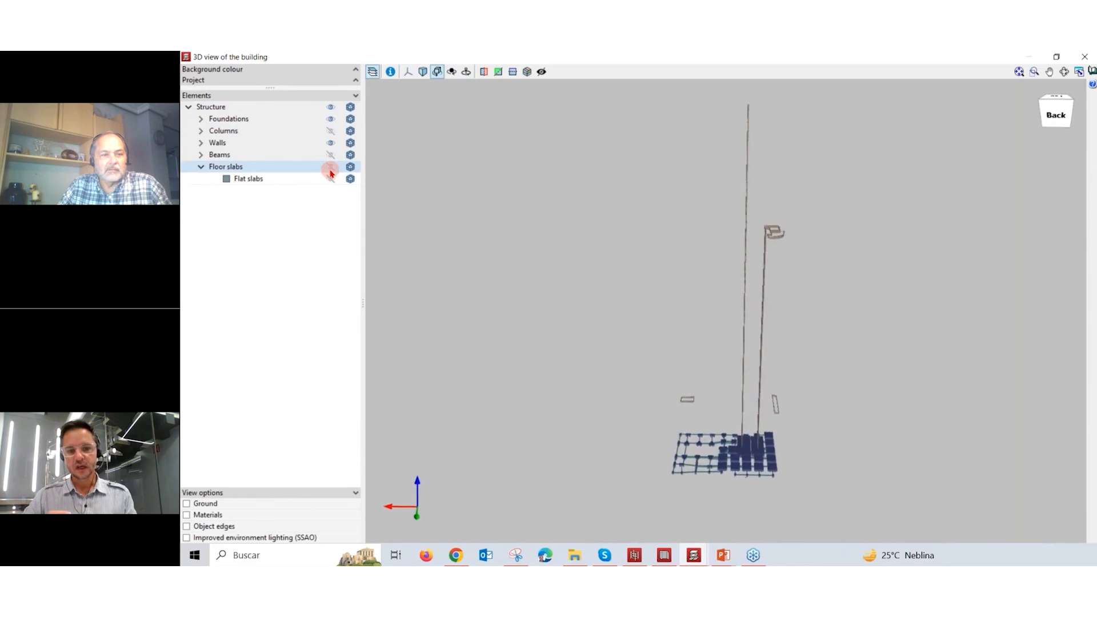
{"action": "left_click", "coordinate": [331, 155]}
{"action": "left_click", "coordinate": [330, 131]}
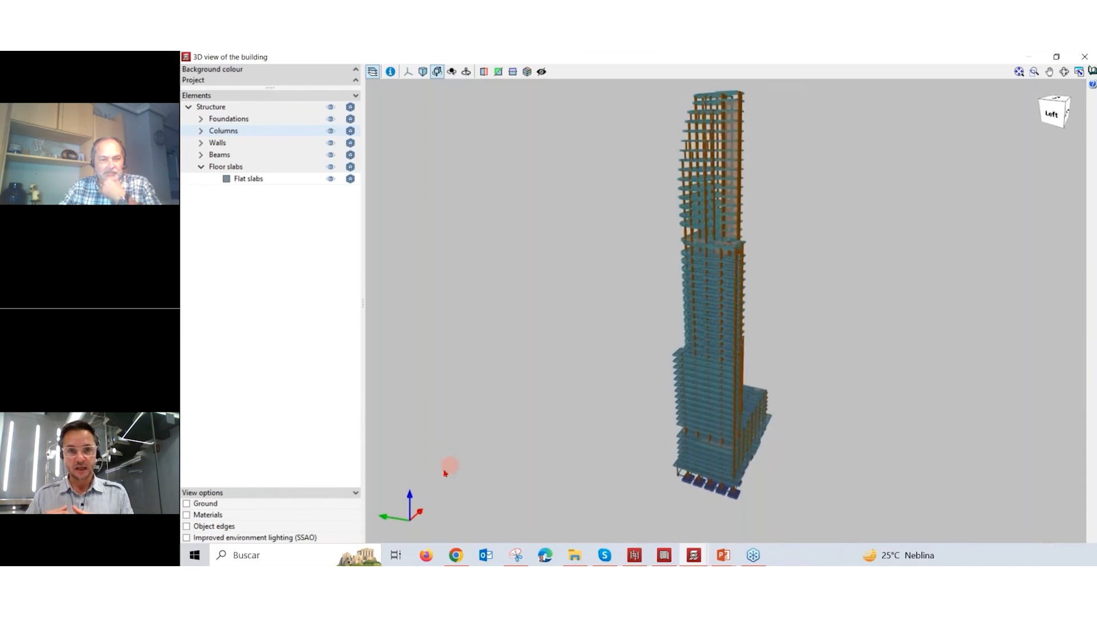
{"action": "left_click", "coordinate": [187, 515]}
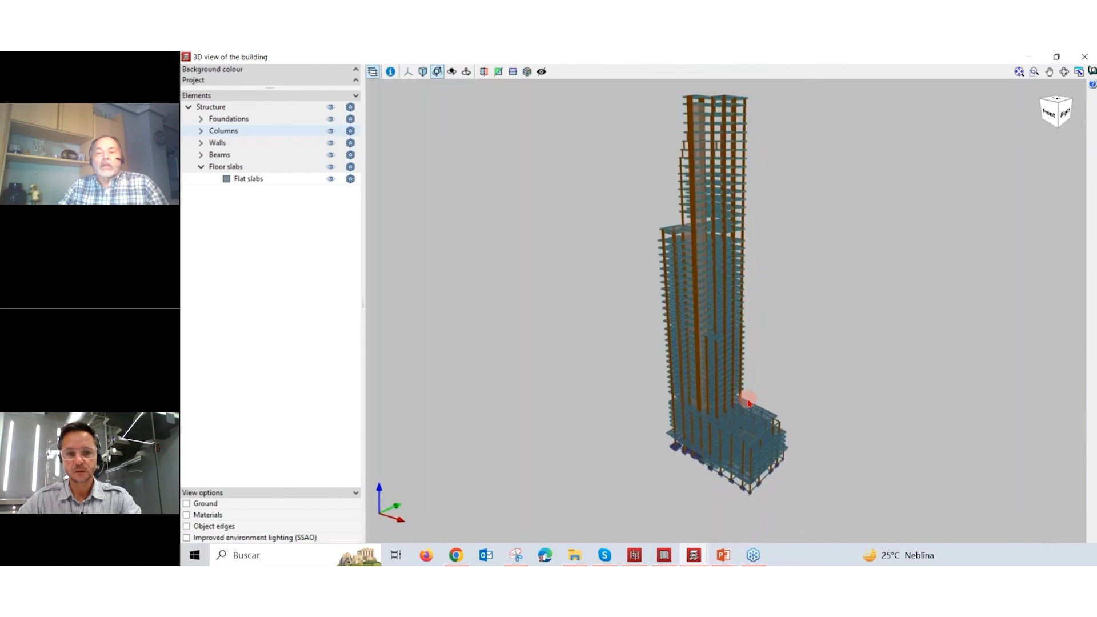
Step: Switch to the KASAJISTAN.pptx presentation, show the AMURA Building project slide full screen, end the slide show and return to the 3D model
{"action": "mouse_move", "coordinate": [724, 555]}
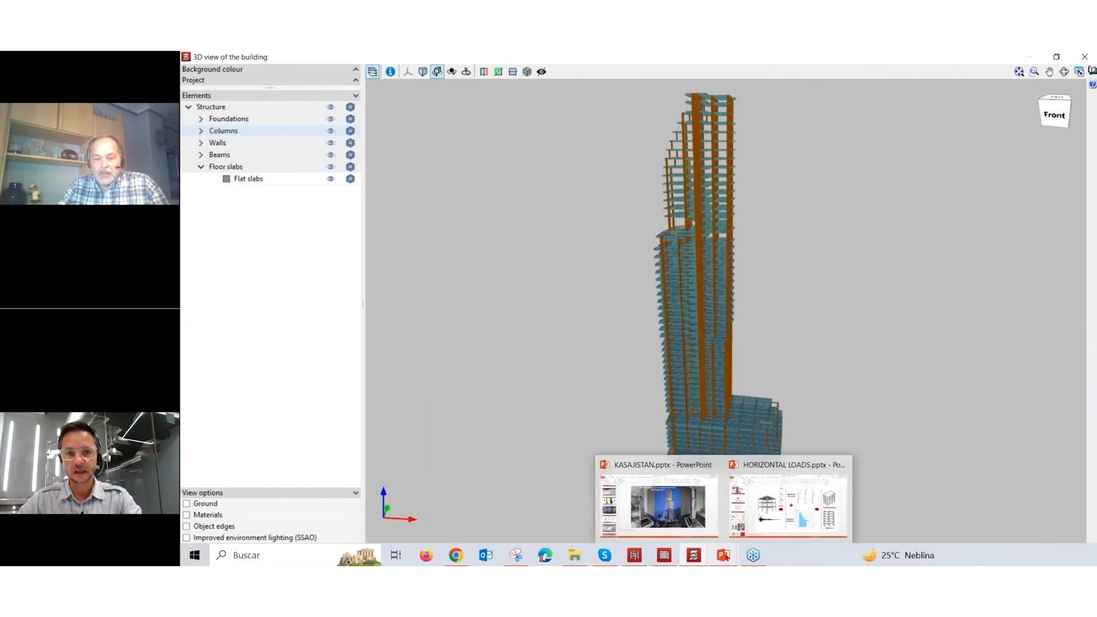
{"action": "left_click", "coordinate": [676, 518]}
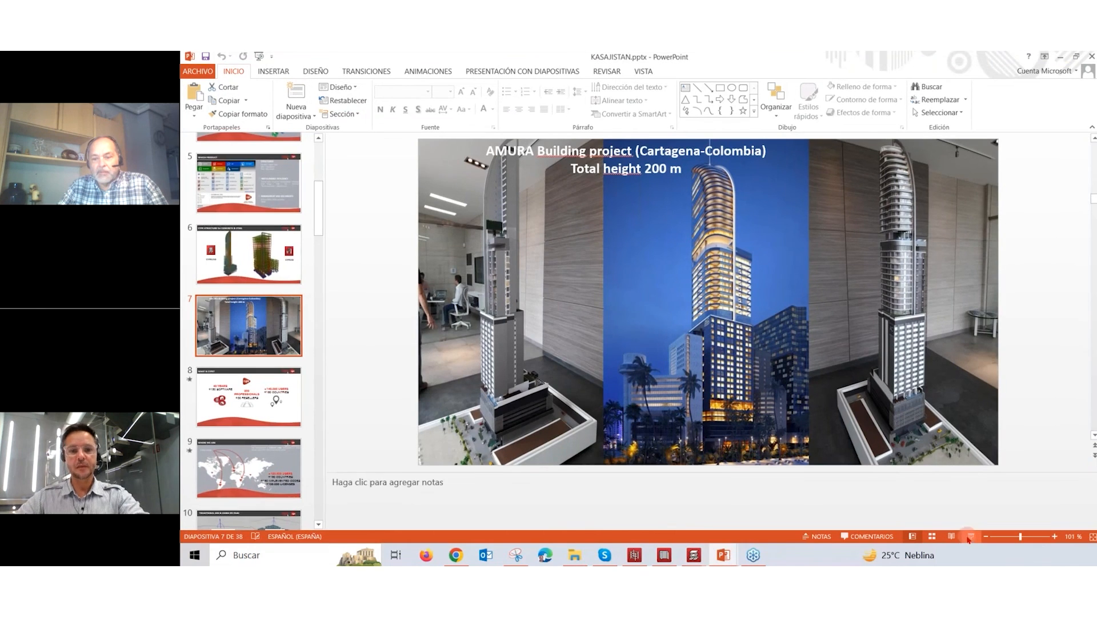
{"action": "left_click", "coordinate": [972, 536]}
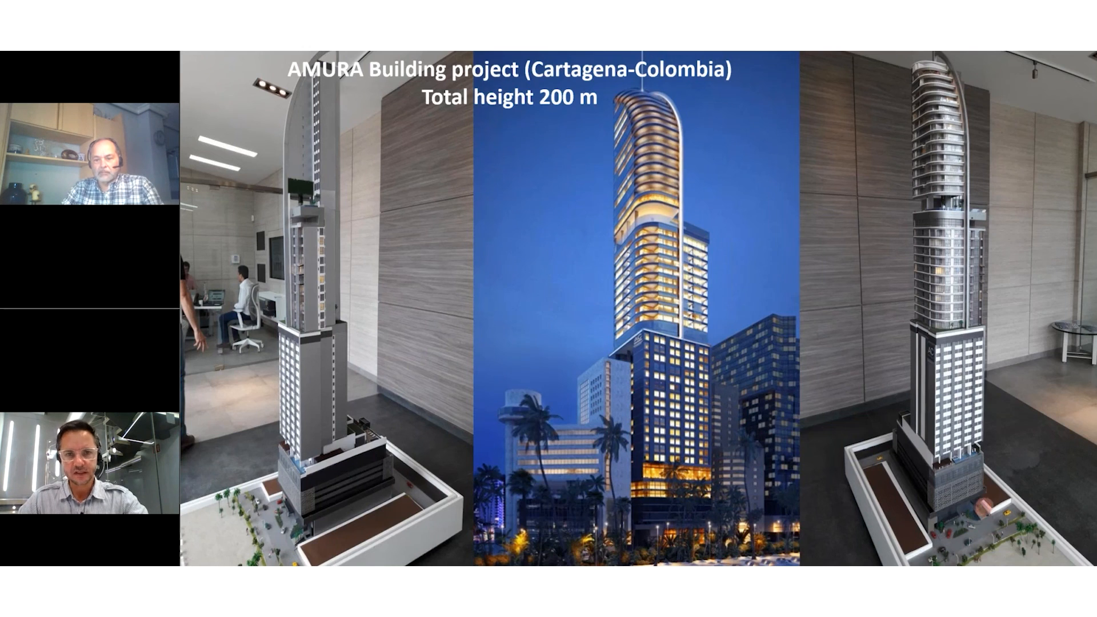
{"action": "key", "text": "Right"}
{"action": "right_click", "coordinate": [1022, 533]}
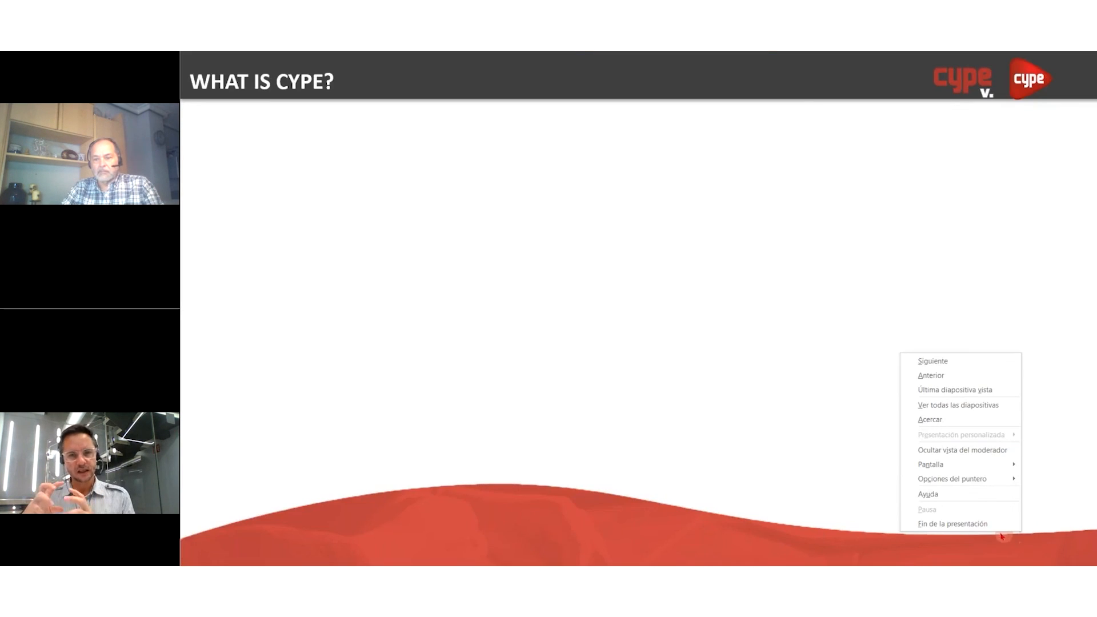
{"action": "left_click", "coordinate": [993, 524]}
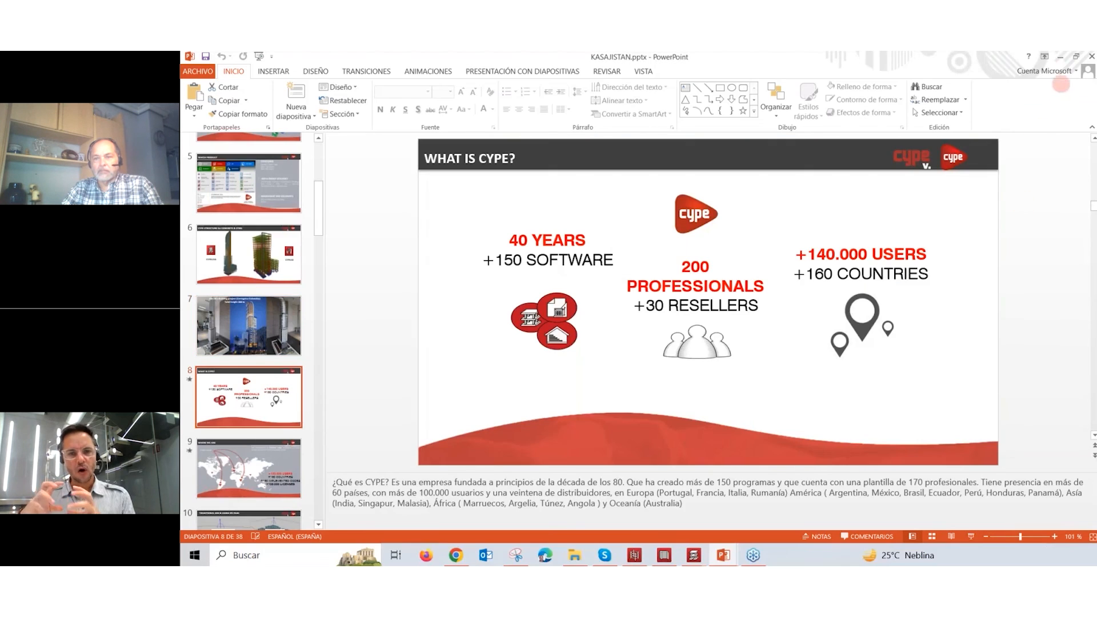
{"action": "left_click", "coordinate": [1061, 57]}
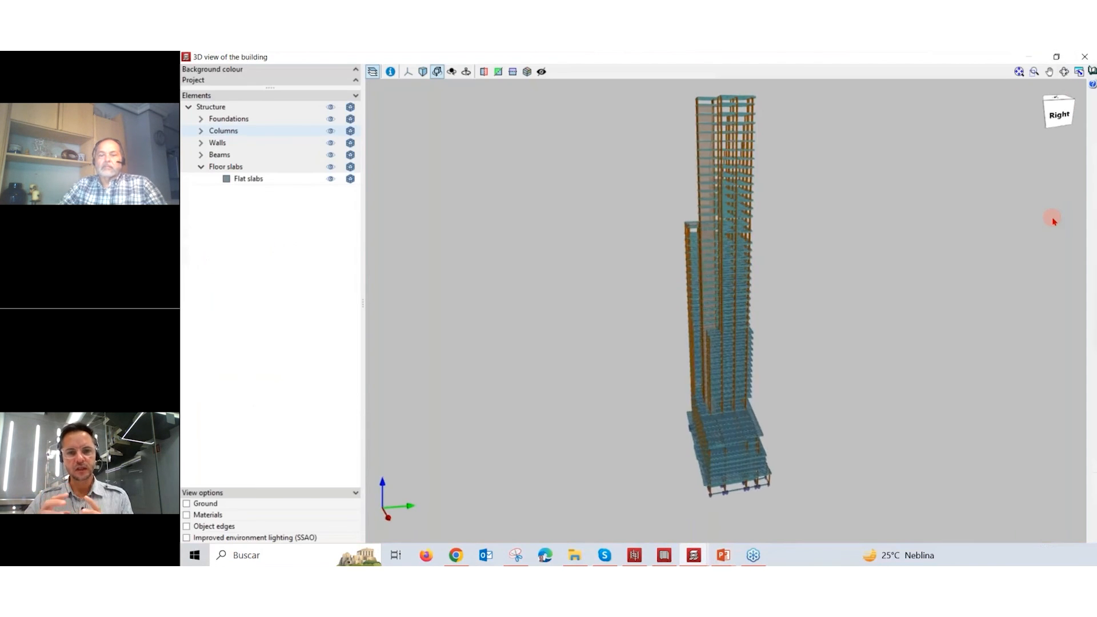